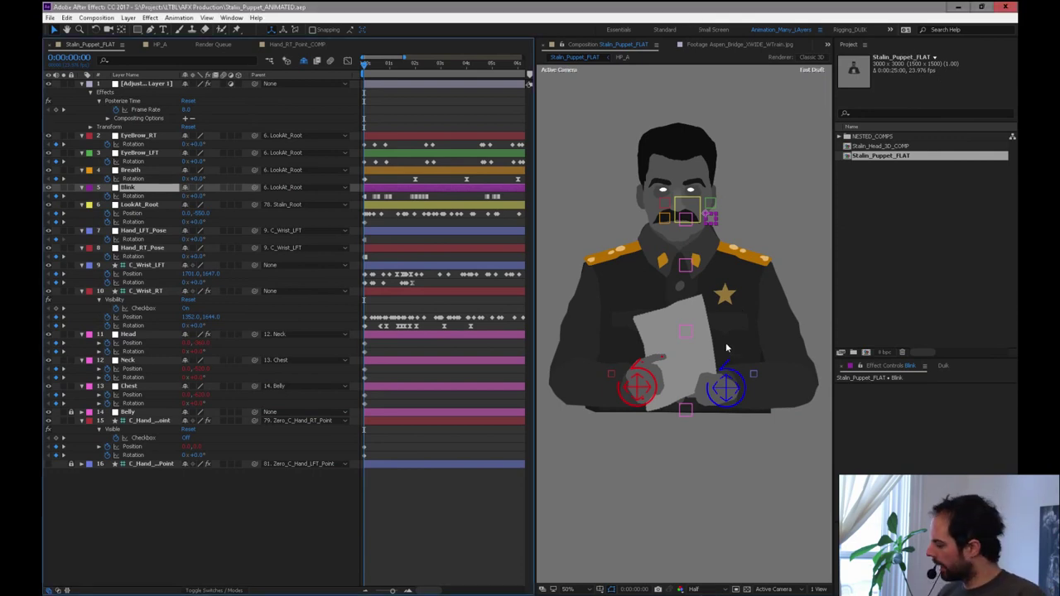
Play back the puppet animation and view it in an enlarged composition viewer.
key(space)
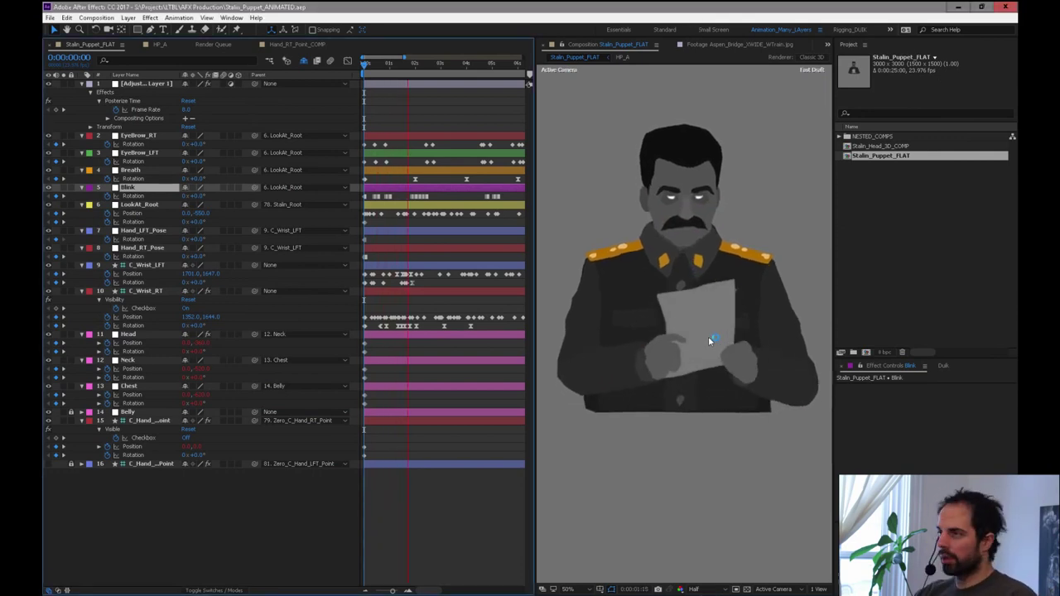
key(grave)
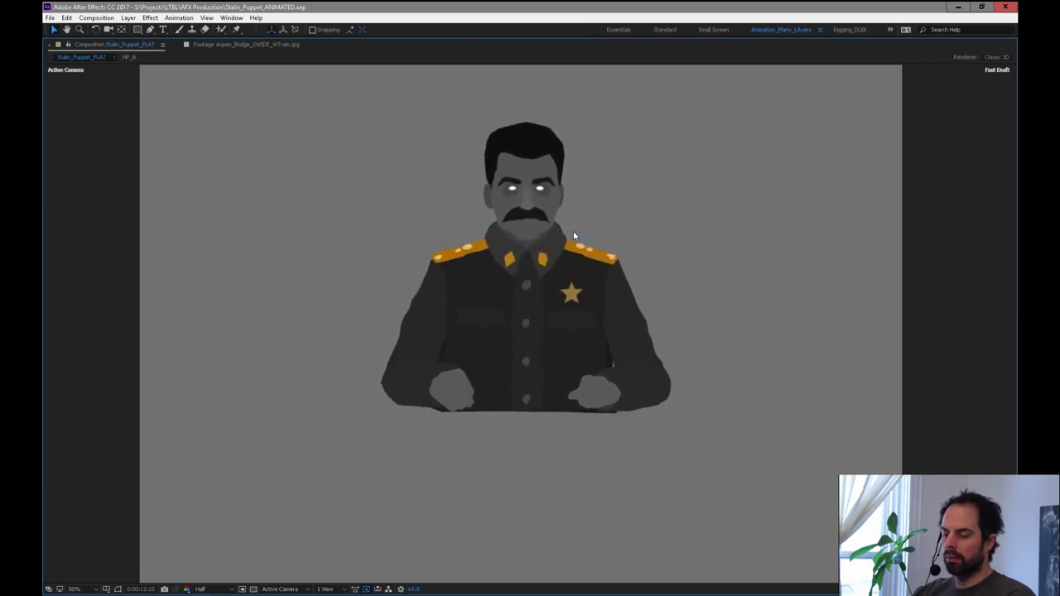
key(grave)
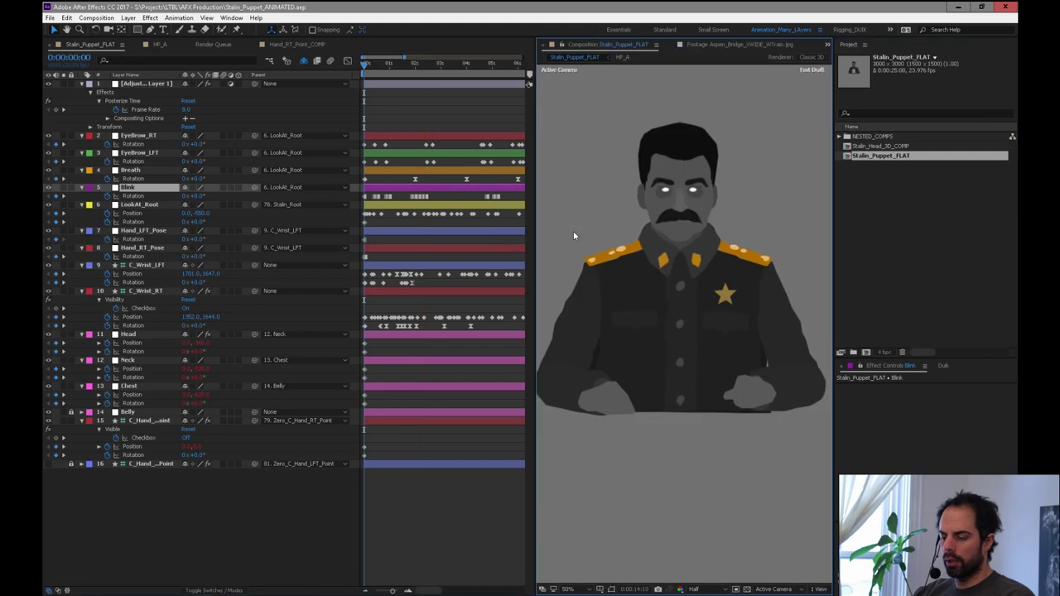
Examine how the keyframes of the puppet's control layers are spread over the whole timeline, scrubbing through several poses.
mouse_move(389, 66)
mouse_down()
mouse_move(405, 75)
mouse_move(380, 84)
mouse_up()
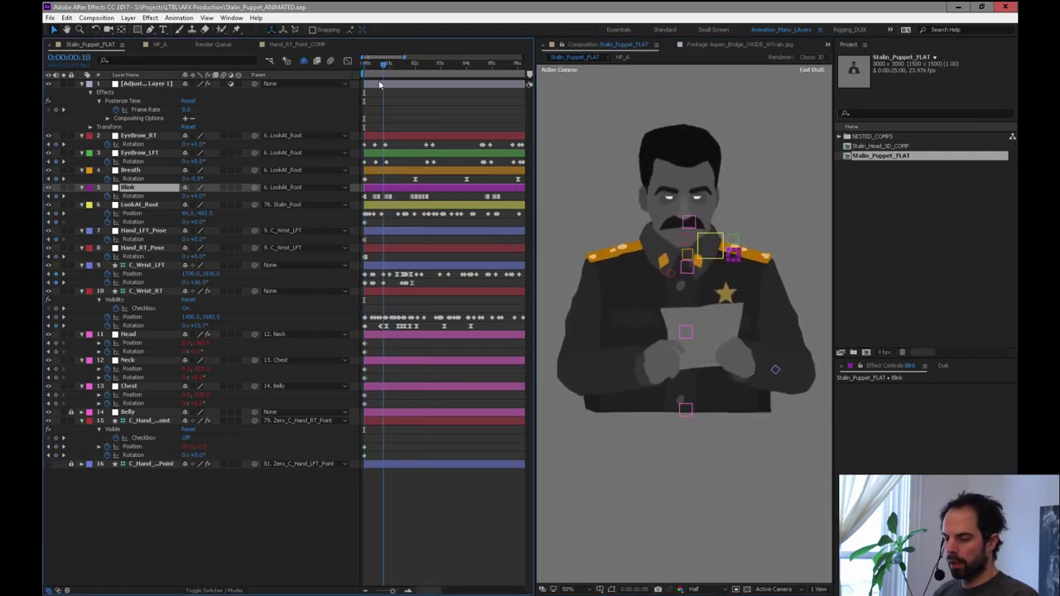
click(298, 80)
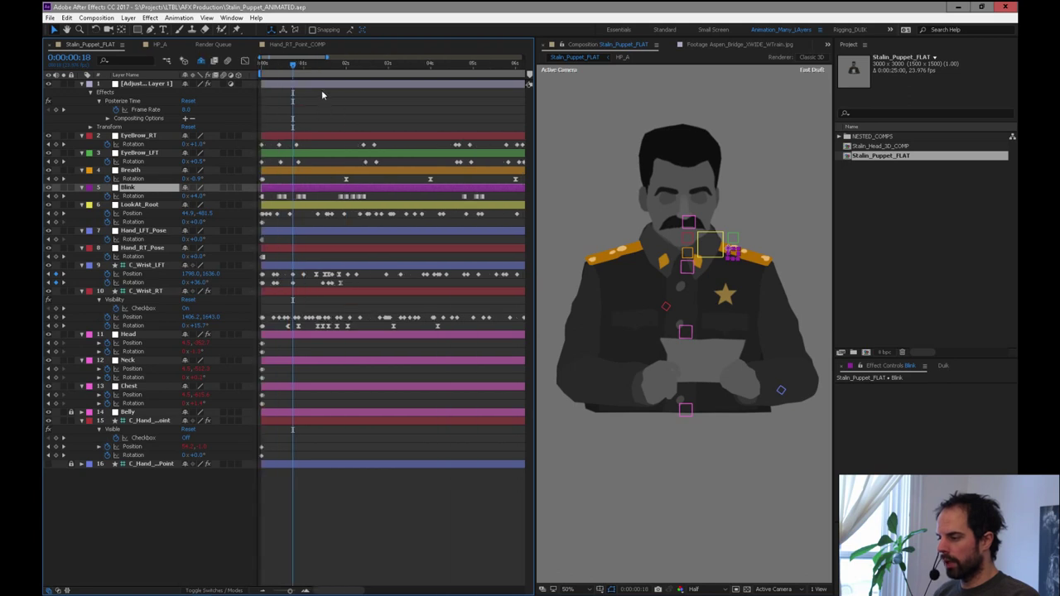
key(Page_Up)
key(Page_Up)
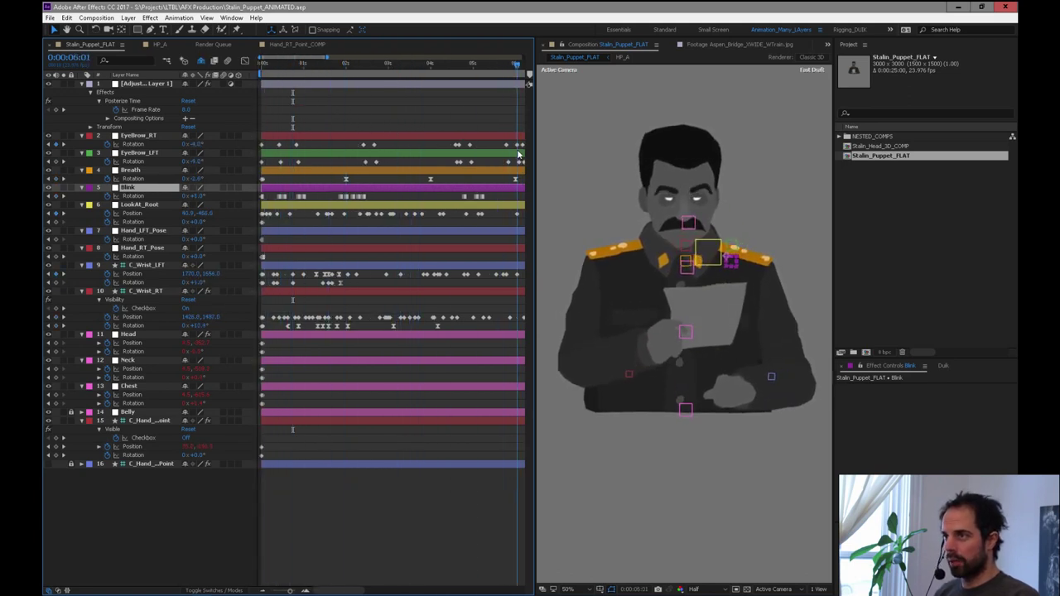
drag(491, 170, 439, 186)
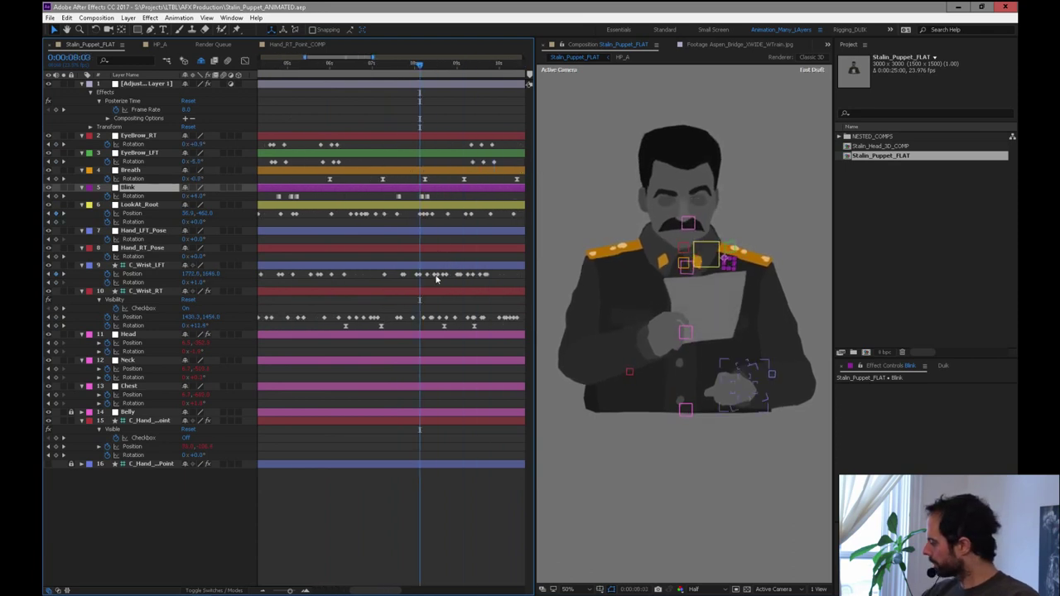
key(grave)
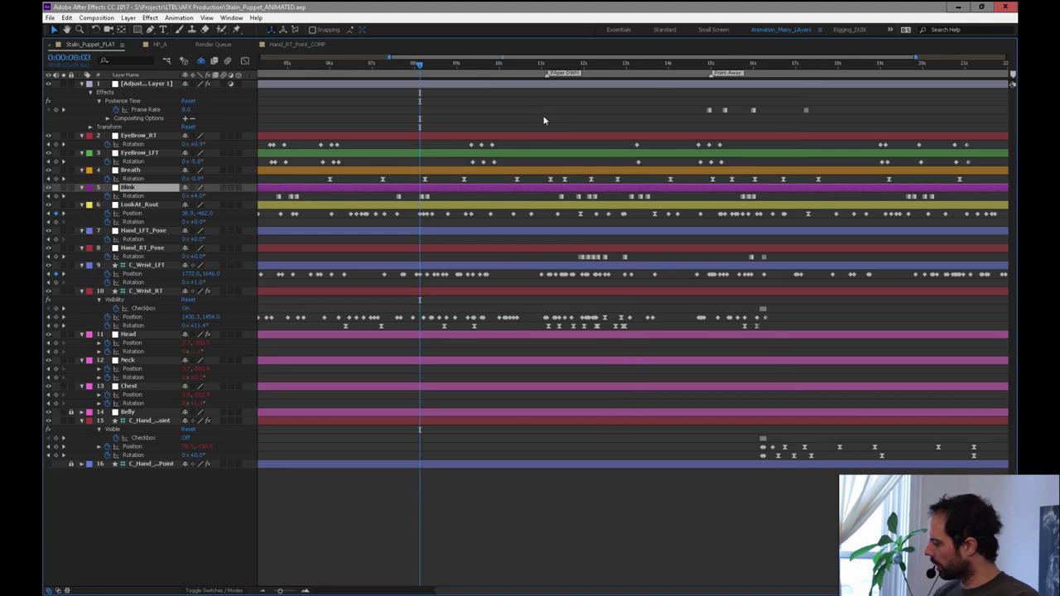
key(minus)
key(minus)
drag(386, 64, 368, 65)
click(417, 206)
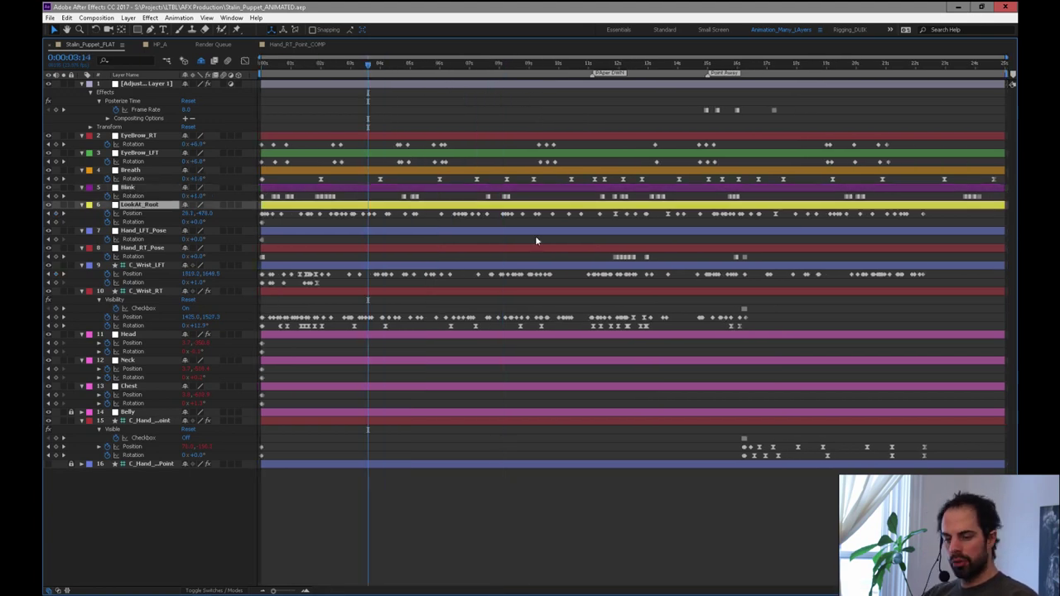
Scrub through the puppet's poses beside the full-length timeline, from the opening seconds to near the end.
key(grave)
click(385, 64)
drag(395, 67, 369, 213)
key(minus)
key(minus)
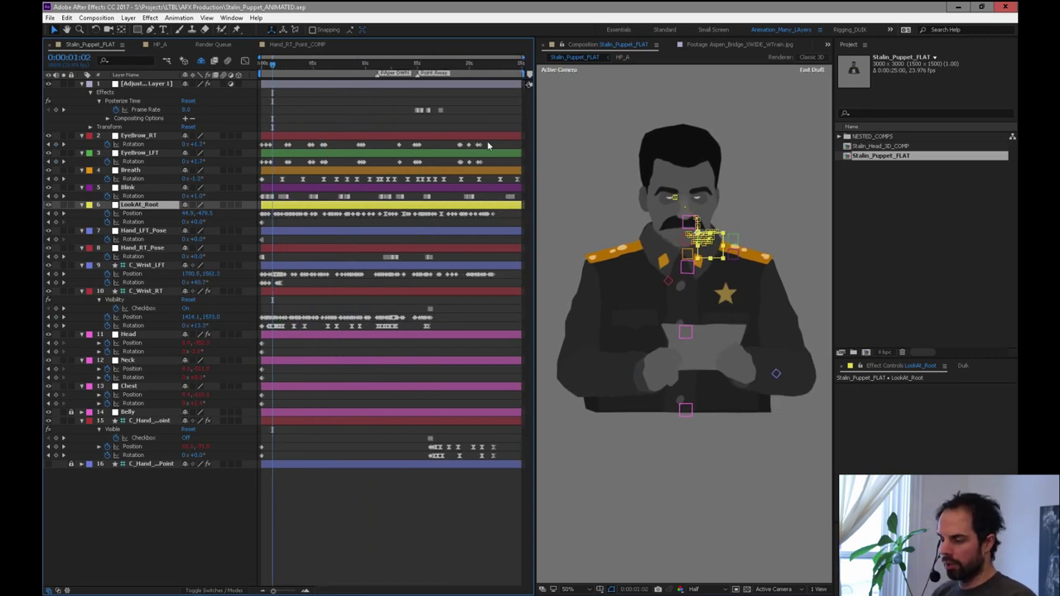
drag(496, 71, 507, 83)
Save the project as a new copy named Stalin_Puppet_ANIMATED_DEMO.
key(ctrl+shift+s)
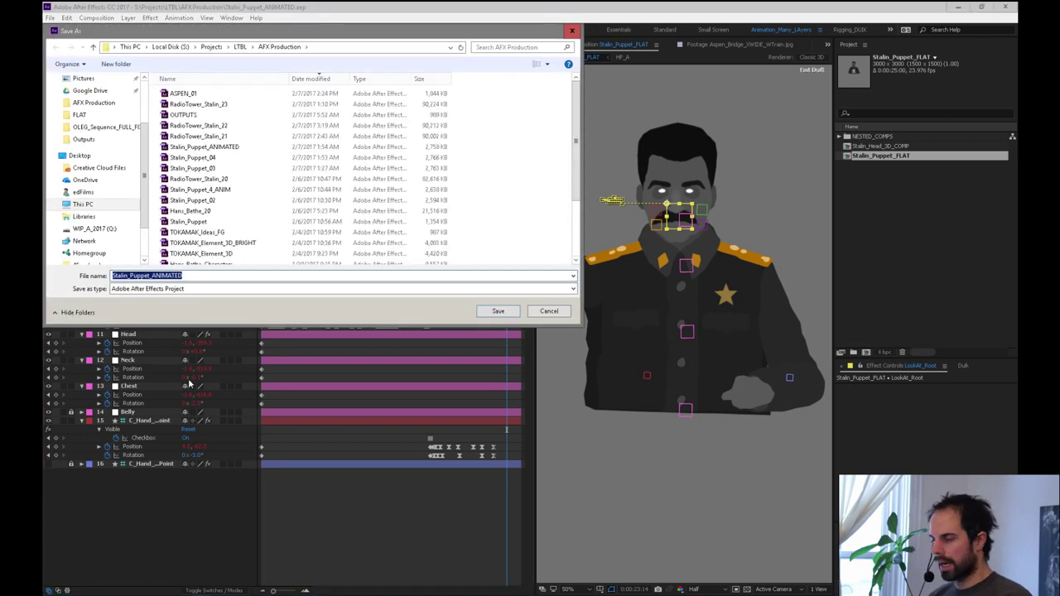
click(185, 275)
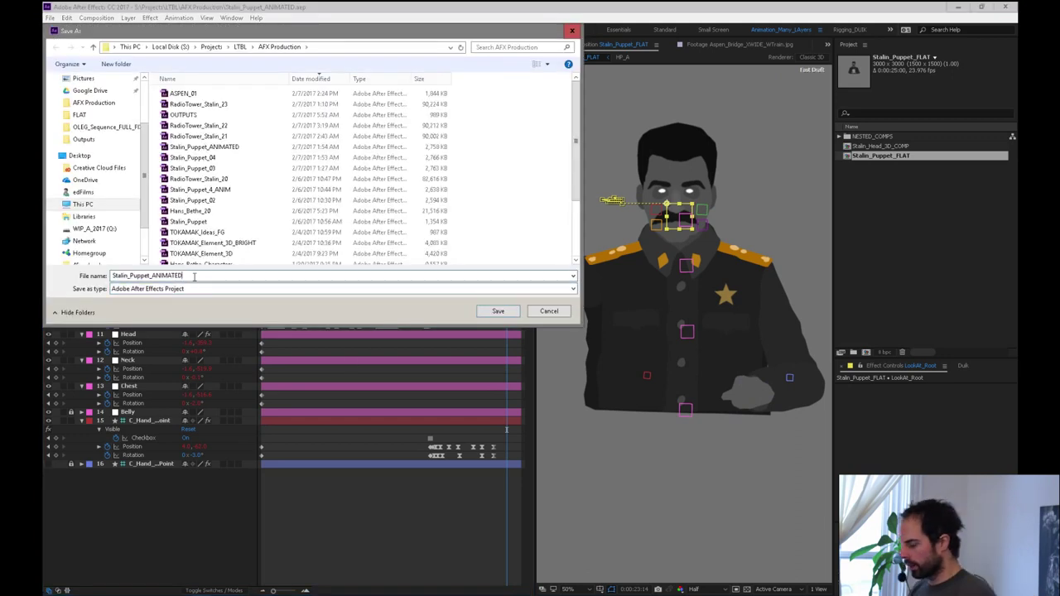
text(_DEMO)
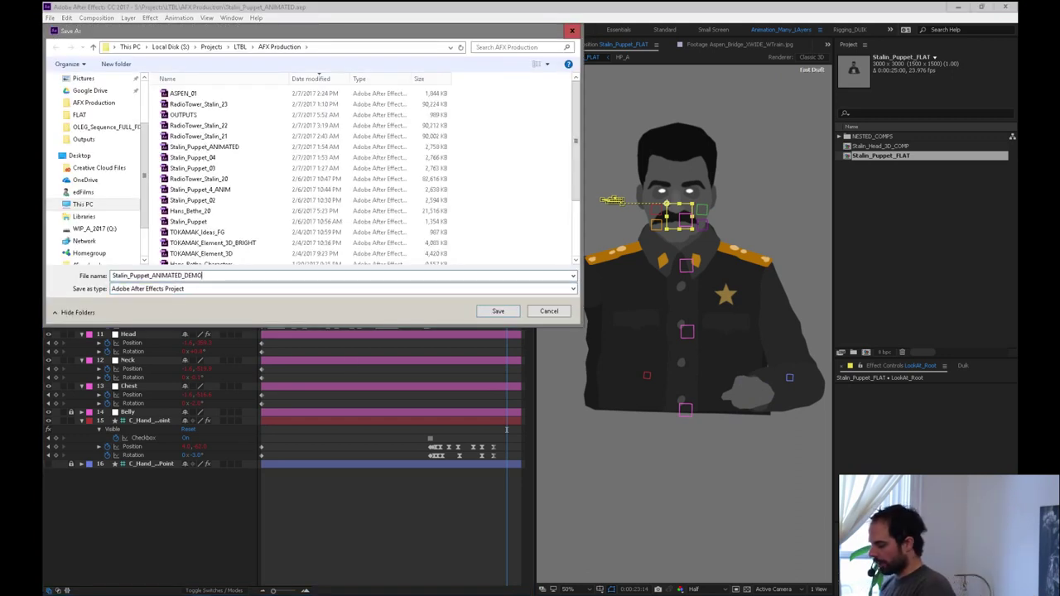
key(Return)
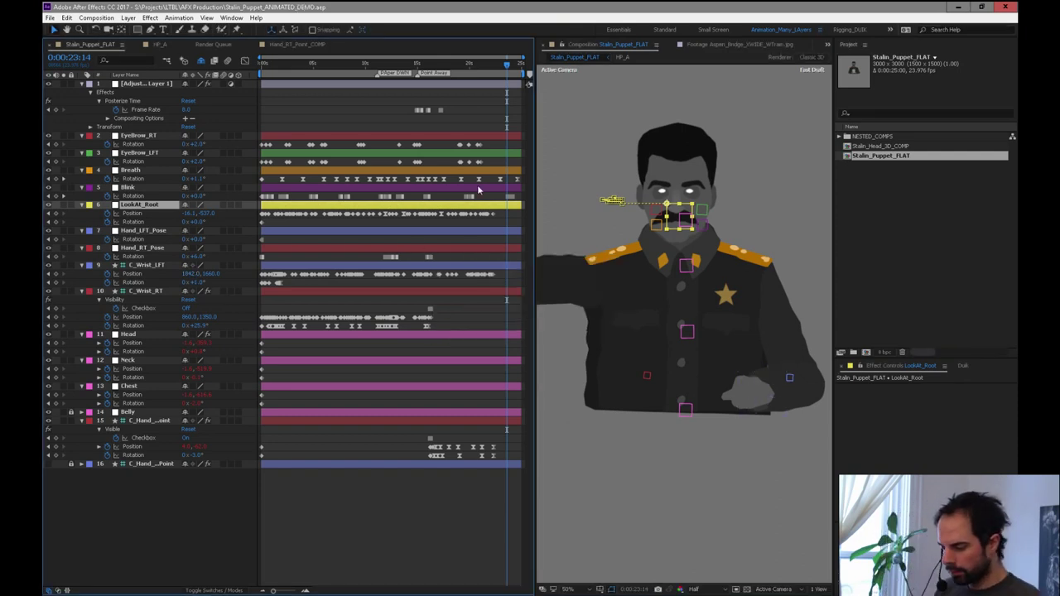
Delete the animation keyframes after the start of the timeline from the eyebrow, breath, blink, look-at, hand and wrist control layers.
drag(511, 70, 521, 72)
drag(522, 146, 265, 461)
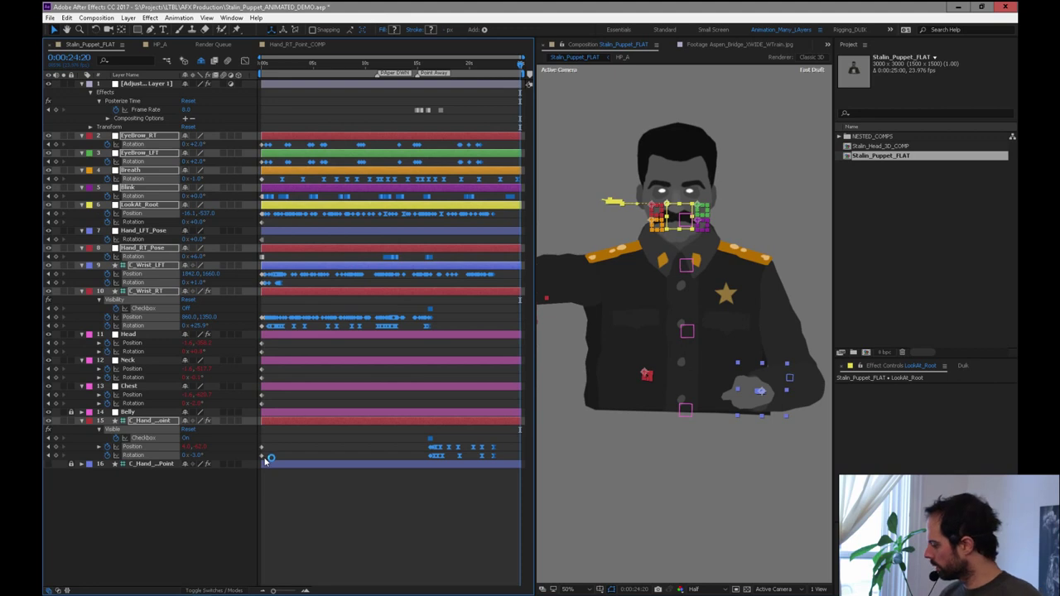
key(Delete)
Delete all Frame Rate keyframes of the Posterize Time effect on the adjustment layer.
key(=)
drag(270, 63, 215, 63)
drag(459, 98, 404, 112)
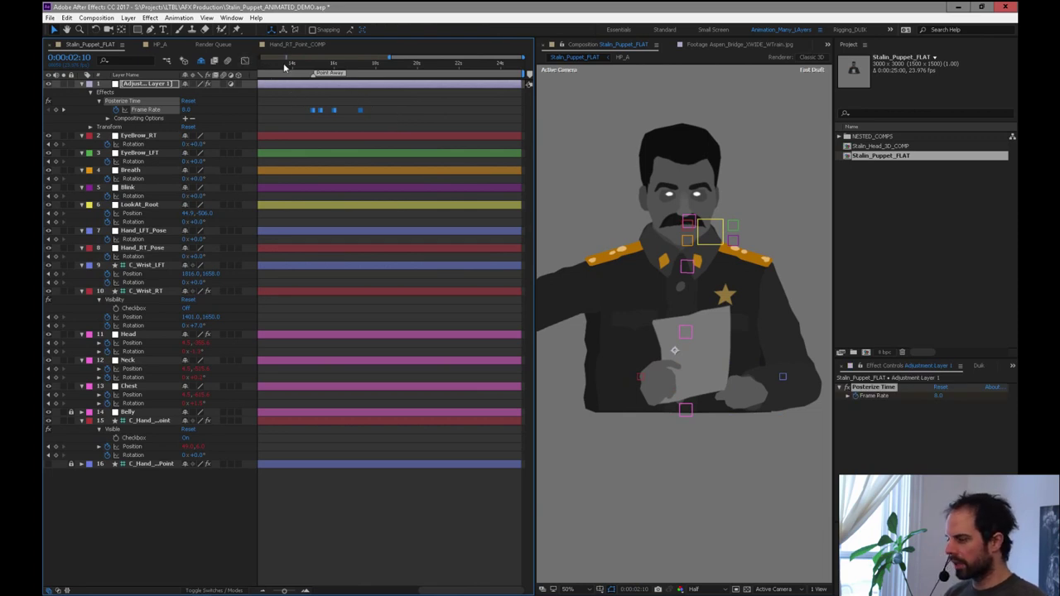
click(302, 65)
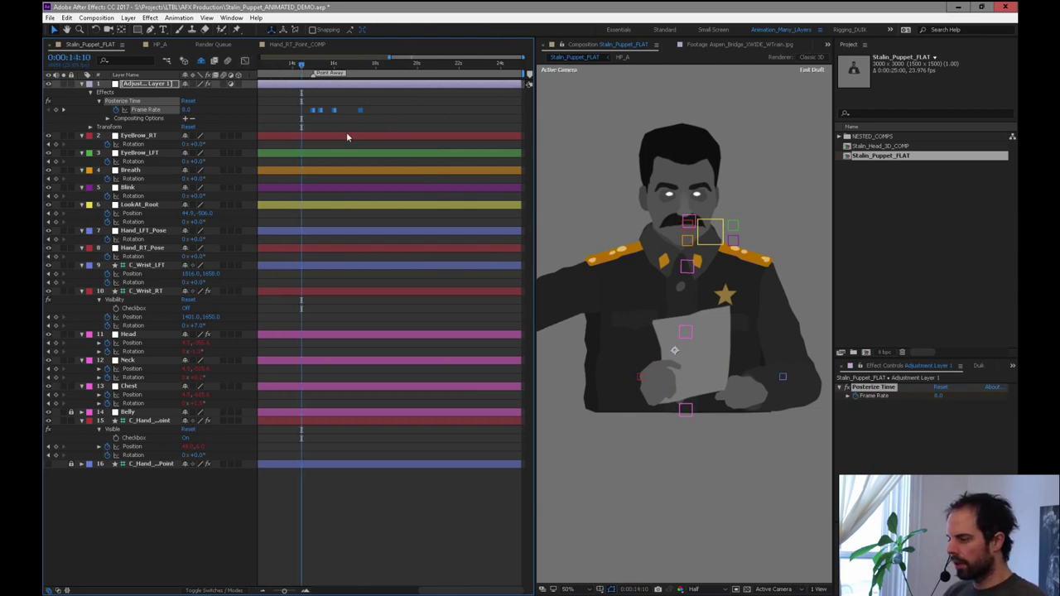
key(Delete)
key(minus)
key(minus)
key(minus)
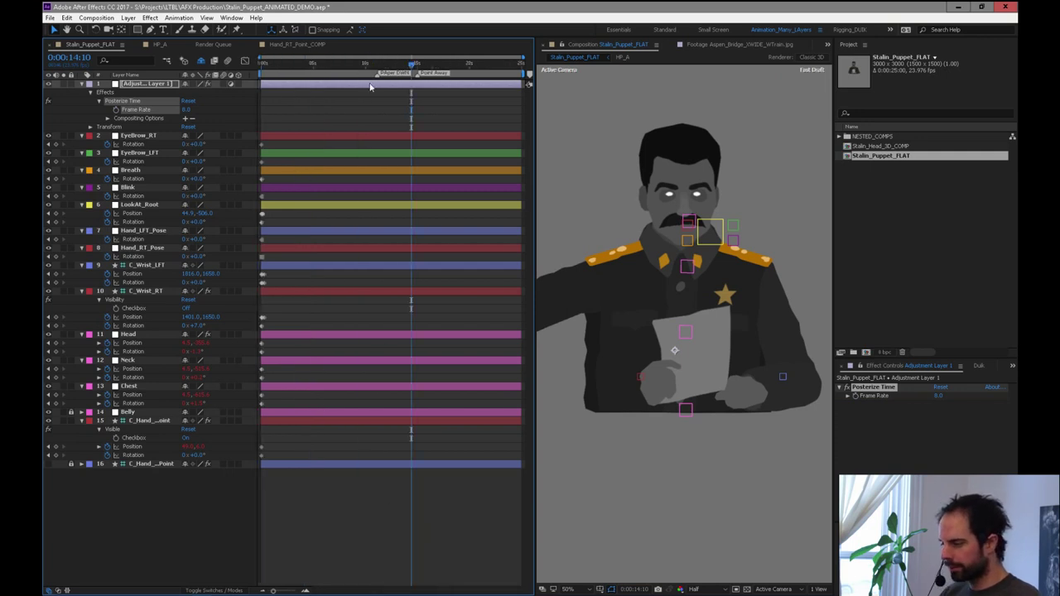
At frame 0:00:00:01, turn off the Visible checkbox of the C_Hand_RT_Point control to hide the outstretched pointing arm.
drag(310, 65, 259, 65)
key(space)
key(space)
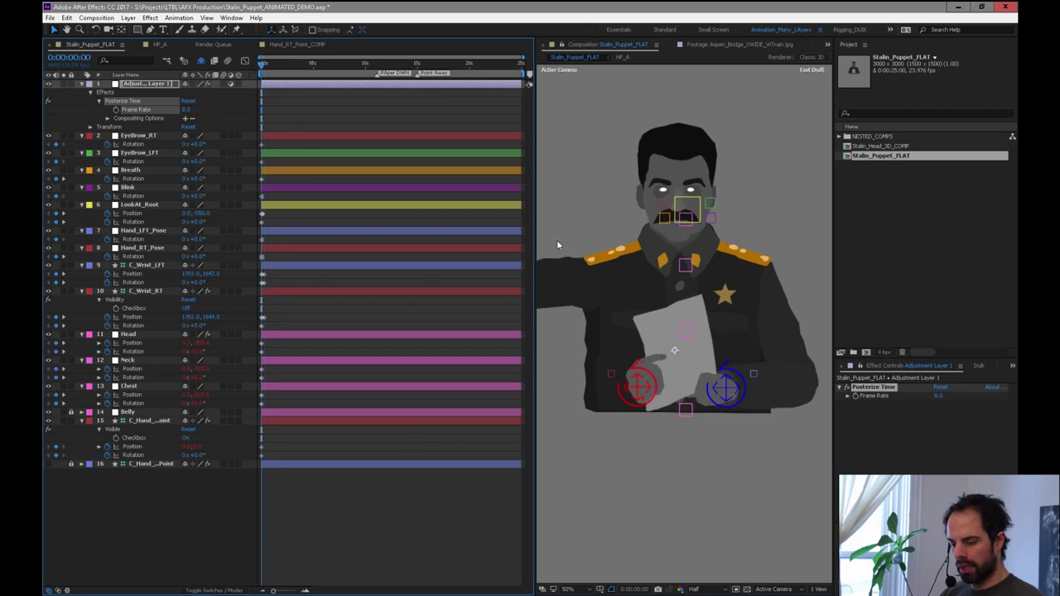
drag(623, 256, 715, 239)
key(Page_Down)
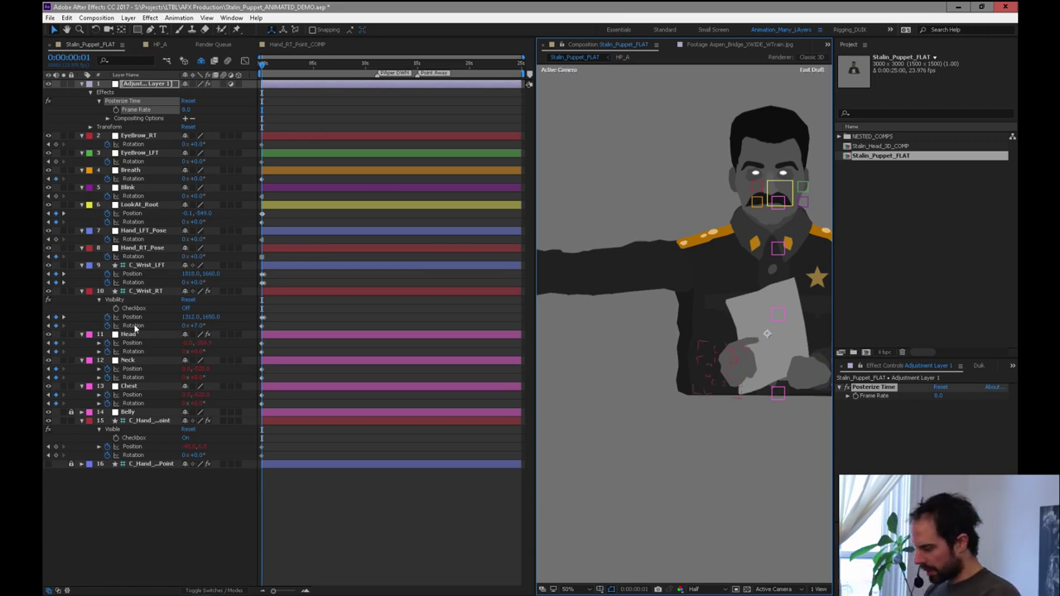
click(151, 420)
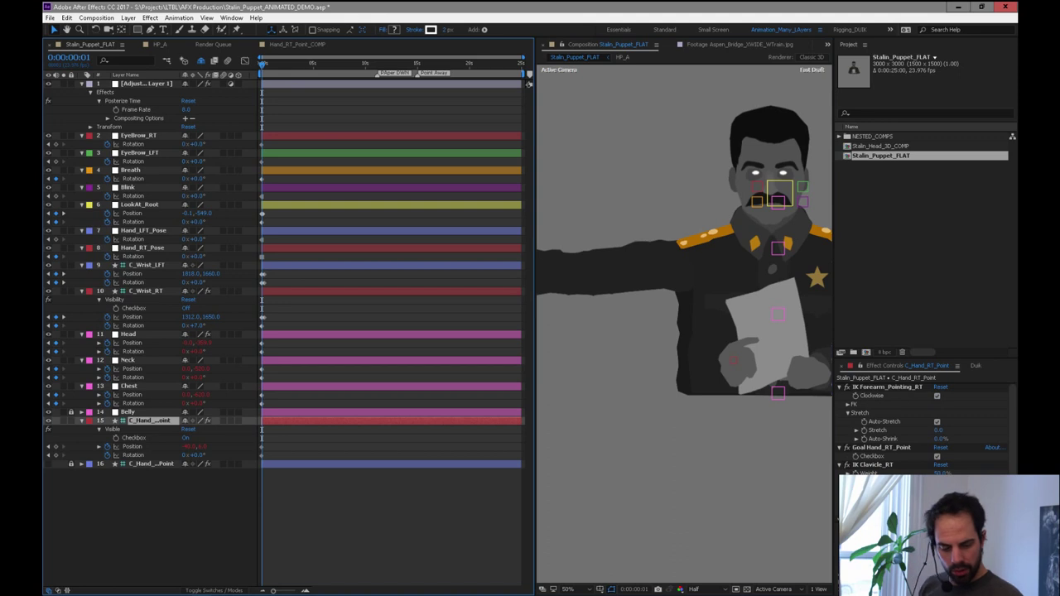
scroll(923, 422, down, 2)
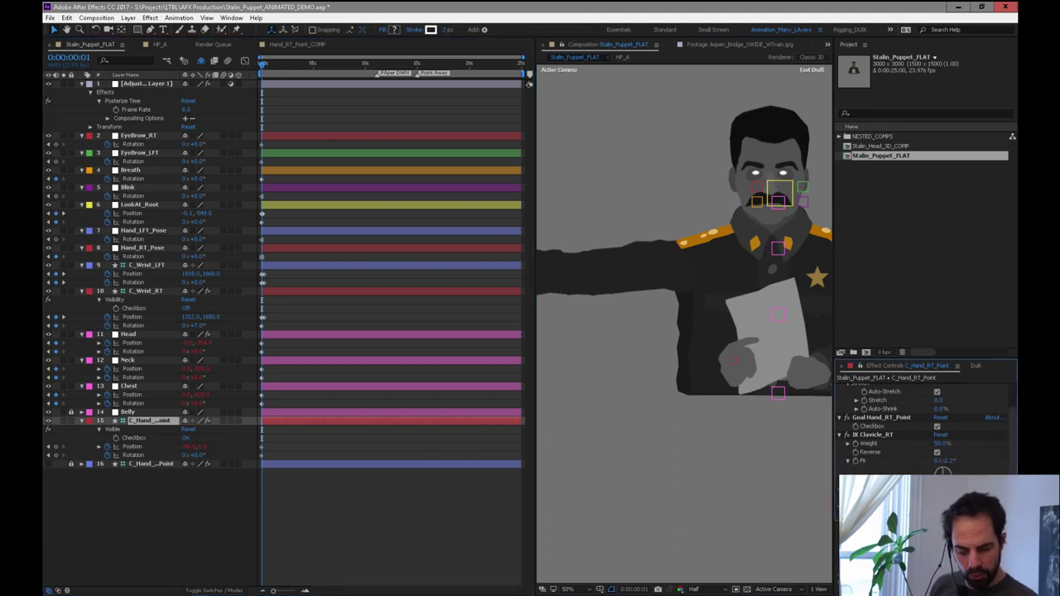
right_click(862, 386)
click(897, 395)
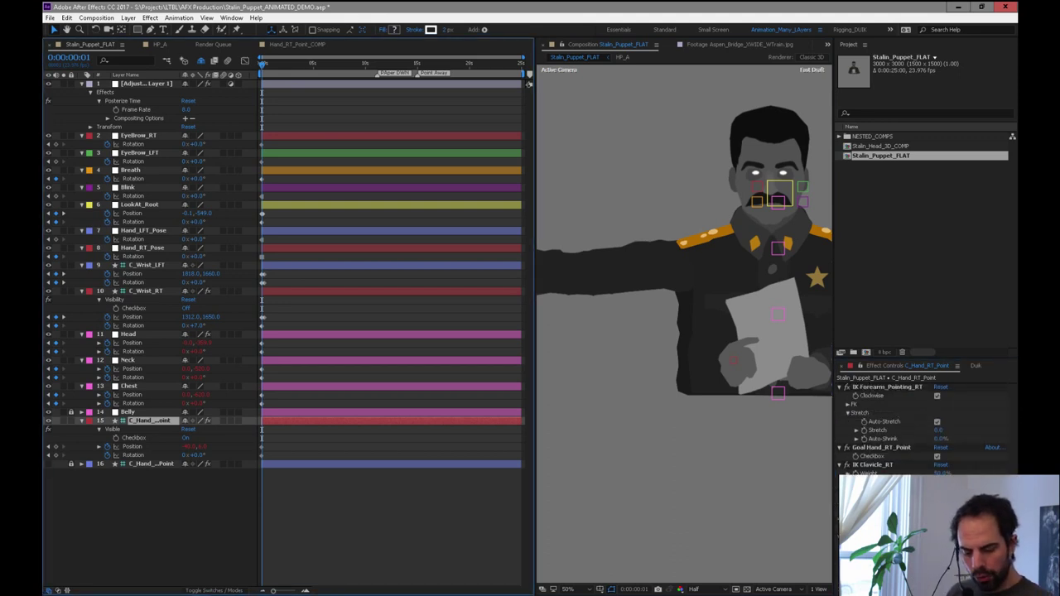
key(F3)
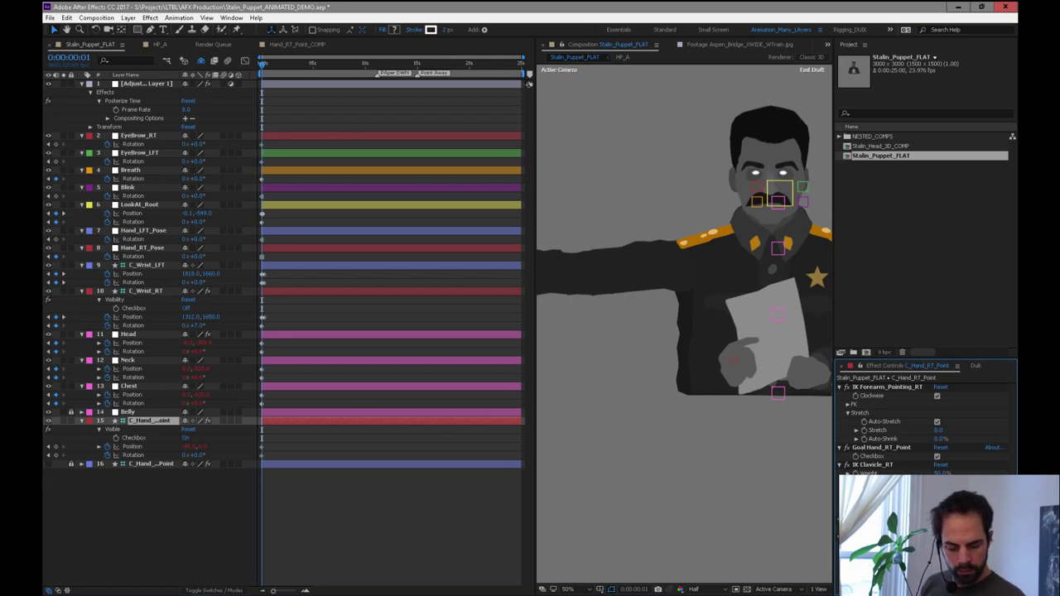
key(Up)
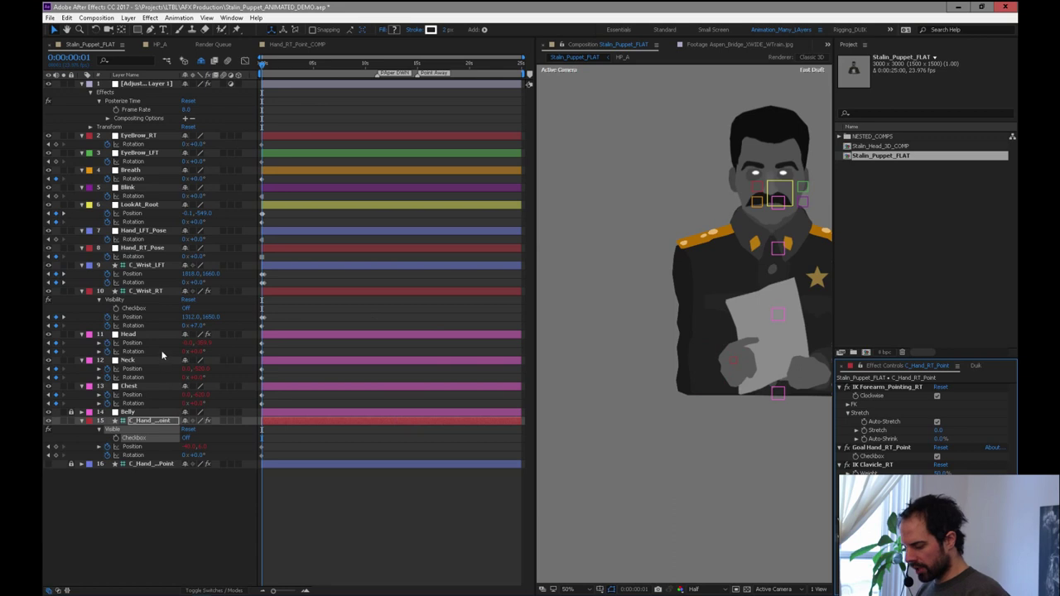
Turn on the Visibility checkbox of the C_Wrist_RT control and centre the puppet in the viewer.
click(148, 292)
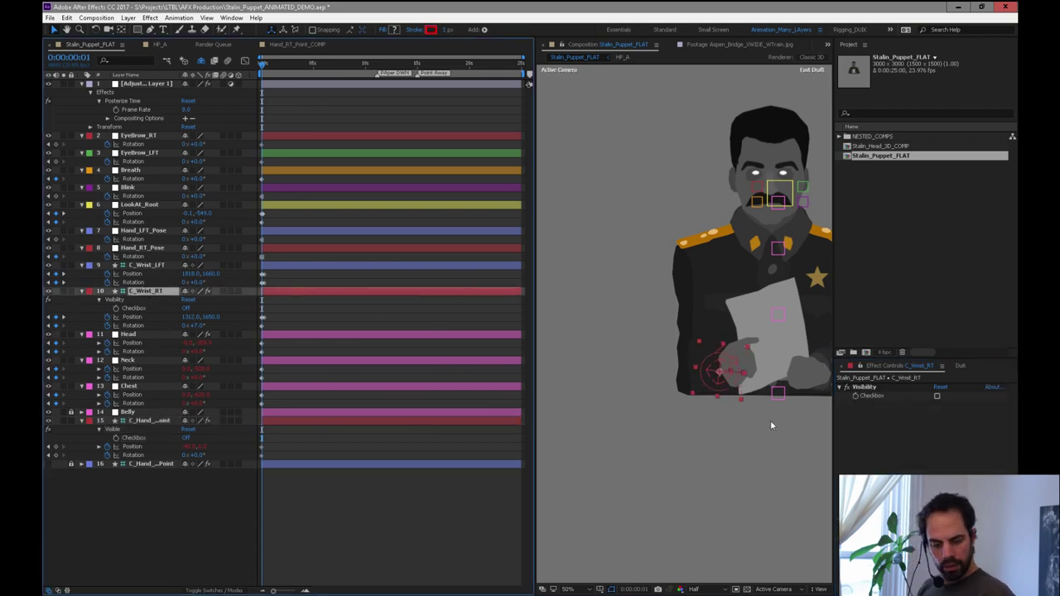
click(937, 396)
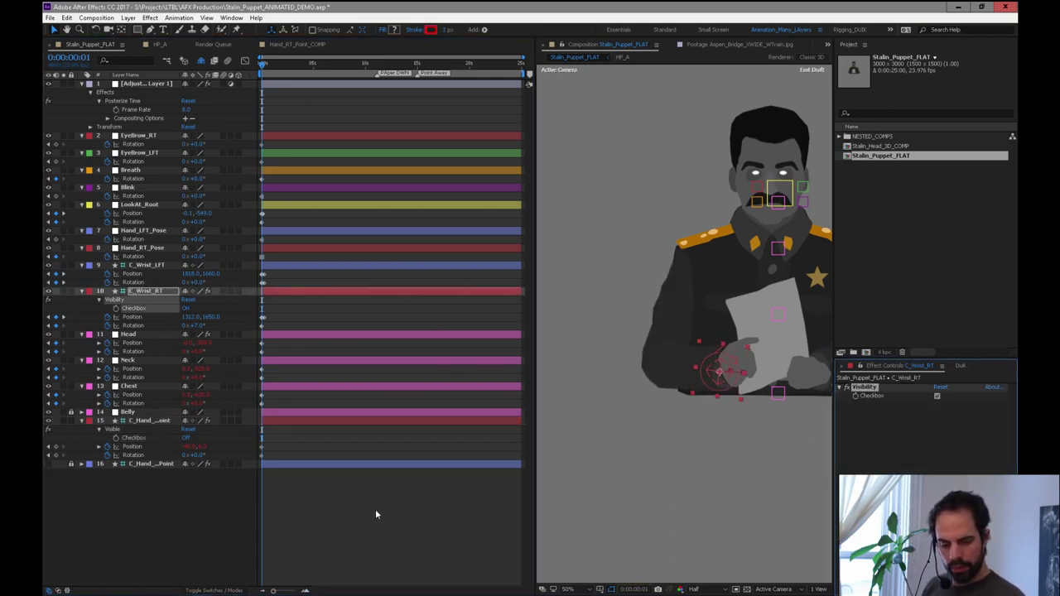
key(h)
drag(715, 362, 616, 358)
key(v)
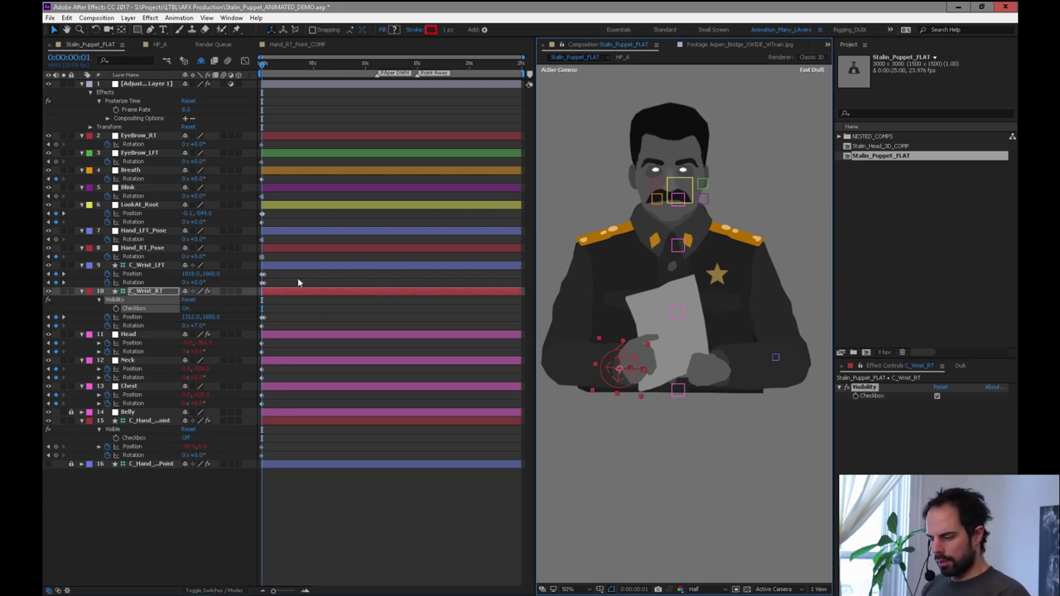
click(717, 586)
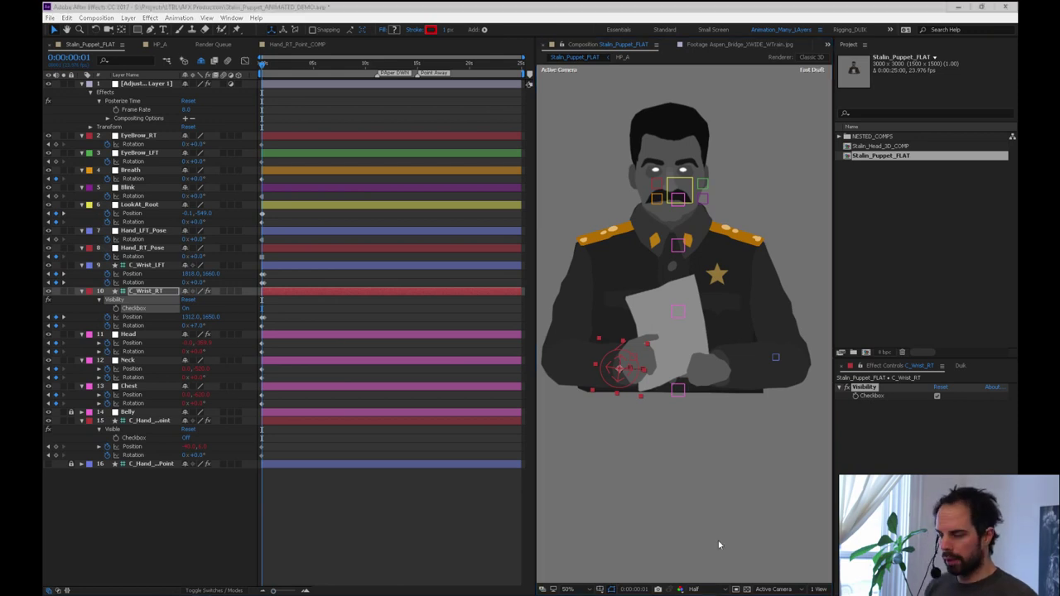
click(624, 380)
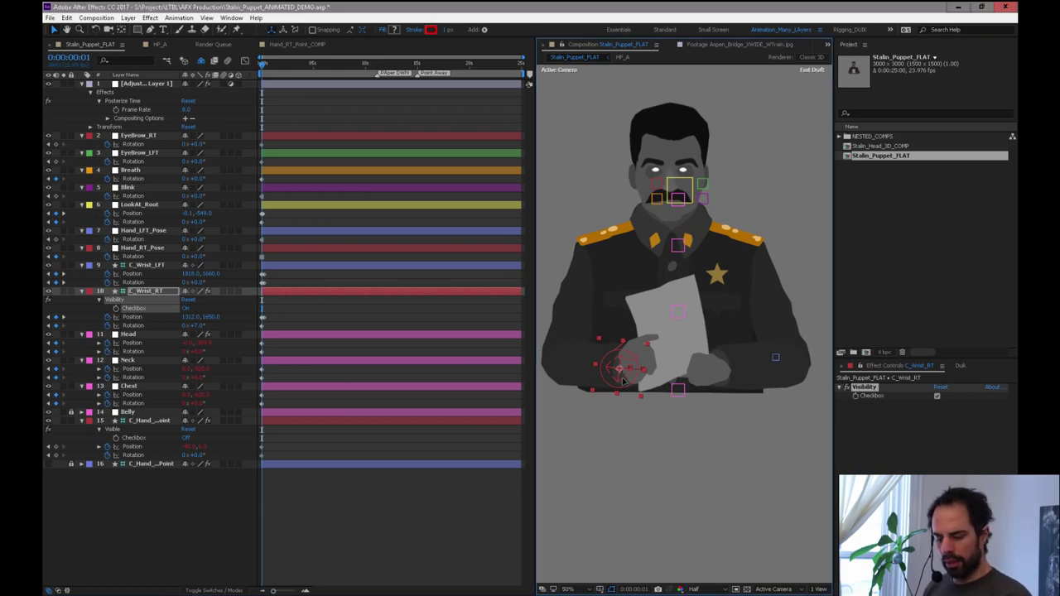
mouse_move(600, 378)
mouse_down()
mouse_move(636, 442)
mouse_move(601, 381)
mouse_up()
drag(264, 67, 262, 63)
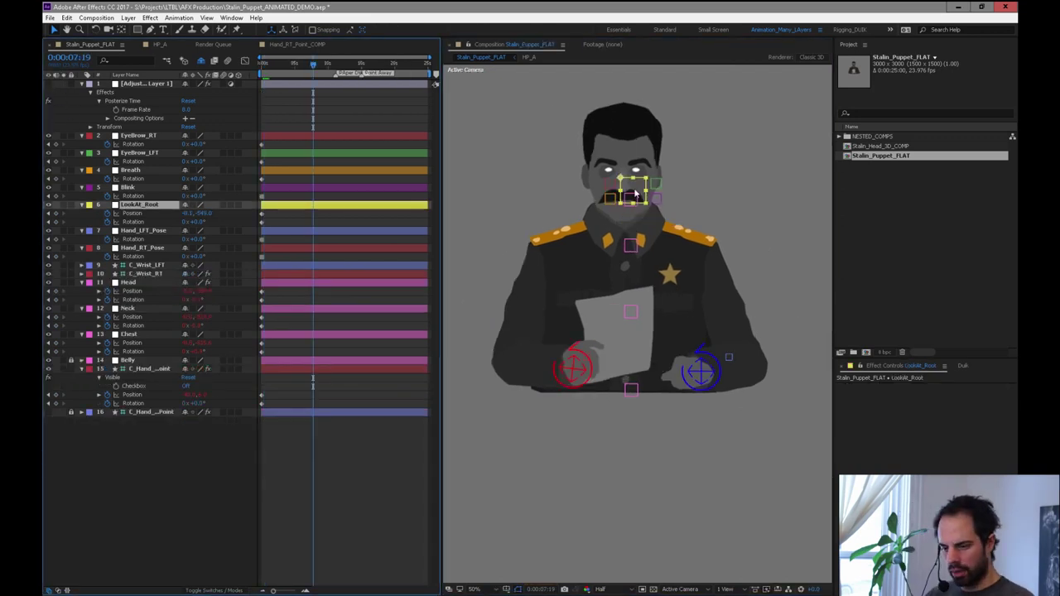
Try moving the LookAt_Root control up and outward beside the head, and undo the move.
drag(639, 195, 698, 154)
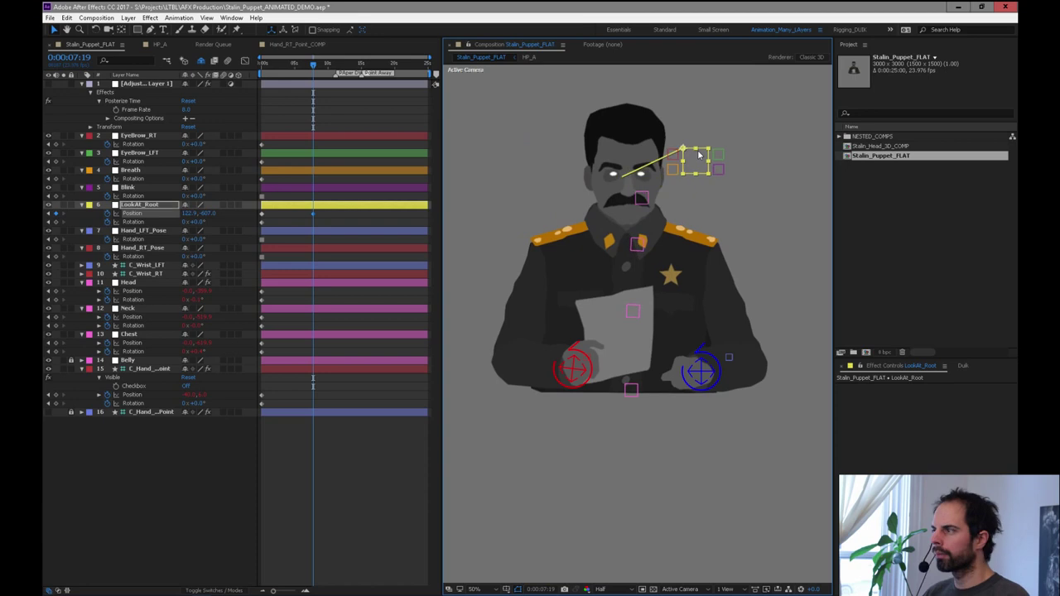
key(ctrl+z)
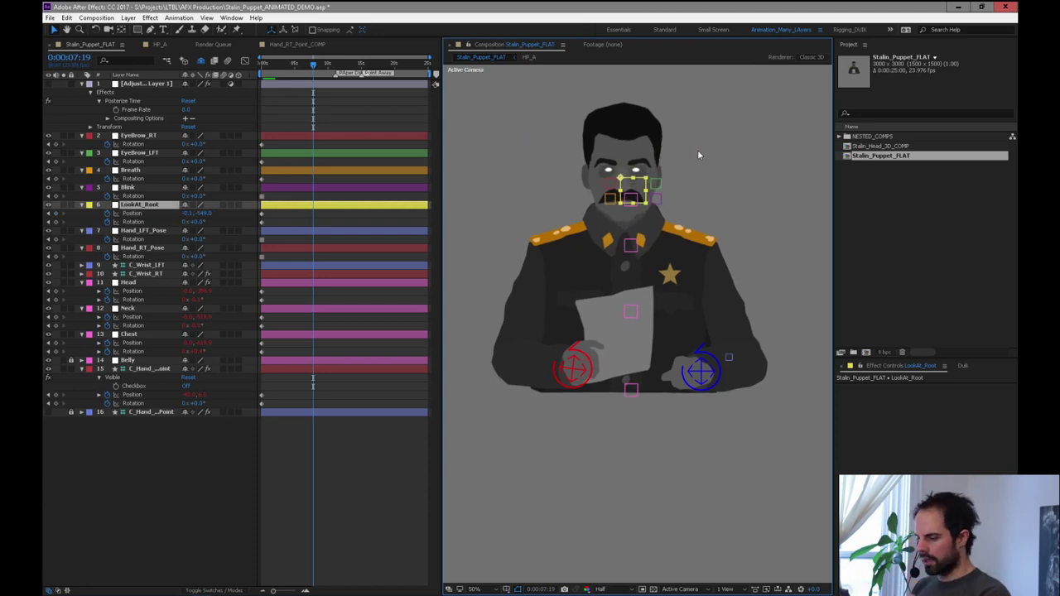
Switch the composition viewer's fast previews to Fast Draft.
click(139, 86)
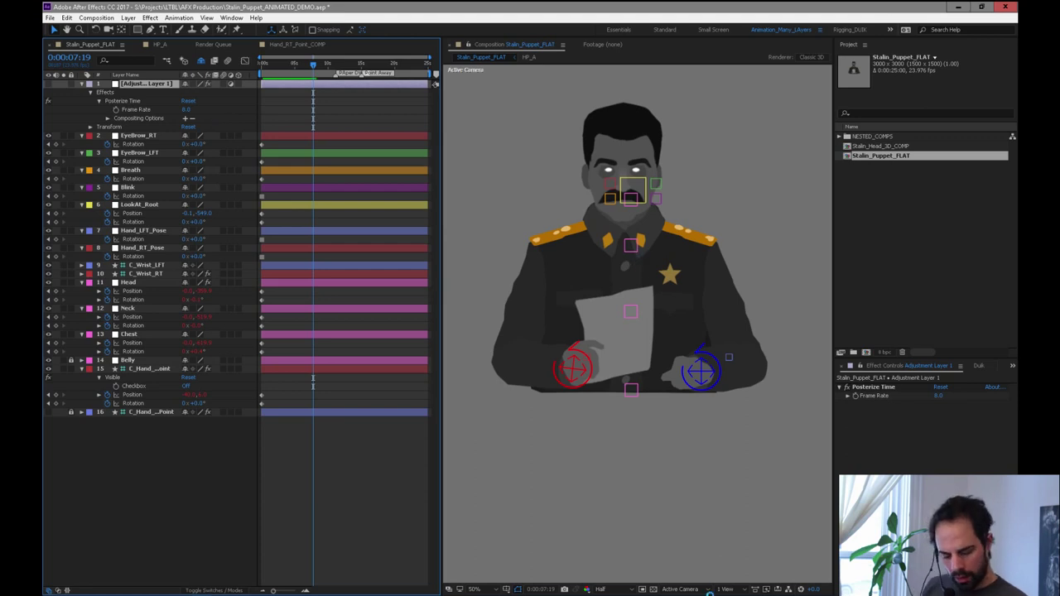
click(771, 588)
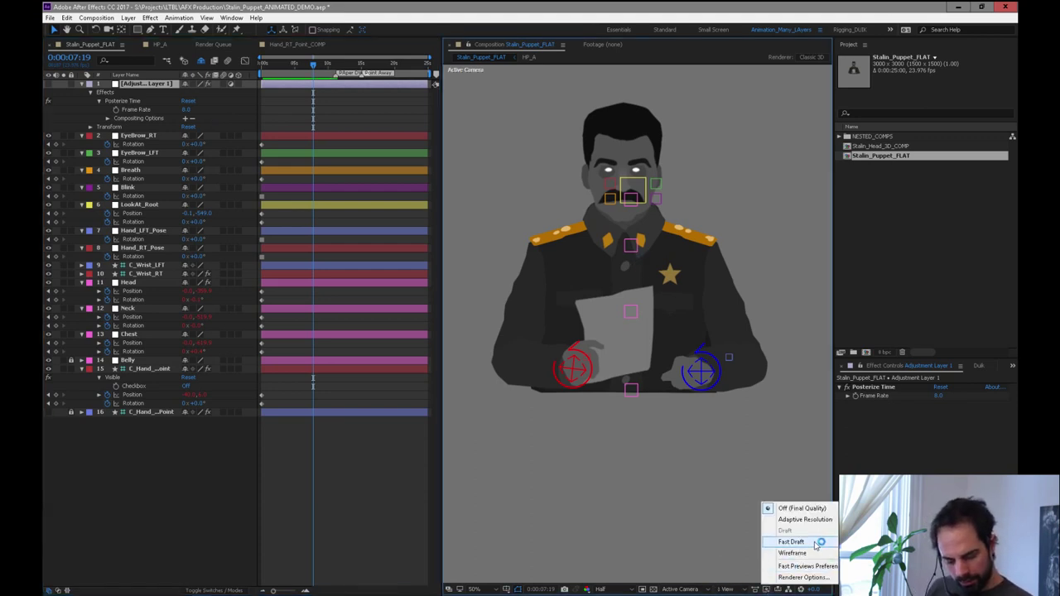
click(815, 540)
Try moving the LookAt_Root control slightly down across the mouth, and up and outward past the head, undoing each move.
drag(636, 196, 613, 196)
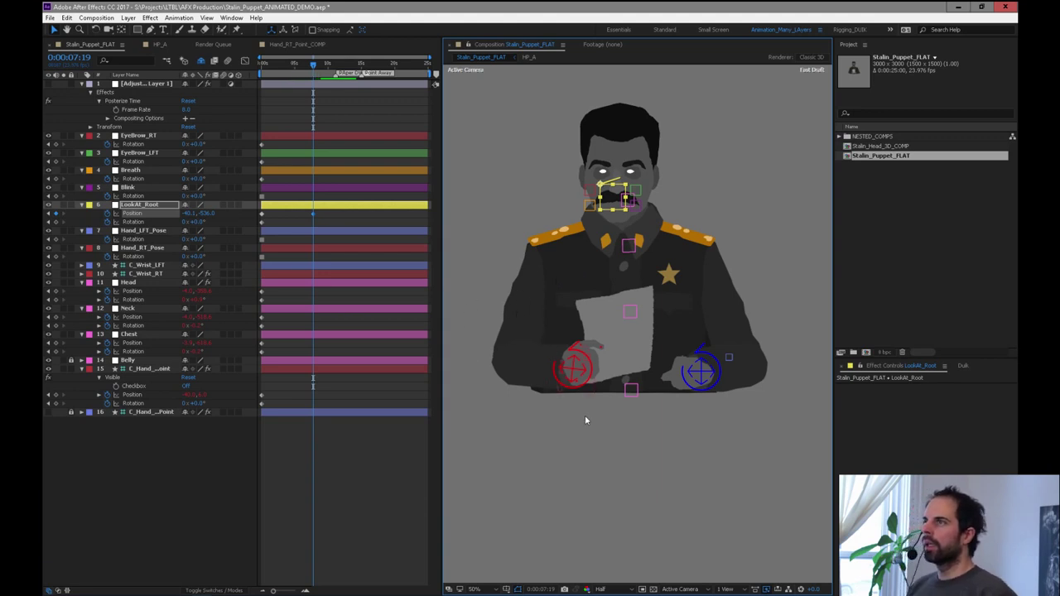
key(ctrl+z)
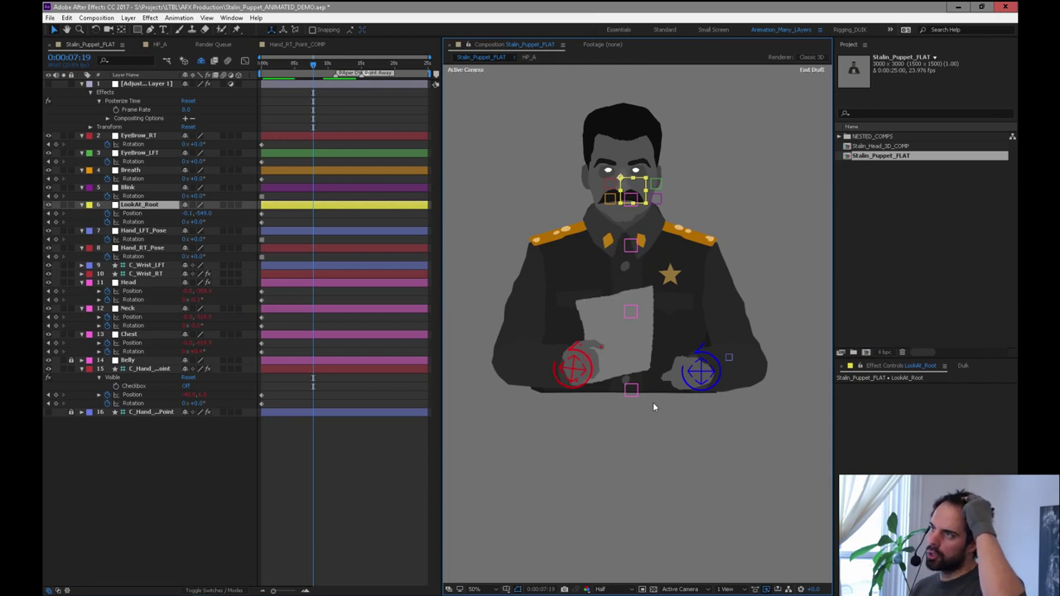
drag(632, 187, 704, 133)
key(ctrl+z)
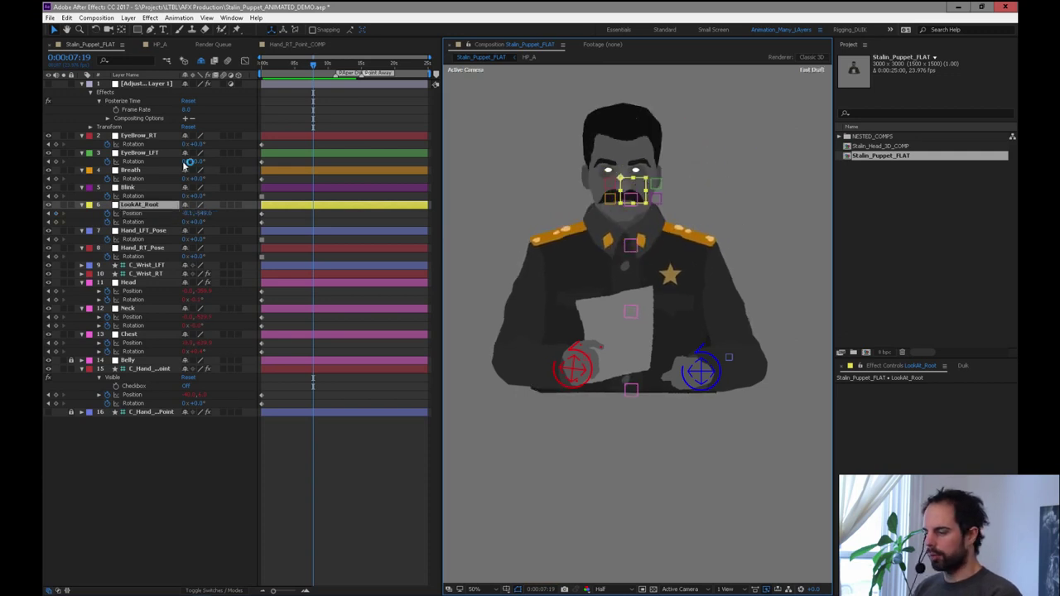
Turn the visibility of the Posterize Time adjustment layer on and off again.
click(142, 84)
click(48, 83)
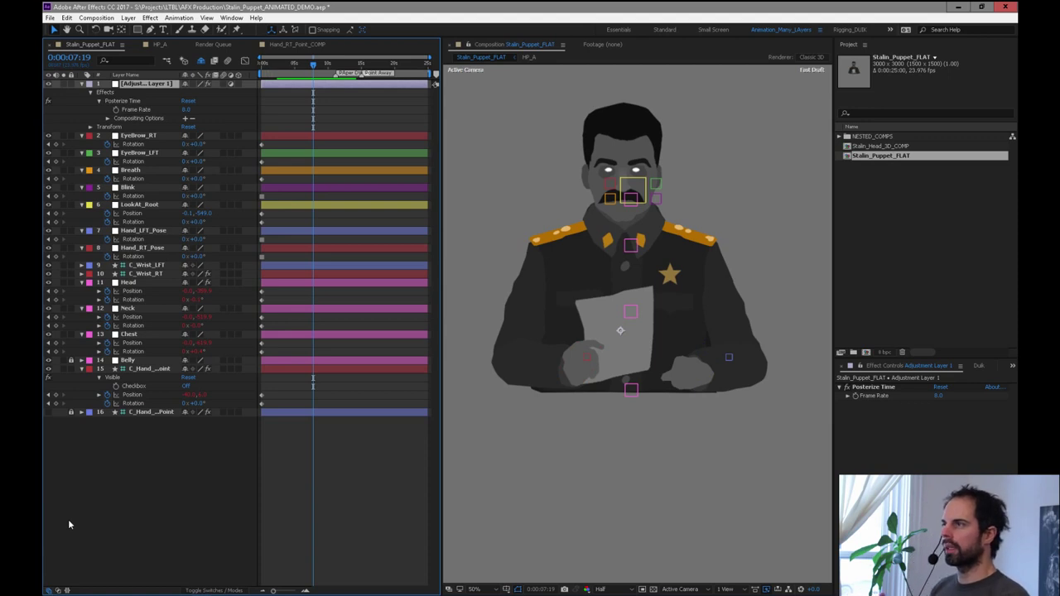
click(49, 85)
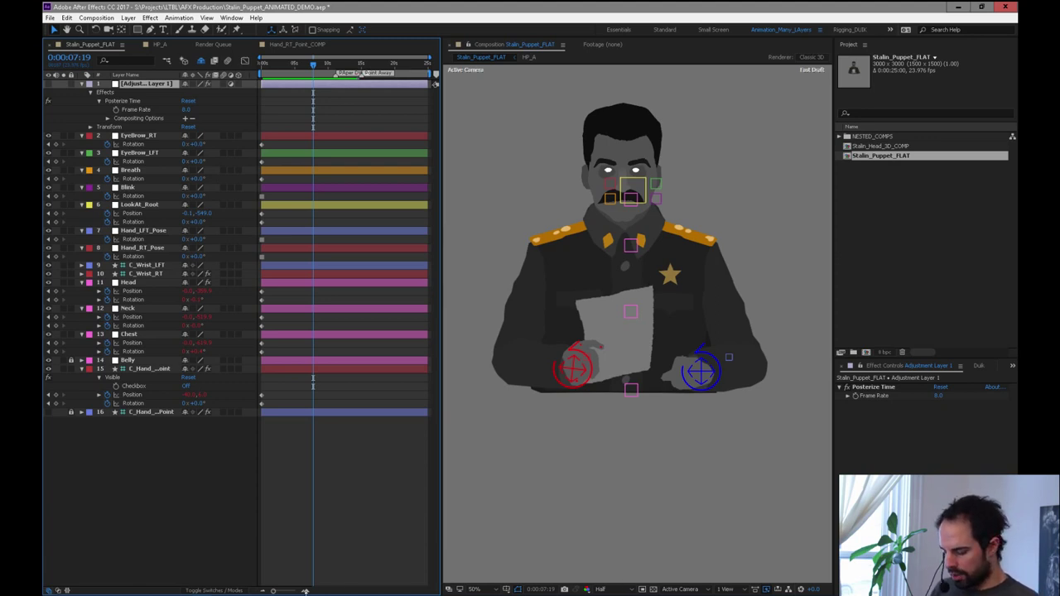
key(alt+Tab)
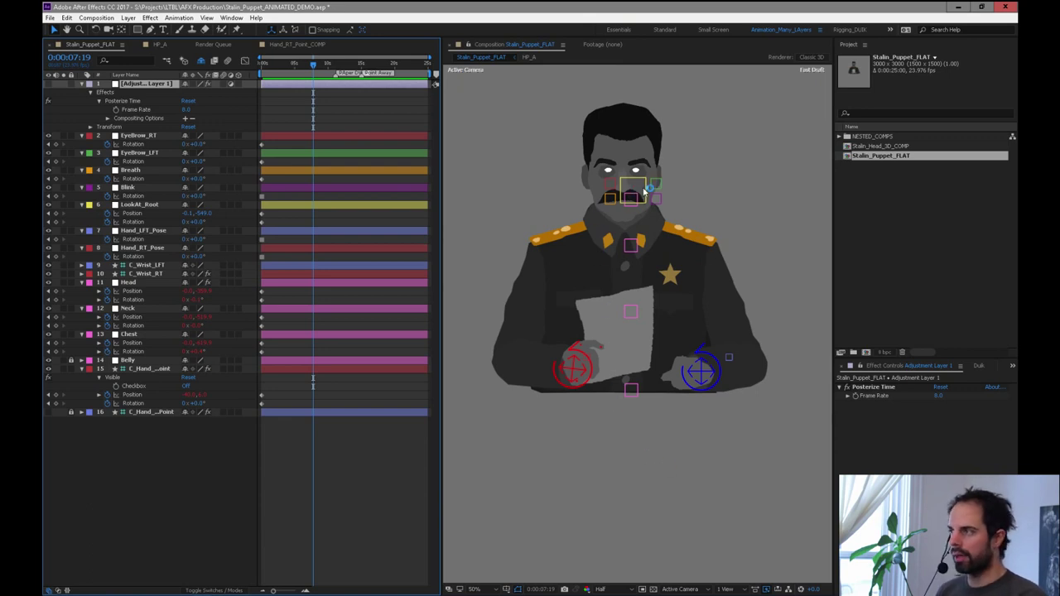
Try swinging the LookAt_Root control down over the chest and out beside the face, and undo the move.
drag(635, 193, 684, 290)
drag(733, 239, 759, 212)
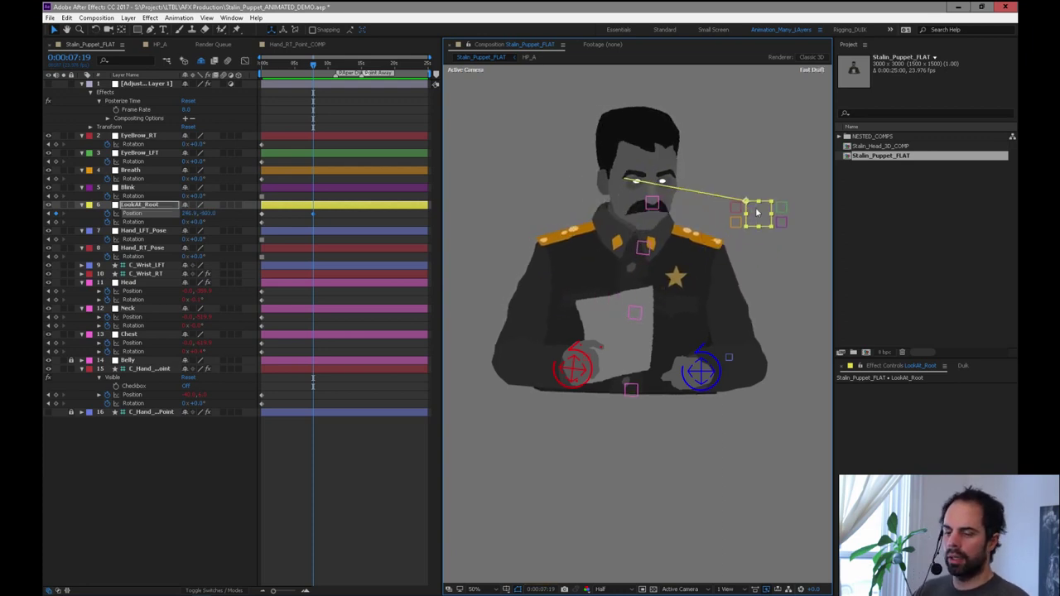
key(ctrl+z)
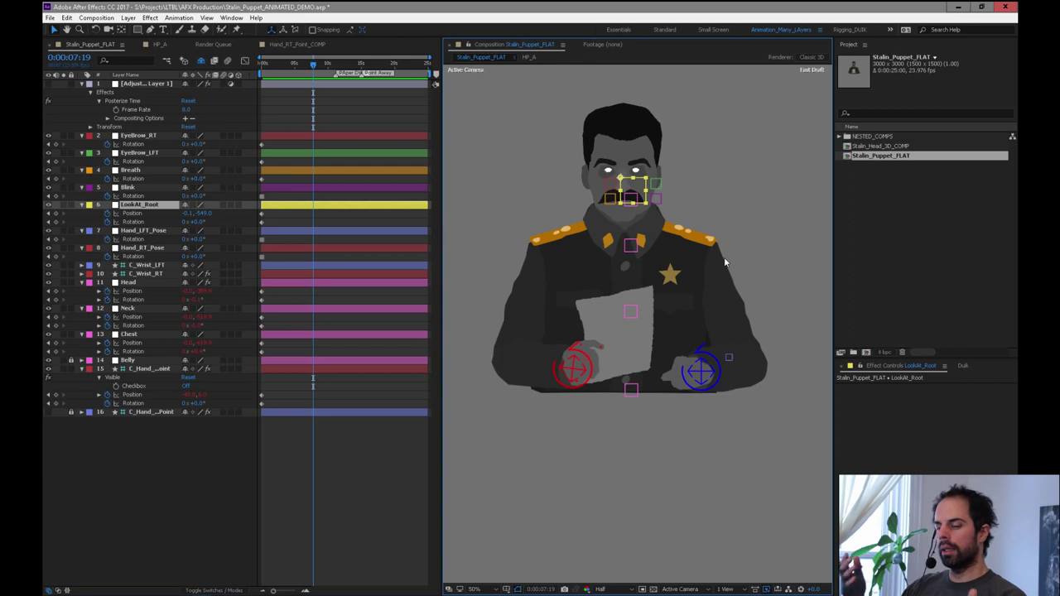
Set fast previews to Off (Final Quality), and test it by moving LookAt_Root across both sides of the puppet and undoing the move.
click(767, 589)
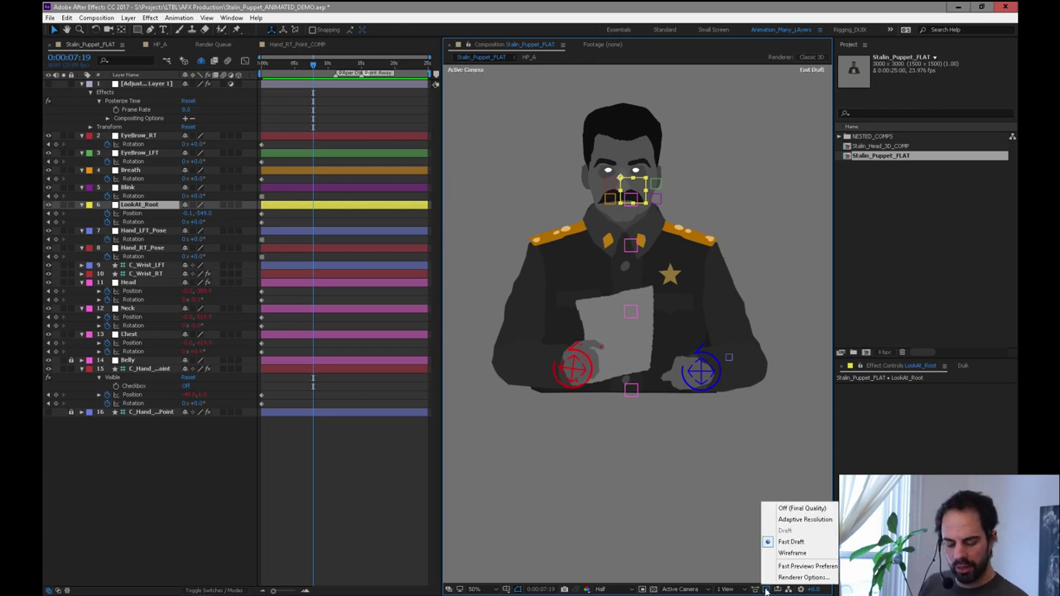
click(789, 508)
drag(636, 193, 728, 228)
drag(692, 280, 545, 248)
drag(739, 200, 750, 198)
key(ctrl+z)
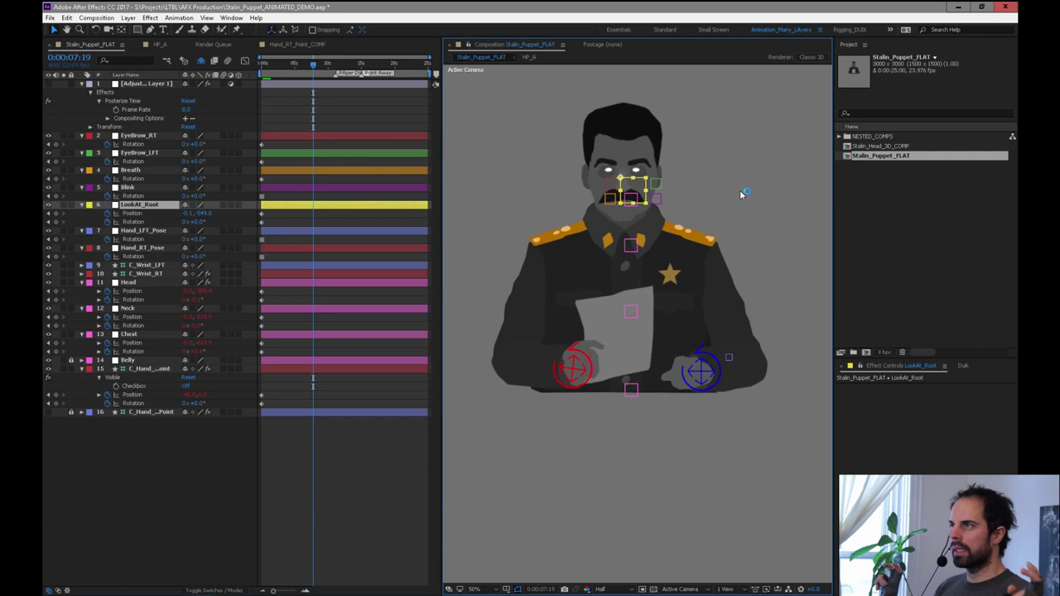
Try small LookAt_Root moves toward the paper-holding arm's side of the face and toward the opposite shoulder, undoing each one.
drag(633, 187, 648, 190)
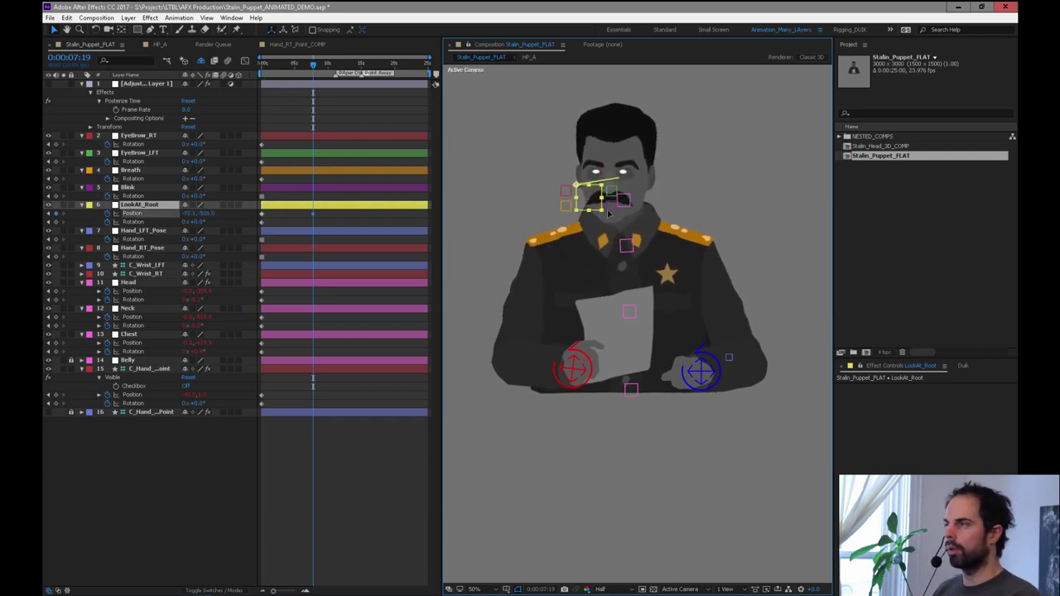
drag(611, 239, 602, 199)
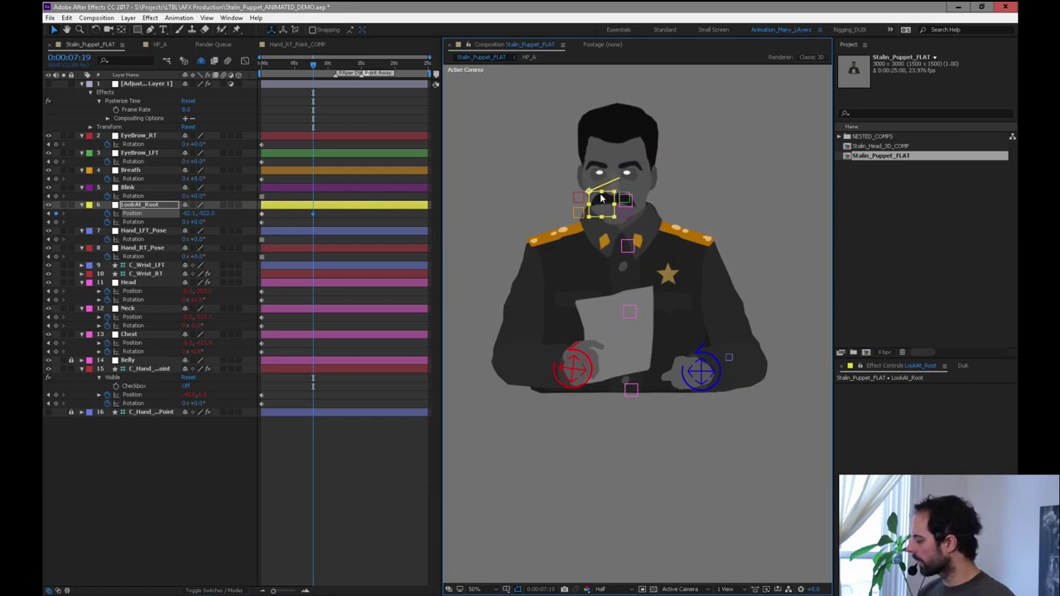
key(ctrl+z)
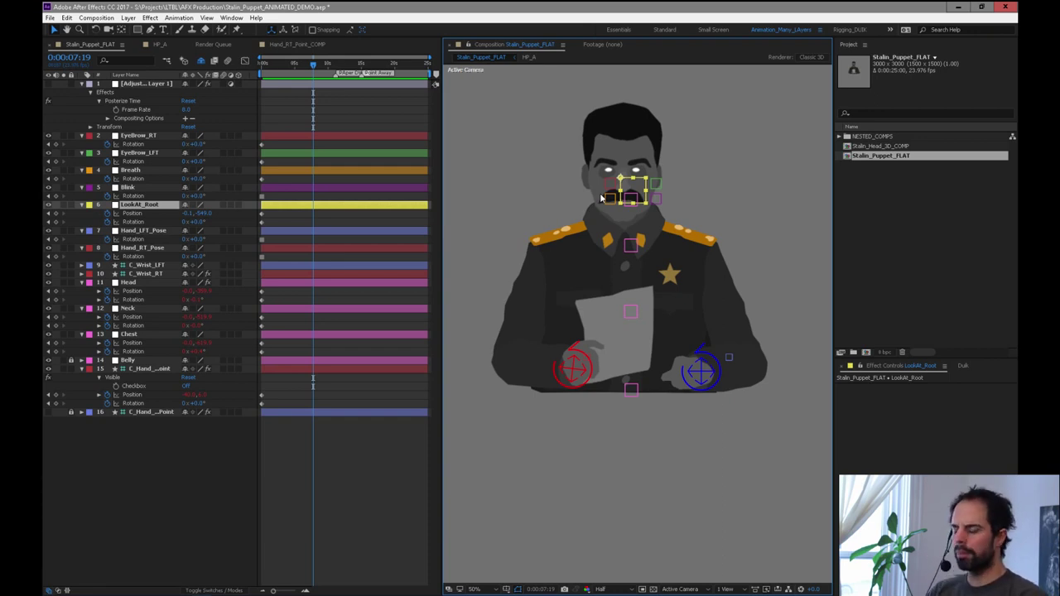
drag(639, 192, 588, 232)
drag(652, 226, 673, 224)
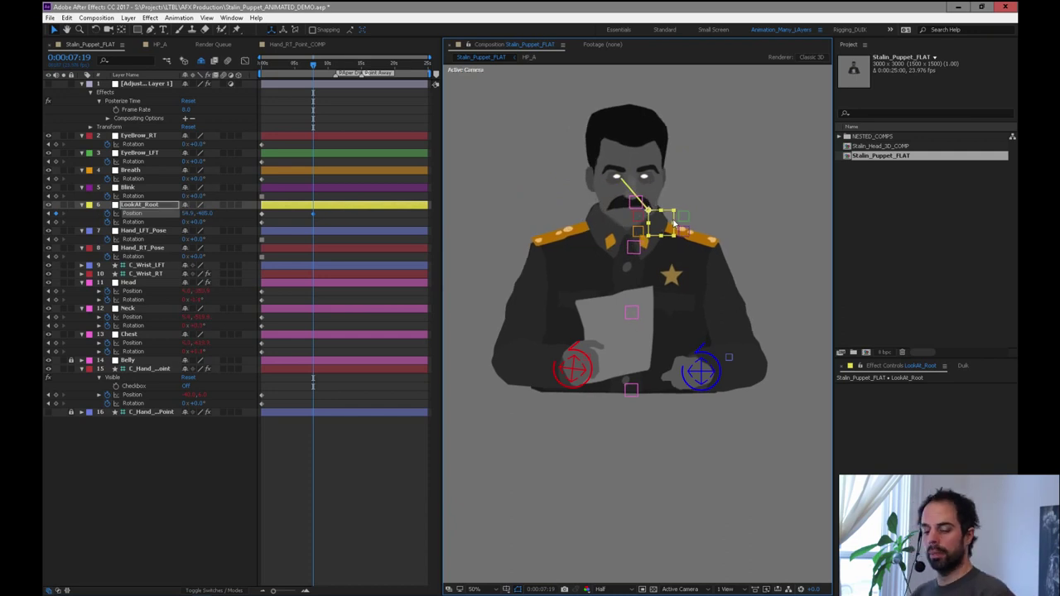
key(ctrl+z)
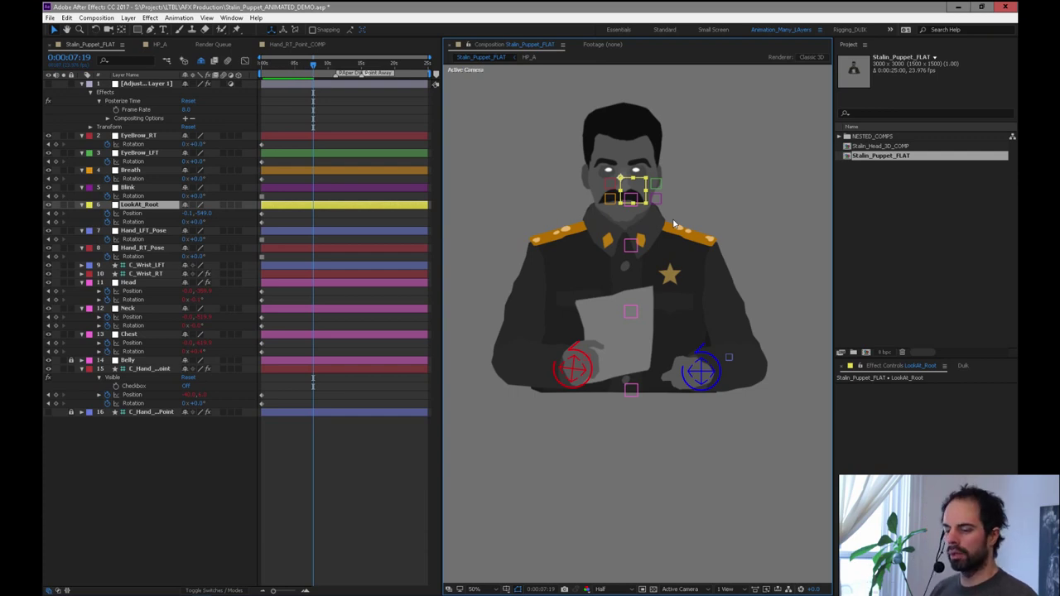
Show the hidden shy layers in the timeline and turn on the visibility of Clavicle_RT and Clavicle_LFT.
drag(581, 378, 520, 410)
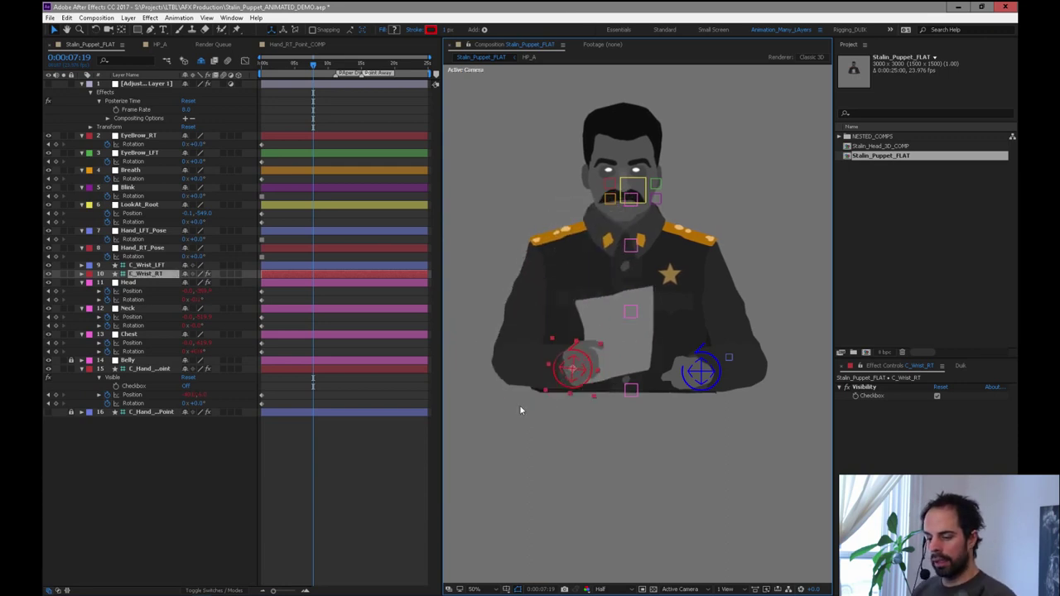
click(201, 63)
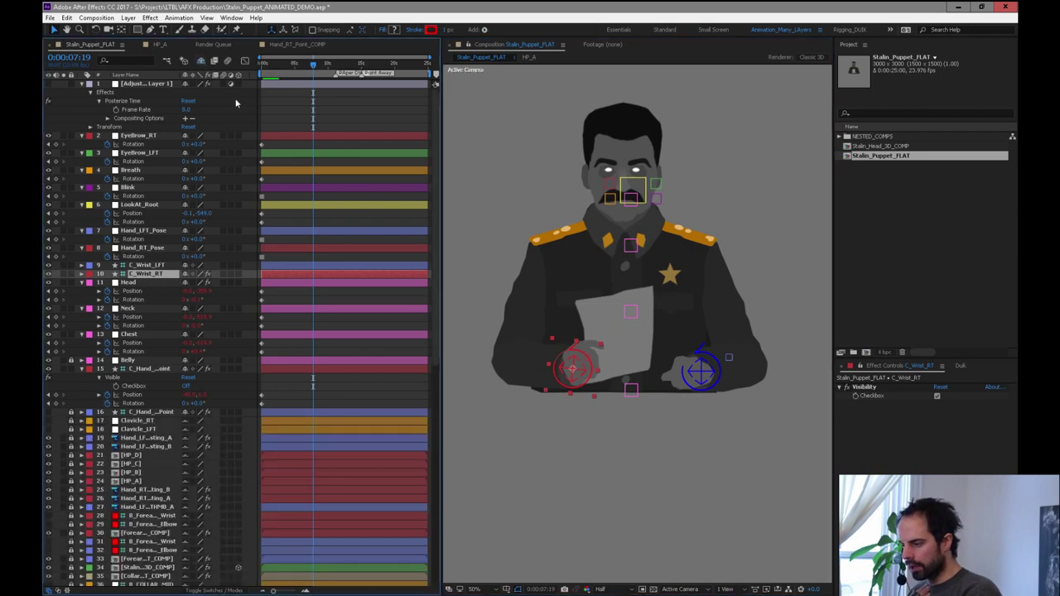
drag(49, 429, 48, 421)
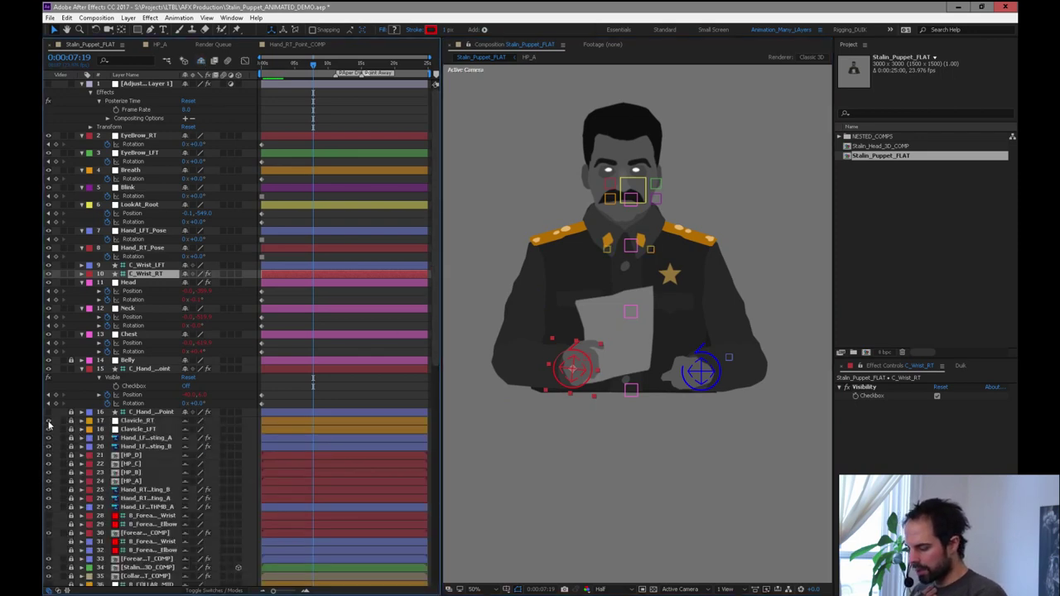
Try raising the C_Wrist_RT control outward above the shoulder line to see the clavicle follow, and undo the move.
drag(578, 381, 492, 254)
drag(540, 329, 448, 298)
key(ctrl+z)
Try raising the C_Wrist_LFT control outward to about shoulder height twice, undoing each move.
drag(703, 385, 787, 218)
key(ctrl+z)
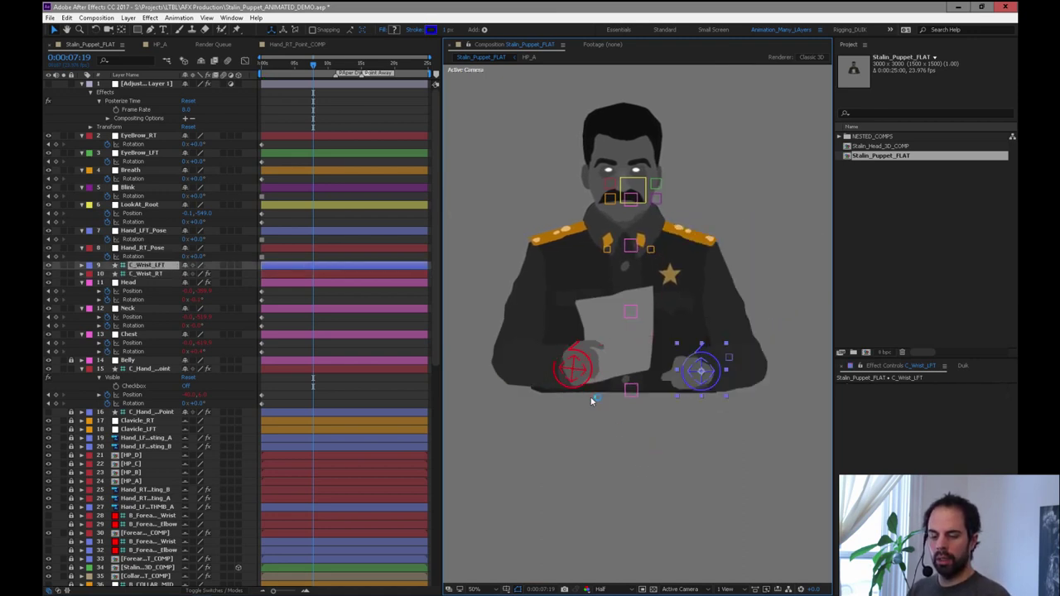
drag(708, 388, 818, 251)
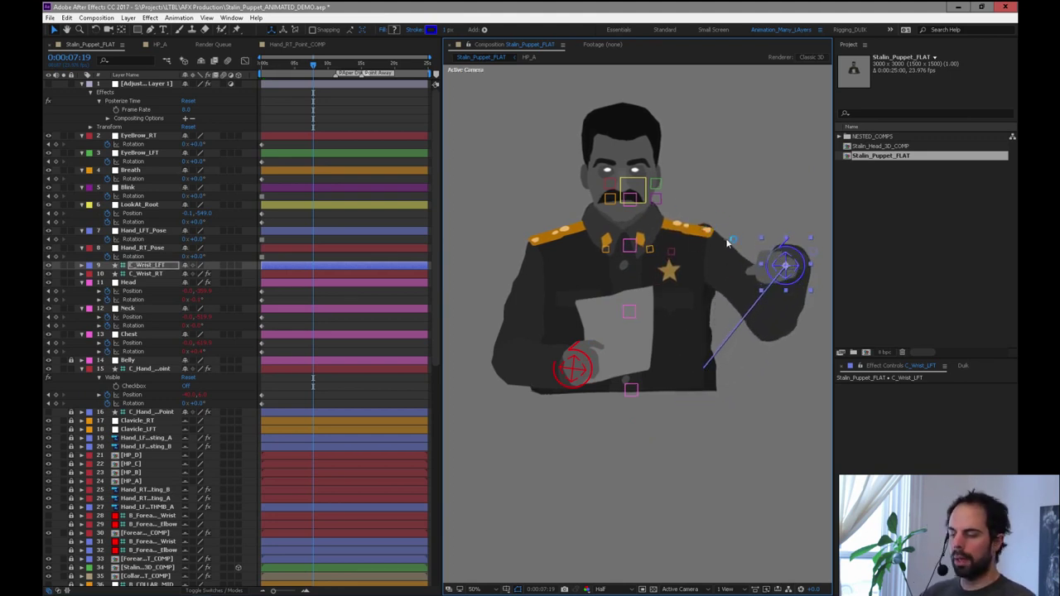
key(ctrl+z)
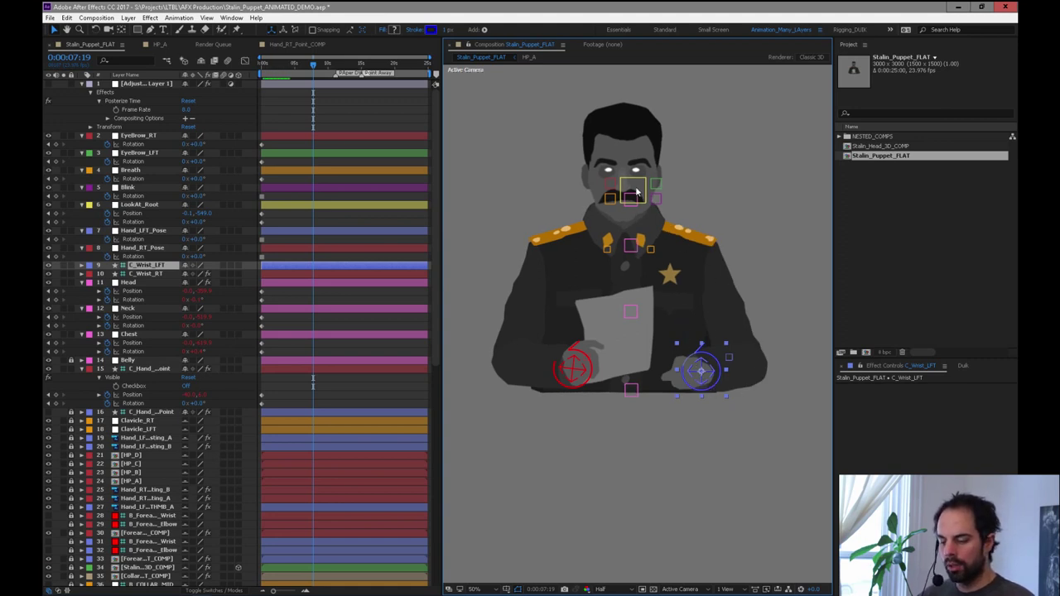
At 0:00:09:20, rotate the EyeBrow_RT and EyeBrow_LFT controls together to -1.0°.
click(328, 66)
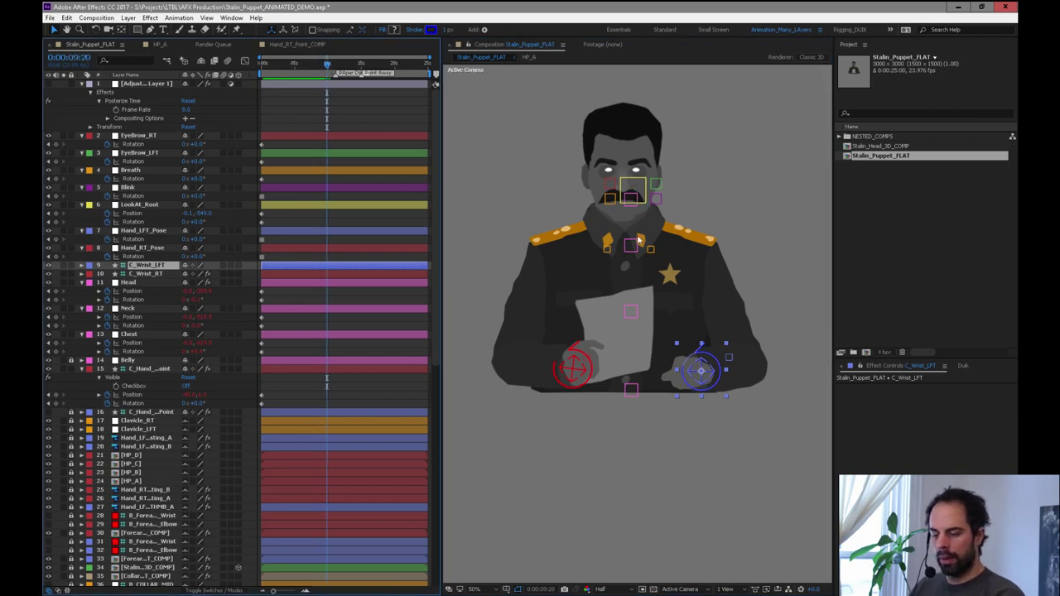
click(657, 187)
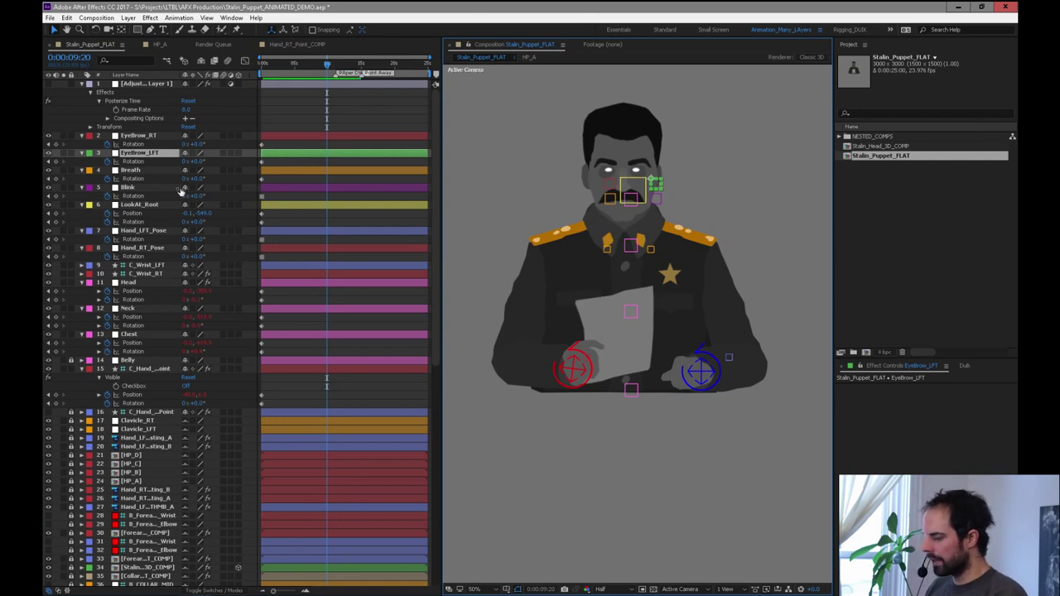
shift+click(141, 136)
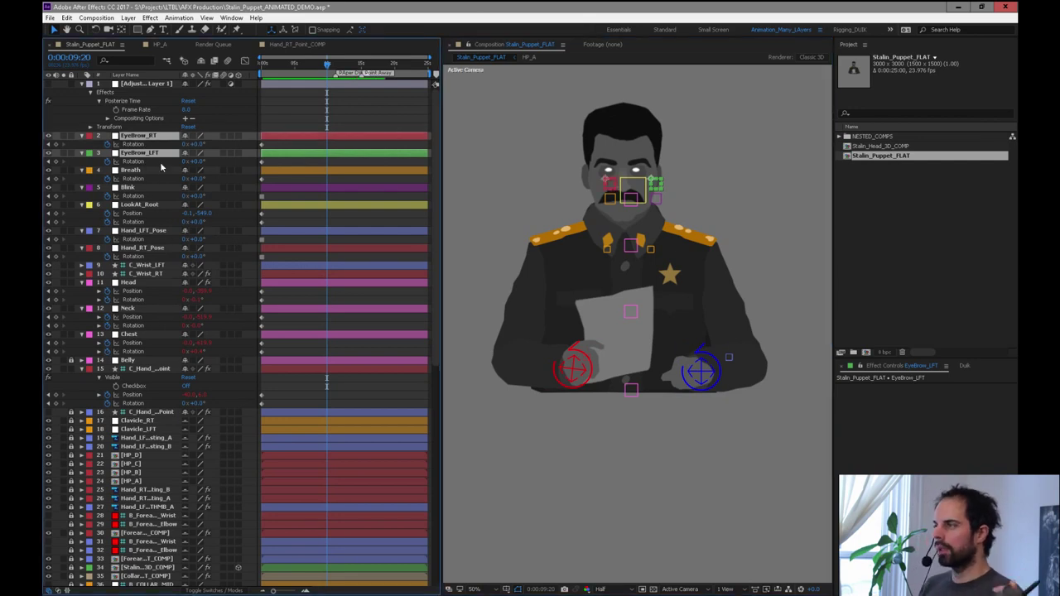
key(period)
key(space)
drag(682, 202, 680, 390)
key(v)
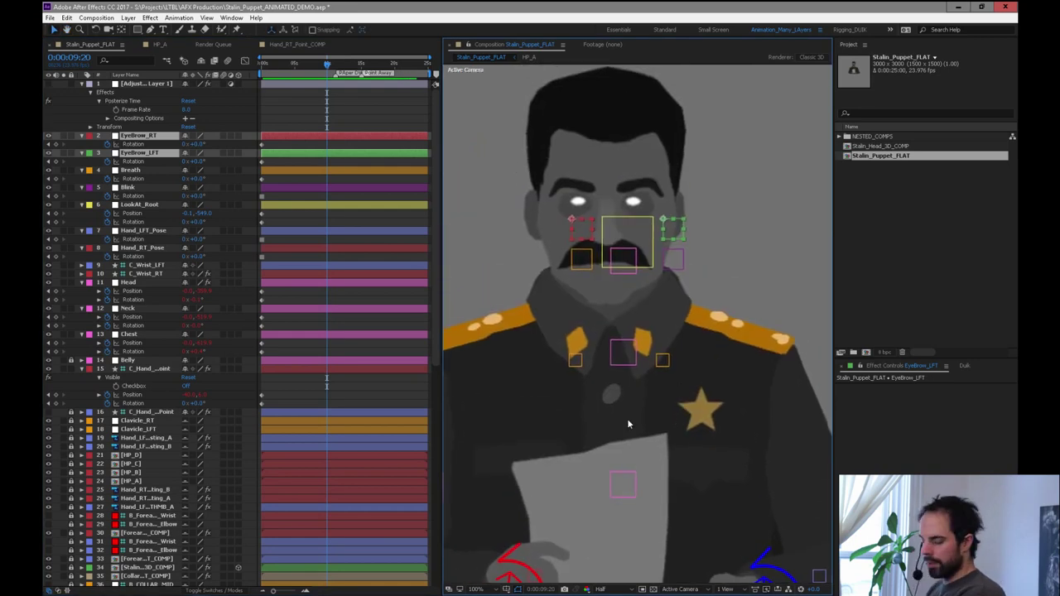
key(shift+KP_Add)
key(KP_Subtract)
key(KP_Subtract)
key(KP_Subtract)
key(KP_Subtract)
key(KP_Subtract)
key(KP_Subtract)
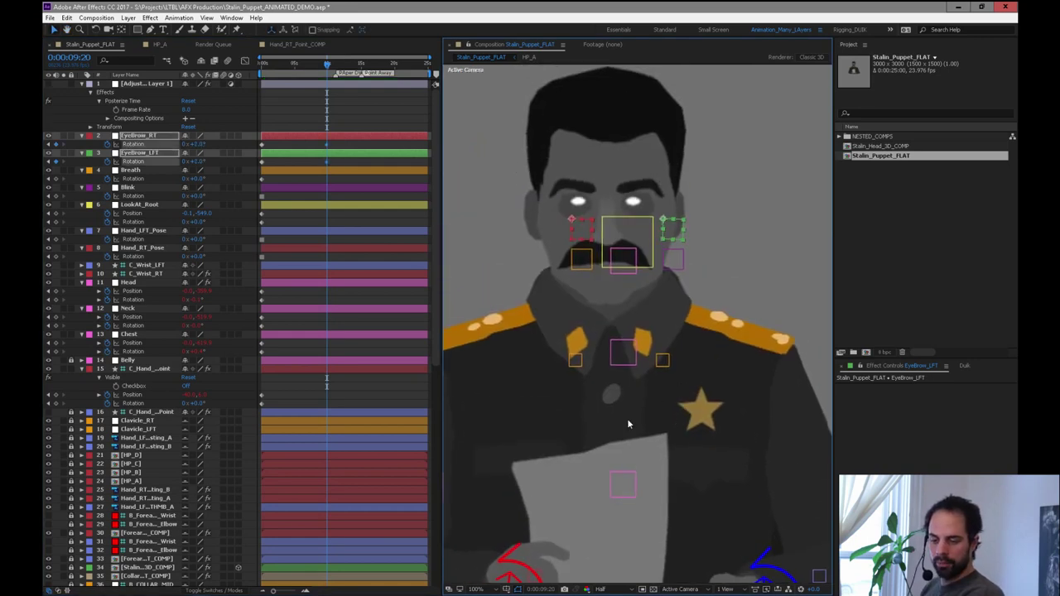
key(KP_Subtract)
key(KP_Subtract)
key(KP_Subtract)
key(KP_Subtract)
key(KP_Subtract)
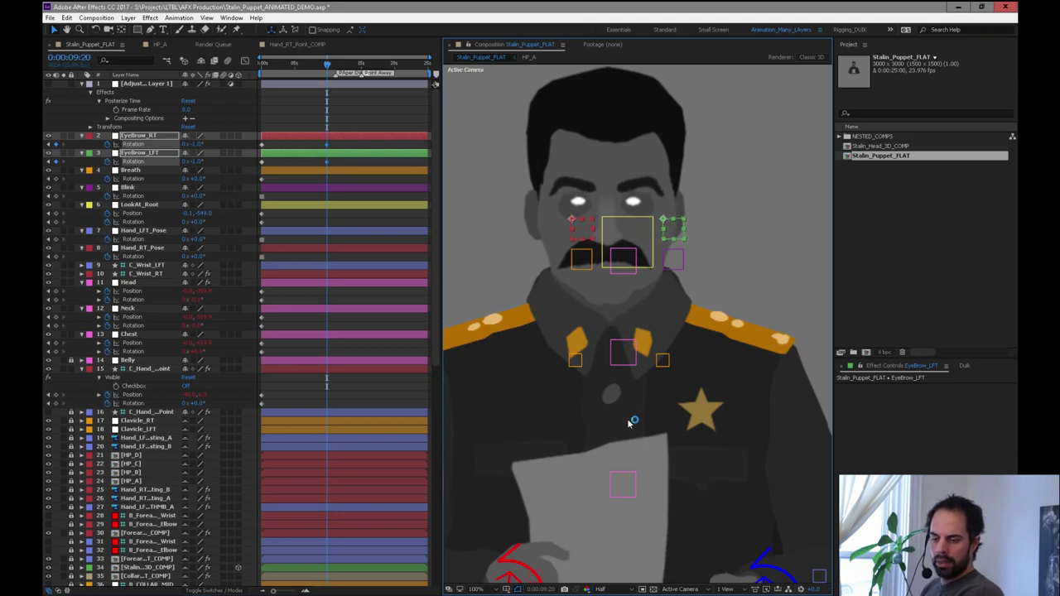
Set the rotation of EyeBrow_LFT to -9.0° and of EyeBrow_RT to +4.0° at 0:00:09:20.
click(325, 156)
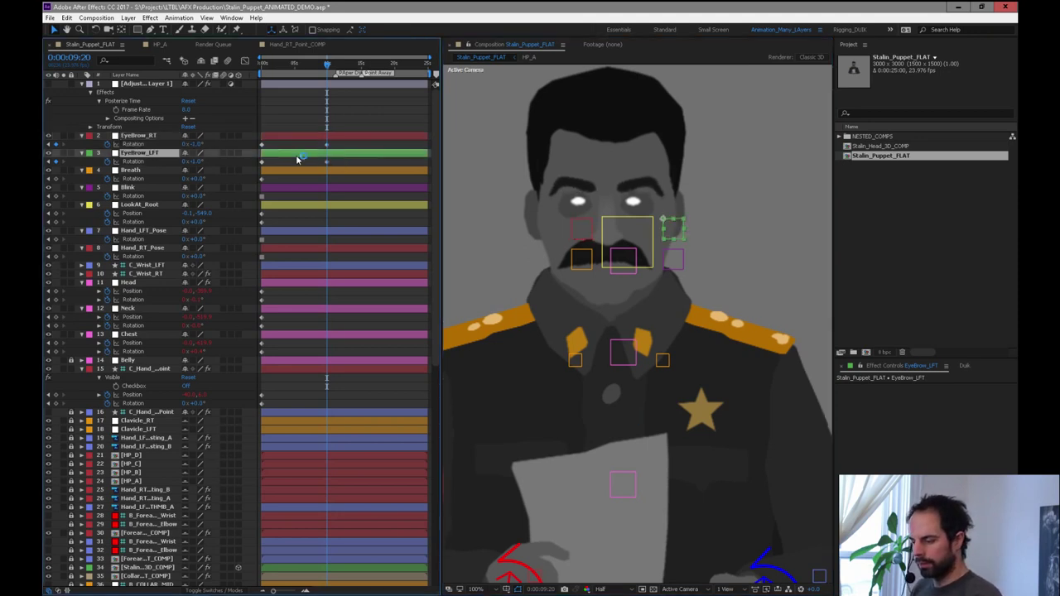
mouse_move(195, 163)
mouse_down()
mouse_move(208, 161)
mouse_move(191, 161)
mouse_up()
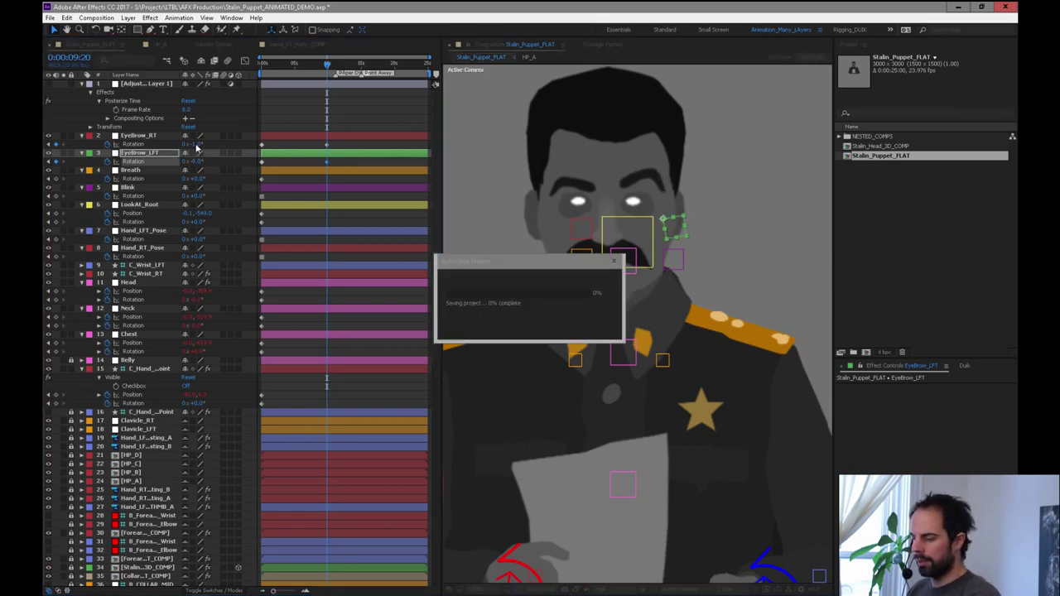
key(ctrl+Up)
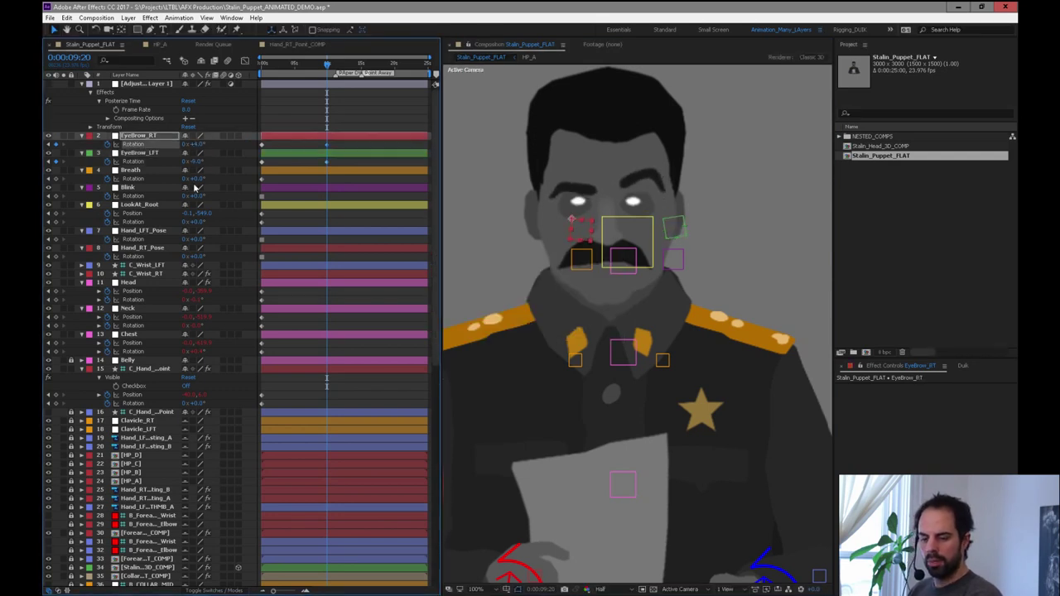
Try lowering the LookAt_Root control with the new eyebrow pose, and undo the move.
drag(637, 237, 631, 260)
key(ctrl+z)
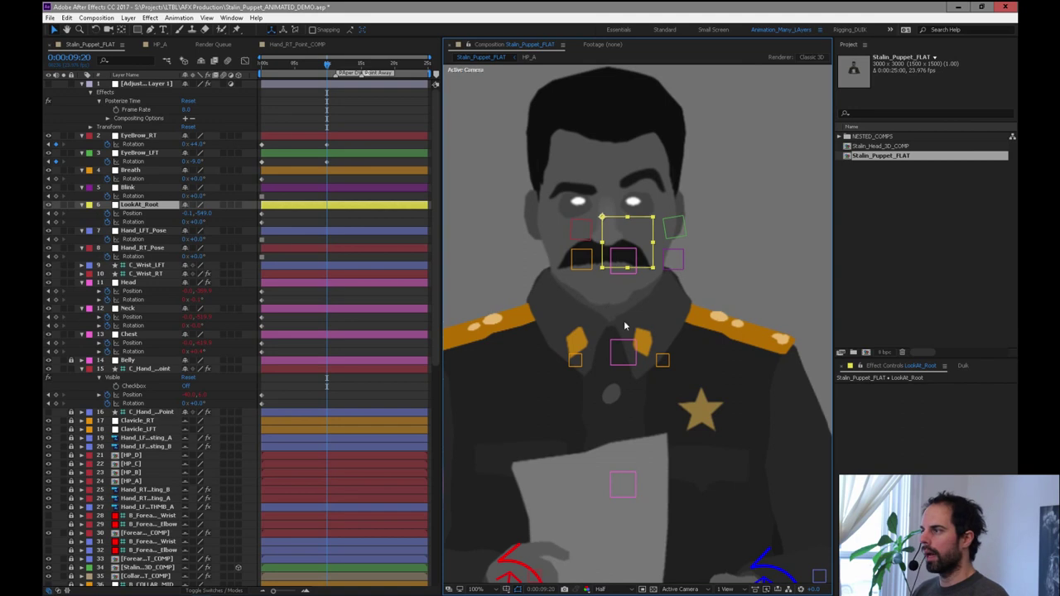
Delete the rotation keyframes of EyeBrow_RT and EyeBrow_LFT at 0:00:09:20.
key(comma)
drag(661, 406, 667, 356)
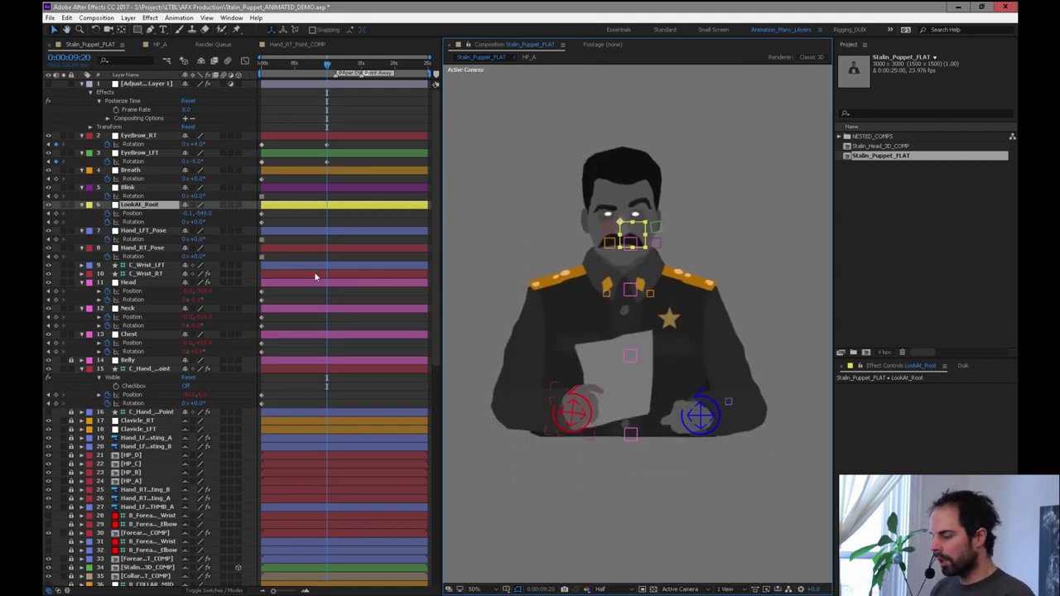
drag(335, 142, 322, 168)
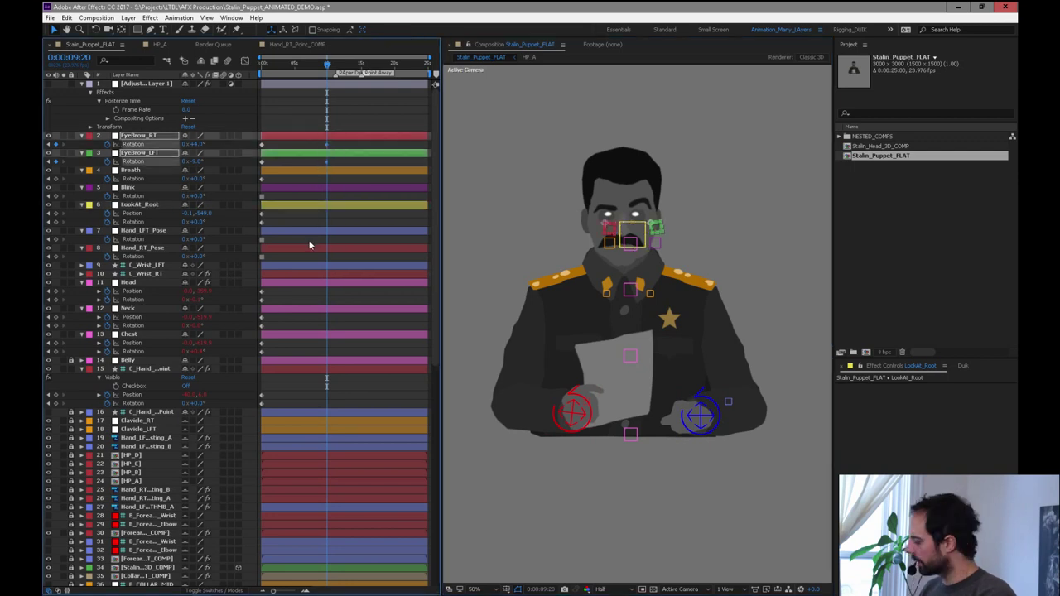
key(Delete)
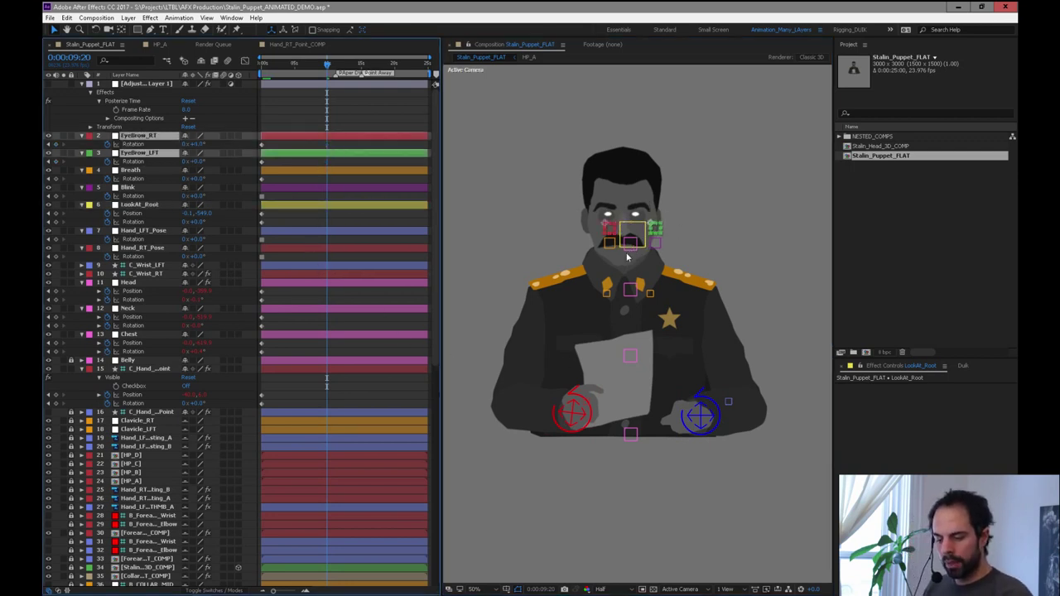
Add a rotation keyframe to the Breath control at 0:00:09:20 and set its rotation to -4.0°.
click(150, 172)
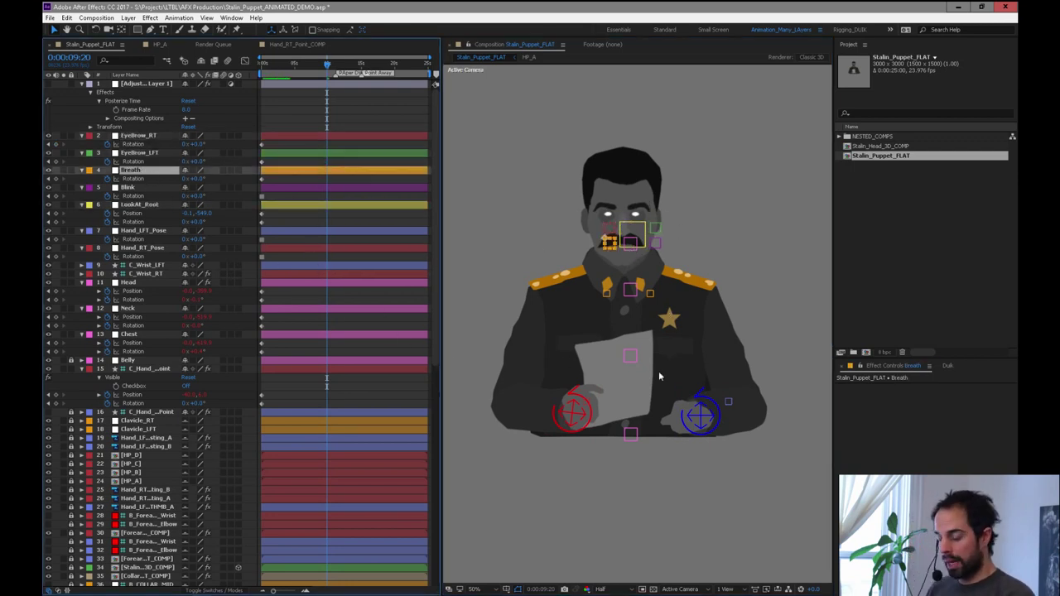
scroll(582, 468, up, 1)
drag(591, 266, 599, 406)
key(alt+shift+r)
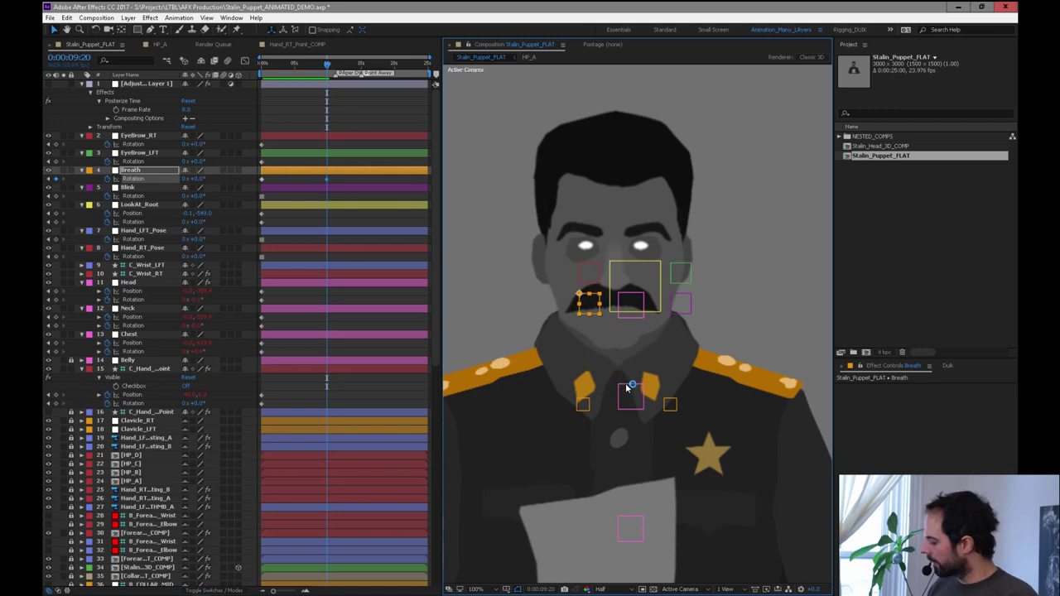
scroll(629, 385, down, 2)
drag(660, 307, 667, 238)
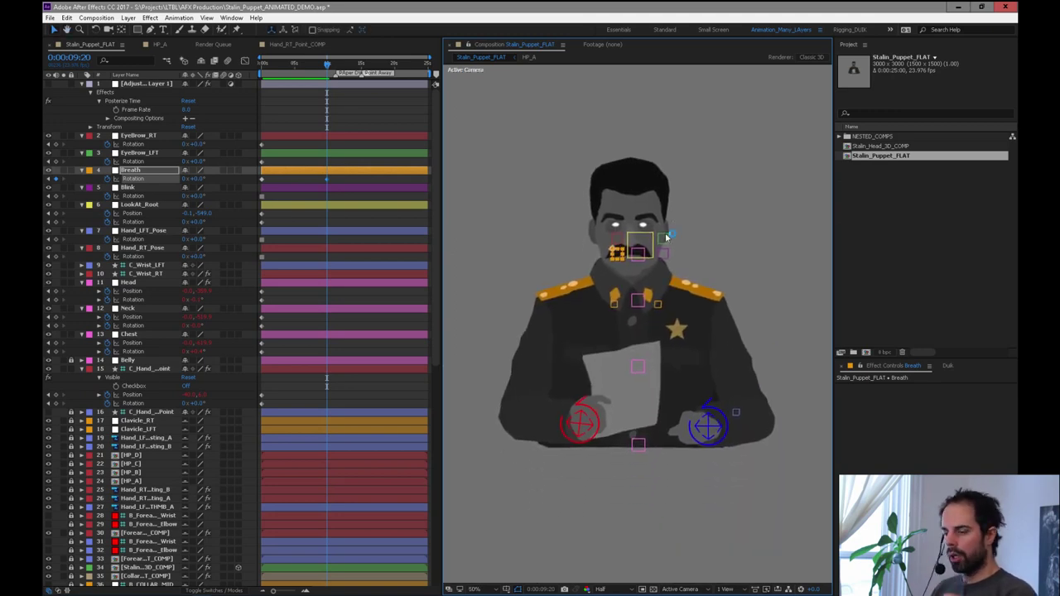
key(shift+KP_Add)
key(shift+KP_Subtract)
key(shift+KP_Subtract)
key(shift+KP_Subtract)
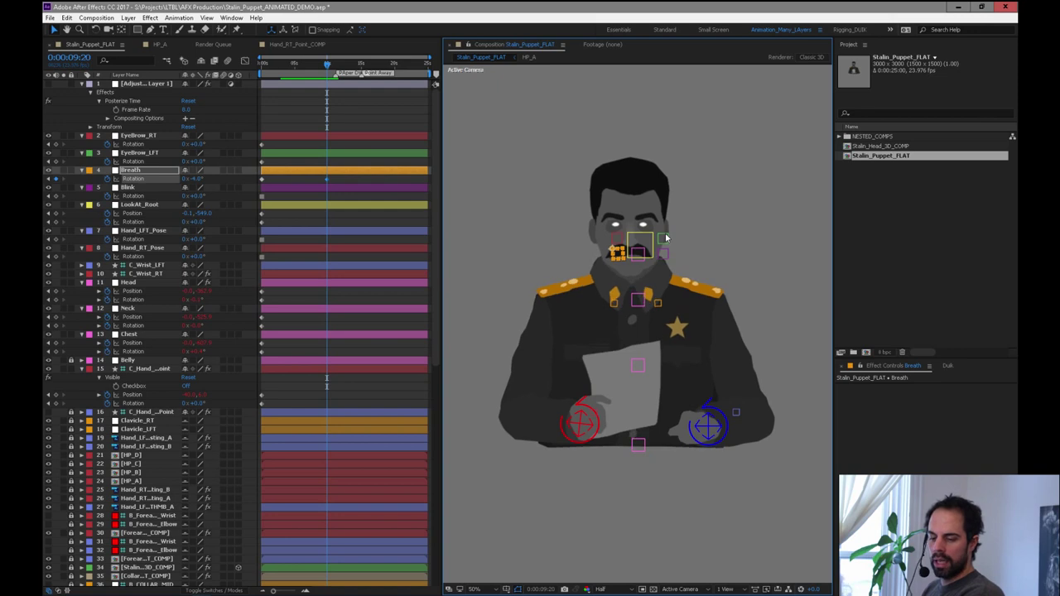
Try rotating the Breath control to -14.0° further along the timeline, and delete all its rotation keyframes except the one at the start.
click(334, 176)
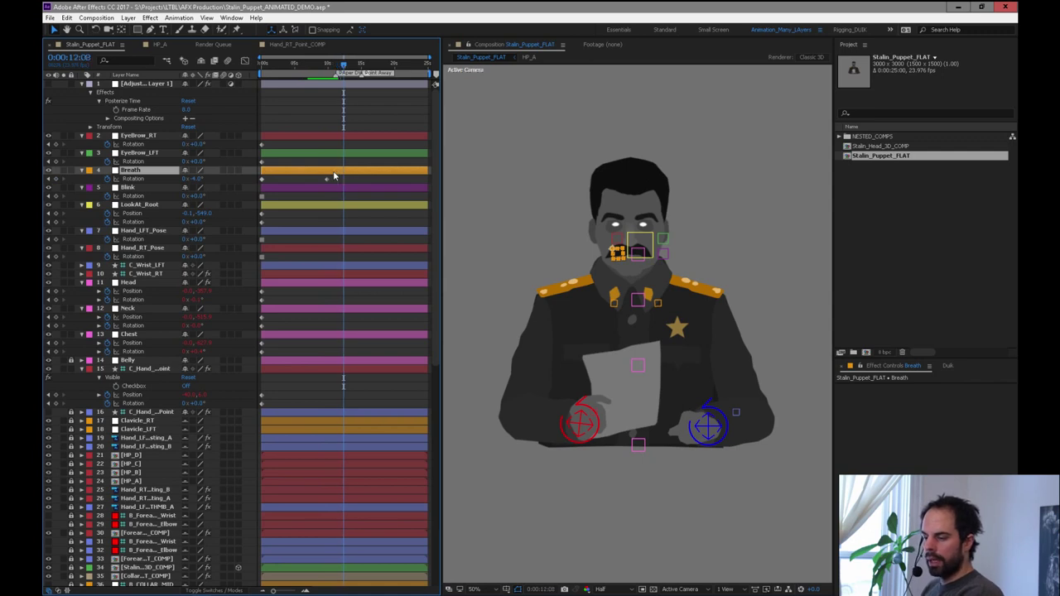
key(Return)
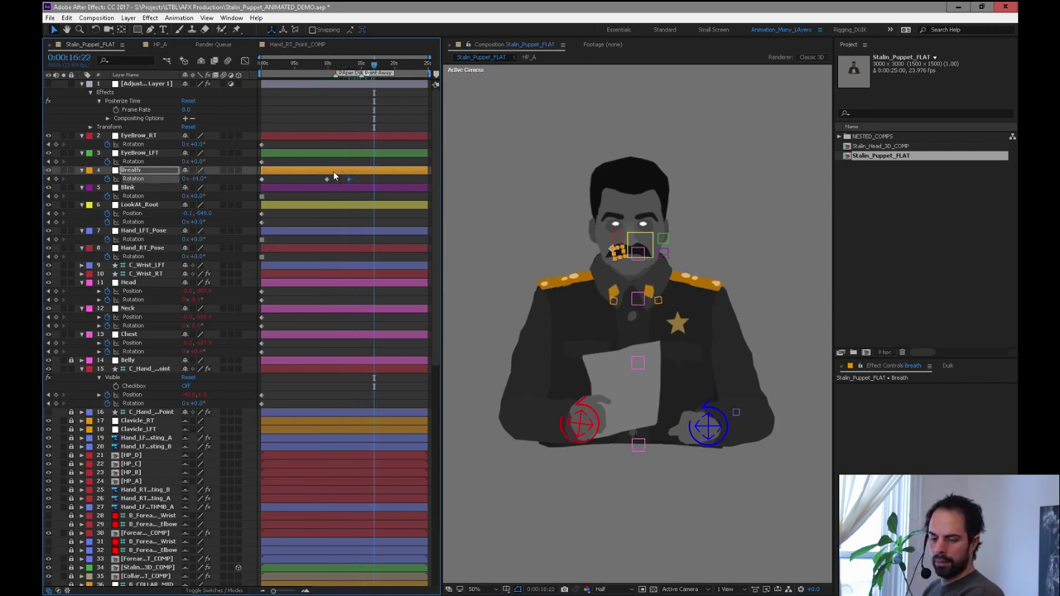
drag(336, 68, 336, 194)
key(Delete)
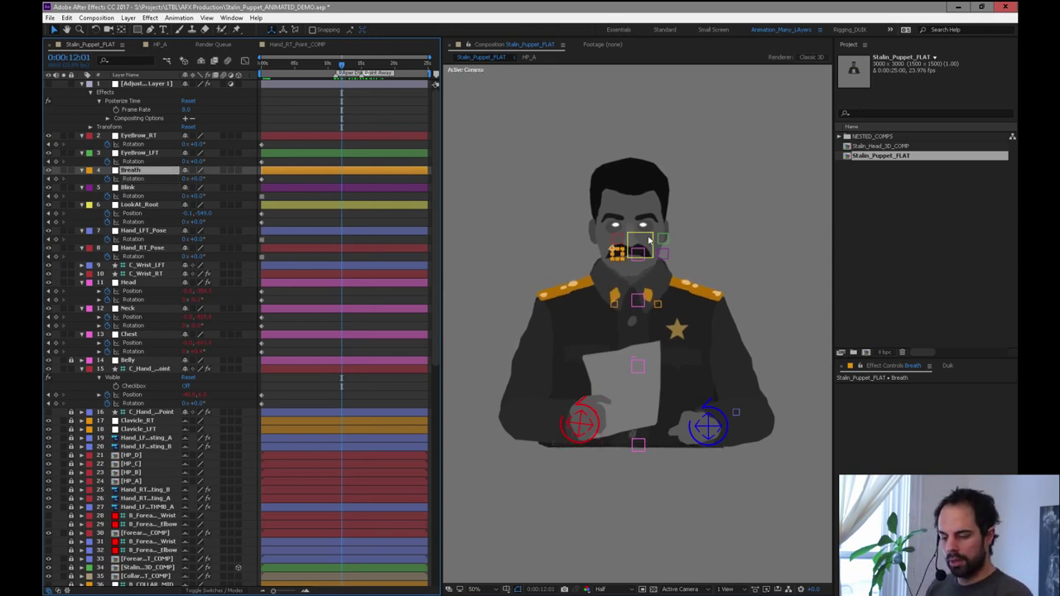
Try rotating the Blink control in stages from 0:00:12:01 to 0:00:12:05 to close the eyelids.
click(665, 242)
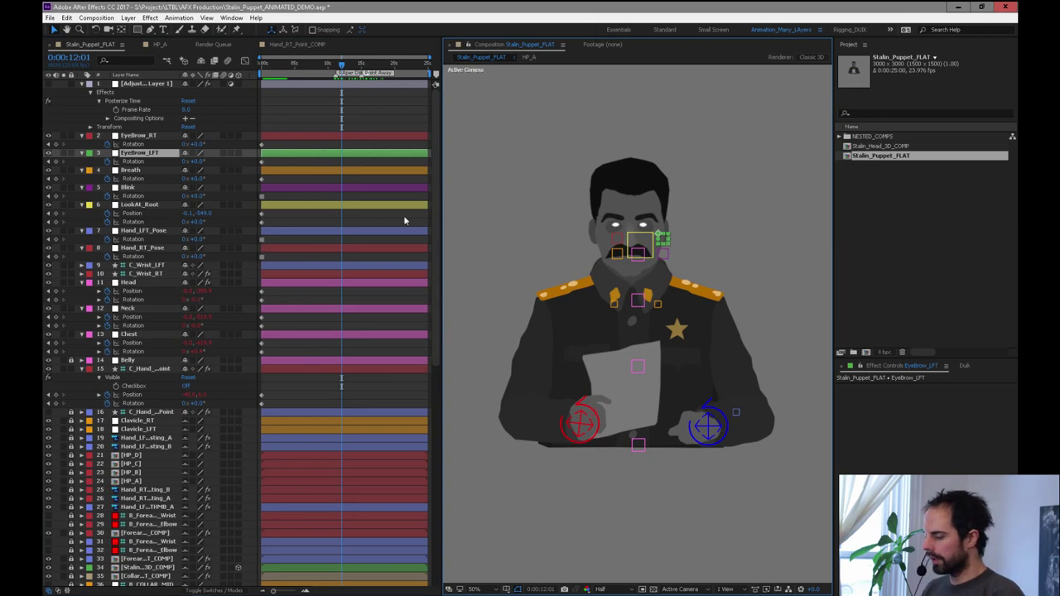
click(131, 188)
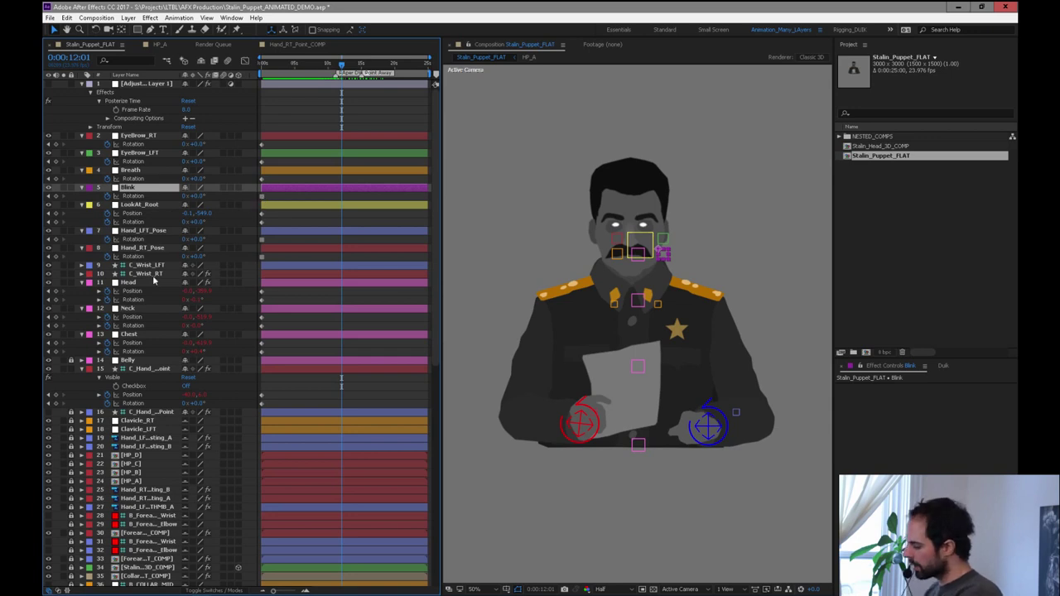
key(Return)
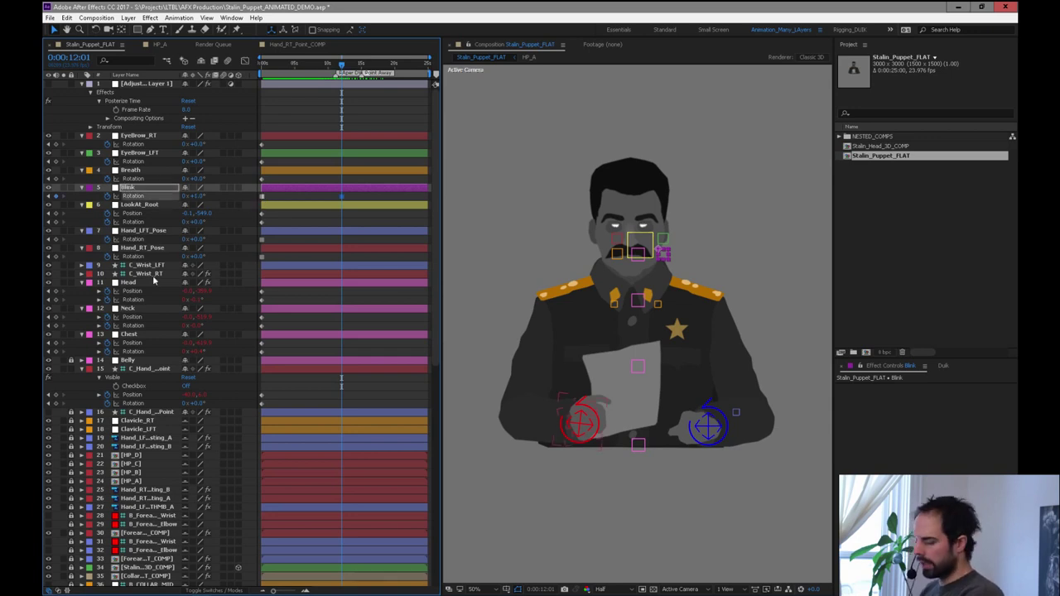
key(Page_Down)
key(Page_Down)
key(KP_Add)
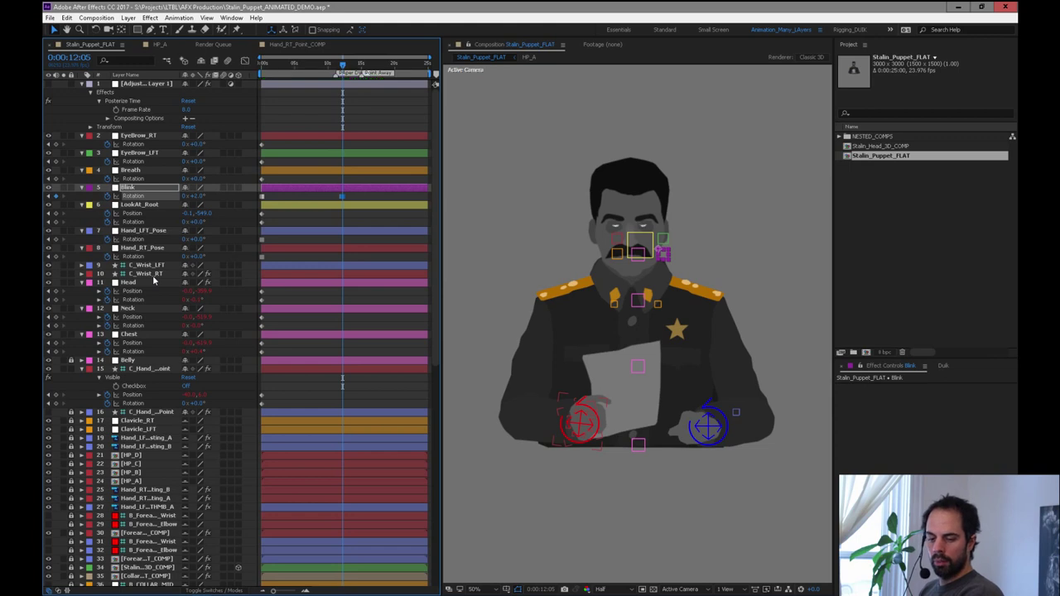
key(Page_Down)
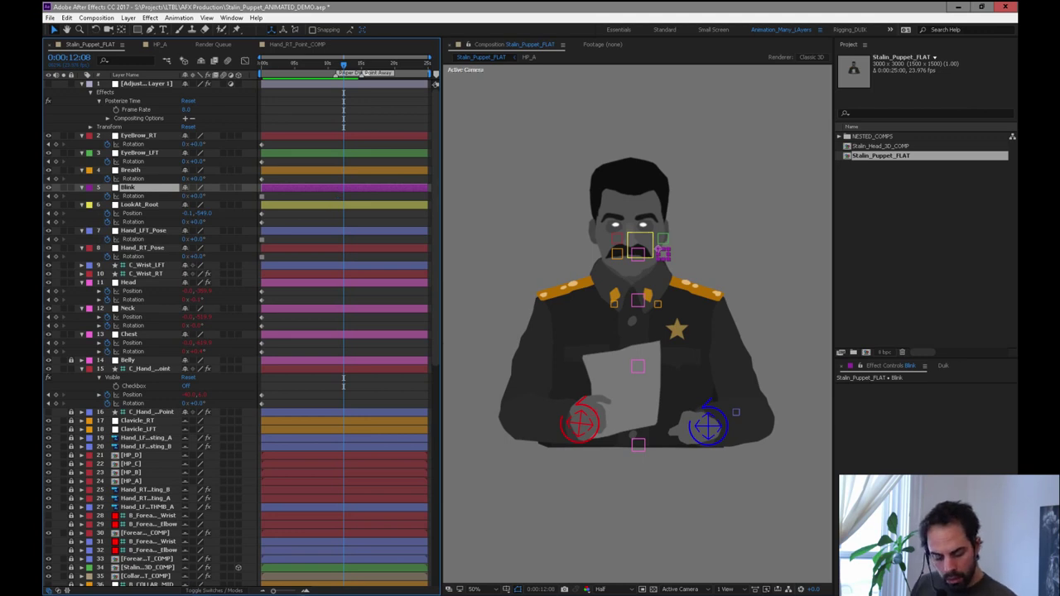
click(710, 593)
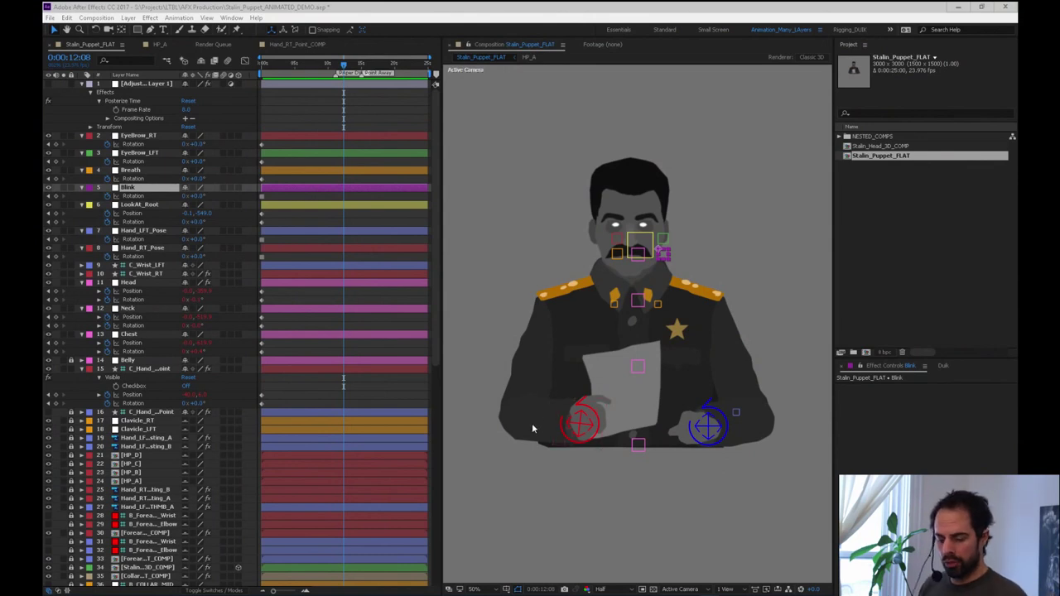
Open the nested Forearm_LFT_COMP and inspect its forearm shape and Cuff_LFT layers.
scroll(434, 326, down, 8)
scroll(417, 528, down, 5)
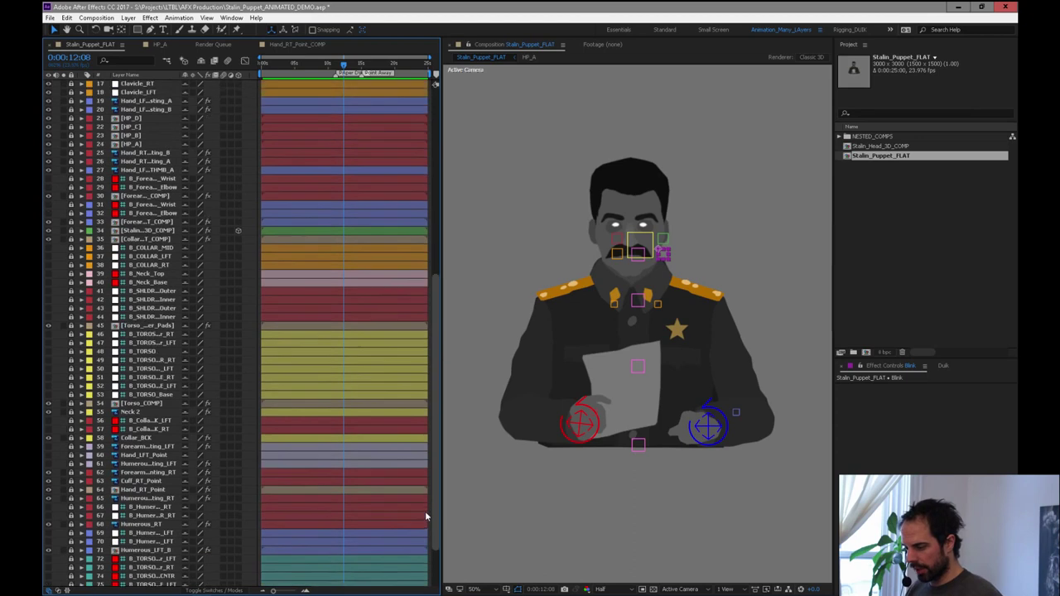
scroll(424, 511, up, 1)
click(135, 230)
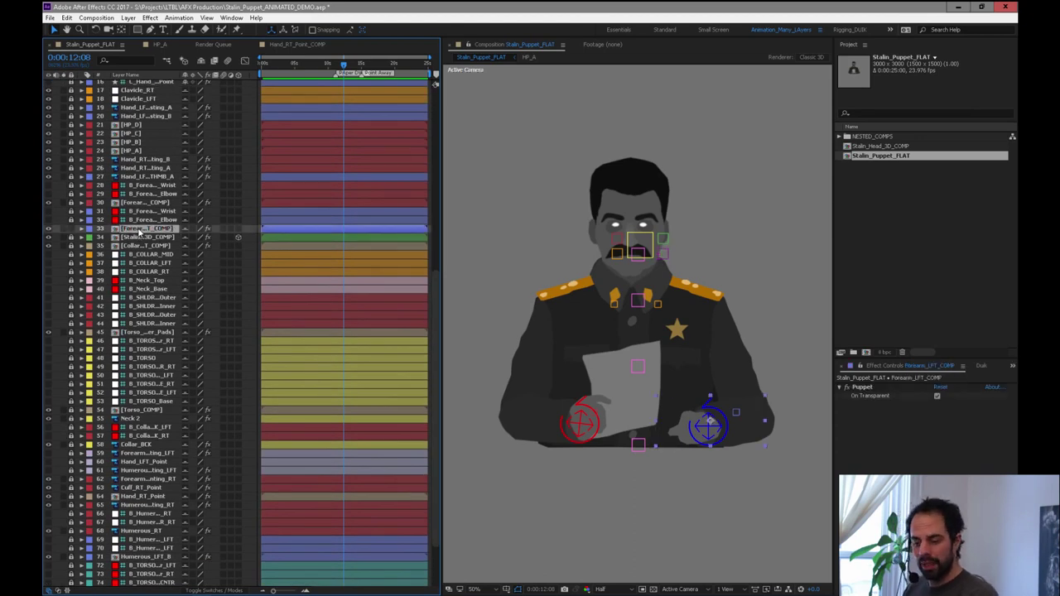
double_click(140, 231)
click(365, 93)
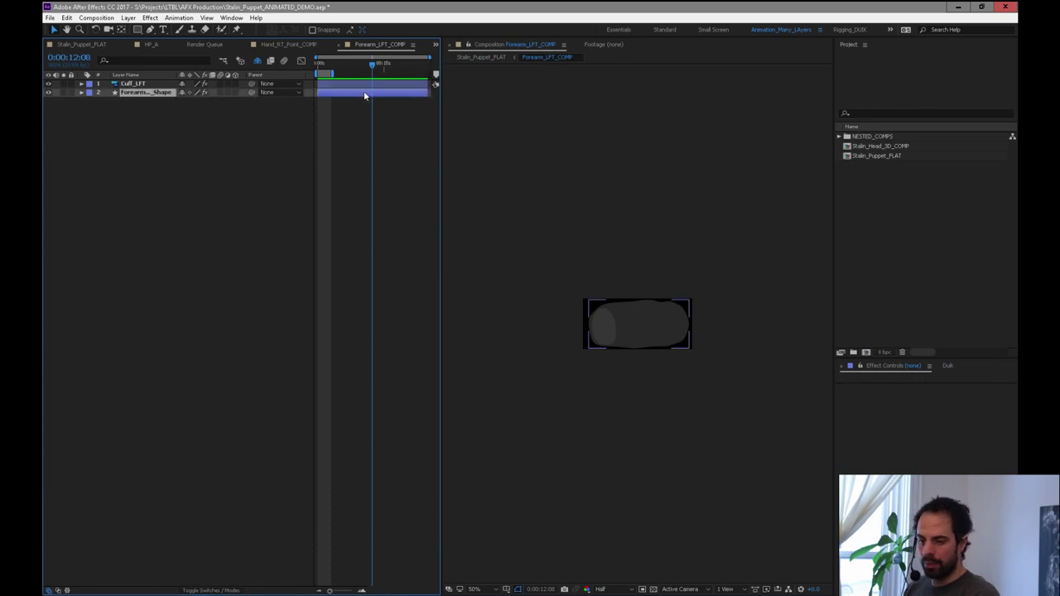
click(336, 85)
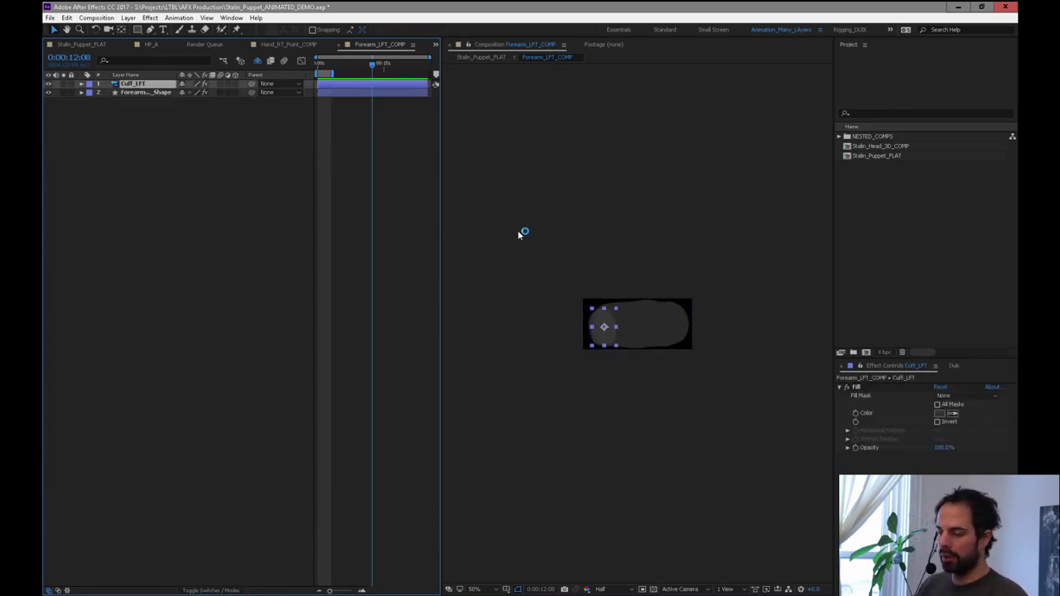
Close the Forearm_LFT_COMP, Hand_RT_Point_COMP and HP_A timelines, and lock the Forearm_LFT_COMP layer in Stalin_Puppet_FLAT.
click(346, 44)
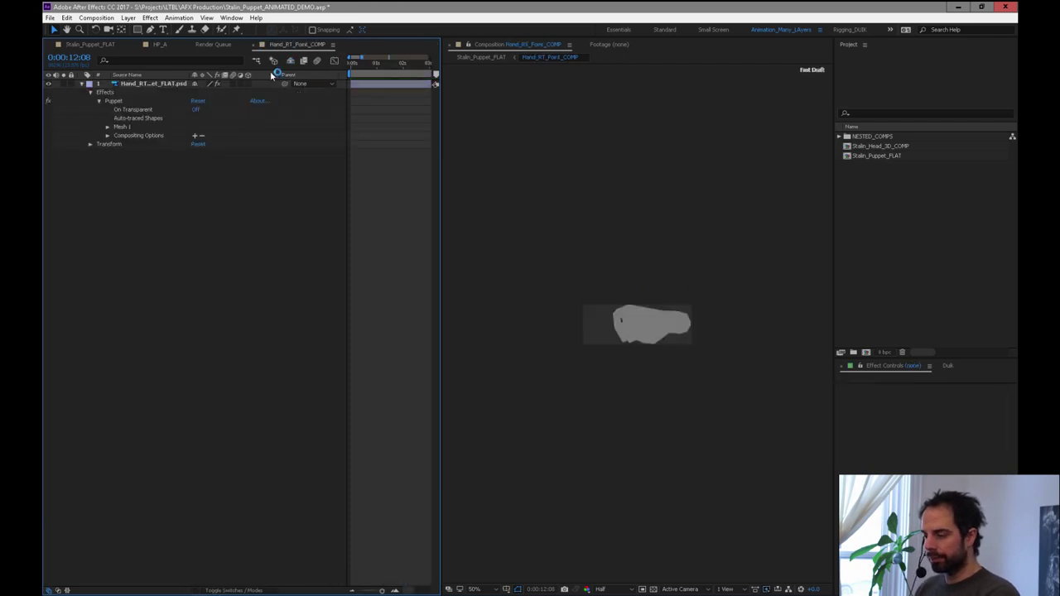
click(258, 45)
click(146, 44)
click(142, 44)
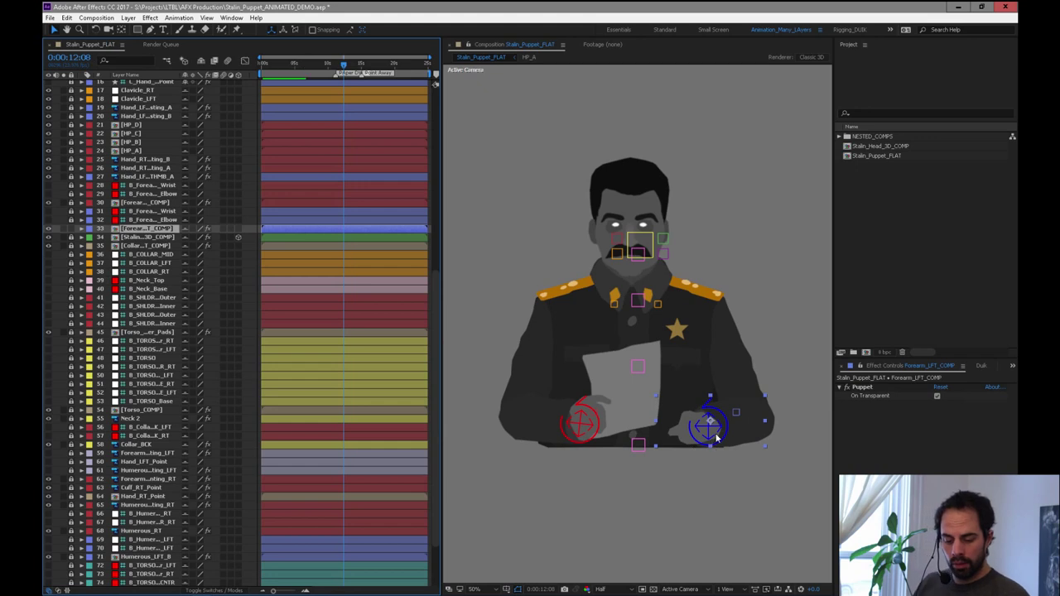
drag(716, 437, 760, 471)
click(72, 229)
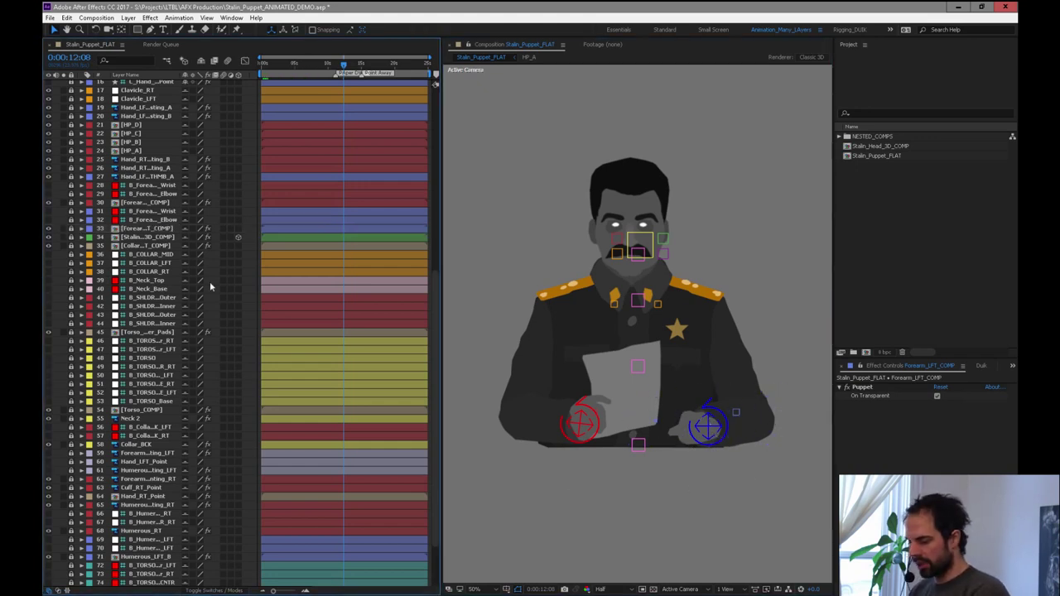
Try moving the C_Wrist_LFT control upward and then inward across the body, undoing each move.
drag(716, 433, 709, 398)
key(ctrl+z)
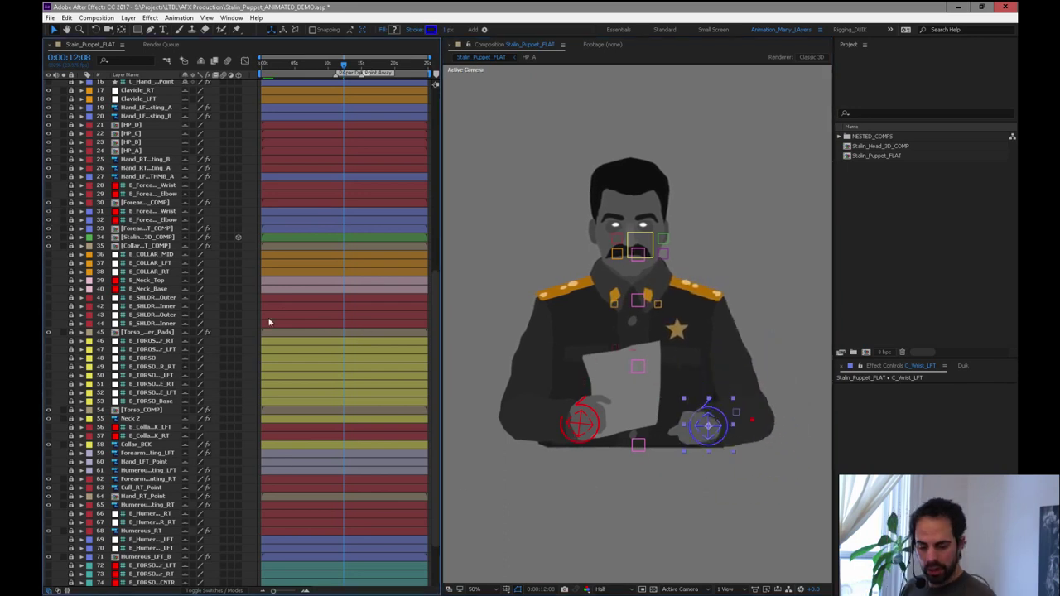
key(ctrl+shift+a)
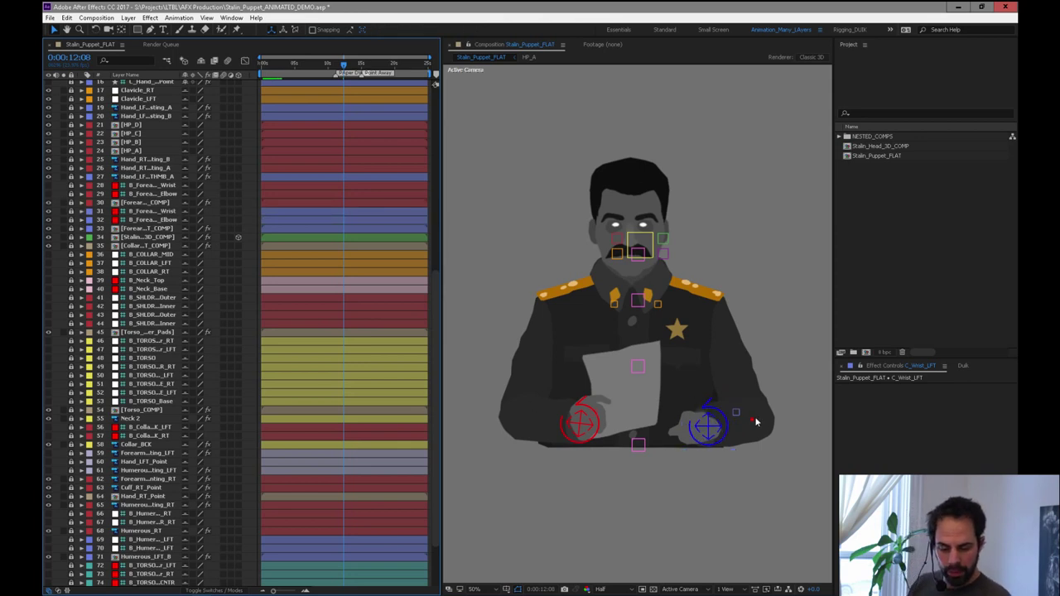
click(710, 439)
drag(710, 439, 651, 427)
key(ctrl+z)
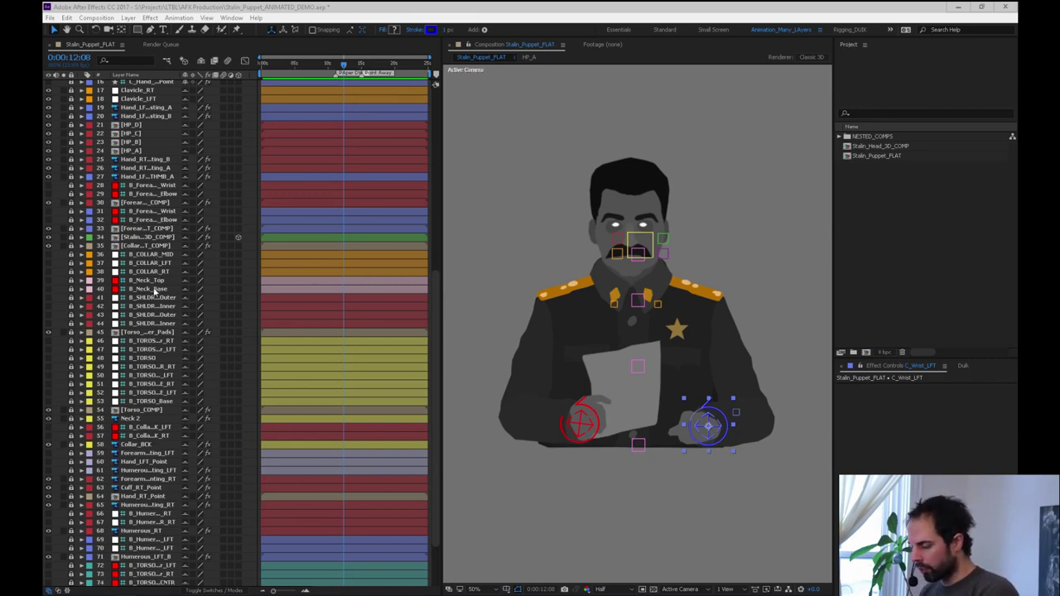
mouse_move(157, 212)
mouse_down()
mouse_move(282, 373)
mouse_move(430, 386)
mouse_move(149, 213)
mouse_up()
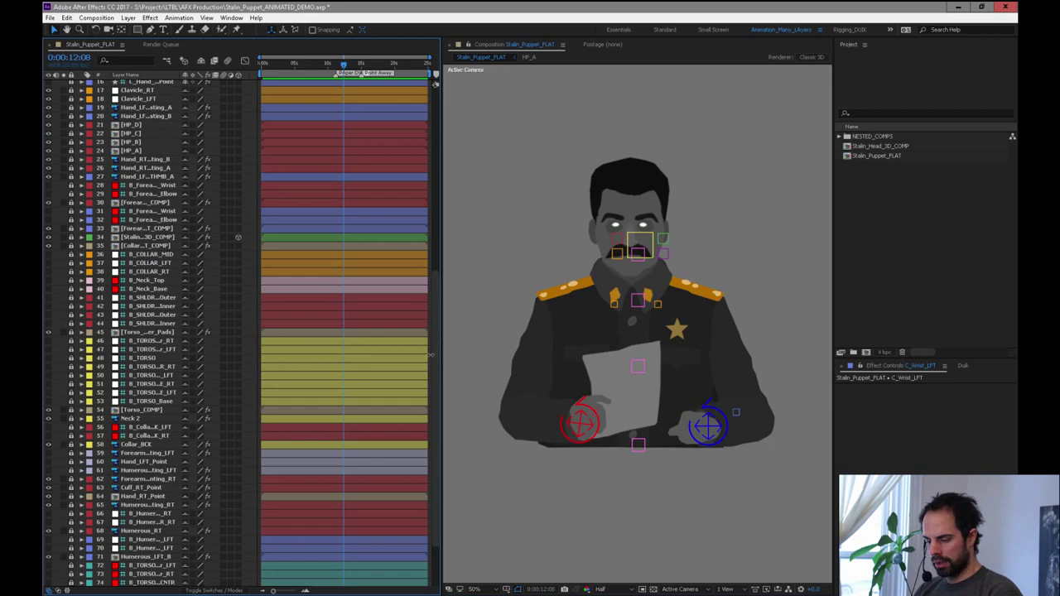
Turn on the Visible checkbox of the C_Hand_RT_Point control to show the pointing arm, and select that control.
drag(435, 334, 429, 199)
scroll(429, 199, up, 3)
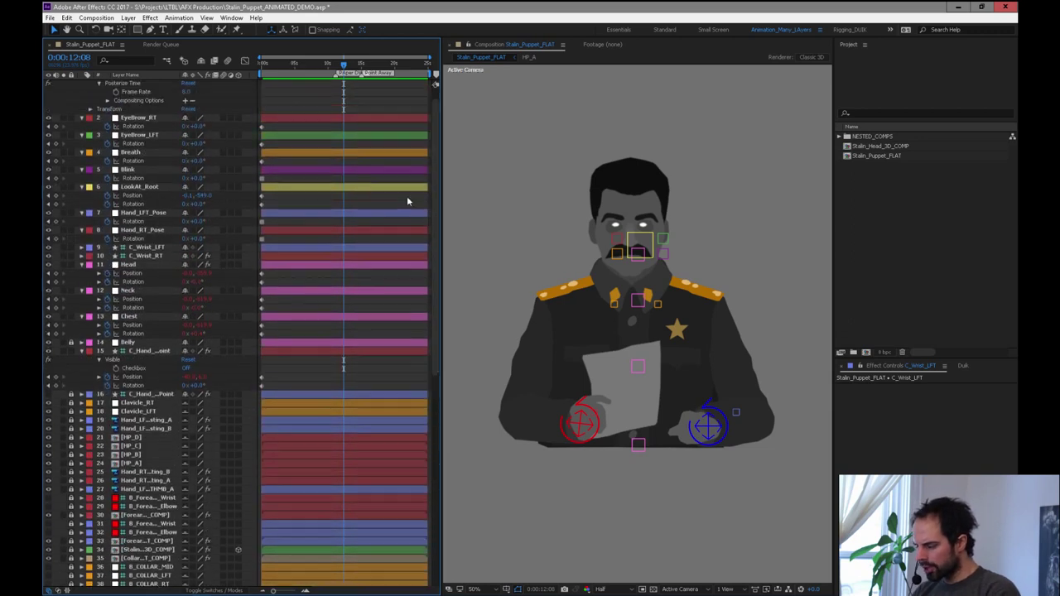
click(140, 352)
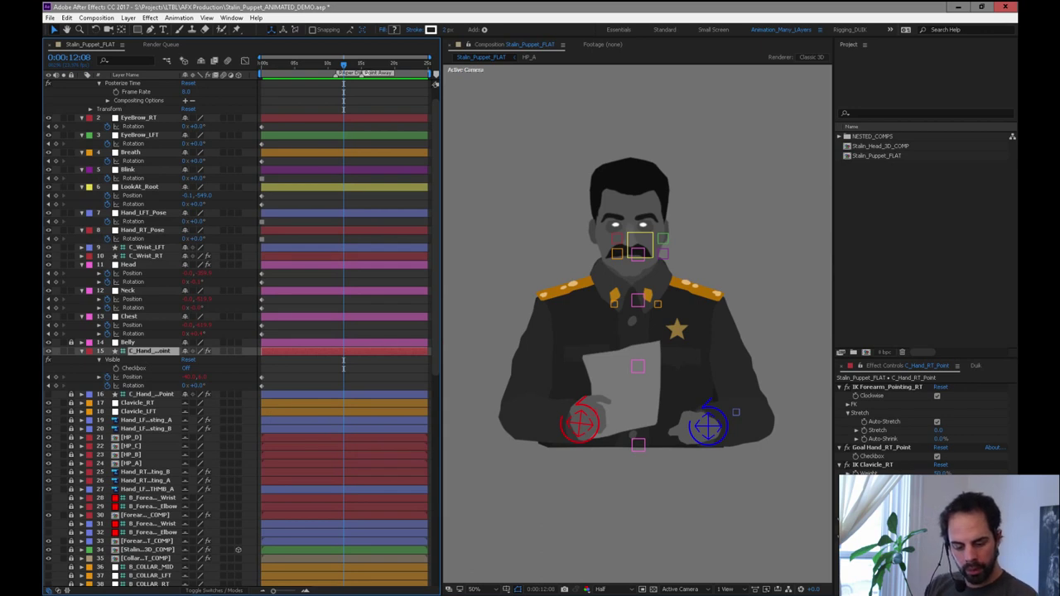
click(937, 499)
scroll(568, 439, down, 2)
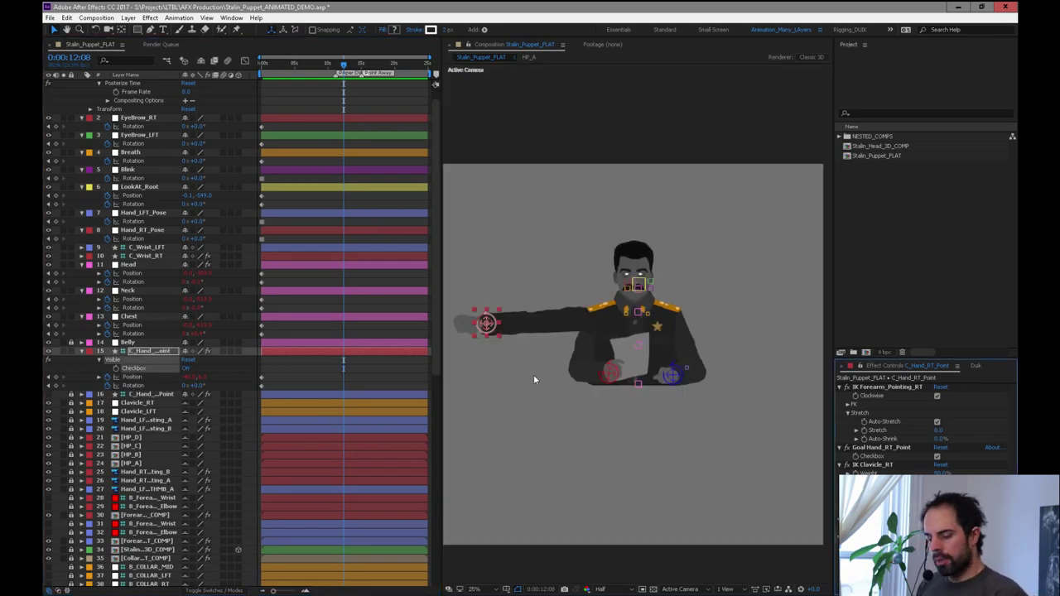
click(531, 144)
click(490, 331)
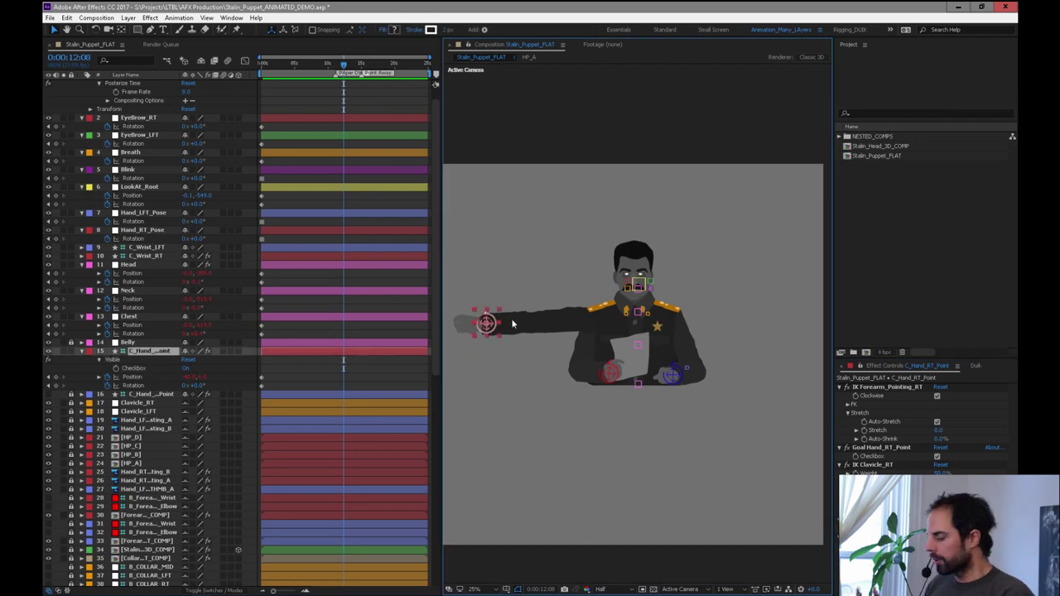
Try moving the C_Hand_RT_Point control inward and up to bend the pointing arm, and restore its position.
scroll(512, 322, up, 2)
key(space)
drag(518, 439, 631, 394)
key(v)
drag(501, 312, 552, 278)
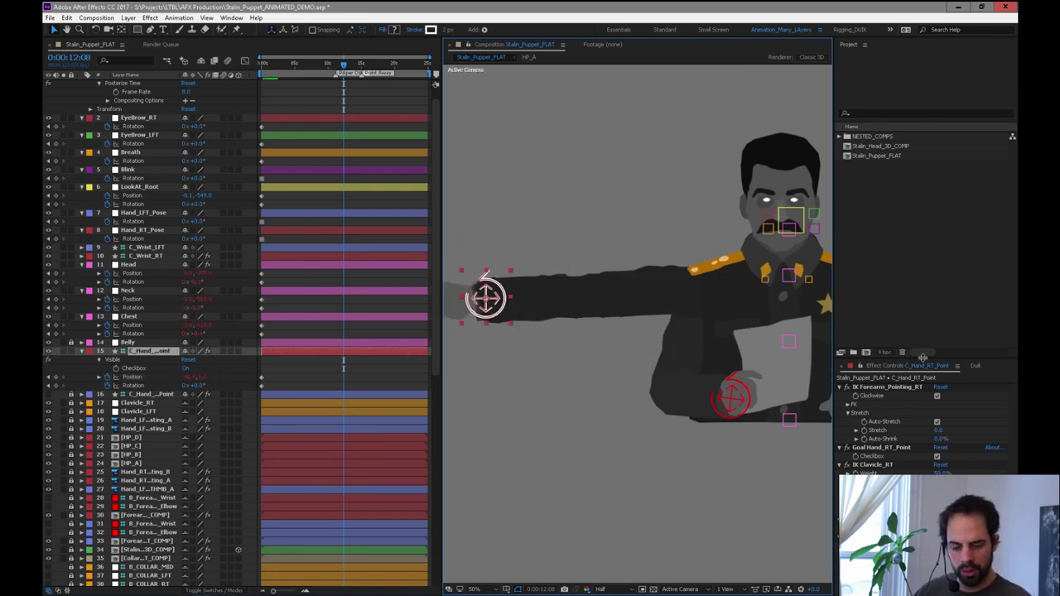
Enlarge the effect settings area, try changing the stretch settings of IK Forearm_Pointing_RT, and undo the changes.
drag(923, 358, 923, 292)
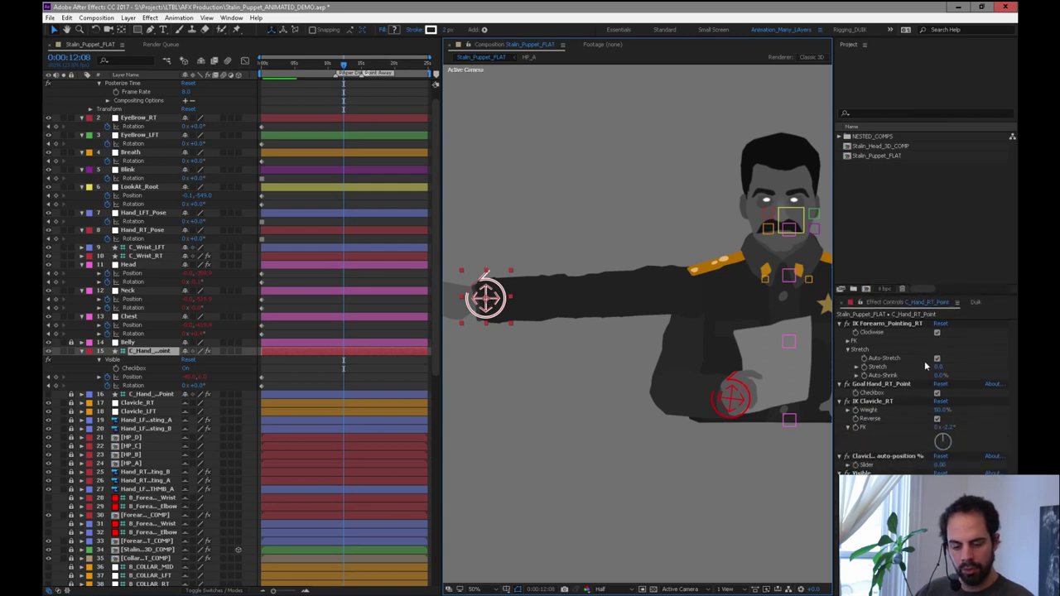
mouse_move(939, 368)
mouse_down()
mouse_move(981, 366)
mouse_move(959, 374)
mouse_up()
key(ctrl+z)
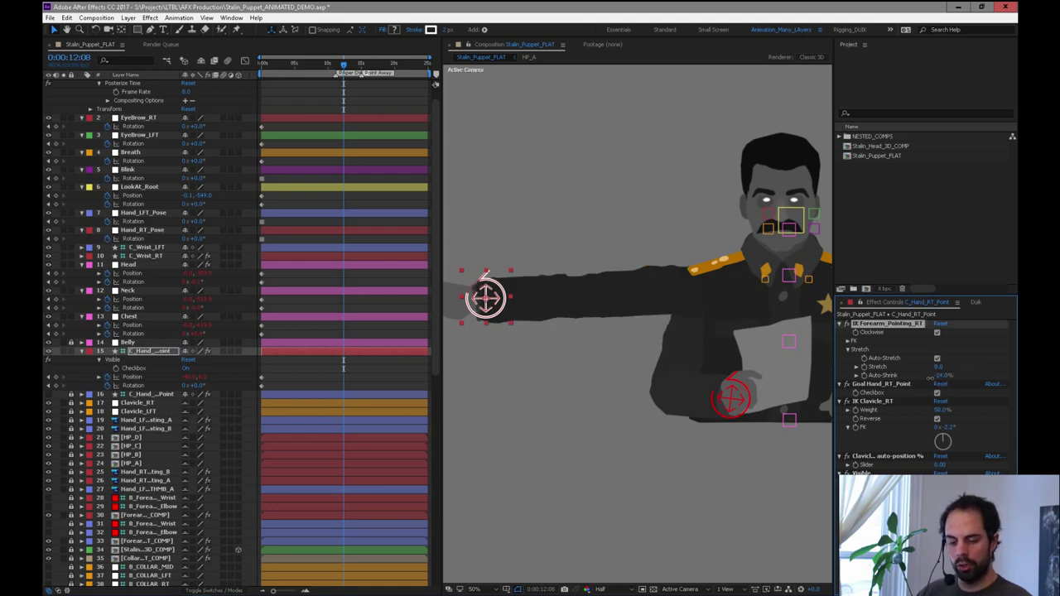
At 0:00:12:08, move the C_Hand_RT_Point control toward the body and slightly up to bend the pointing arm.
drag(511, 300, 587, 261)
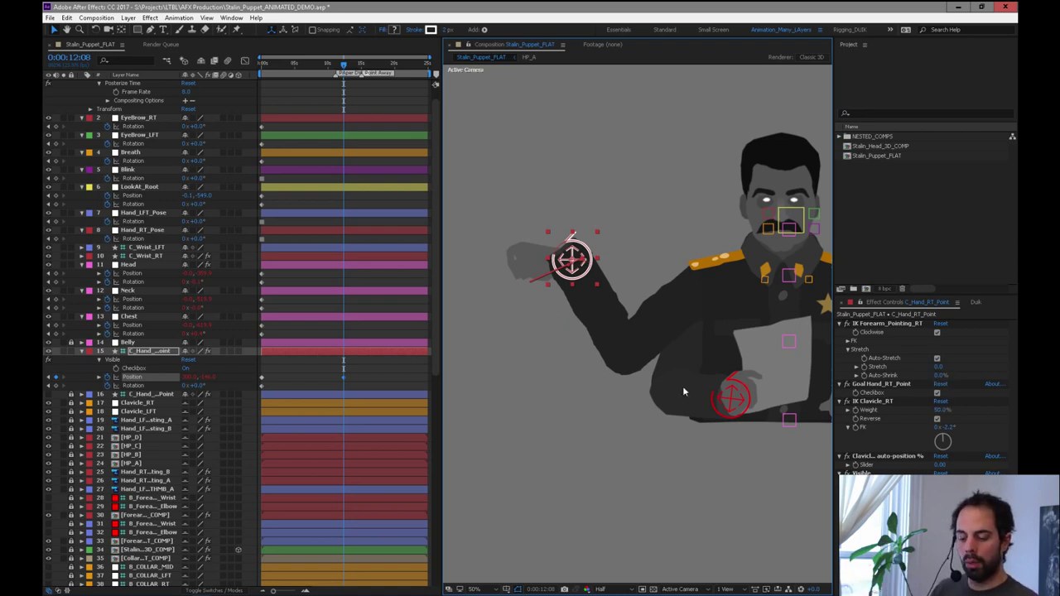
Try moving the C_Wrist_RT control up and away from the body, and undo the move.
click(733, 406)
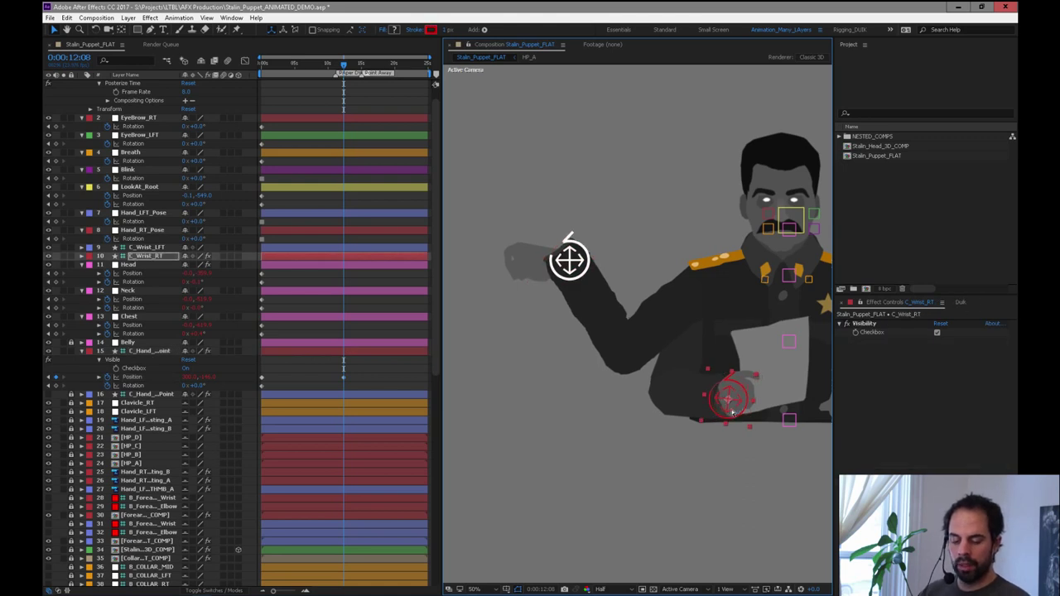
drag(732, 412, 670, 371)
key(ctrl+z)
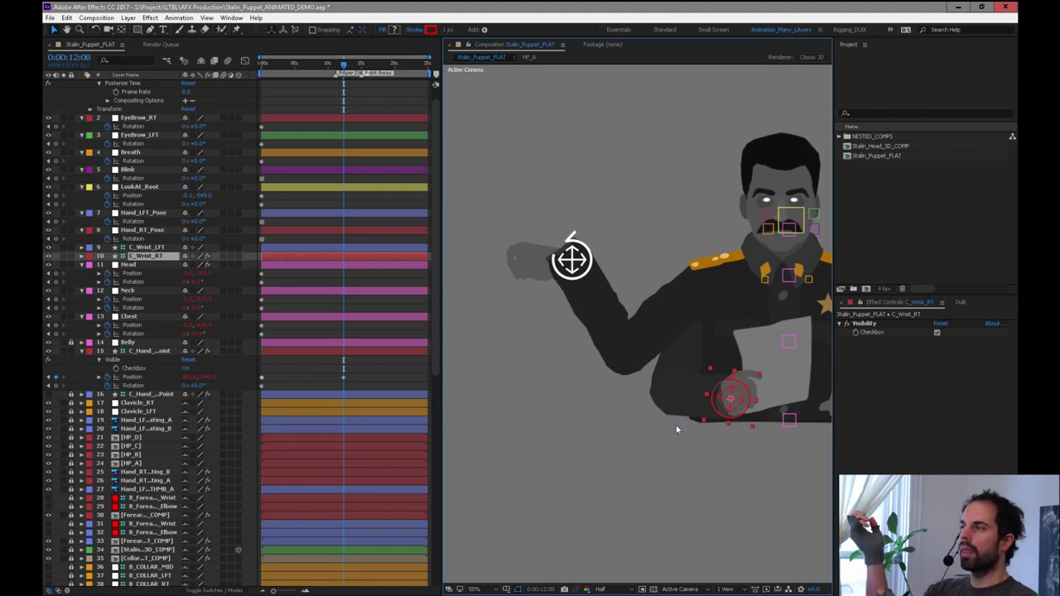
Try an Auto-Shrink of 57% on C_Hand_RT_Point's IK Forearm_Pointing_RT and undo it; delete the control's Position keyframe at 0:00:12:08.
click(585, 262)
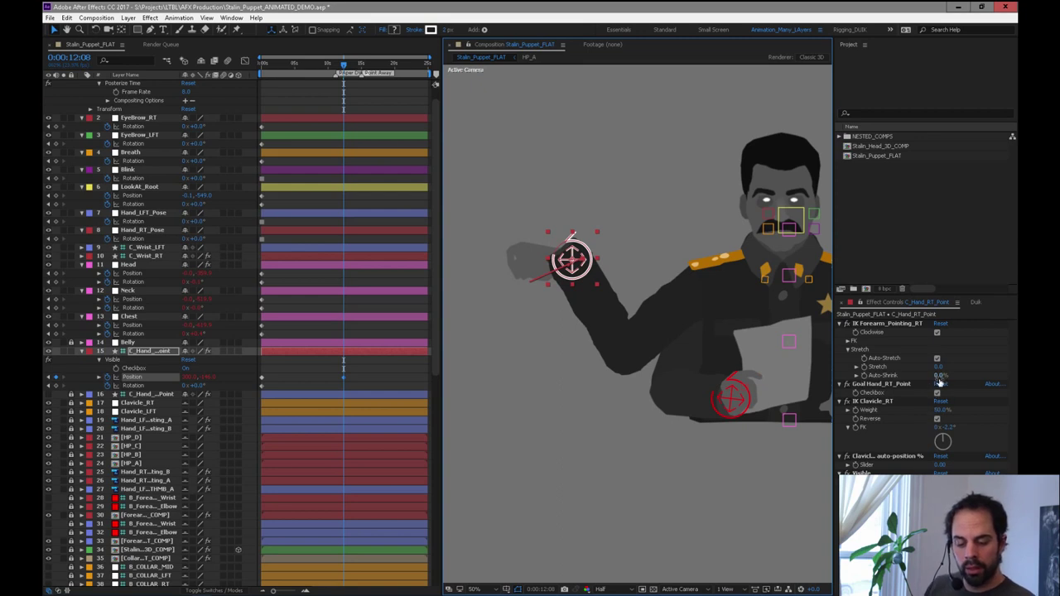
drag(943, 375, 967, 373)
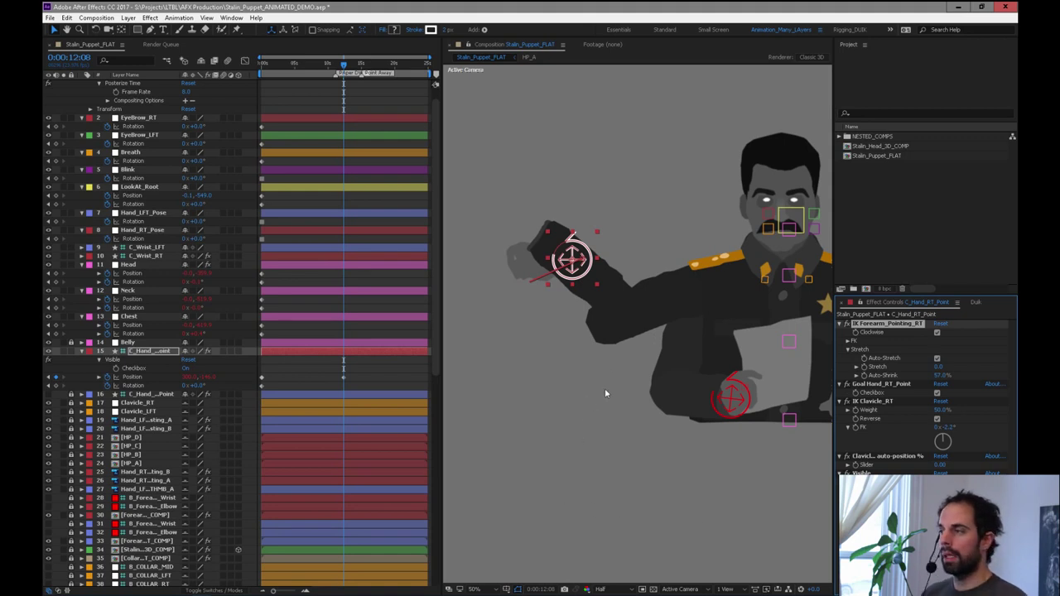
key(ctrl+z)
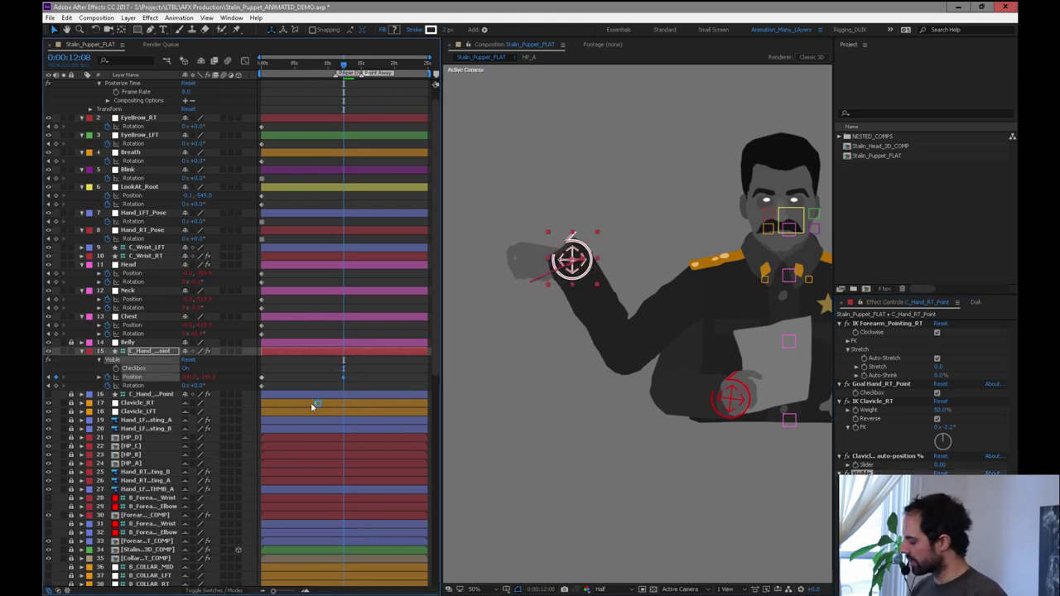
key(Delete)
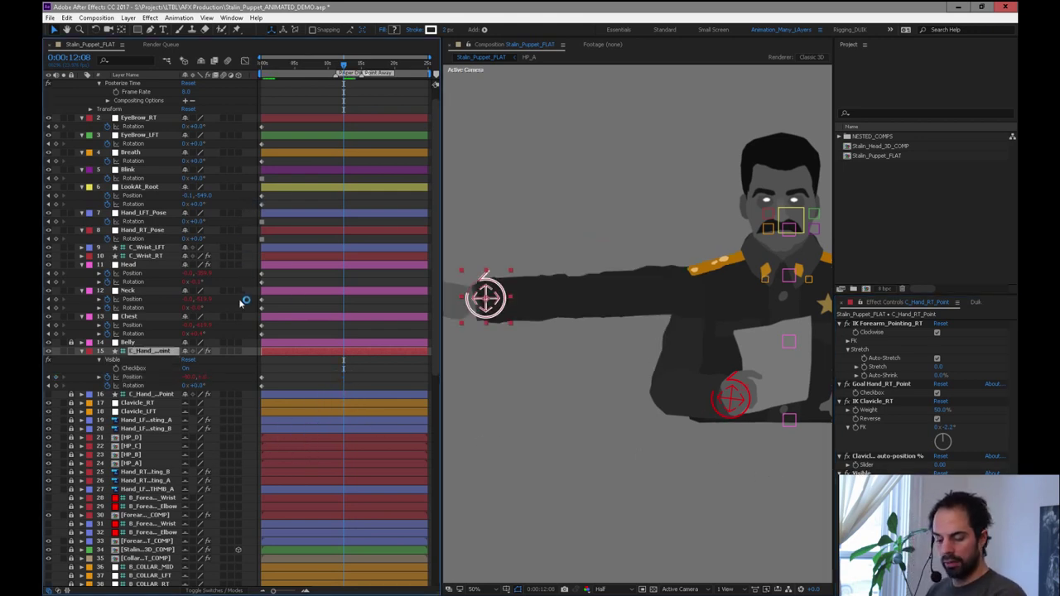
Try moving the C_Wrist_RT control up and toward the chest, and undo the move.
click(739, 412)
drag(736, 411, 758, 379)
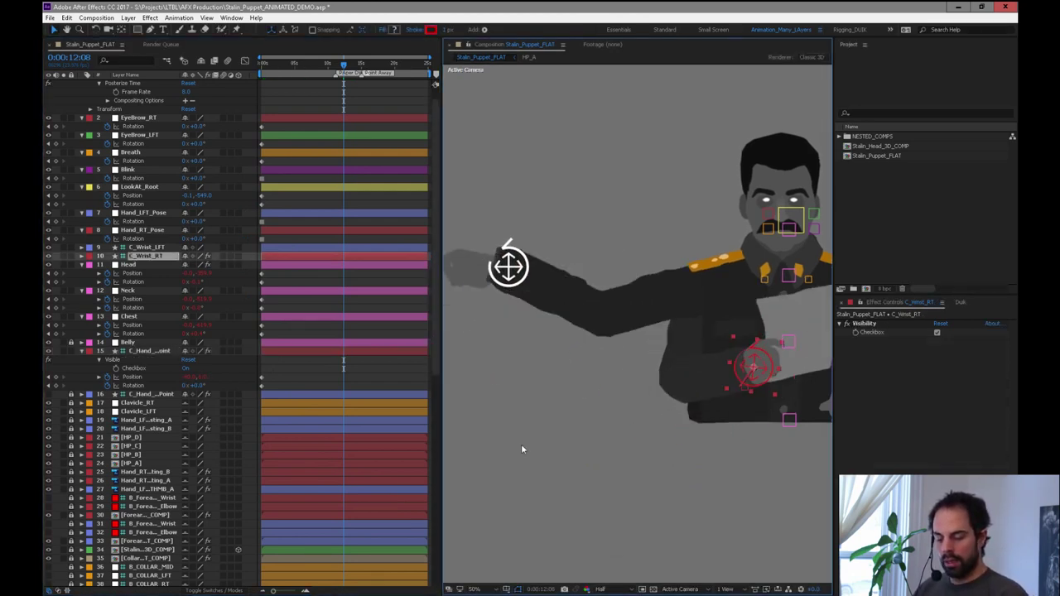
key(ctrl+z)
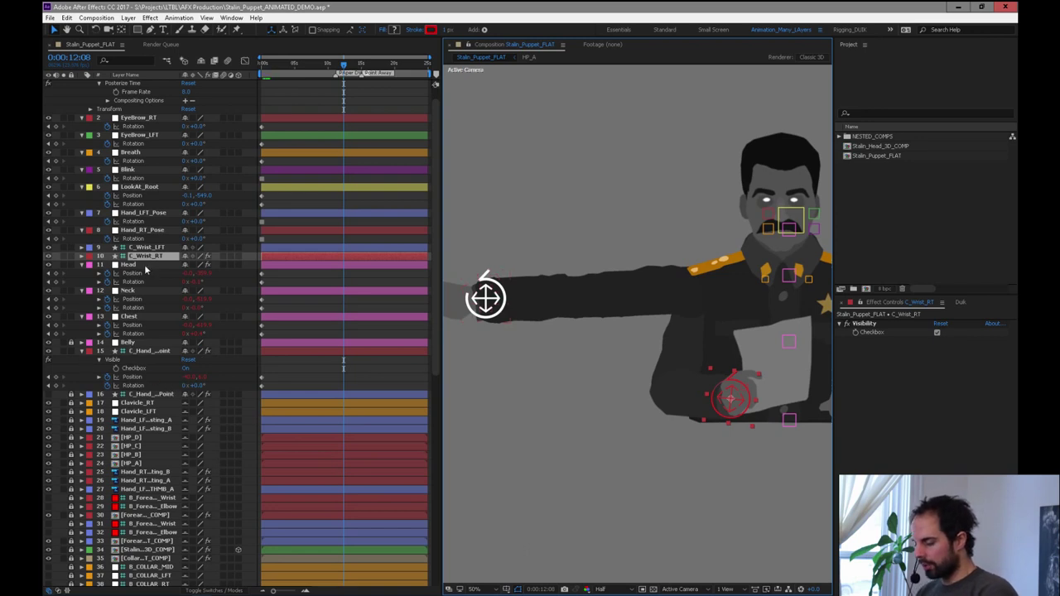
Unlock the B_Forearm_LFT_Wrist and B_Forearm_LFT_Elbow layers and select both.
scroll(401, 336, down, 5)
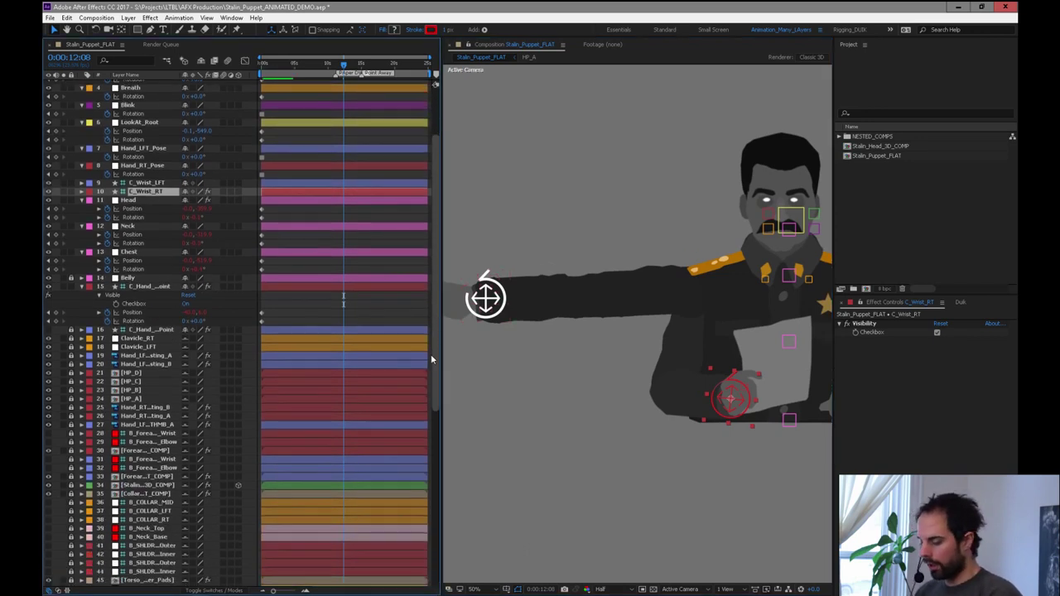
scroll(422, 412, down, 4)
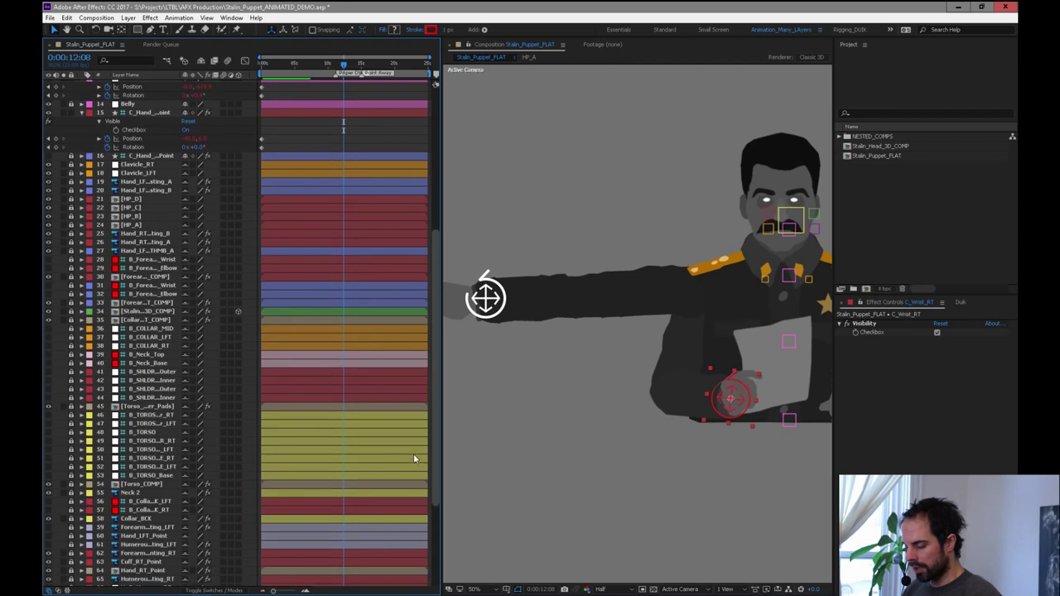
scroll(415, 468, down, 1)
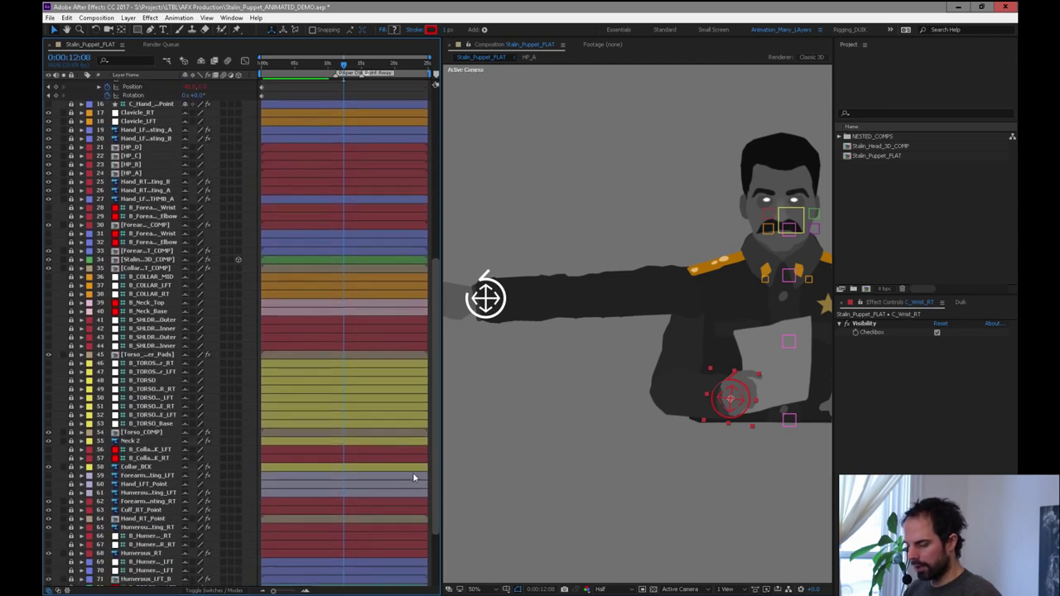
scroll(415, 465, up, 1)
click(136, 261)
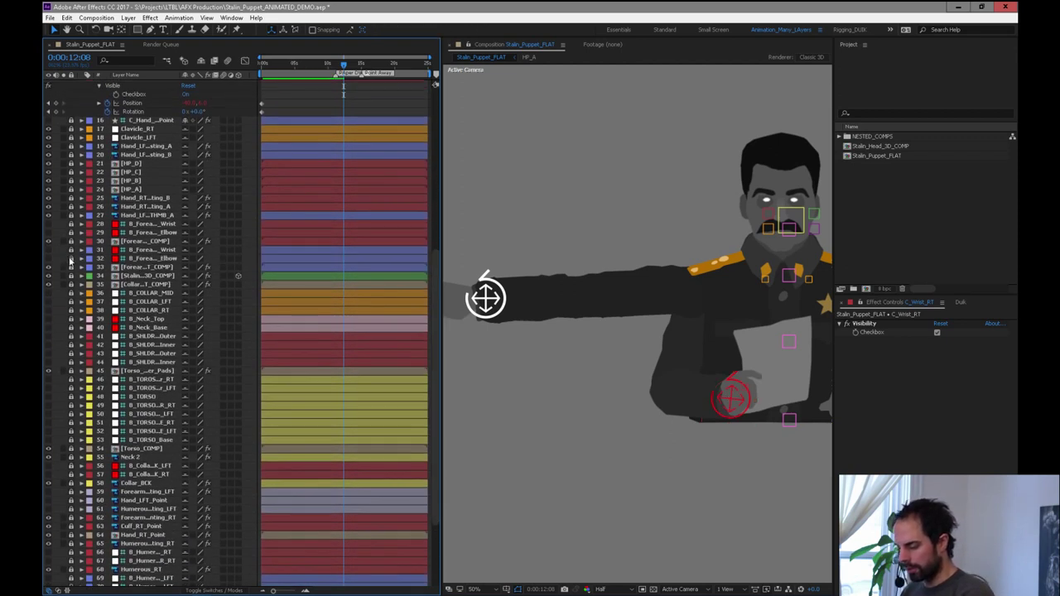
click(144, 250)
shift+click(144, 260)
Widen the layer name column until the full names fit, and relock the left forearm's wrist and elbow bone layers.
drag(638, 461, 574, 430)
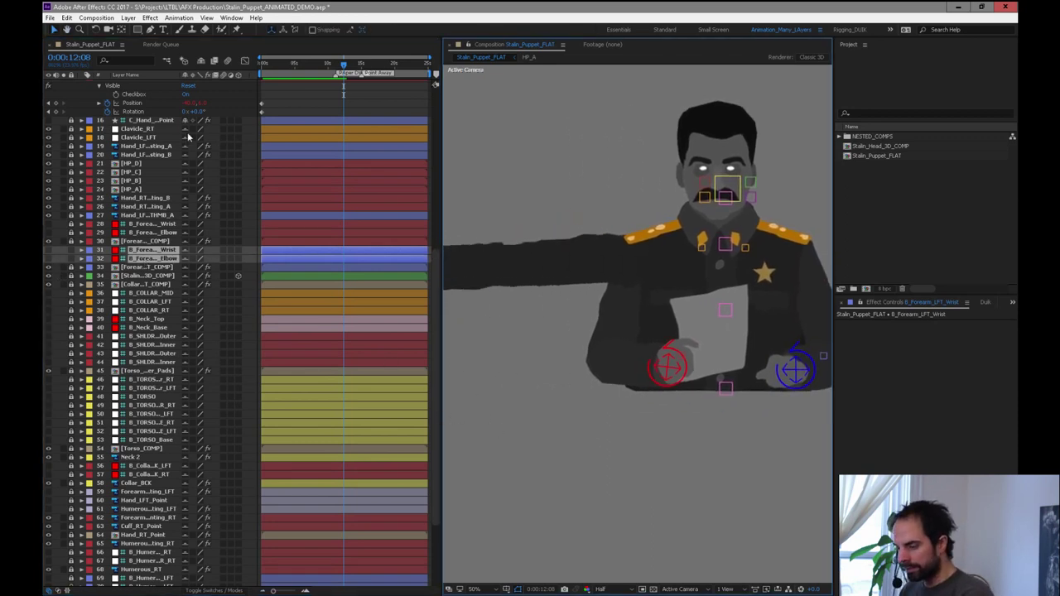
drag(179, 74, 216, 74)
click(71, 258)
click(71, 250)
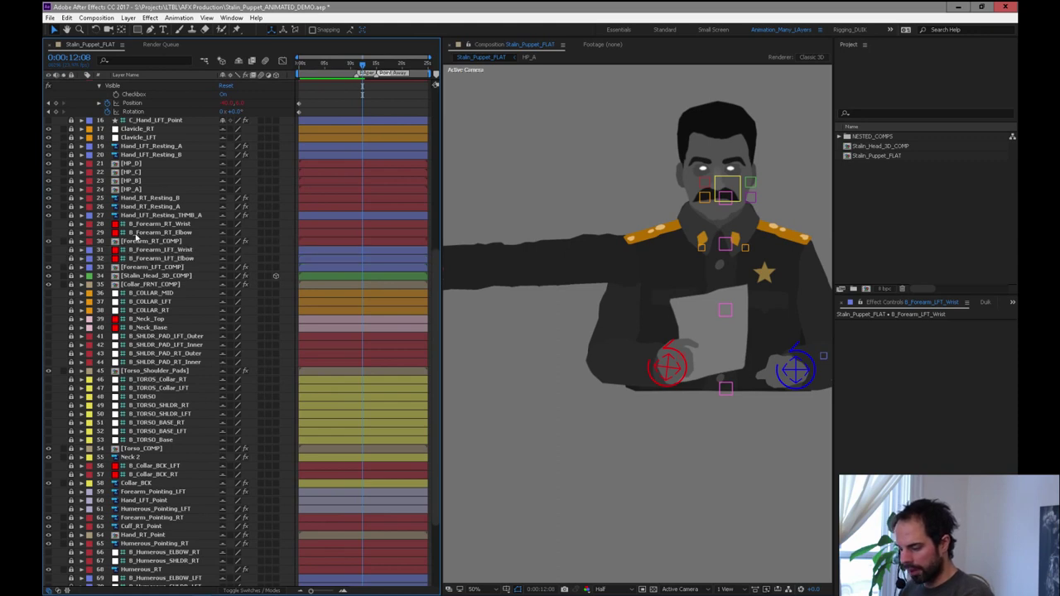
Unlock and show the B_Forearm_RT_Wrist and B_Forearm_RT_Elbow layers, and solo them together with Forearm_RT_COMP.
click(50, 231)
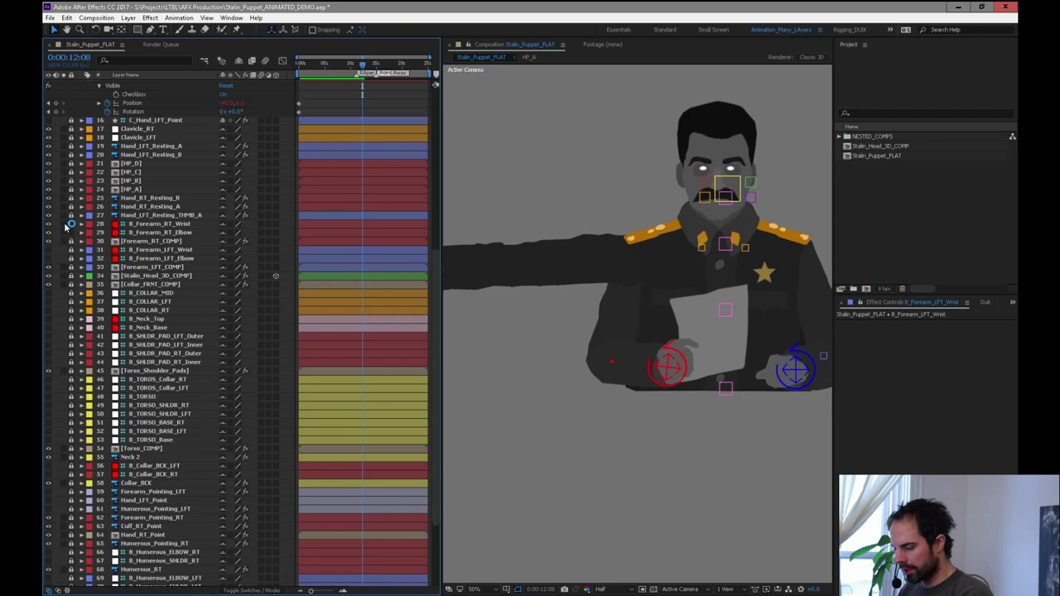
drag(63, 223, 63, 233)
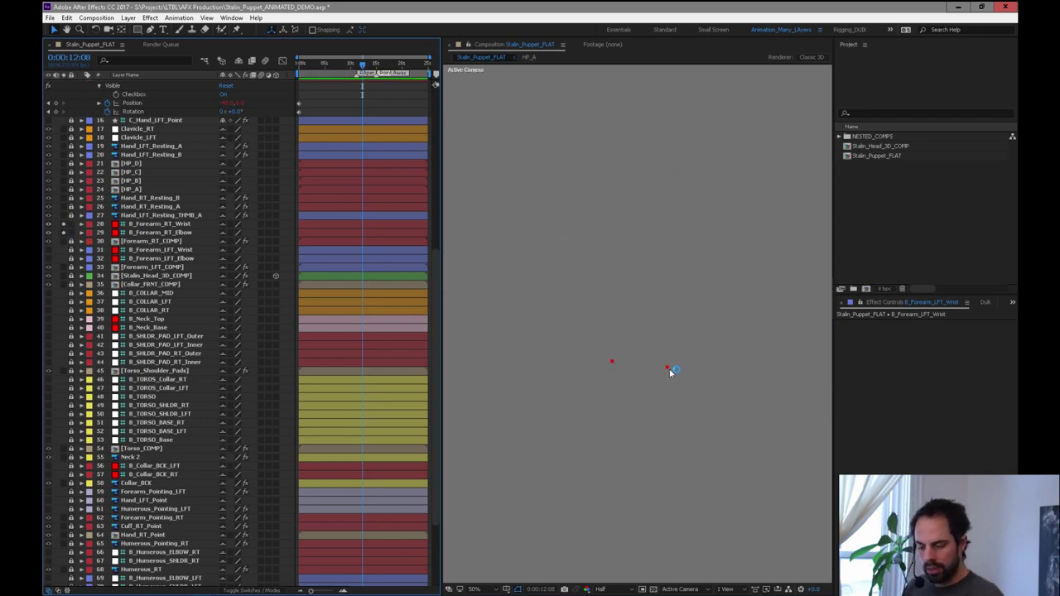
click(64, 241)
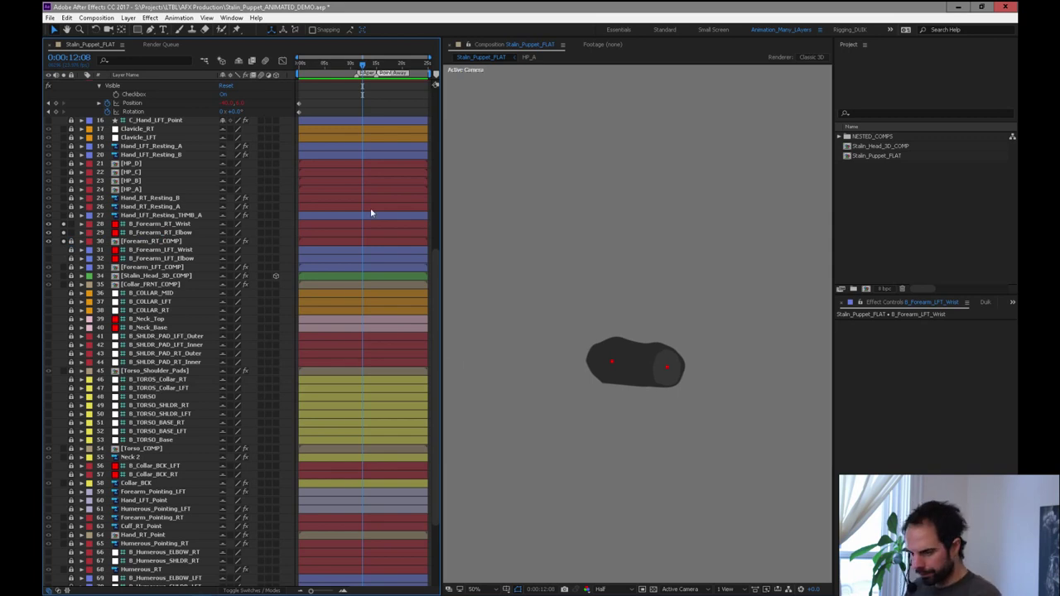
key(period)
key(period)
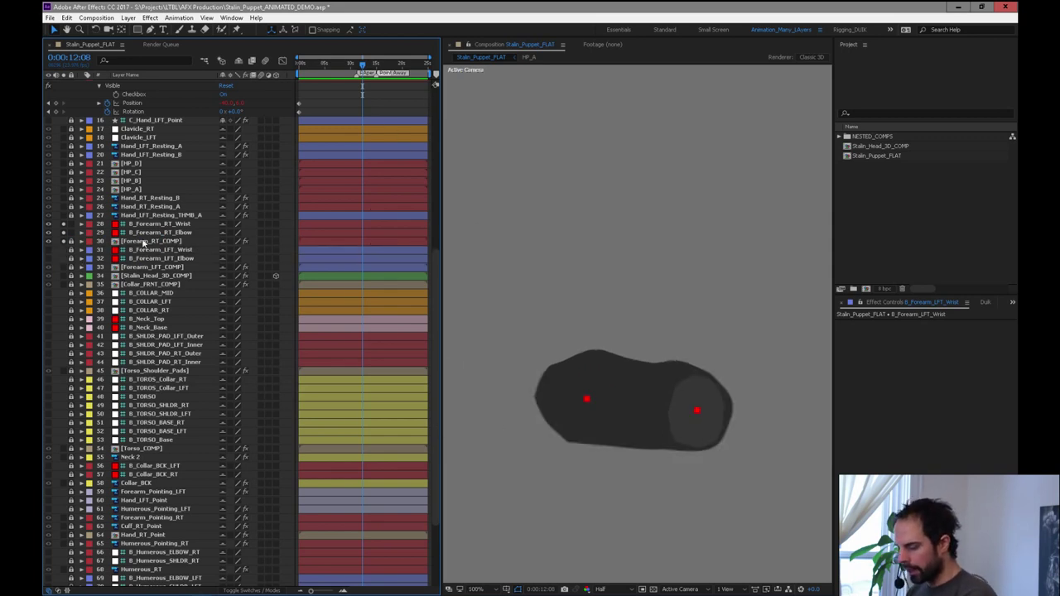
Collapse the expanded layer properties and reveal only Position for B_Forearm_RT_Wrist and B_Forearm_RT_Elbow.
click(82, 223)
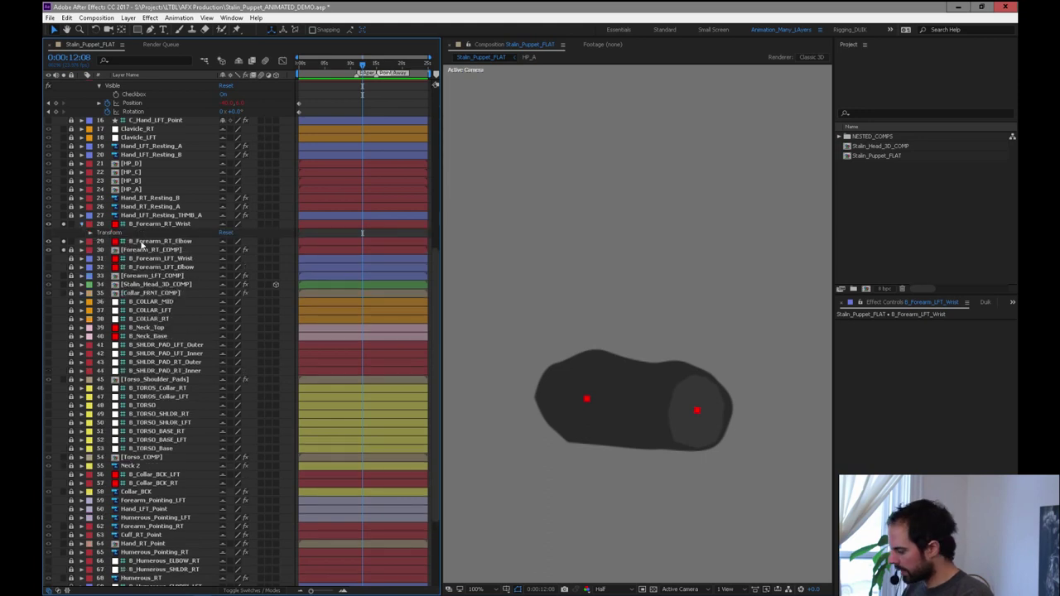
key(p)
scroll(150, 234, up, 8)
key(p)
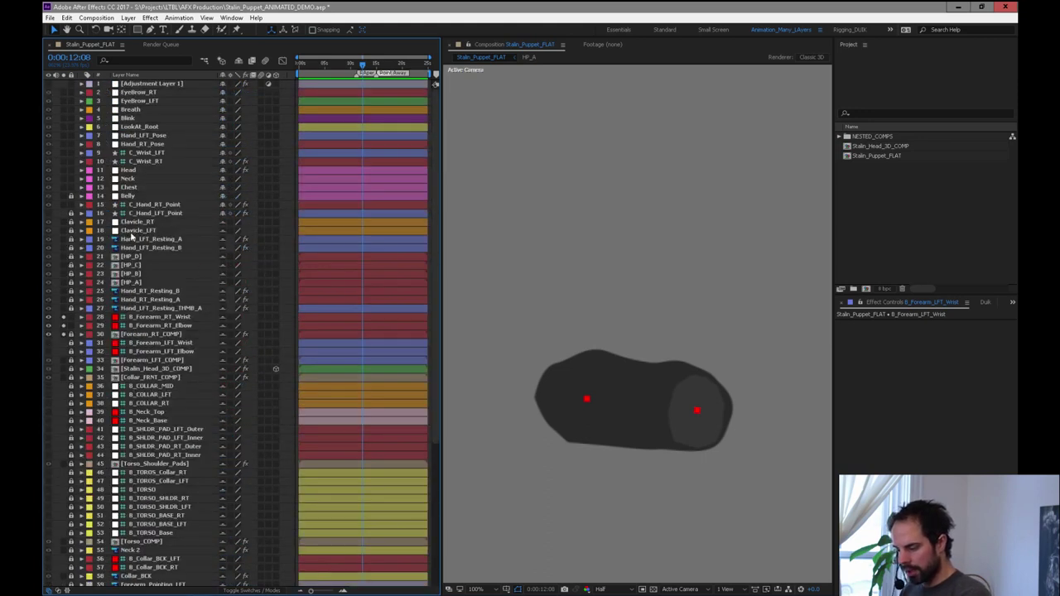
click(145, 318)
key(p)
click(142, 335)
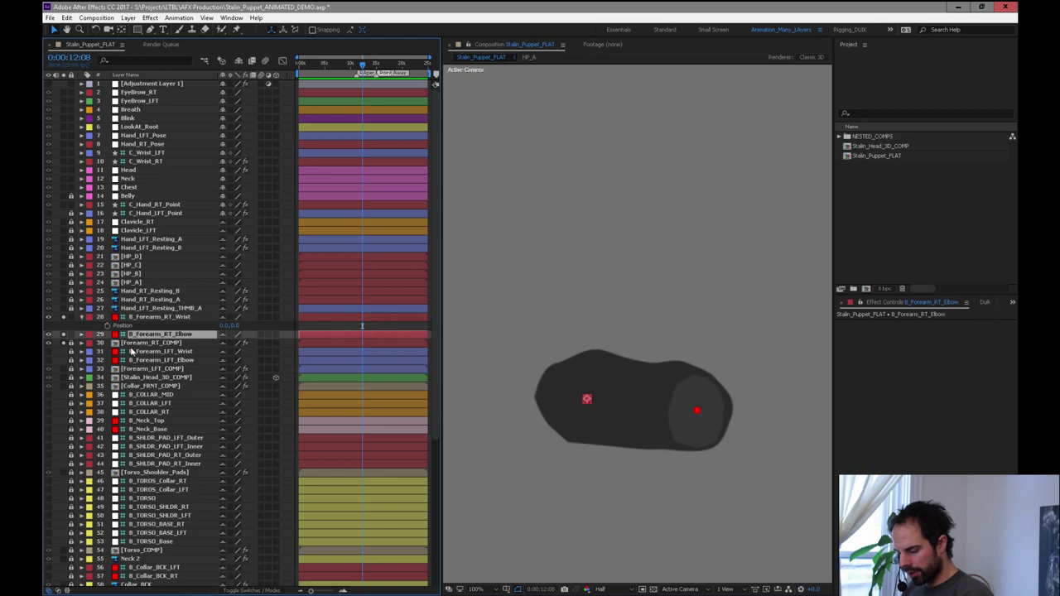
key(p)
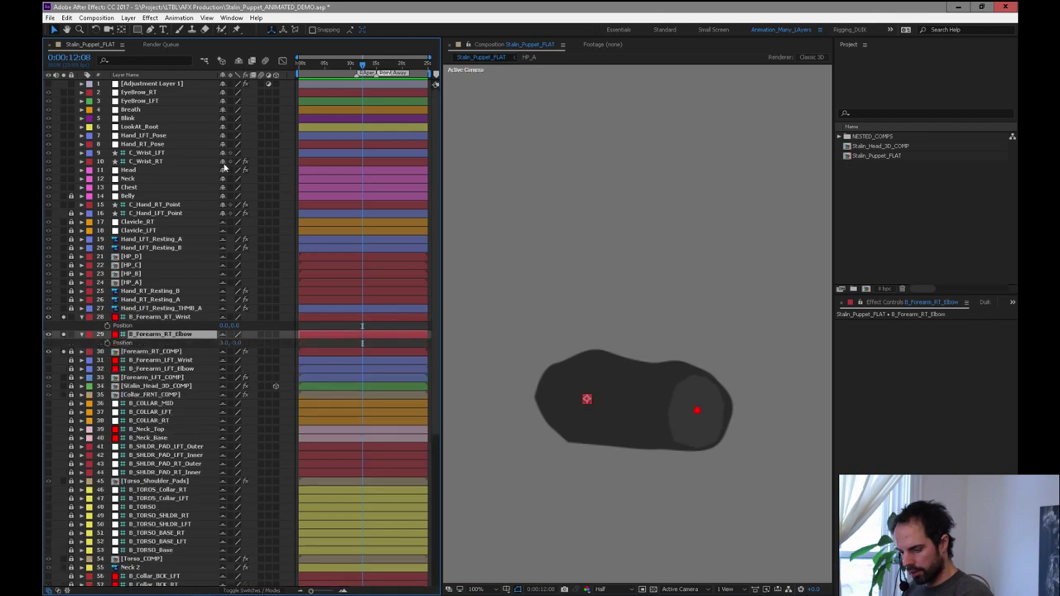
Add the Parent column to the timeline and collapse the Position properties of both right forearm bones.
right_click(206, 72)
mouse_move(269, 106)
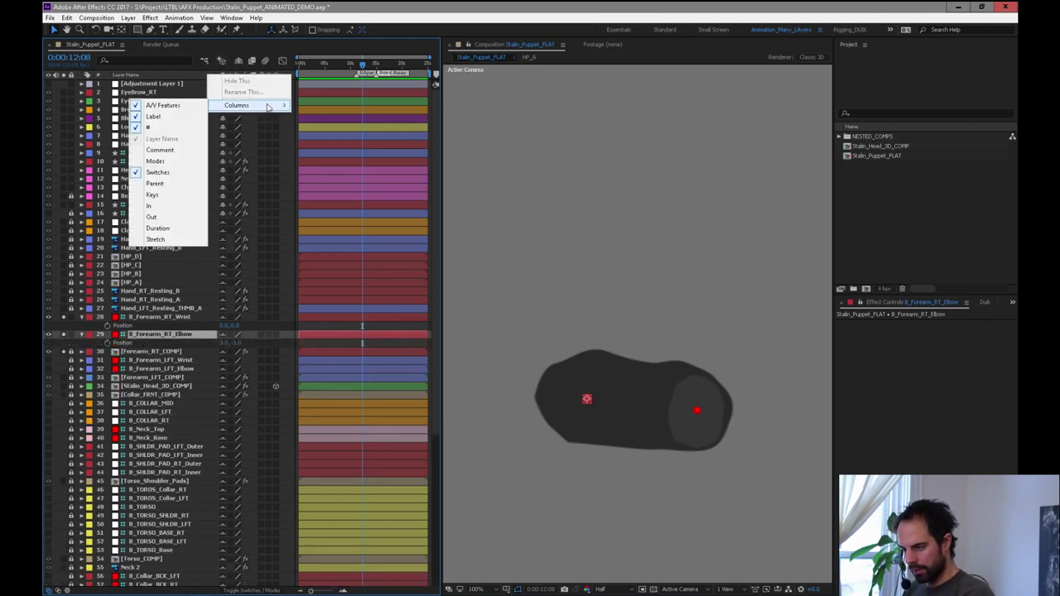
click(174, 185)
key(p)
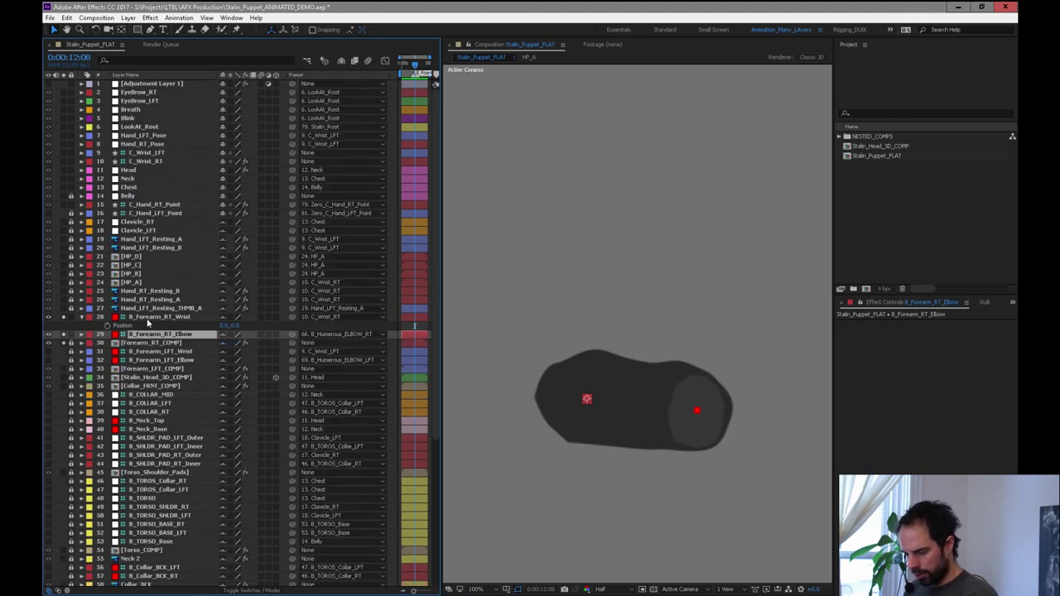
click(150, 318)
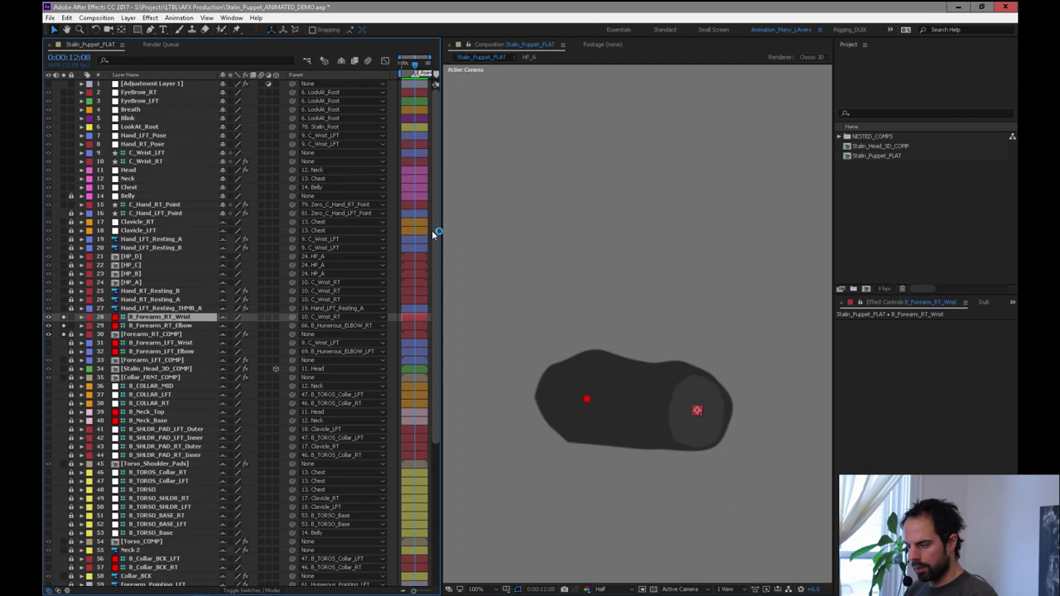
Solo the C_Wrist_RT control, try moving it upward to swing the isolated forearm, and undo the move.
click(156, 153)
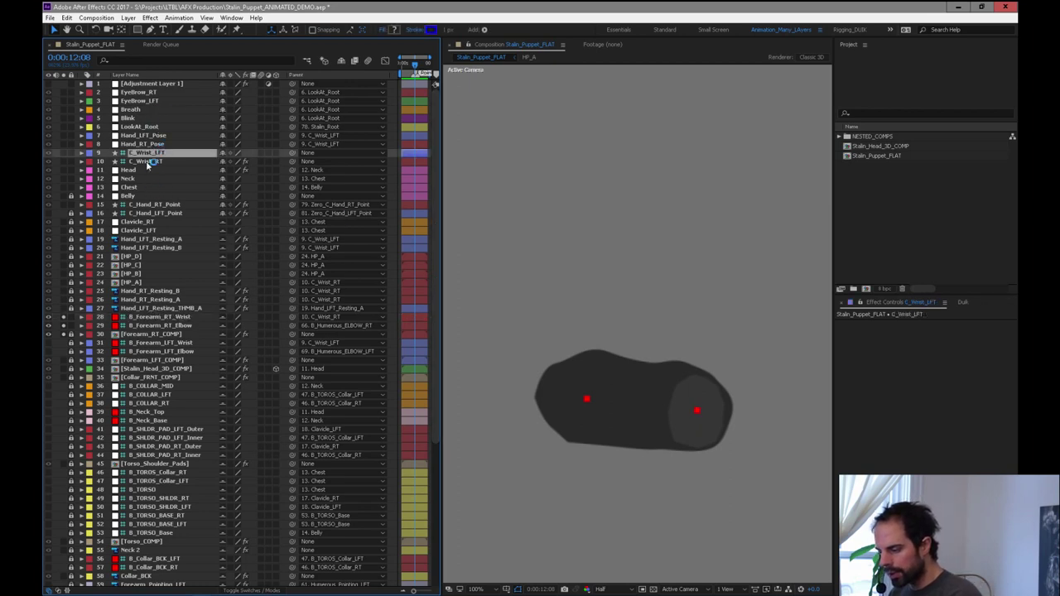
click(152, 161)
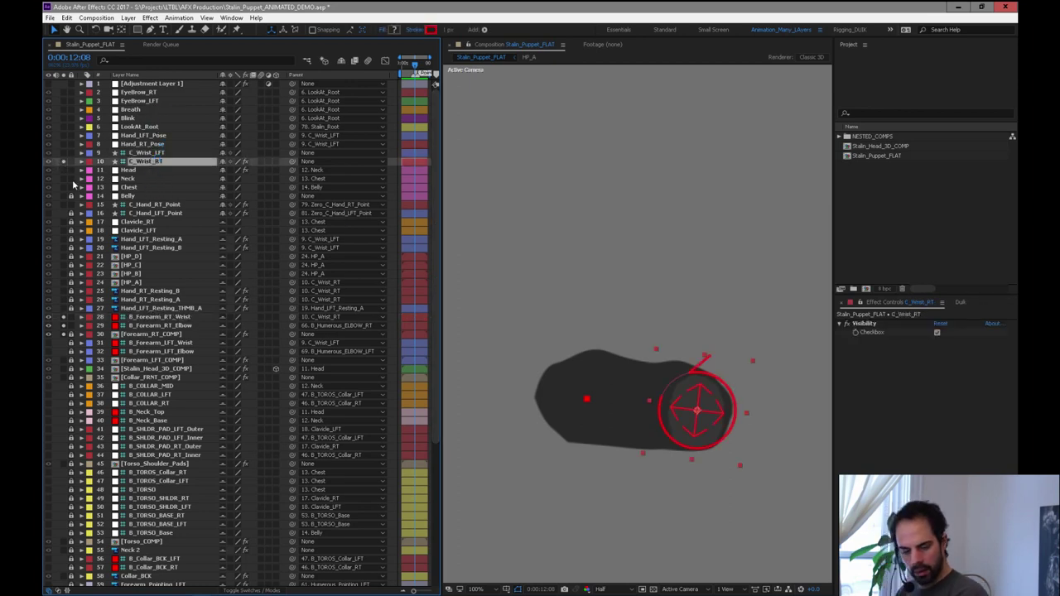
drag(719, 440, 730, 303)
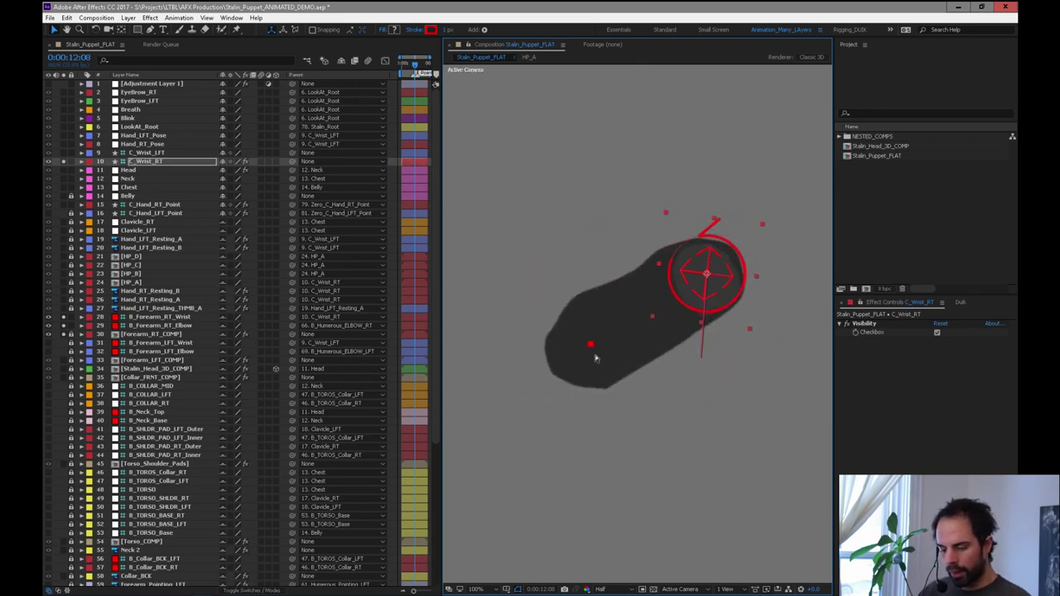
key(ctrl+z)
Find B_Humerous_ELBOW_RT, the parent of B_Forearm_RT_Elbow, and unlock, show and solo it.
click(160, 326)
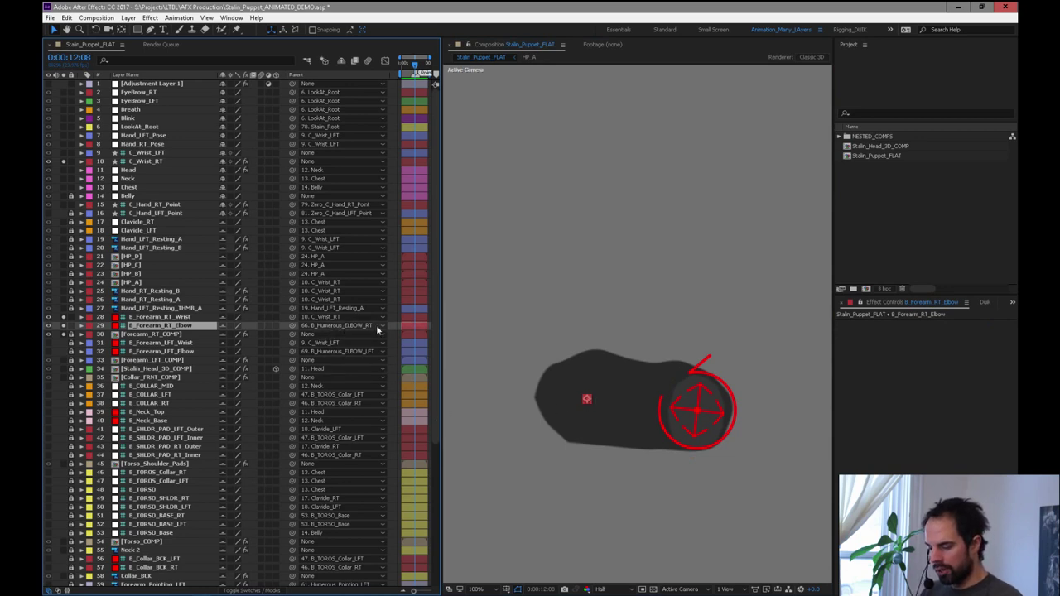
drag(435, 307, 422, 386)
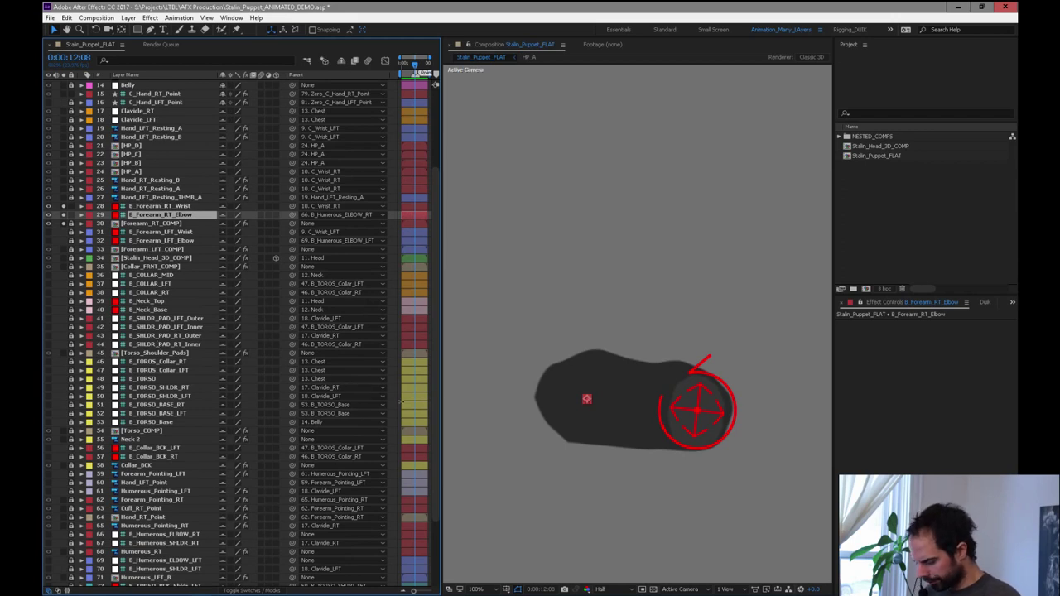
drag(434, 389, 419, 515)
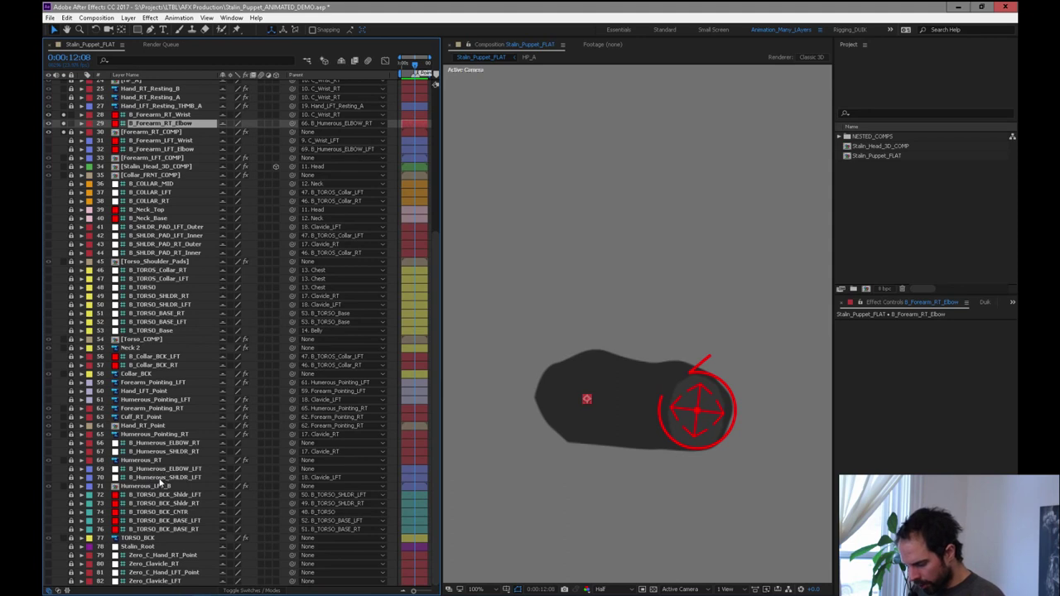
click(71, 443)
click(48, 443)
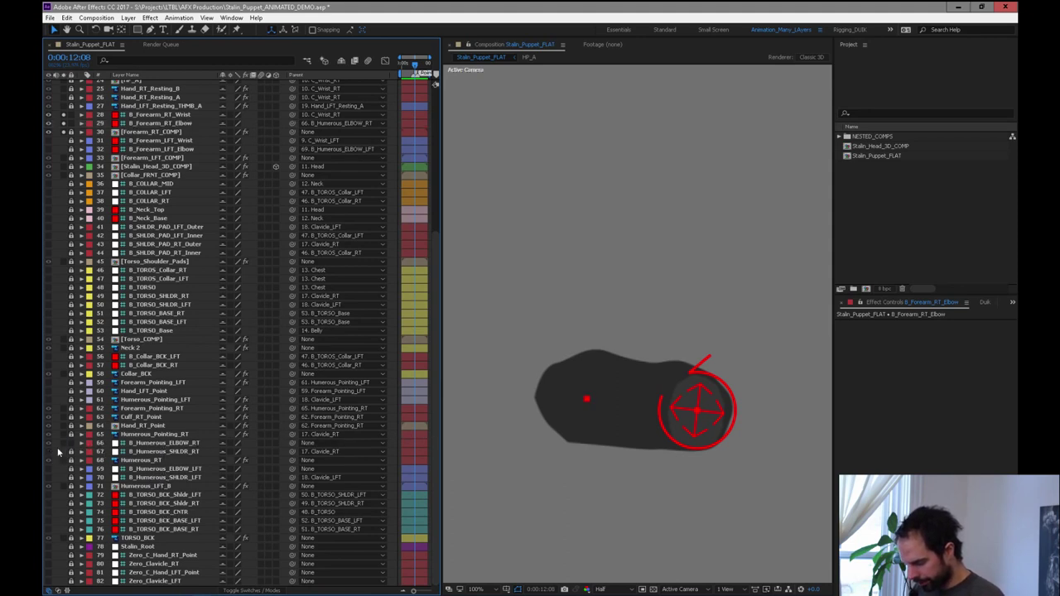
click(63, 443)
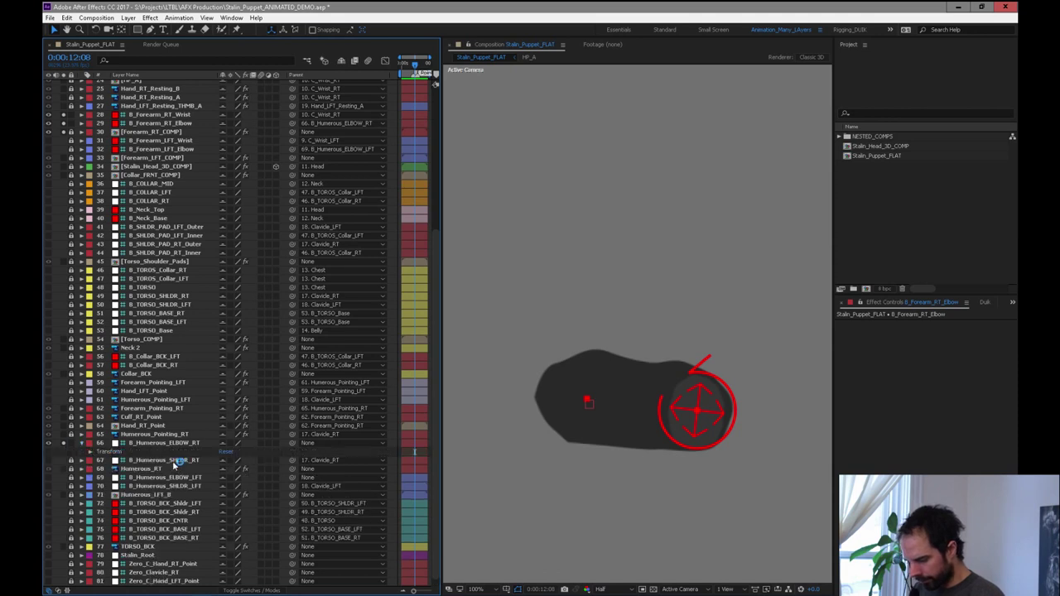
Expand the transform properties of B_Humerous_ELBOW_RT and reveal its Position expression.
click(81, 443)
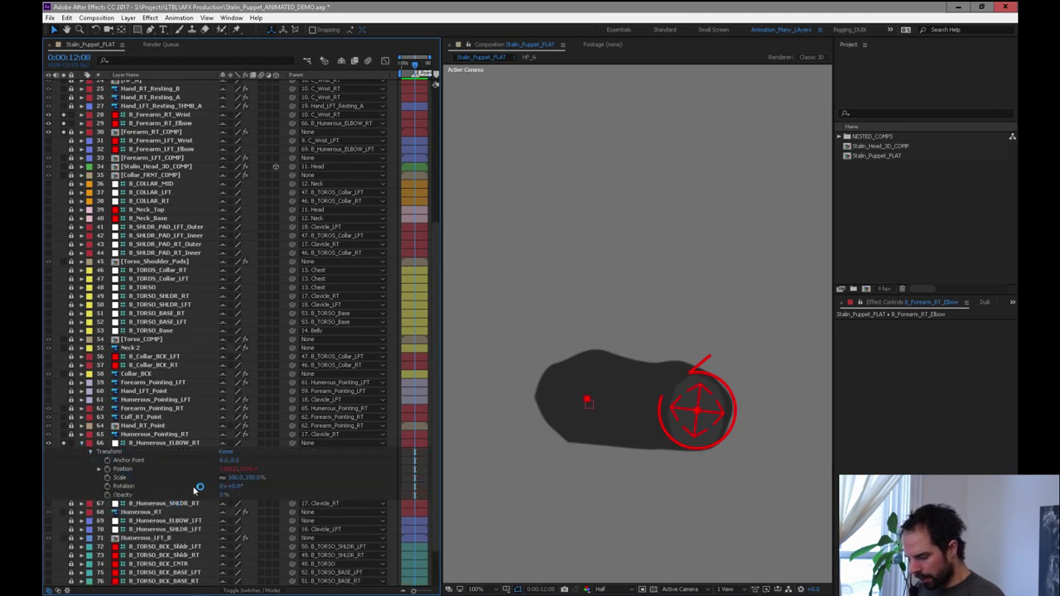
alt+click(108, 469)
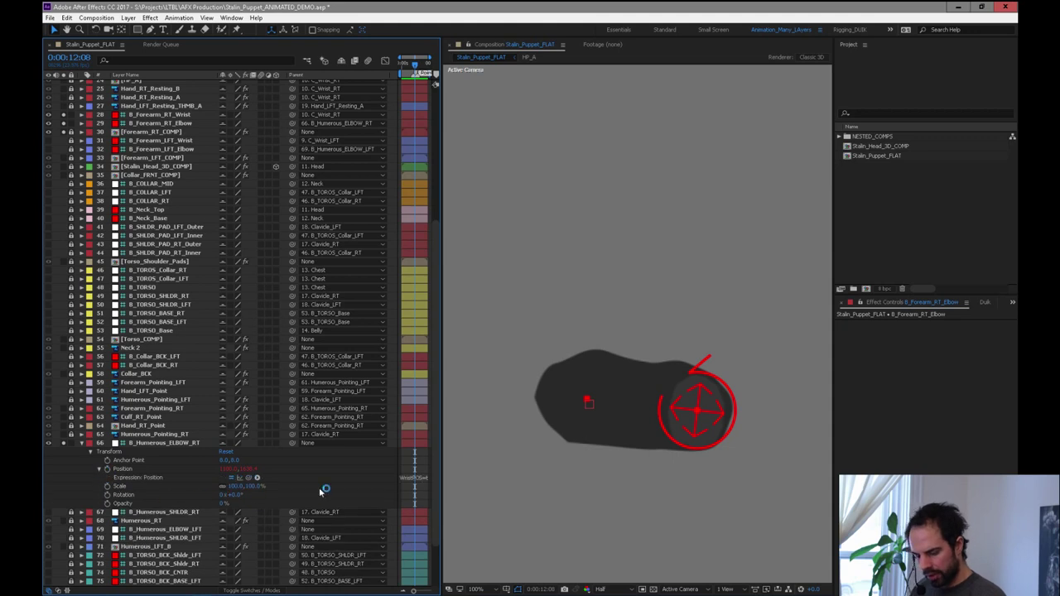
Hide the Parent column in the timeline and expand the Position expression of B_Humerous_ELBOW_RT to read it in full.
right_click(326, 76)
click(362, 82)
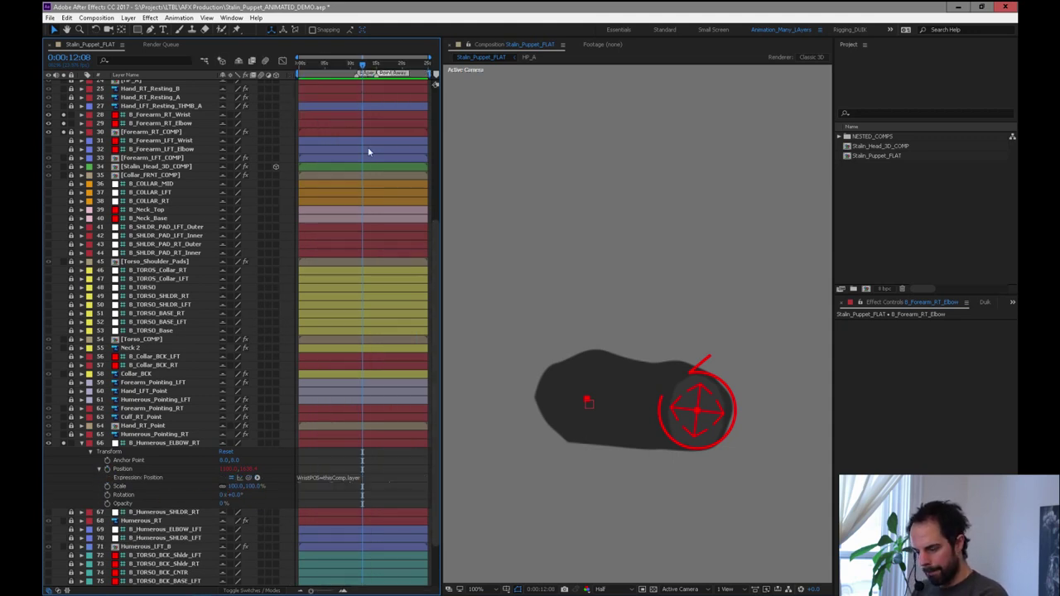
click(345, 485)
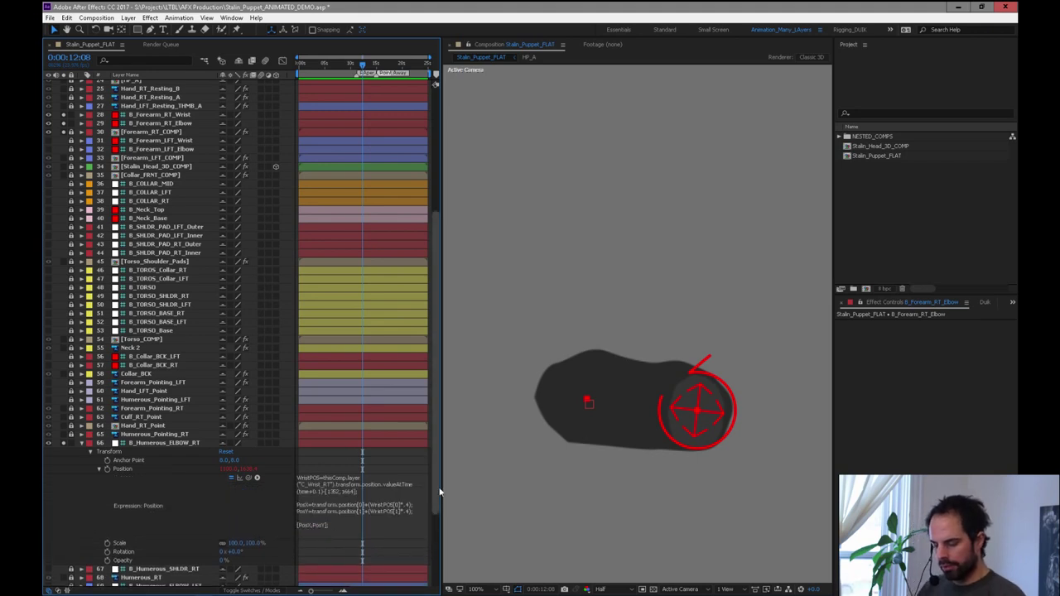
key(grave)
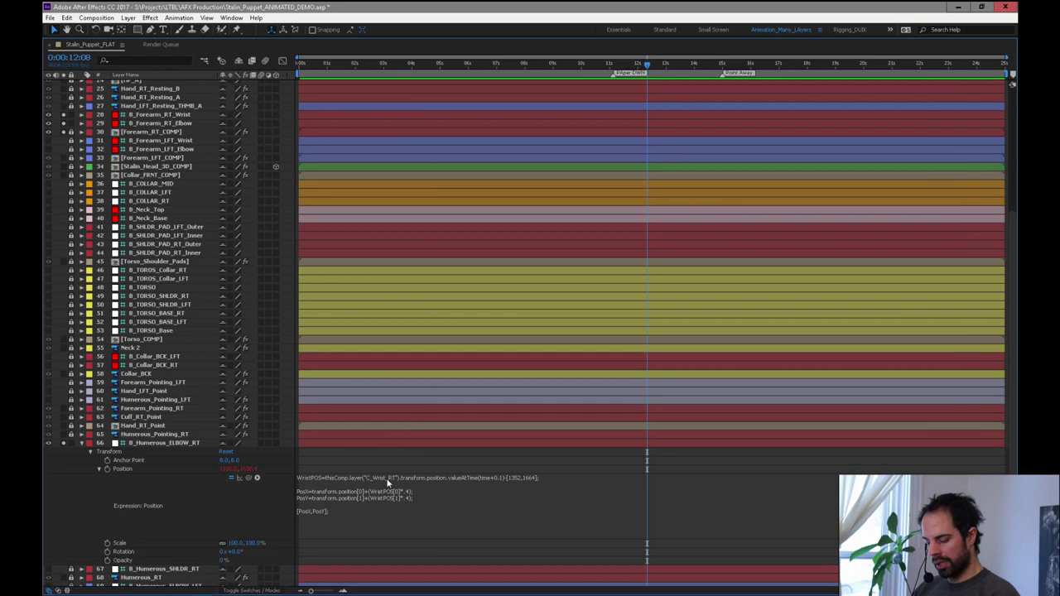
key(grave)
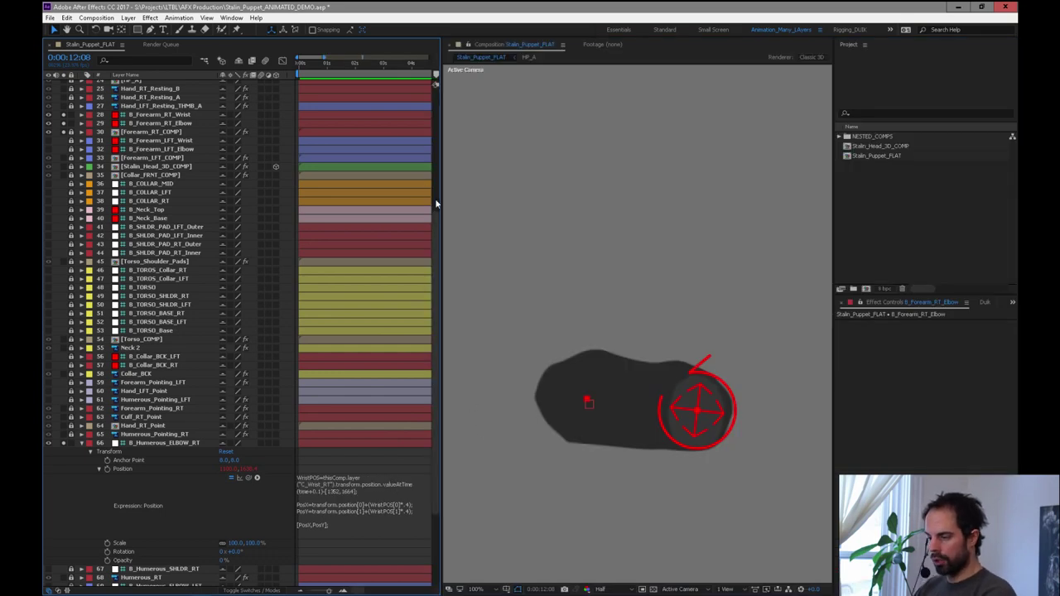
drag(435, 255, 421, 280)
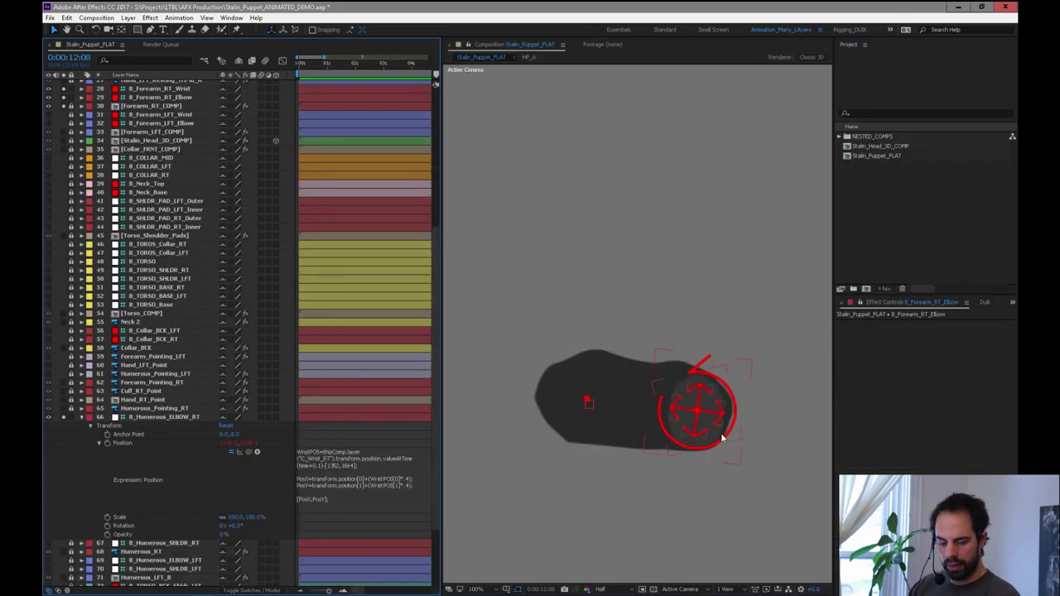
Select the C_Wrist_RT control and reveal its Position property in the timeline.
click(722, 438)
scroll(432, 329, up, 9)
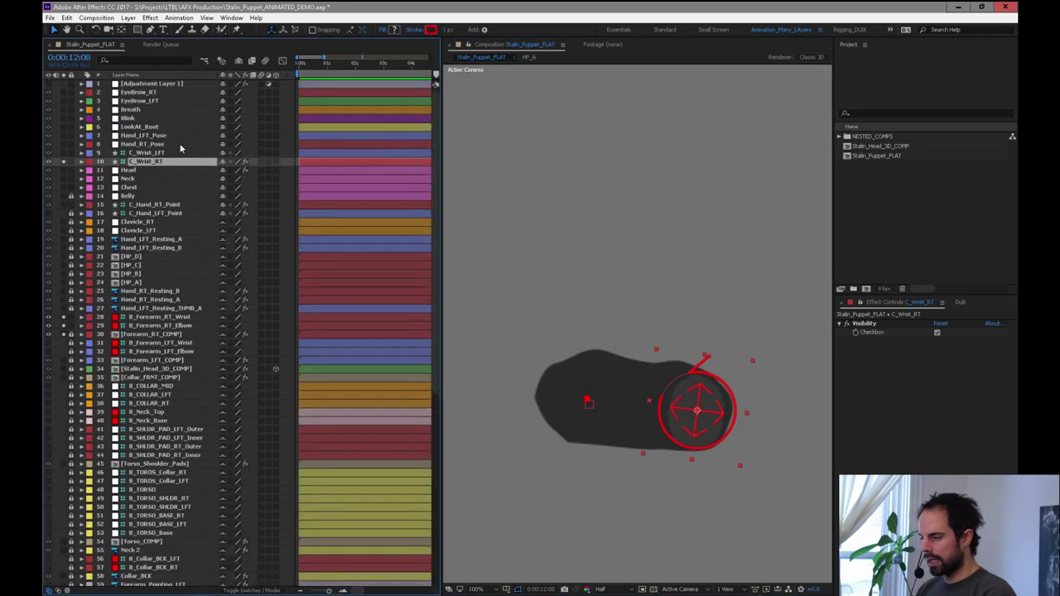
key(p)
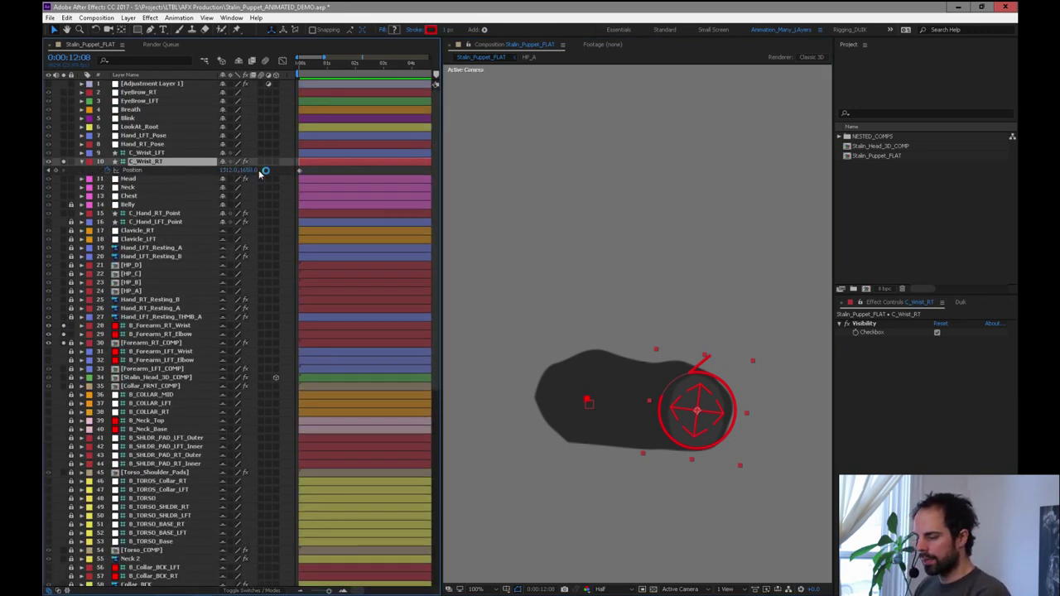
Highlight the [1352,1664] offset in the Position expression of B_Humerous_ELBOW_RT, leaving the expression unedited.
drag(439, 240, 432, 386)
click(158, 396)
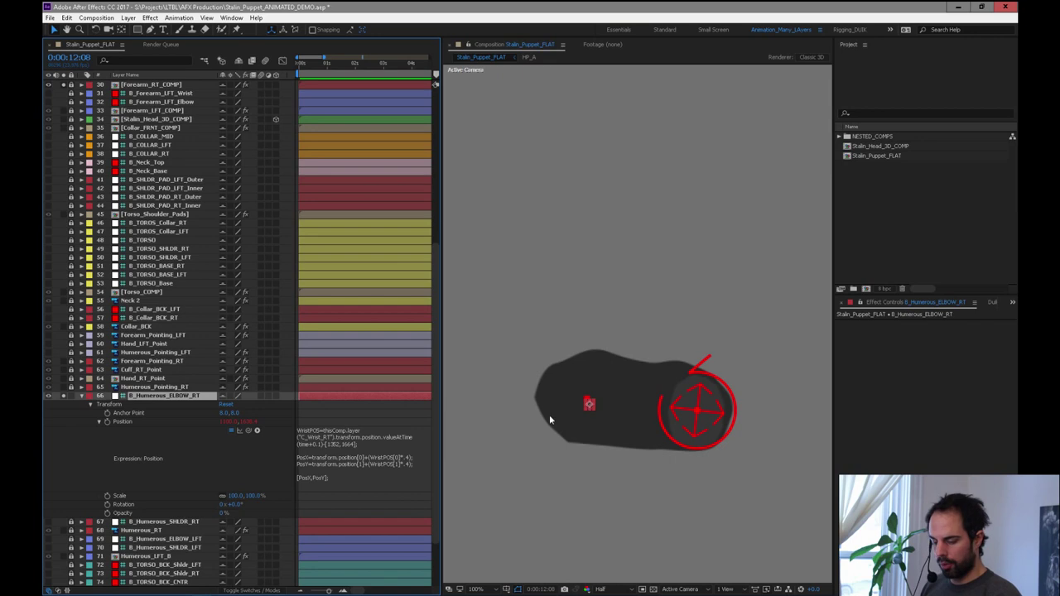
click(328, 450)
drag(329, 443, 357, 444)
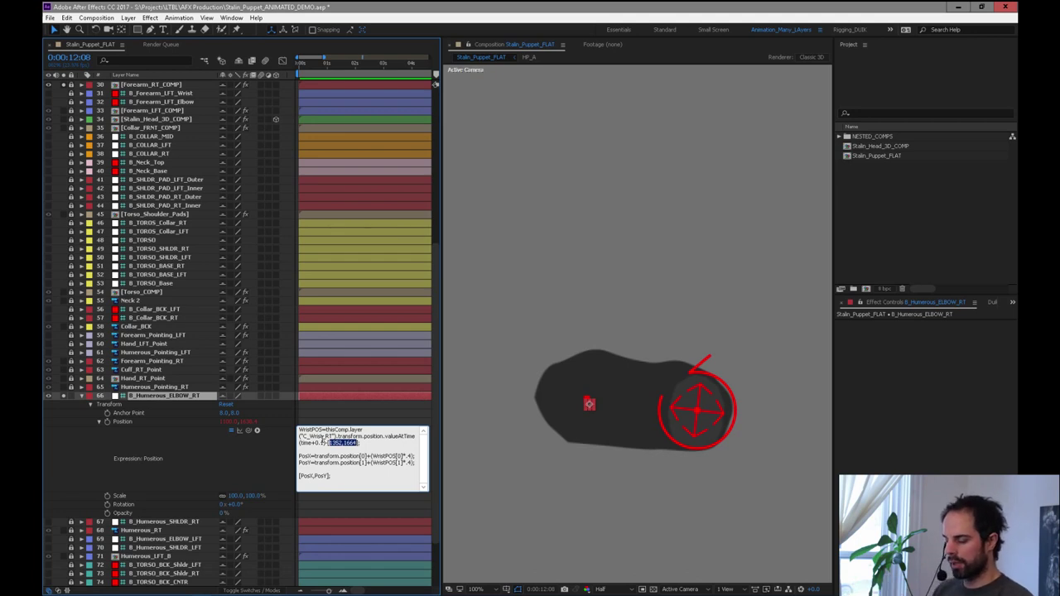
click(433, 441)
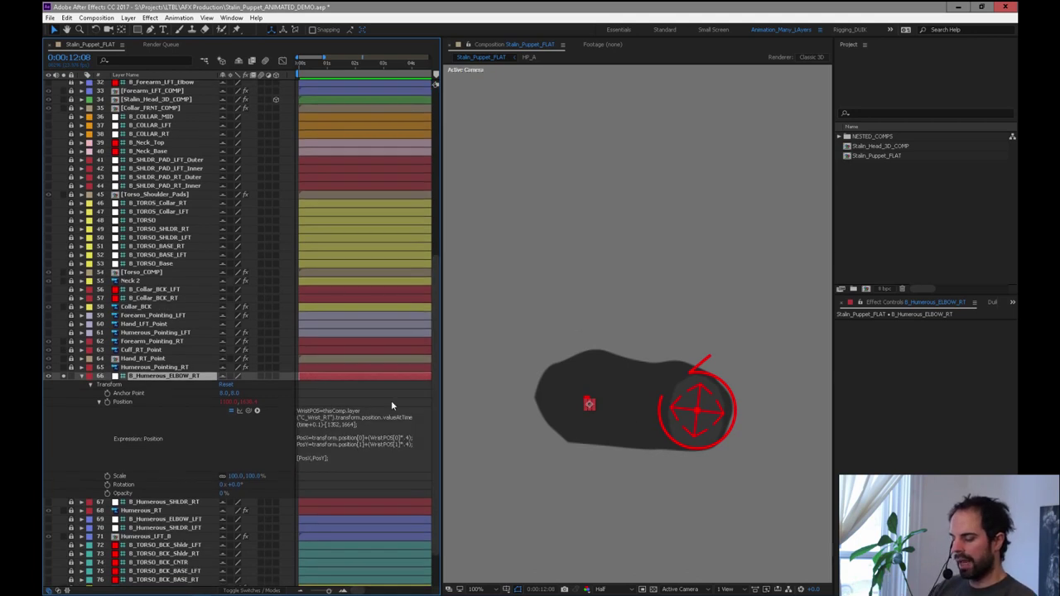
Try moving the C_Wrist_RT control sideways and upward to test the elbow's partial follow, undoing each move.
drag(698, 440, 725, 440)
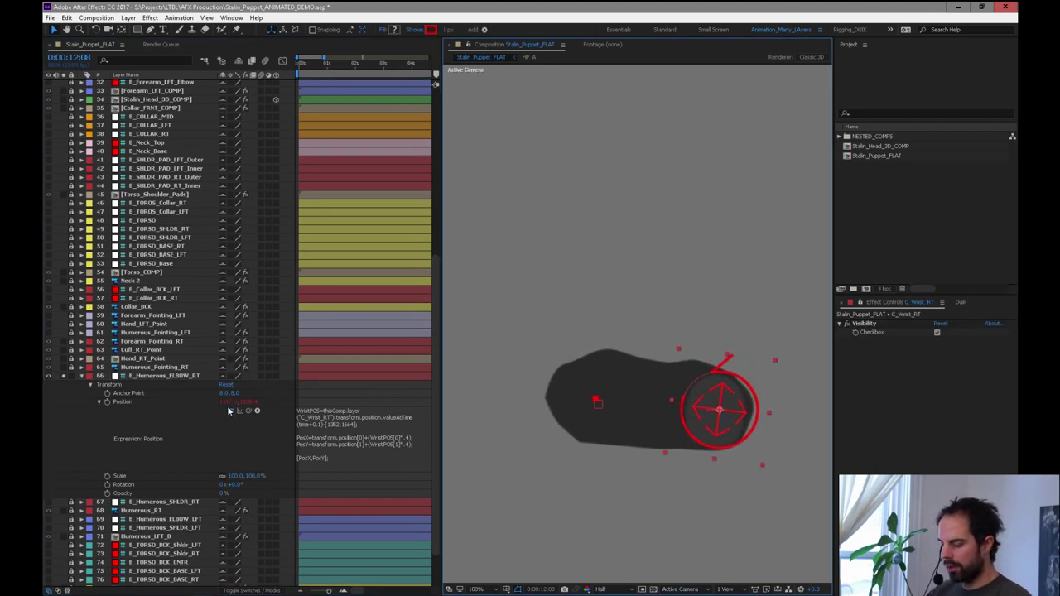
drag(710, 445, 747, 447)
key(ctrl+z)
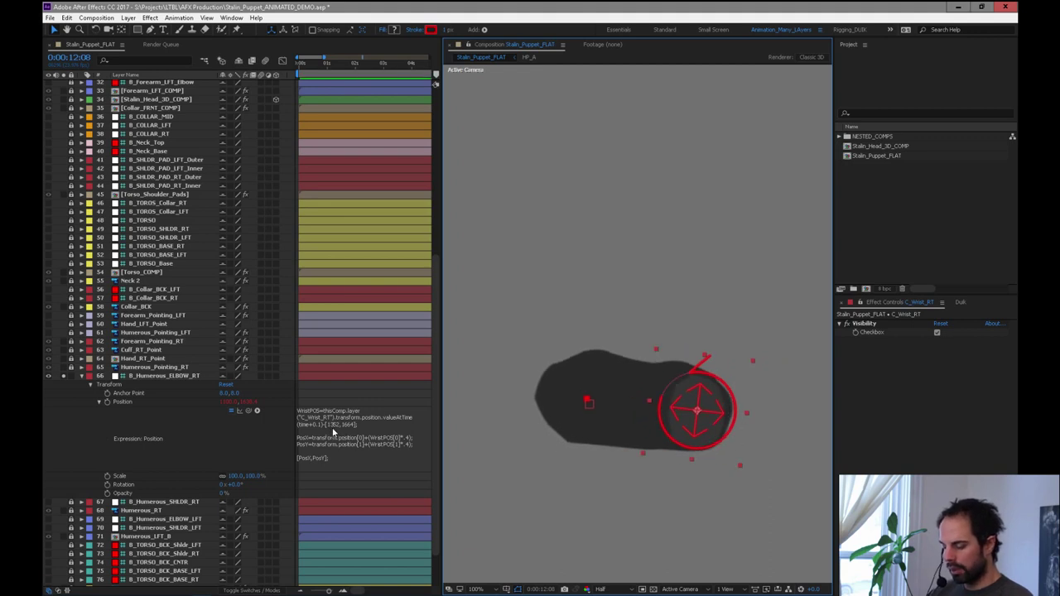
drag(709, 444, 750, 445)
key(ctrl+z)
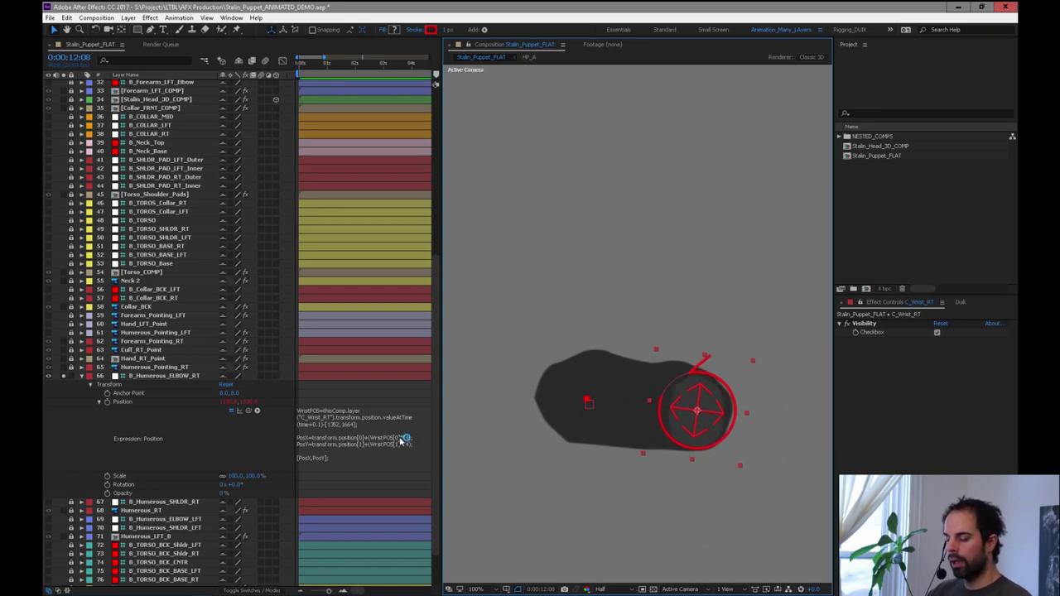
drag(710, 433, 728, 397)
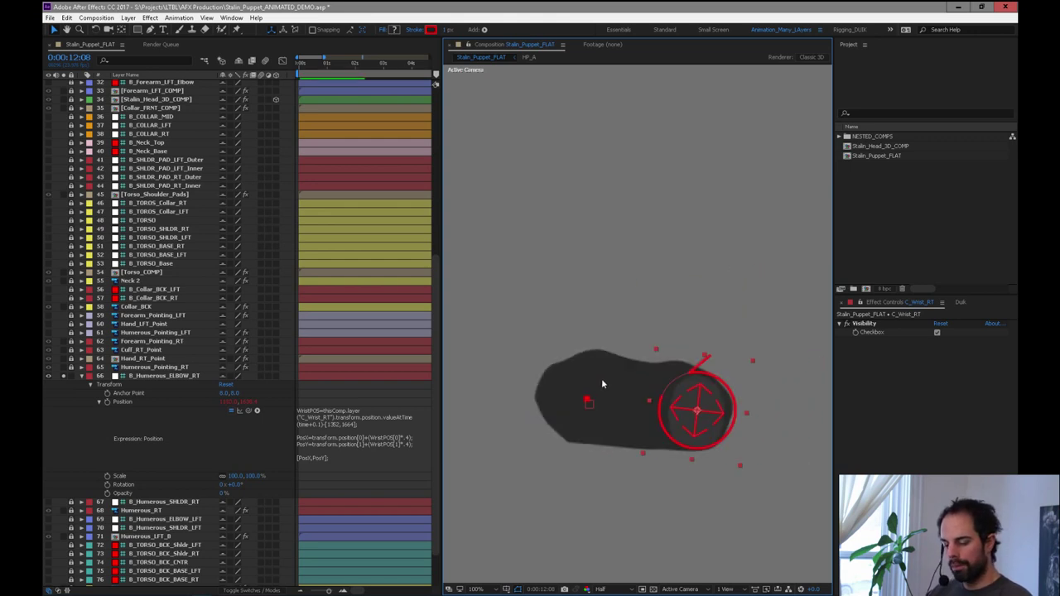
Stop soloing B_Humerous_ELBOW_RT, then hide and lock the layer.
click(148, 377)
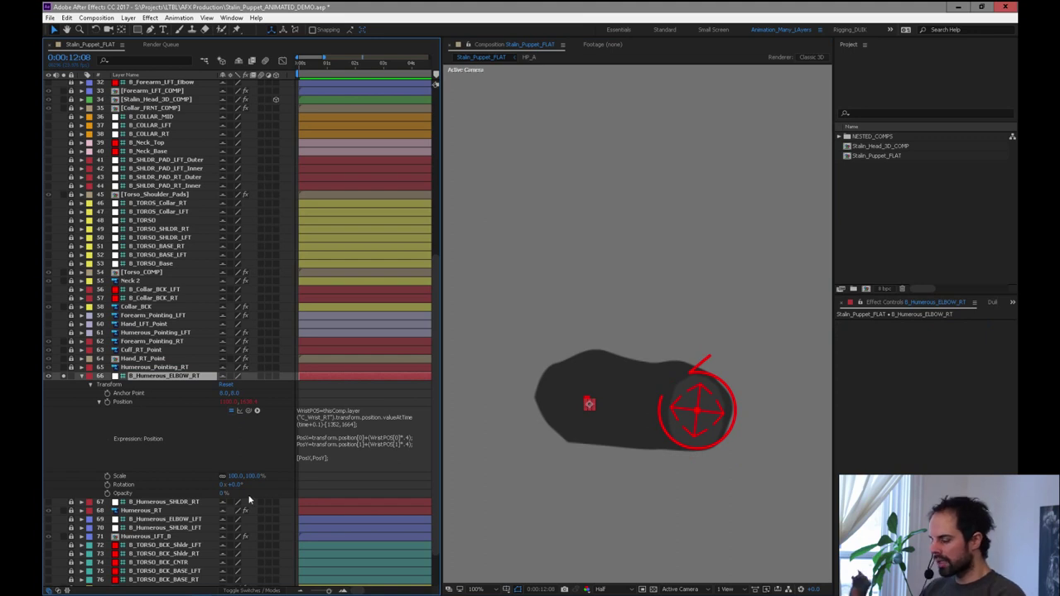
click(64, 376)
click(72, 376)
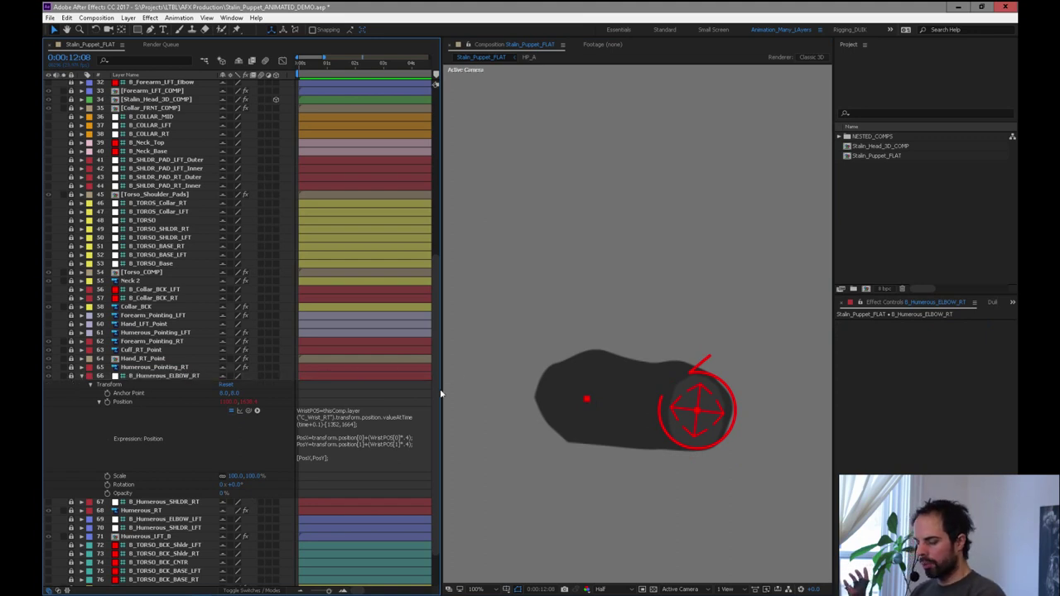
Turn off solo for the right forearm comp, its two bones and C_Wrist_RT, and lock both forearm bones.
scroll(257, 283, up, 6)
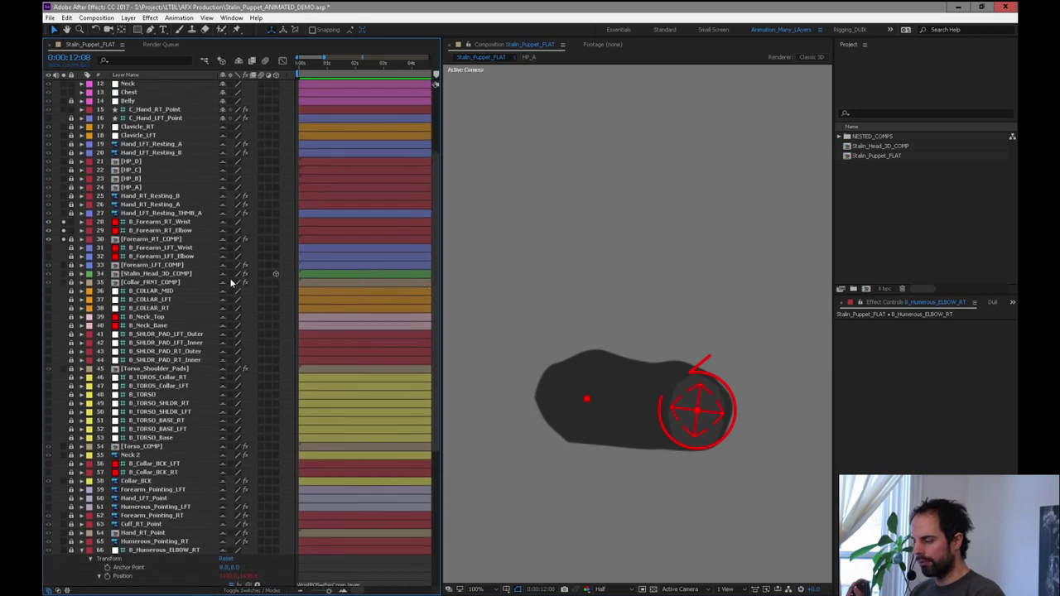
click(64, 239)
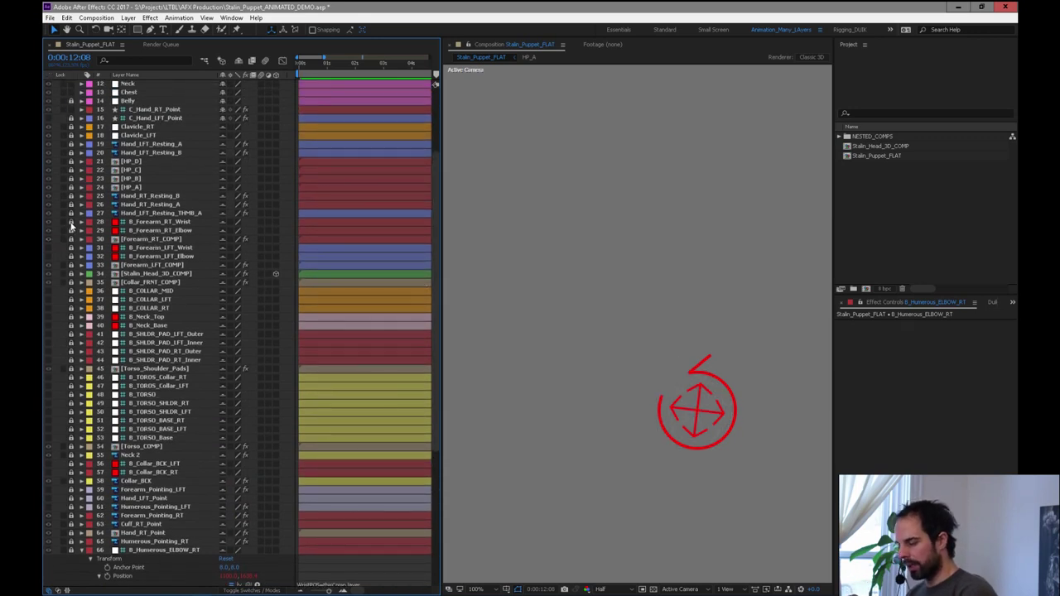
drag(434, 335, 435, 416)
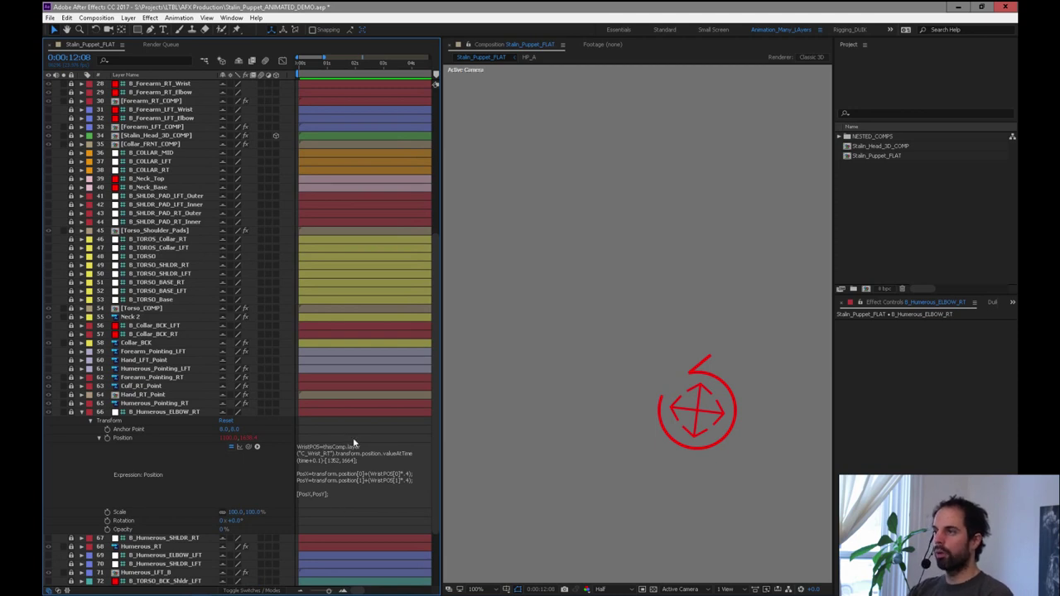
drag(436, 416, 451, 227)
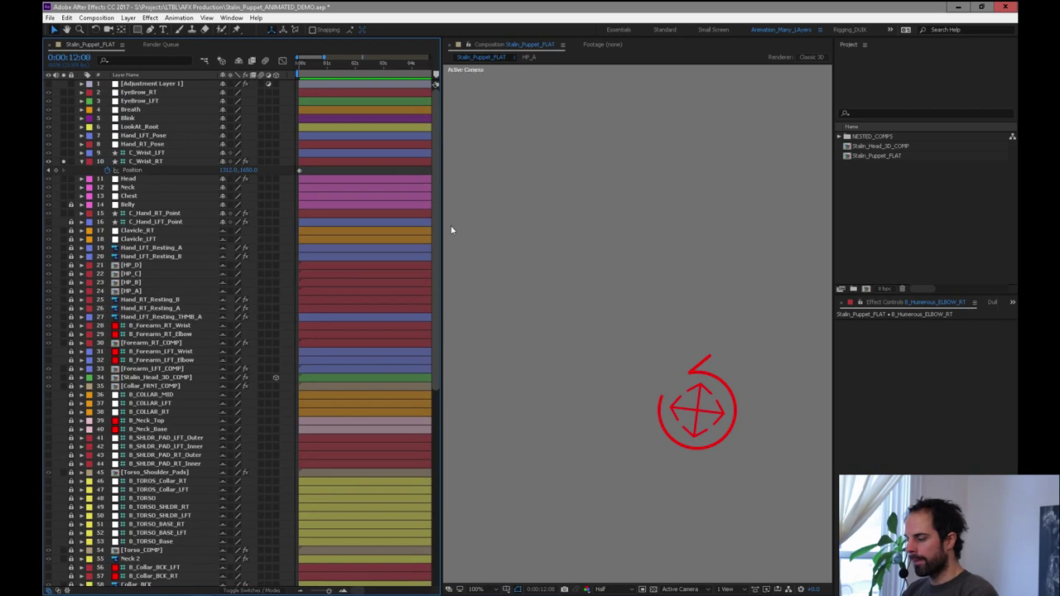
click(64, 161)
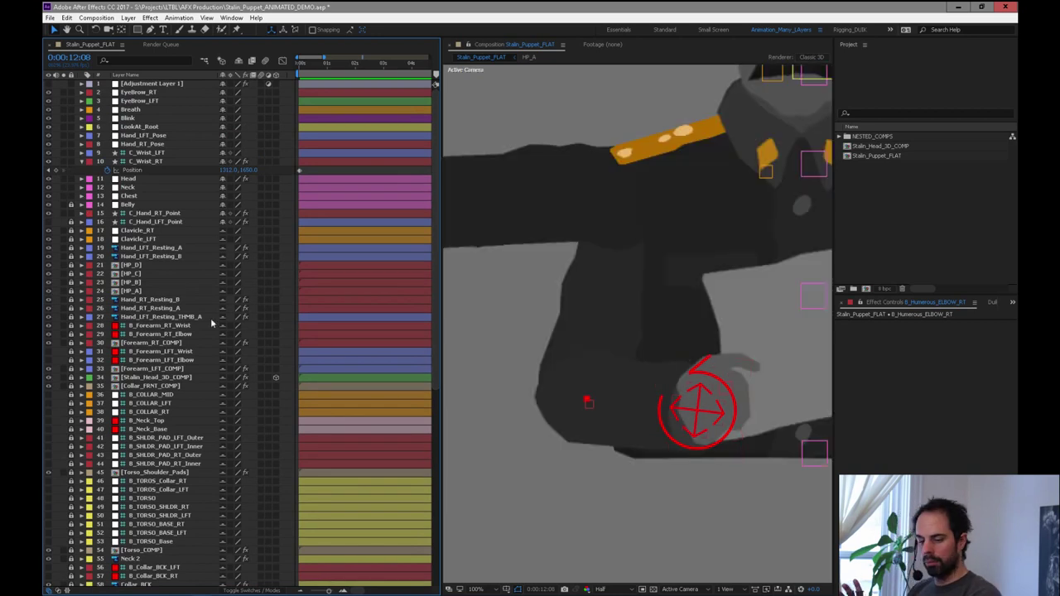
Try swinging the right arm of the whole puppet with C_Wrist_RT, return it to its original pose and deselect it.
key(comma)
key(comma)
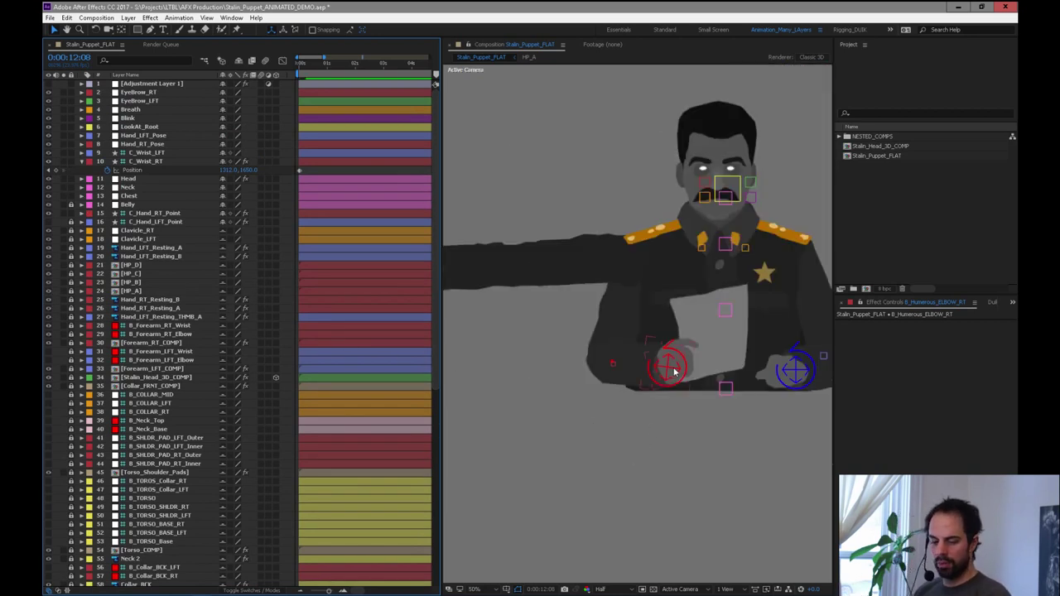
drag(675, 372, 618, 336)
drag(683, 312, 672, 371)
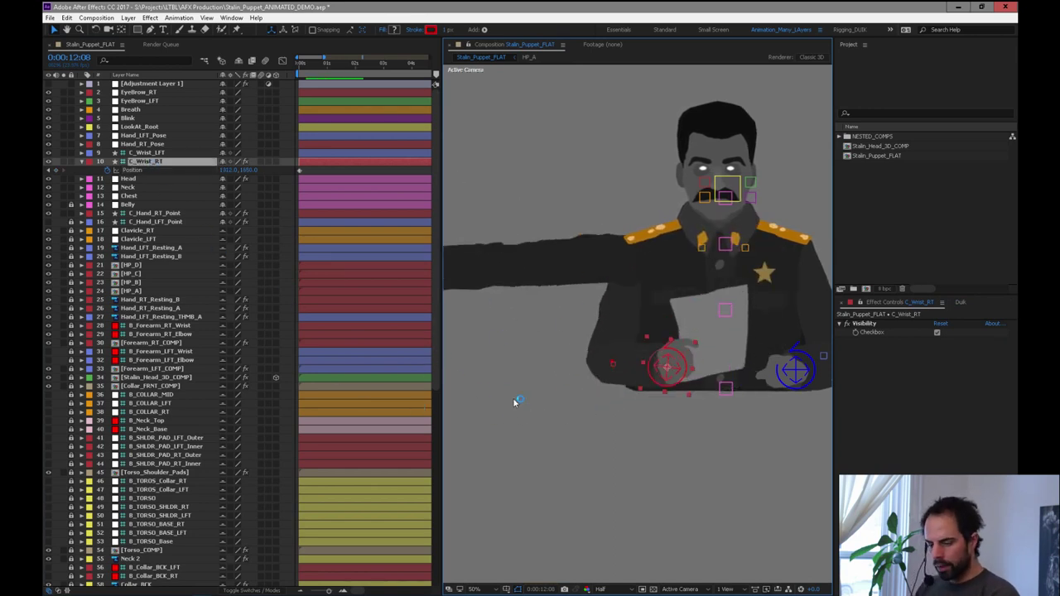
drag(616, 433, 539, 445)
key(v)
click(636, 259)
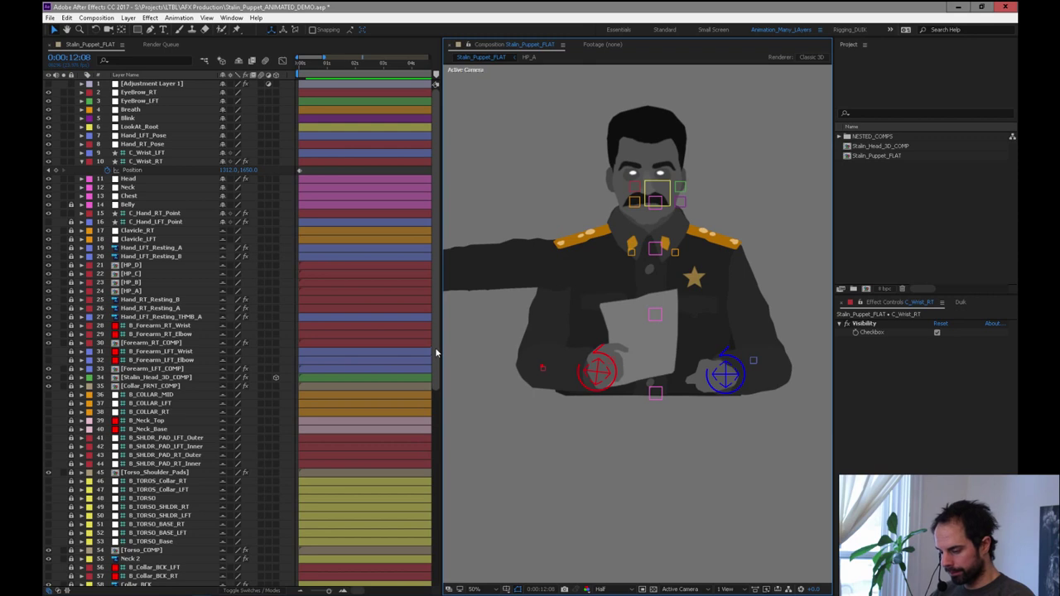
Reveal the Rotation expressions of the Clavicle_RT and Clavicle_LFT layers.
scroll(280, 352, down, 2)
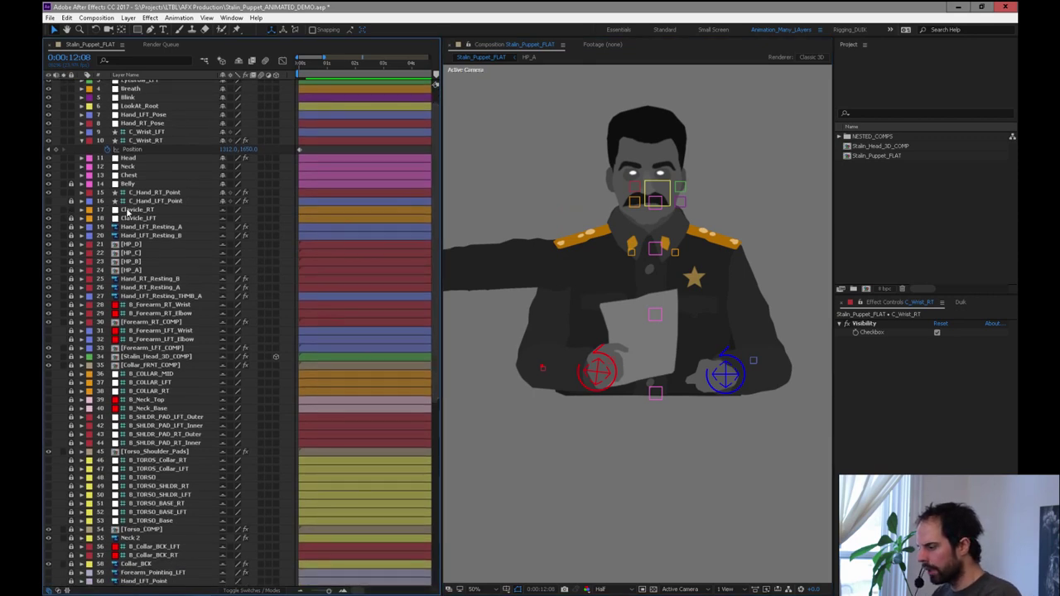
click(129, 211)
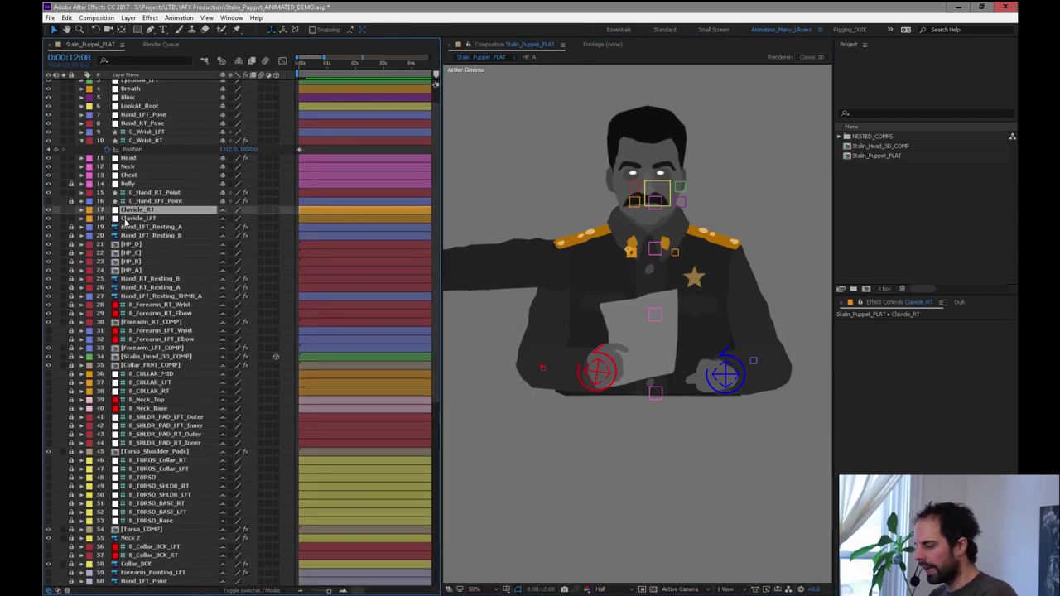
ctrl+click(126, 219)
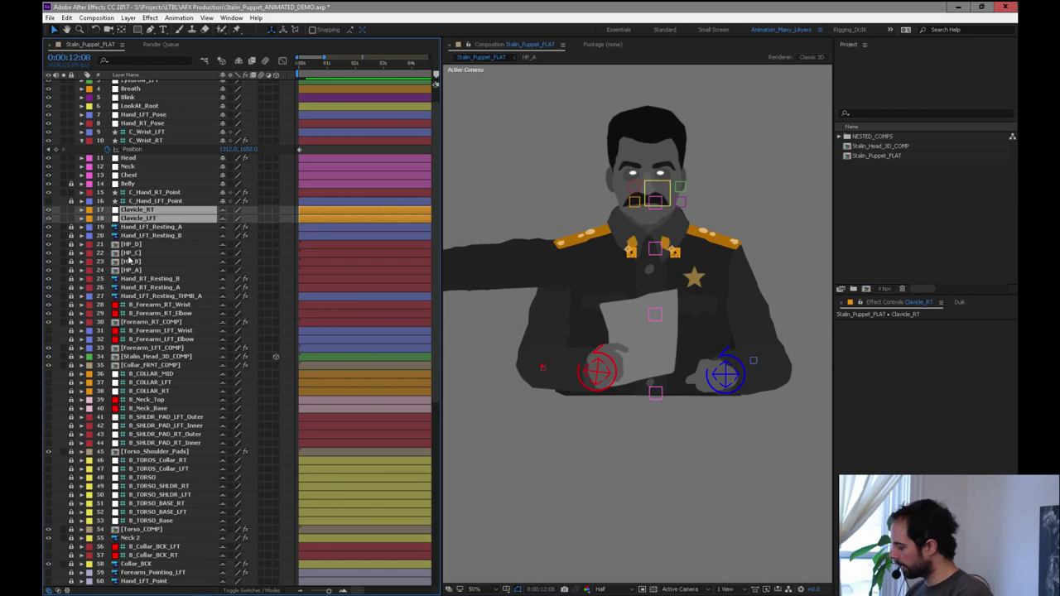
key(r)
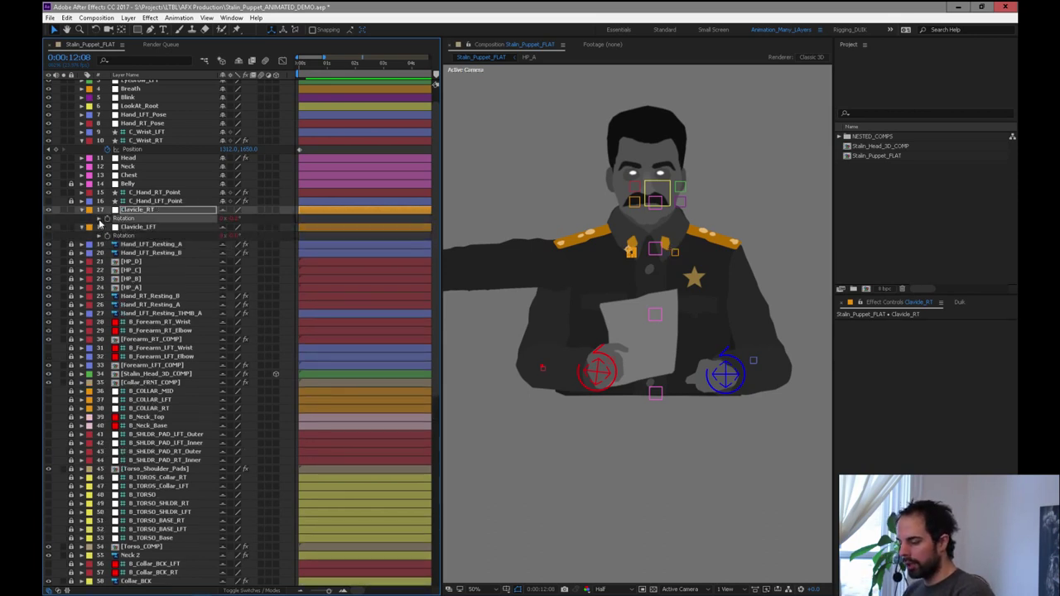
click(99, 219)
click(100, 245)
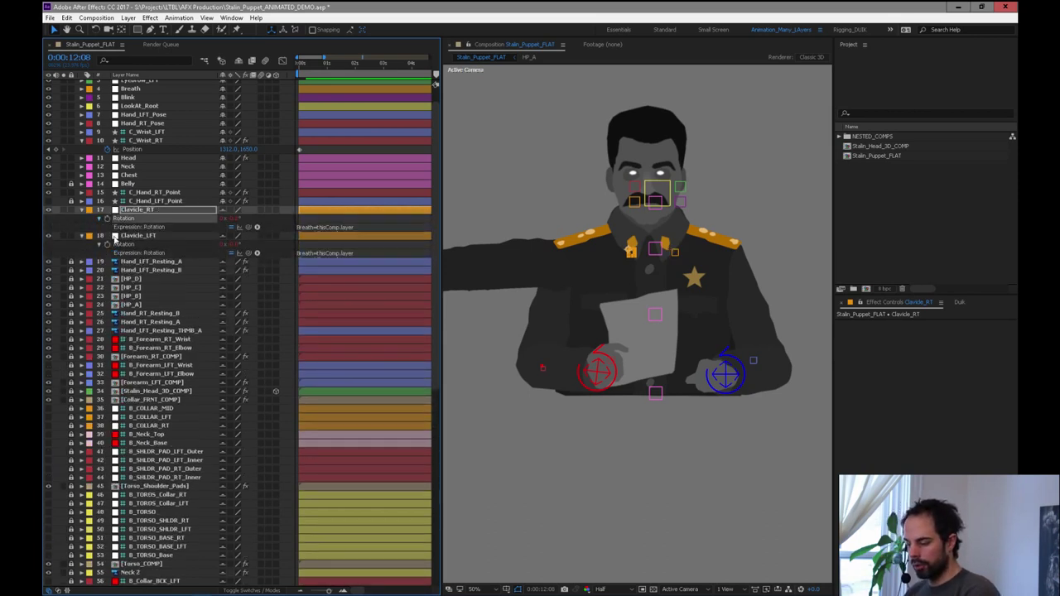
Select the C_Hand_RT_Point control, view Duik's Front Leg Autorig settings, and back out without creating a rig.
drag(532, 390, 684, 419)
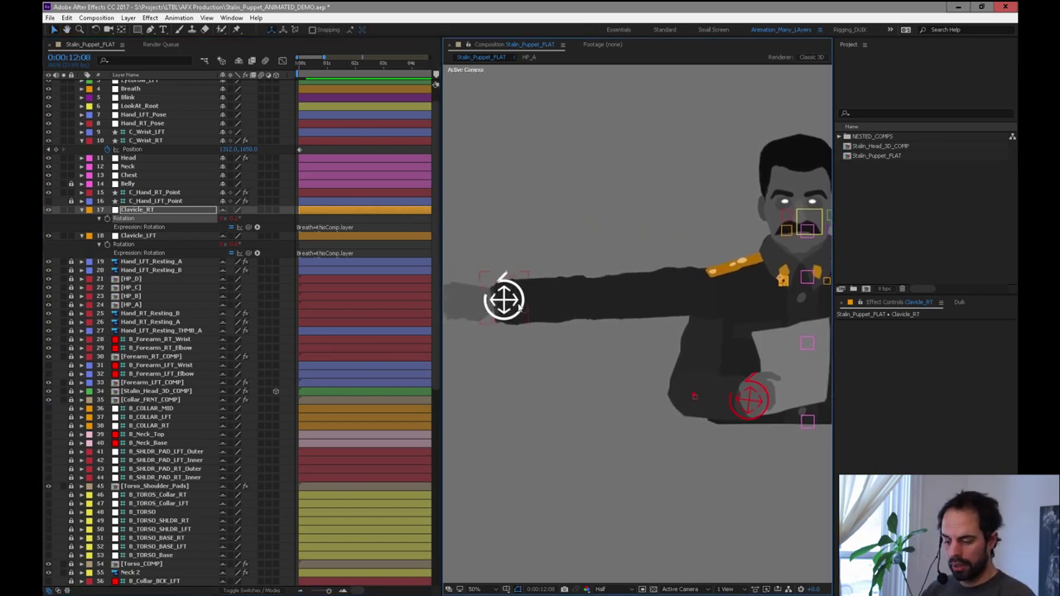
click(504, 299)
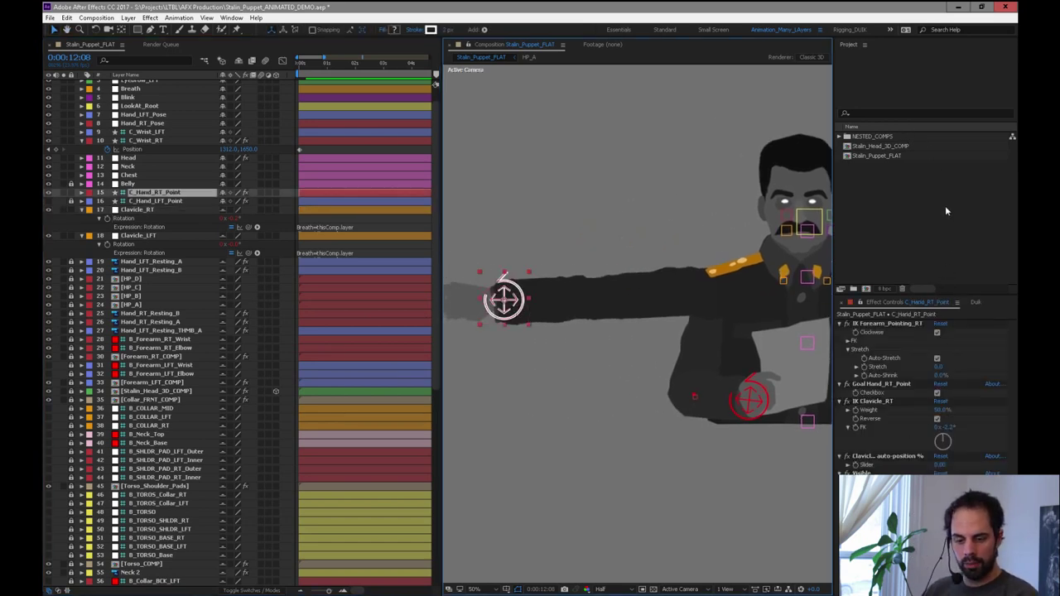
click(974, 303)
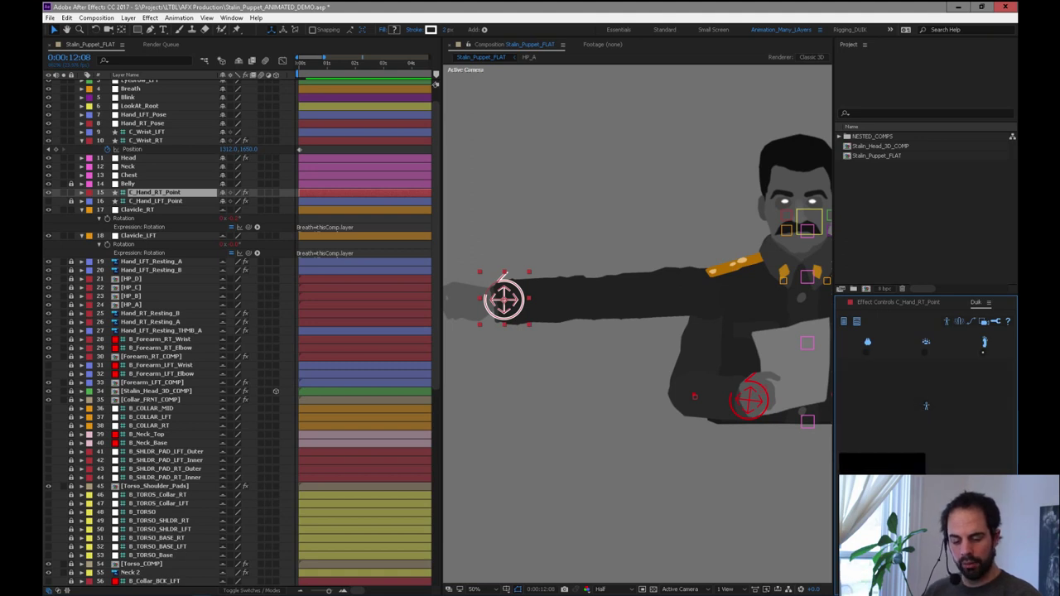
click(881, 466)
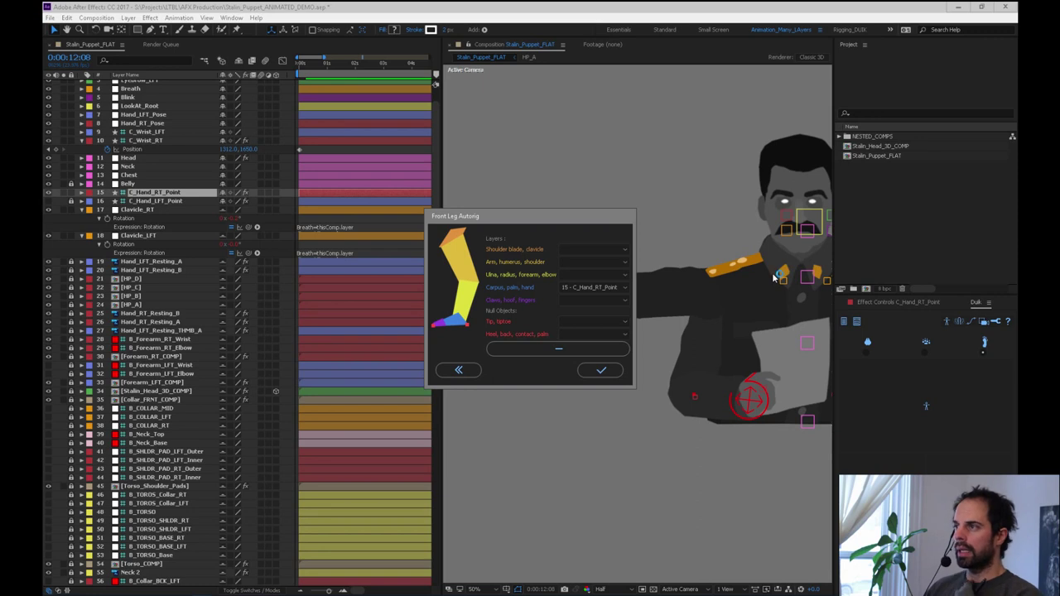
click(458, 370)
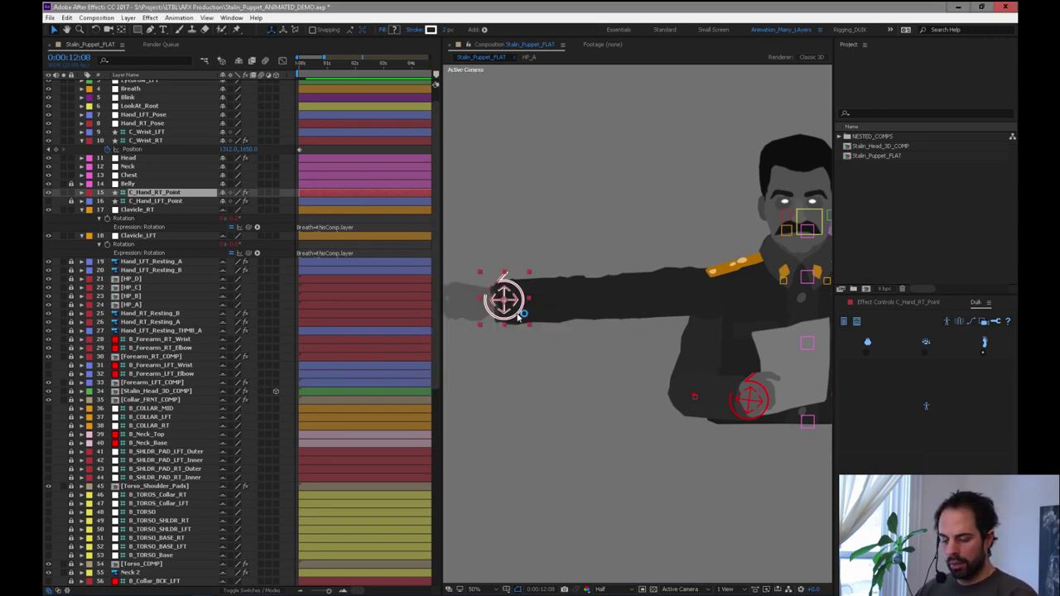
Try raising the outstretched right arm with the C_Hand_RT_Point control and undo the move.
drag(515, 312, 568, 180)
key(ctrl+z)
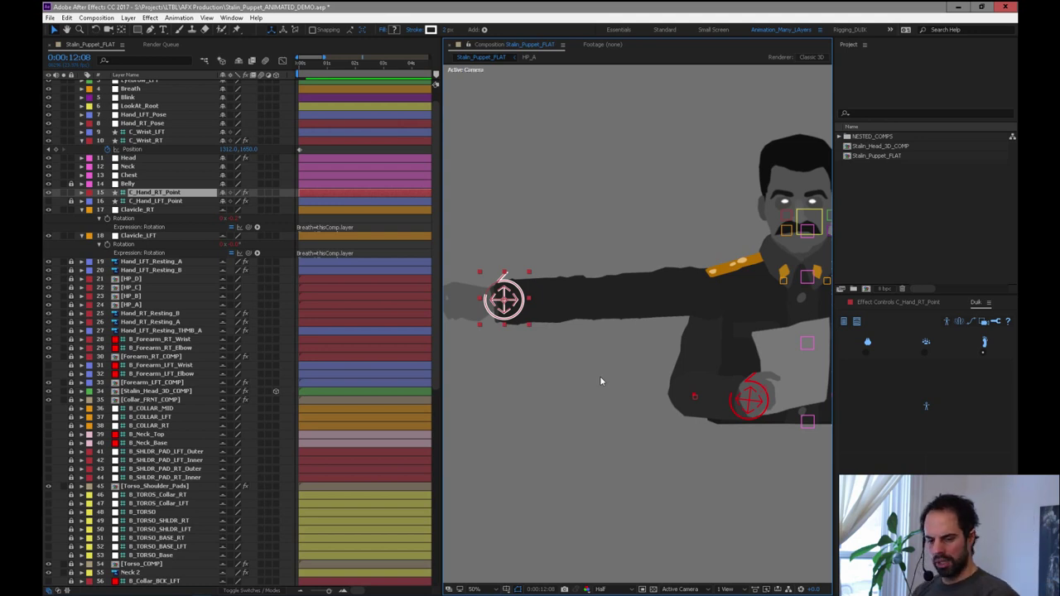
Enlarge the Clavicle_RT layer's Rotation expression field to show its full text and select the layer.
key(h)
drag(753, 455, 632, 406)
key(v)
drag(297, 233, 346, 414)
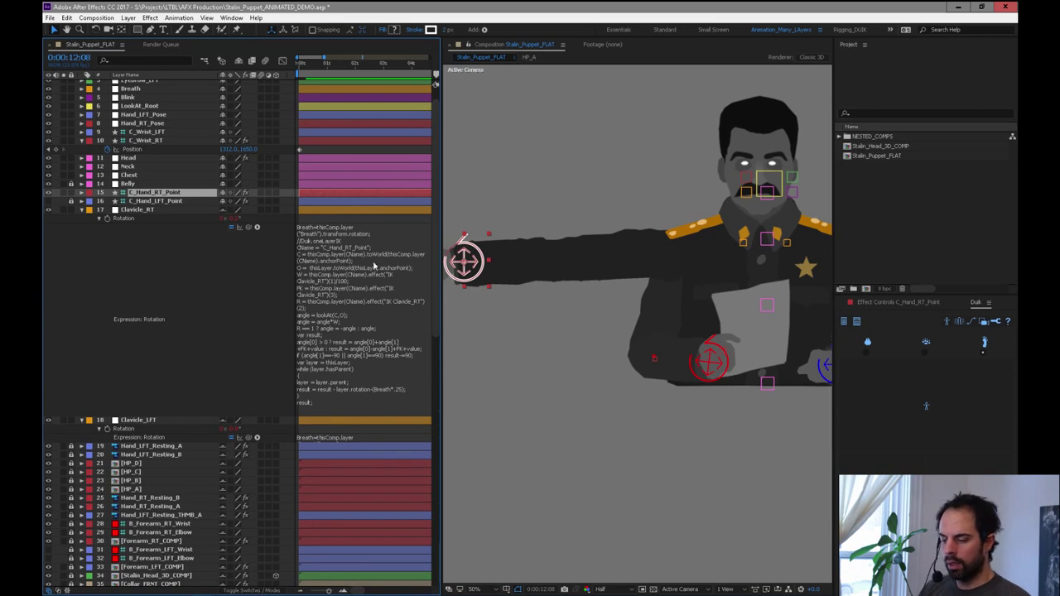
click(359, 211)
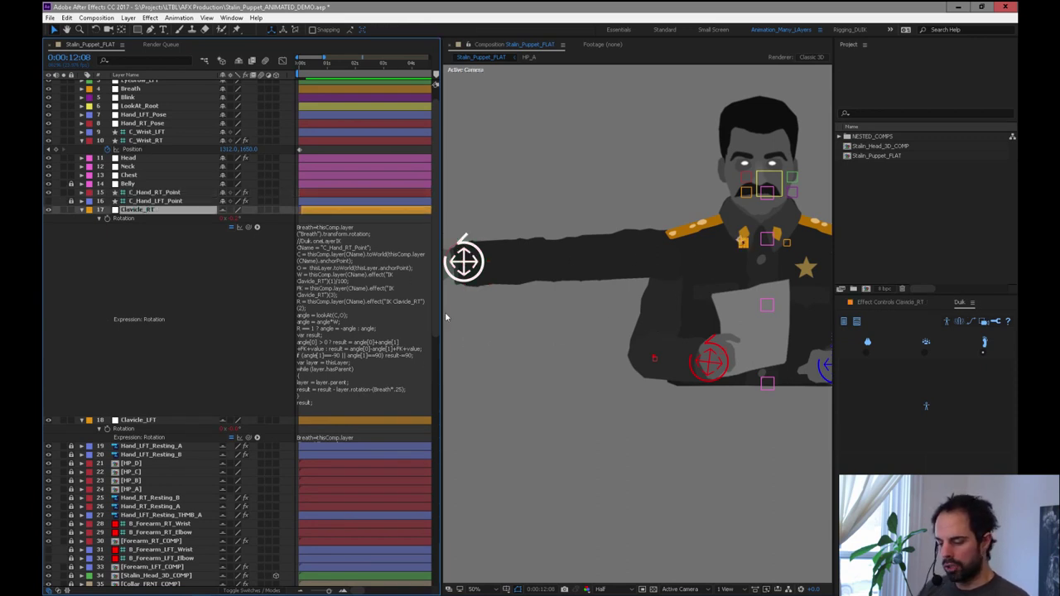
scroll(437, 286, down, 1)
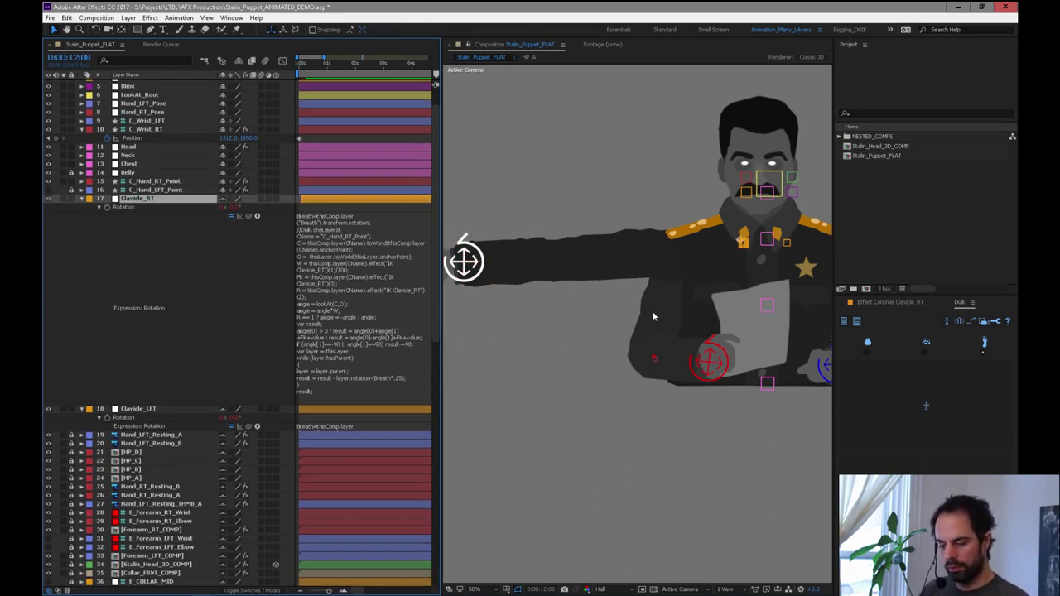
mouse_move(436, 321)
mouse_down()
mouse_move(431, 450)
mouse_move(434, 301)
mouse_up()
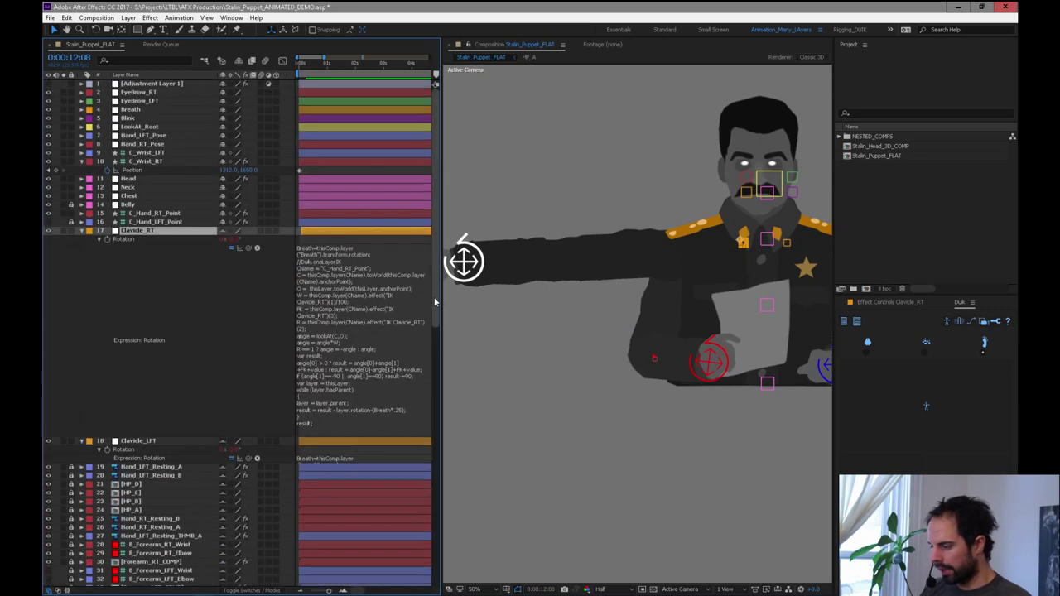
Select the B_Humerous_SHLDR_RT layer and check it for keyframed properties.
scroll(435, 301, down, 15)
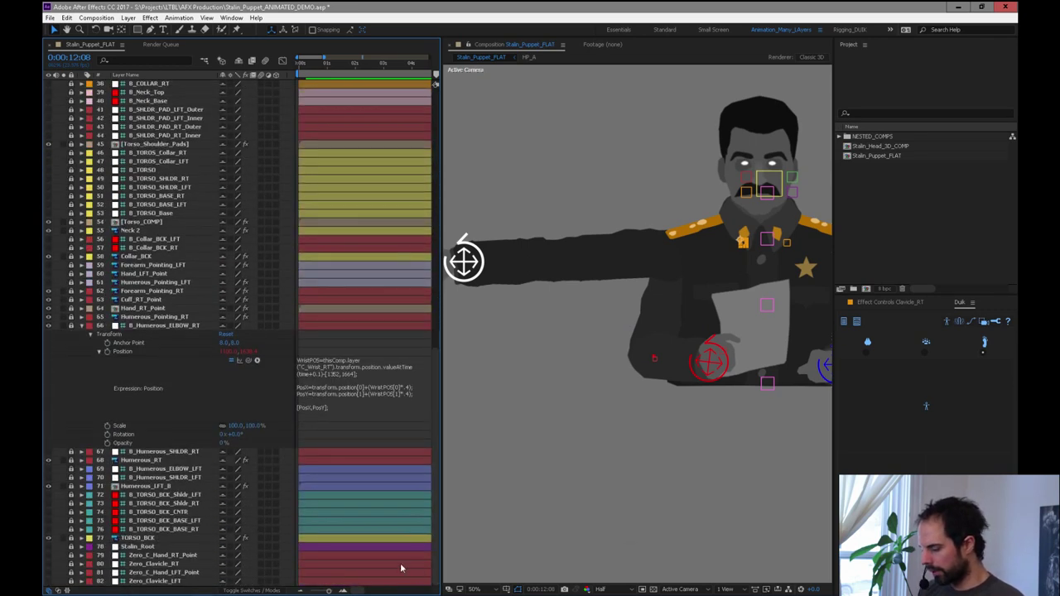
click(135, 453)
click(82, 453)
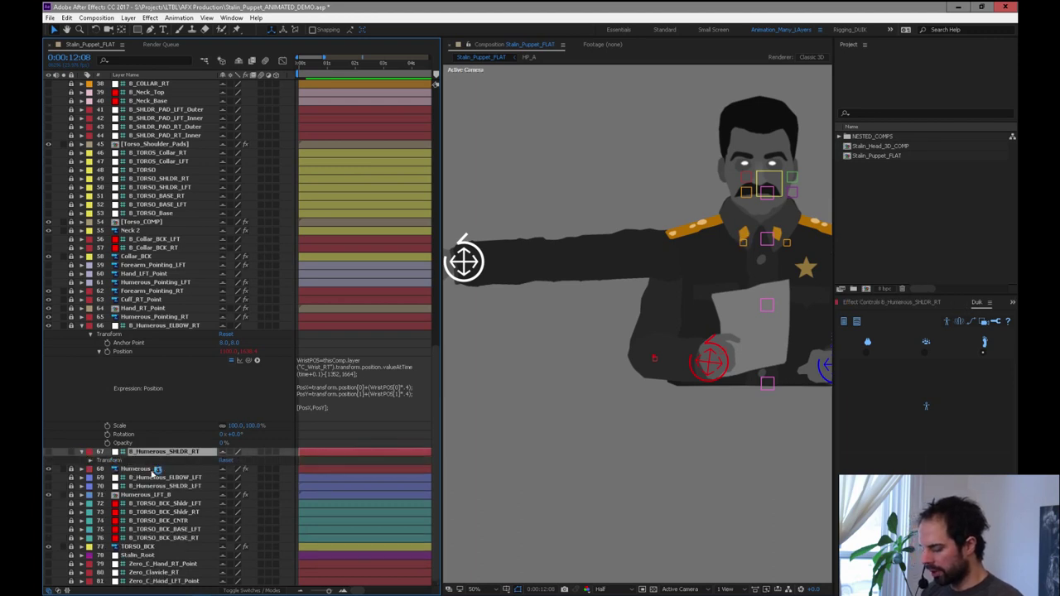
key(u)
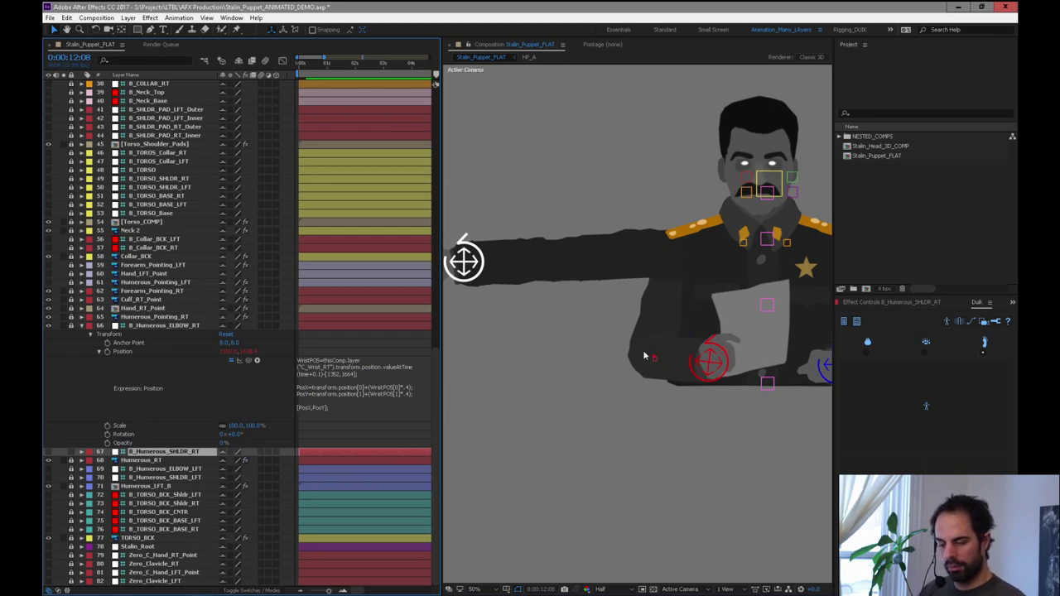
Hide the outstretched right arm by turning off the Visibility effect on the C_Hand_RT_Point control.
click(464, 261)
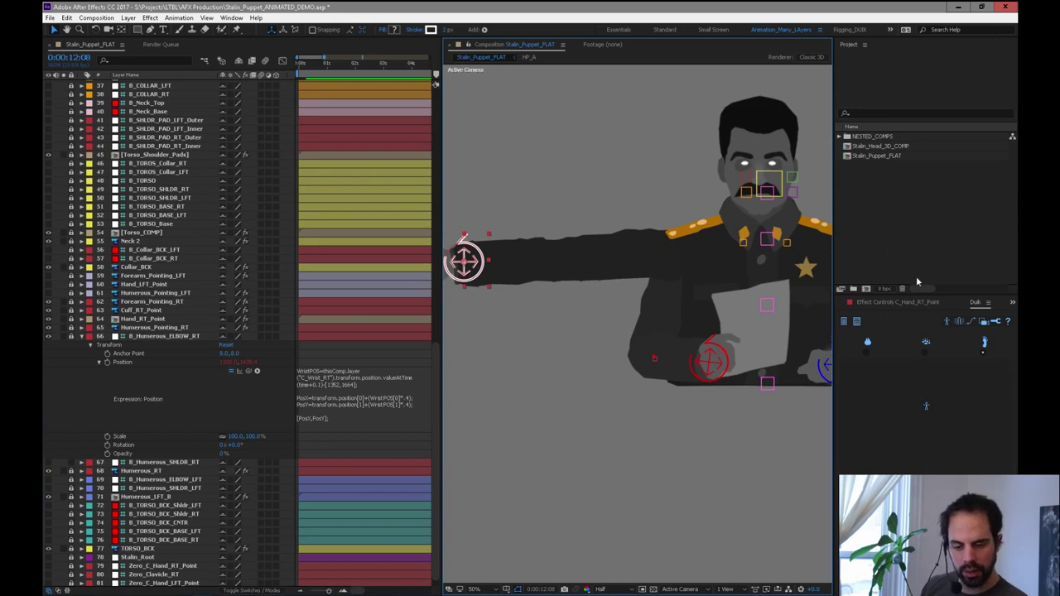
click(894, 303)
click(937, 482)
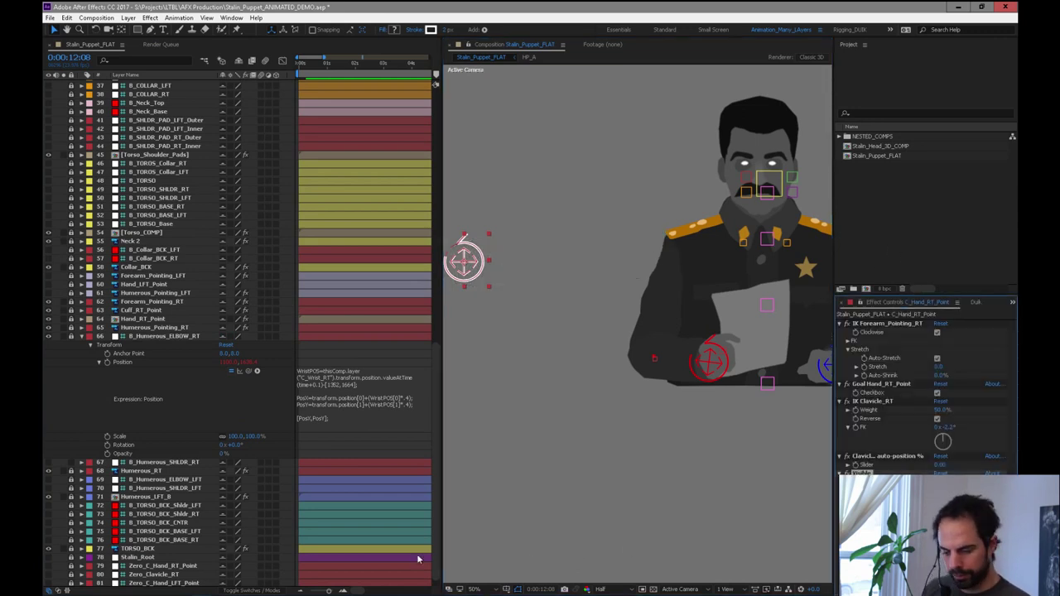
Reveal the keyframed Position and Rotation of C_Hand_RT_Point and widen the timeline's visible time range.
drag(439, 387, 433, 88)
key(u)
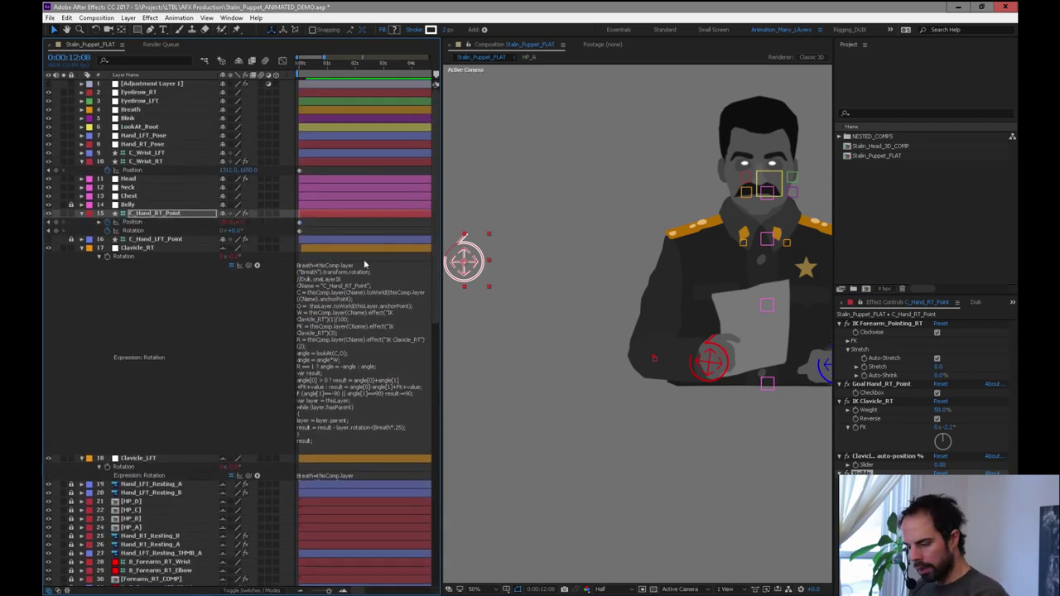
scroll(371, 254, down, 4)
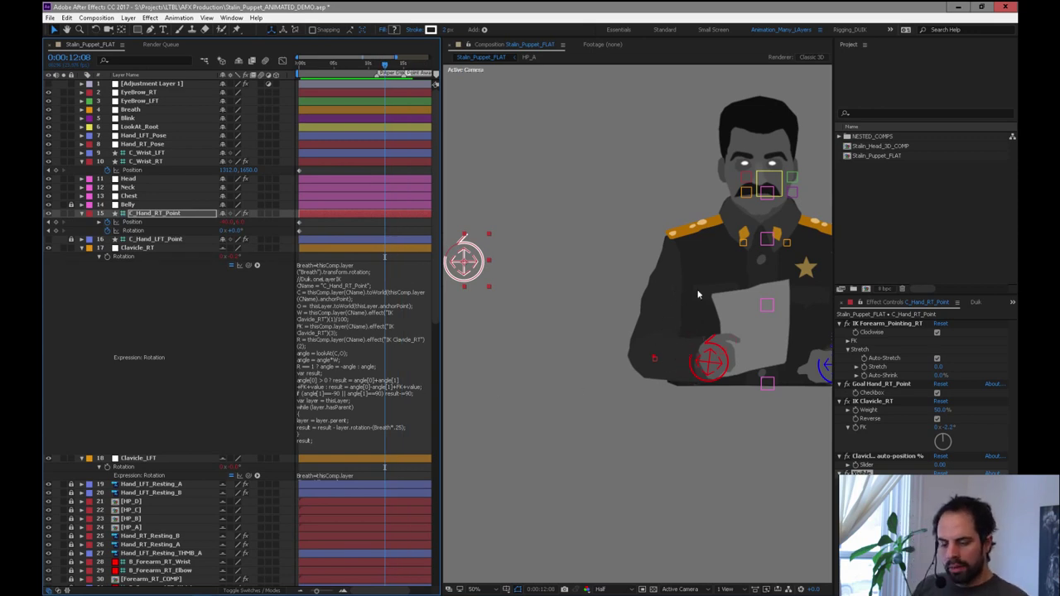
Try moving the resting right arm with the C_Wrist_RT control and return it to its original pose.
drag(434, 282, 432, 557)
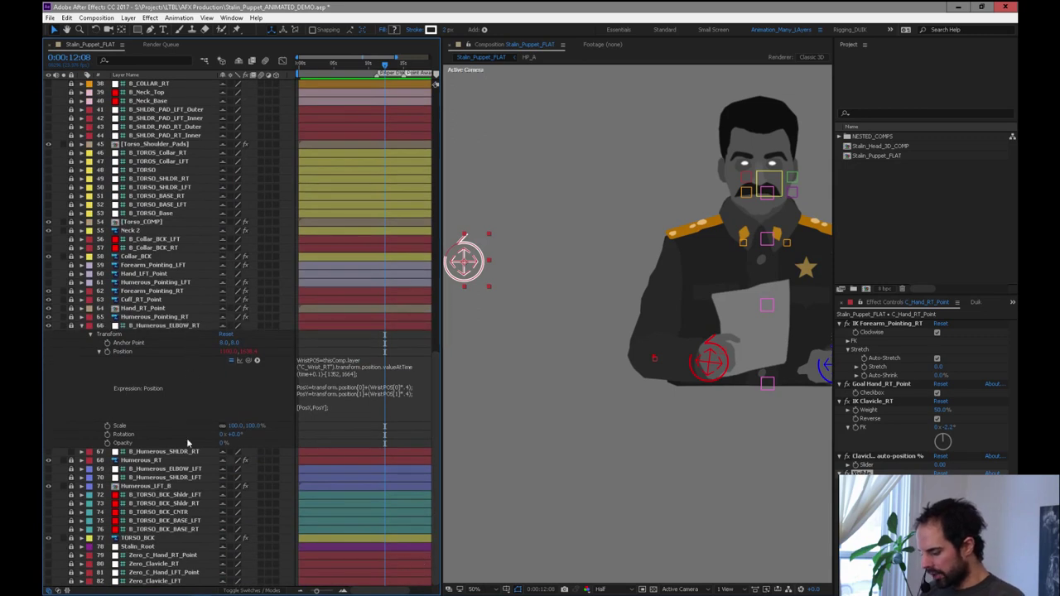
click(191, 452)
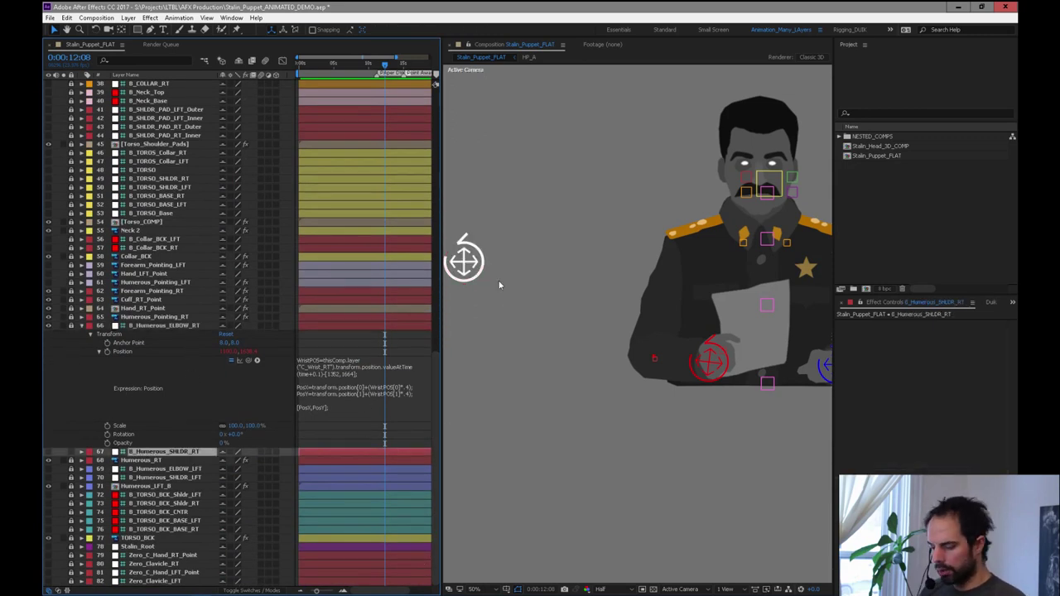
drag(712, 374, 682, 376)
drag(709, 324, 655, 239)
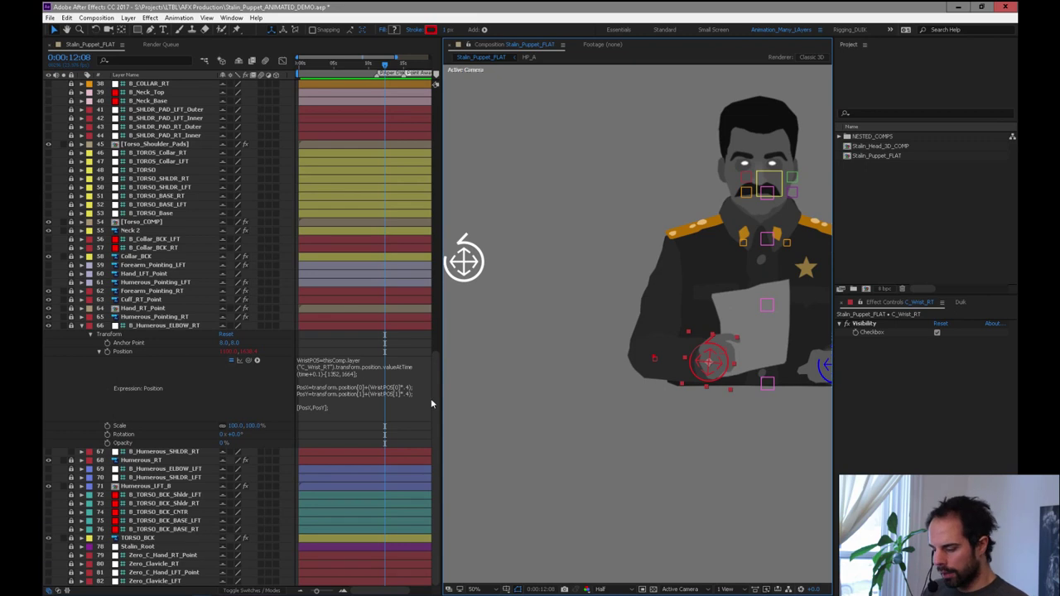
scroll(435, 368, up, 10)
scroll(433, 364, down, 10)
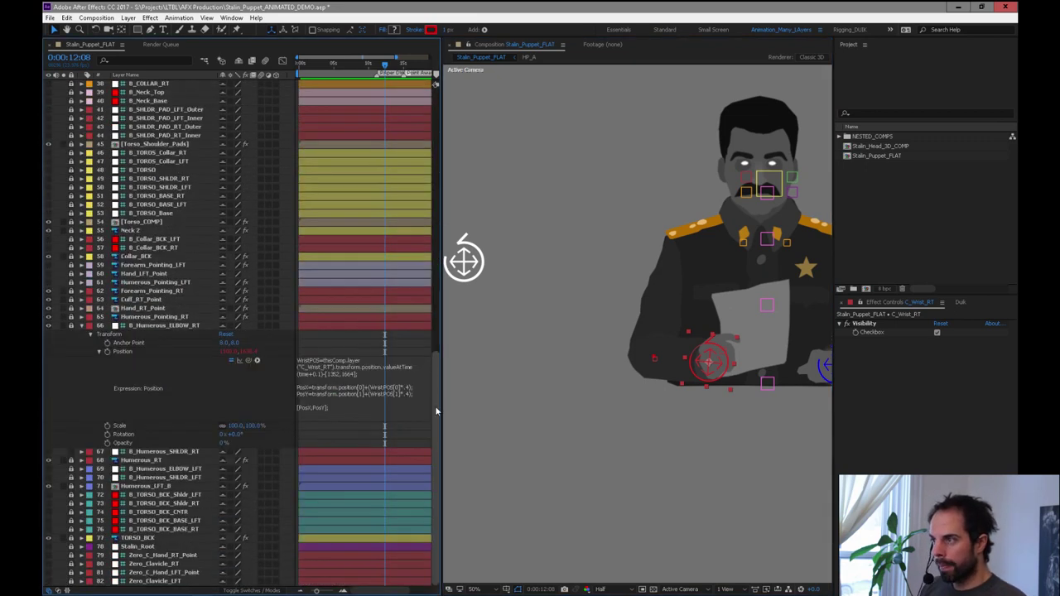
mouse_move(717, 374)
mouse_down()
mouse_move(706, 317)
mouse_move(677, 392)
mouse_move(706, 285)
mouse_move(726, 366)
mouse_move(717, 374)
mouse_up()
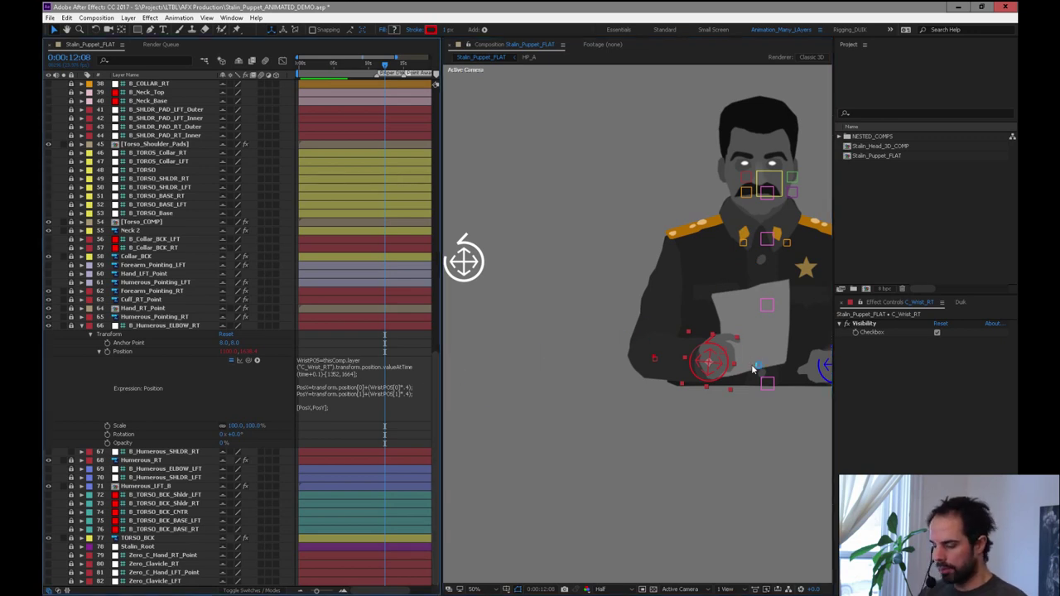
drag(709, 362, 711, 281)
key(ctrl+z)
Hide the shy layers in the timeline so only the puppet's controls are listed.
drag(435, 371, 438, 154)
scroll(437, 153, up, 5)
click(239, 61)
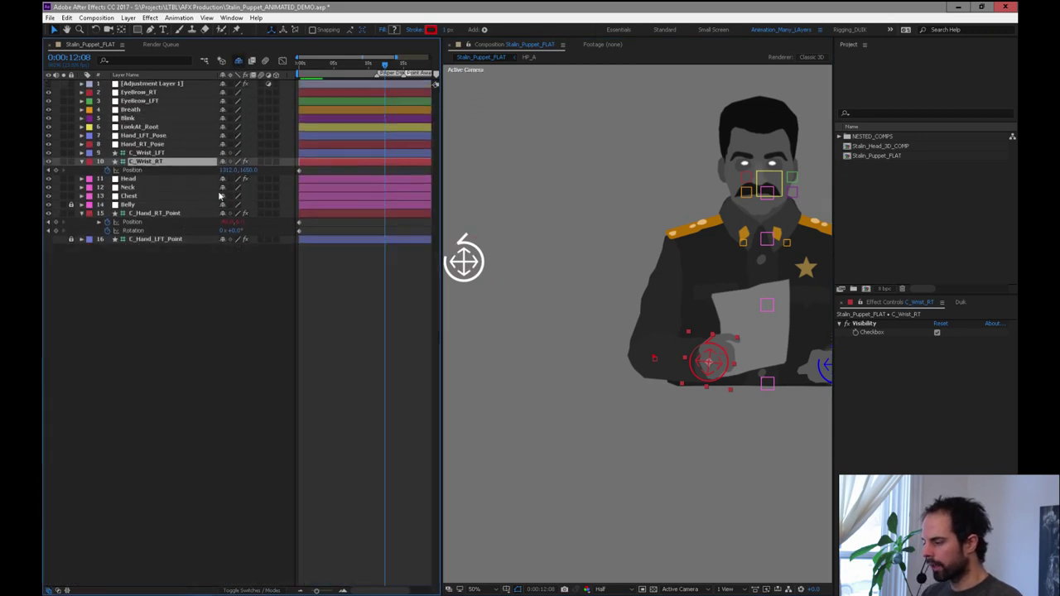
Reveal the Breath control's Rotation, try changing it, and undo the change.
click(129, 109)
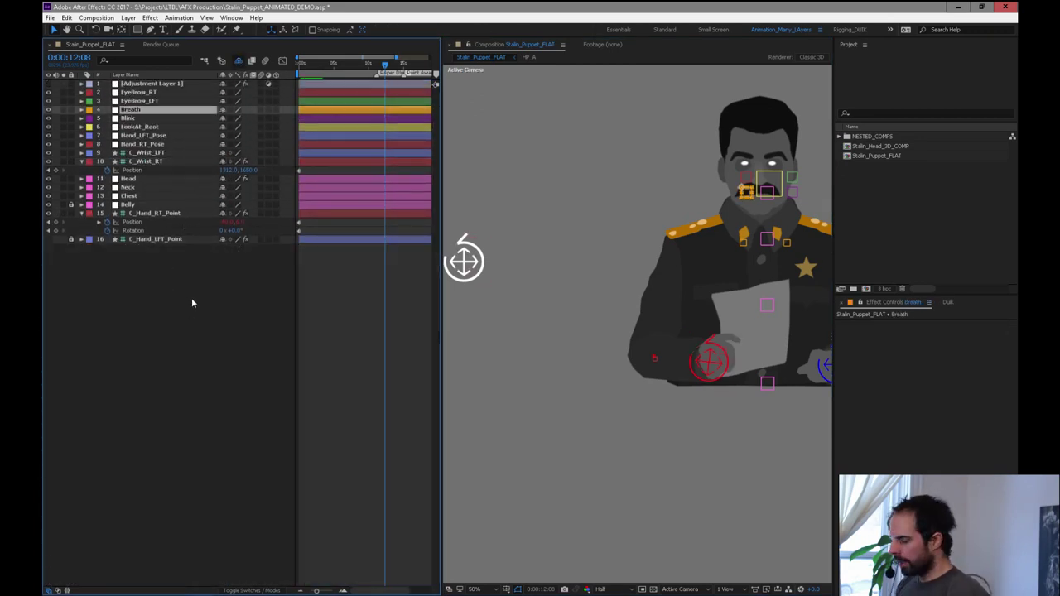
key(r)
drag(232, 119, 237, 117)
key(ctrl+z)
Reveal the Chest control's Position expression and read it in full in the enlarged timeline.
click(765, 309)
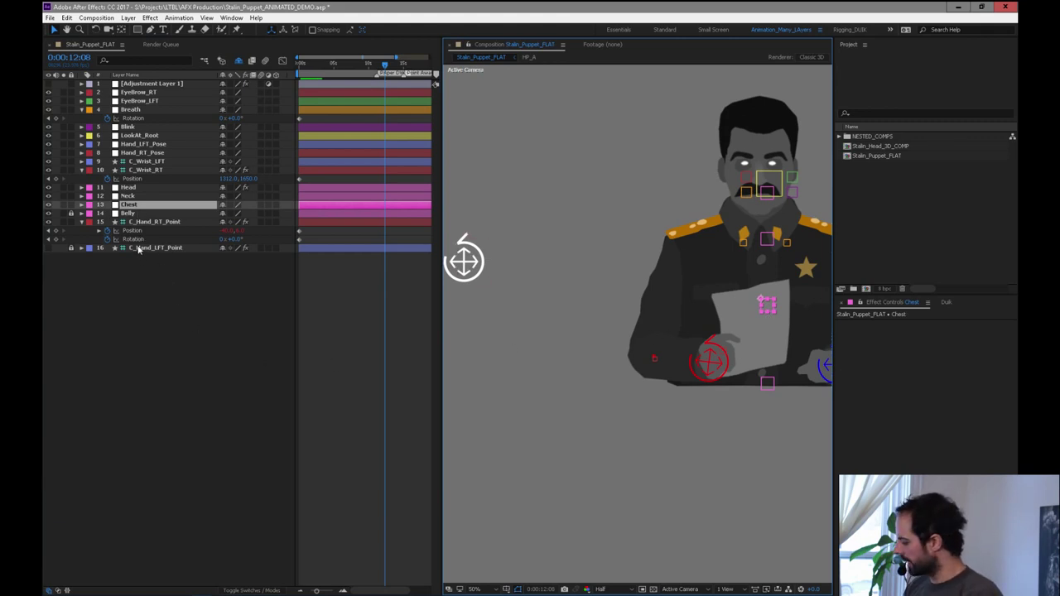
key(u)
click(100, 214)
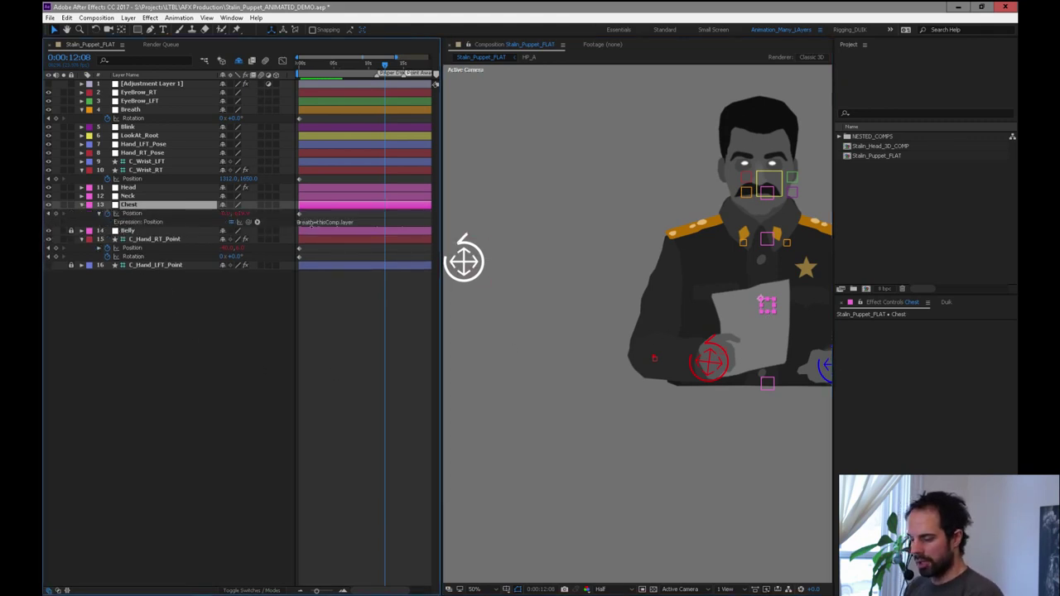
drag(310, 226, 409, 285)
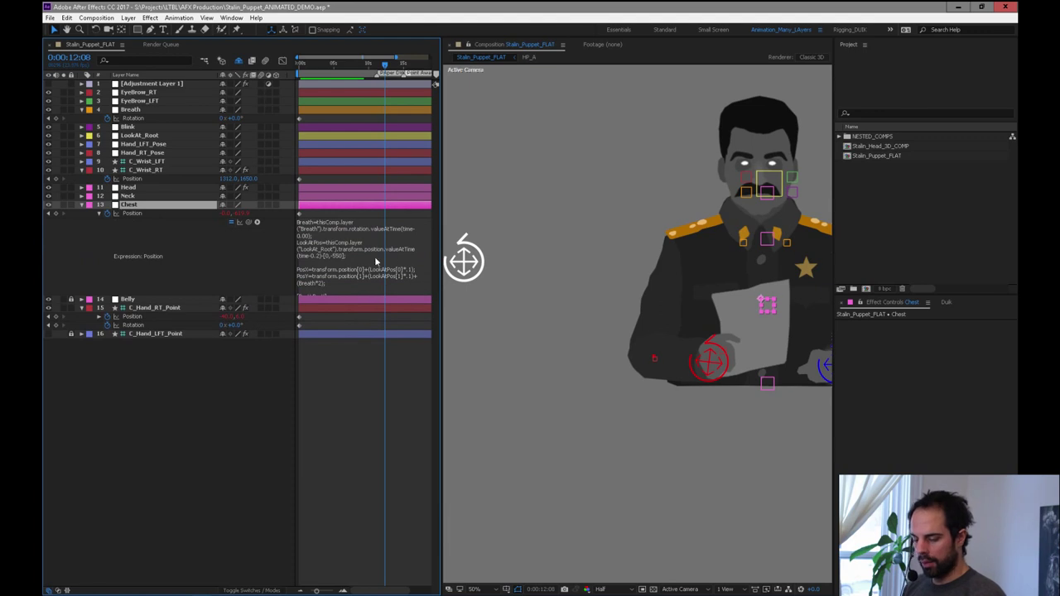
key(grave)
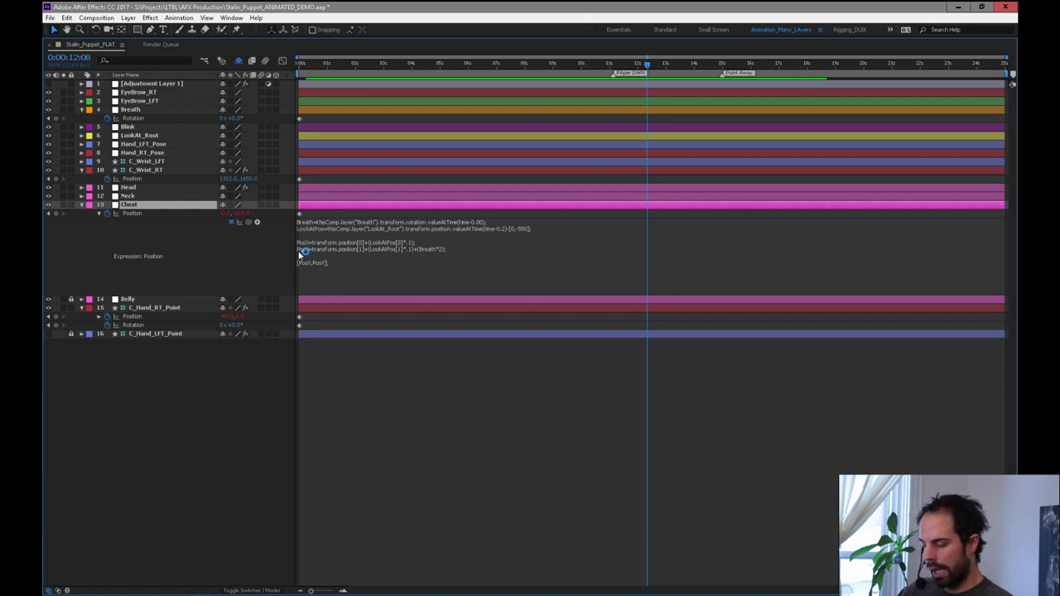
key(grave)
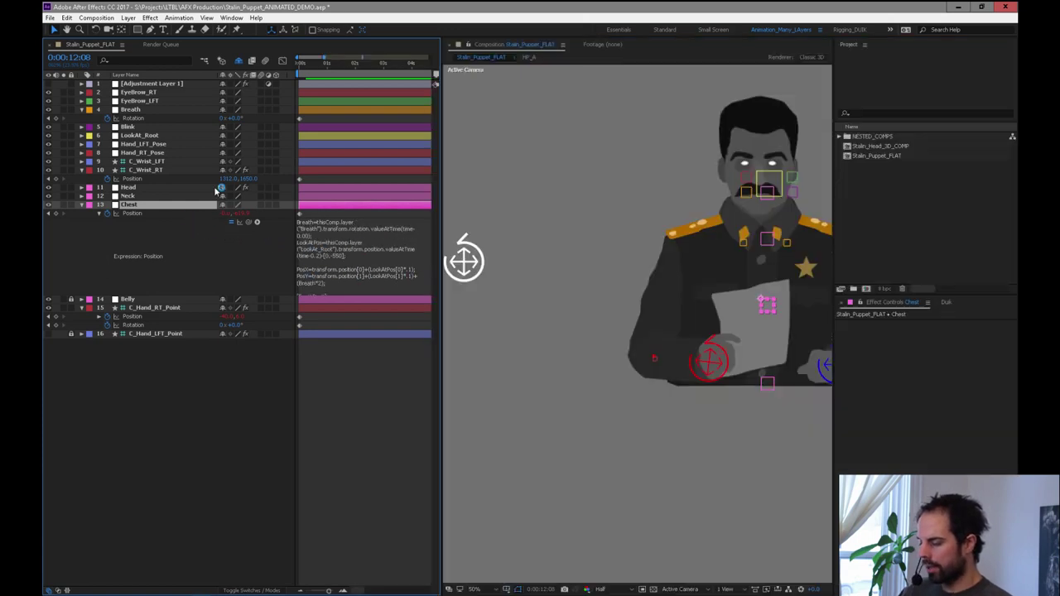
Try setting the Breath rotation to 4°, undo it, and return to the Chest control.
drag(233, 118, 233, 118)
key(grave)
key(grave)
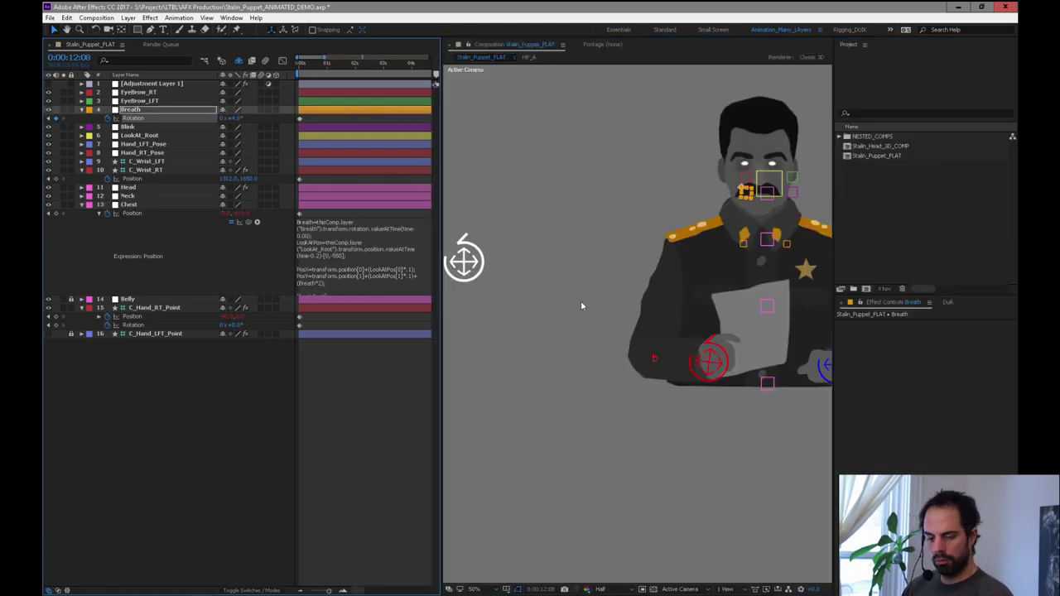
click(371, 291)
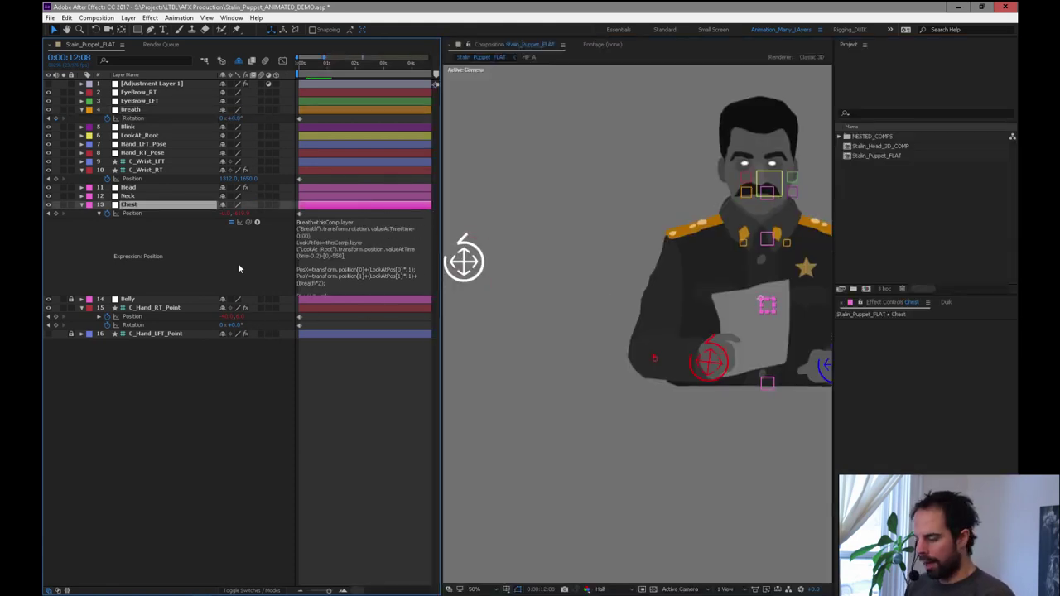
Show the shy layers again and open the Clavicle_RT layer's Rotation expression for editing.
click(239, 61)
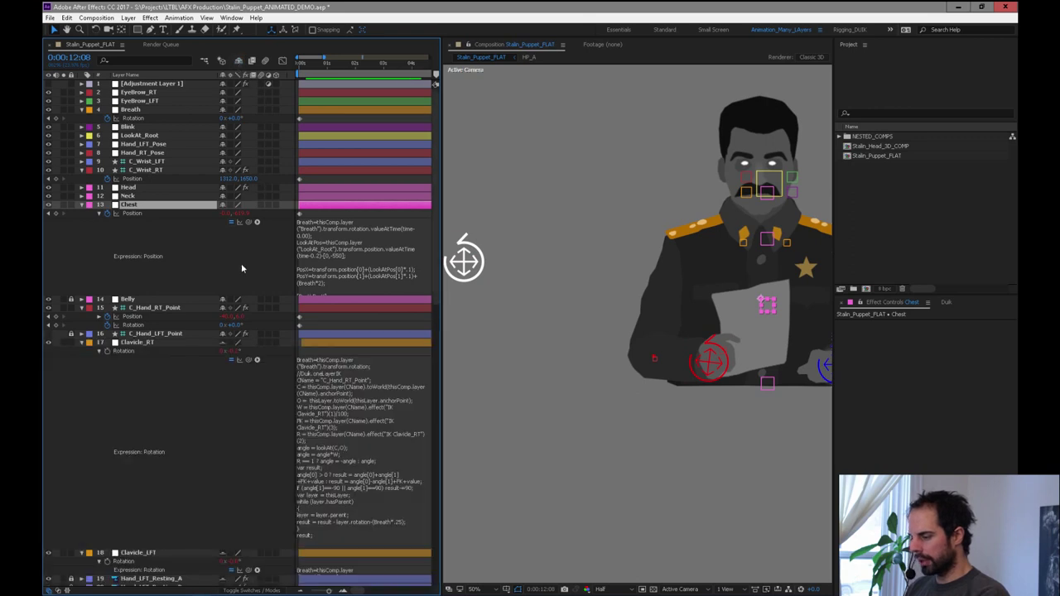
scroll(277, 286, down, 4)
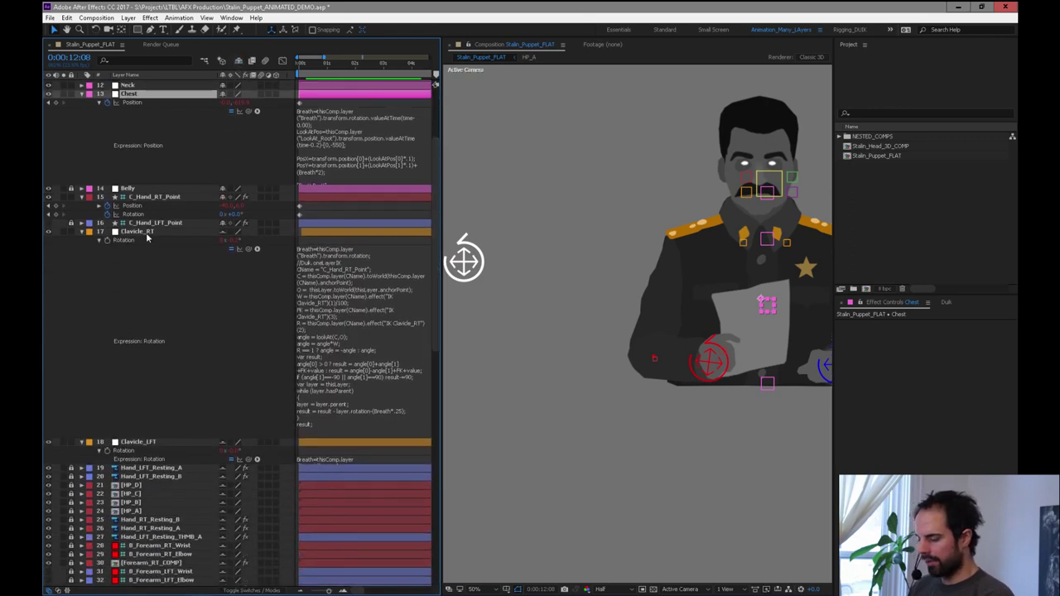
click(141, 232)
click(368, 310)
click(342, 420)
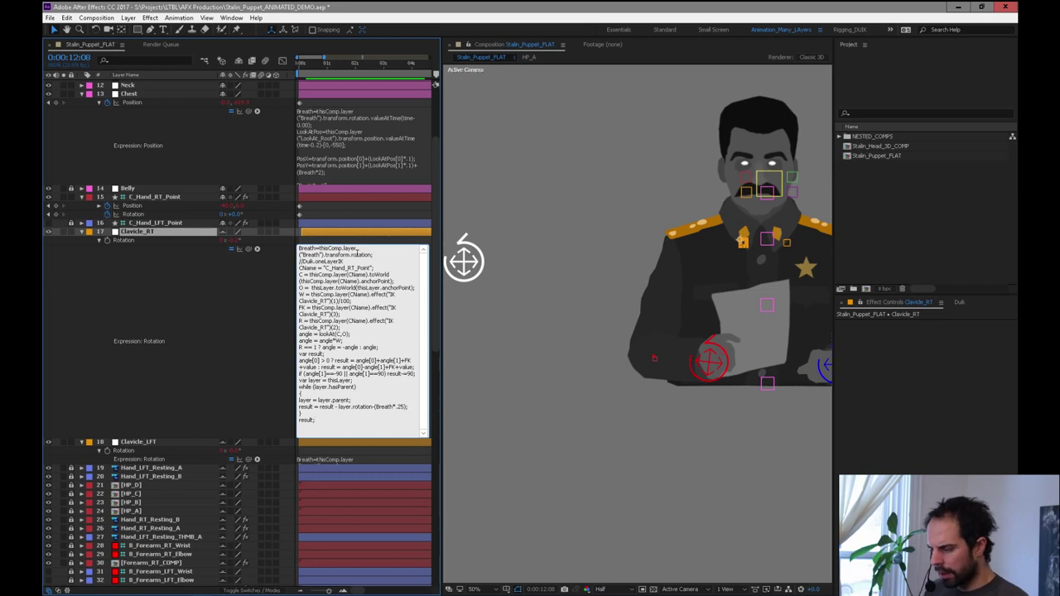
Examine the end of the Clavicle_RT expression, highlighting the layer.rotation-(Breath*.25) calculation and the final result line.
drag(411, 406, 298, 400)
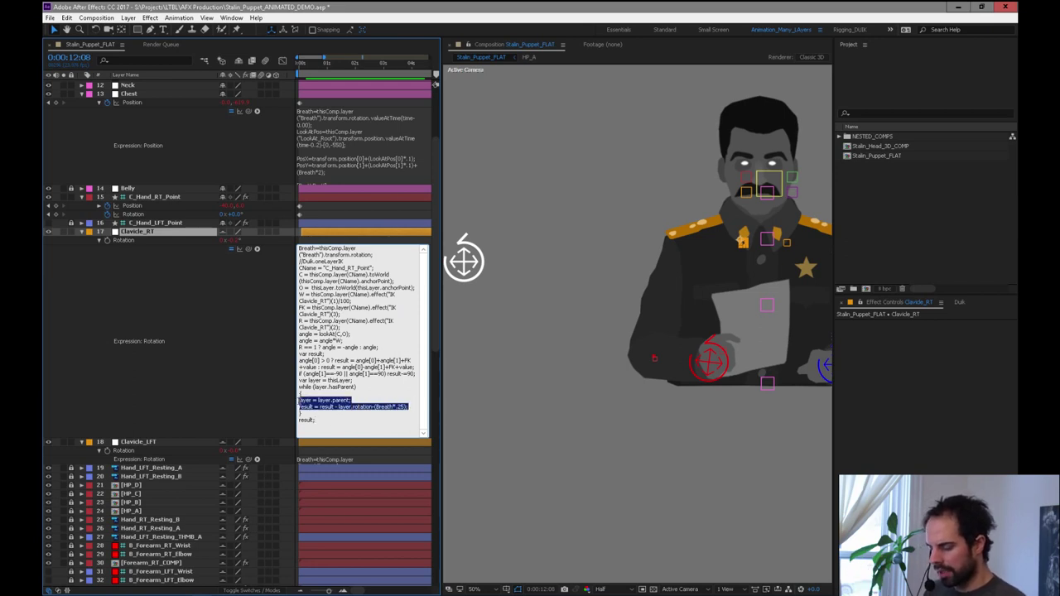
click(314, 407)
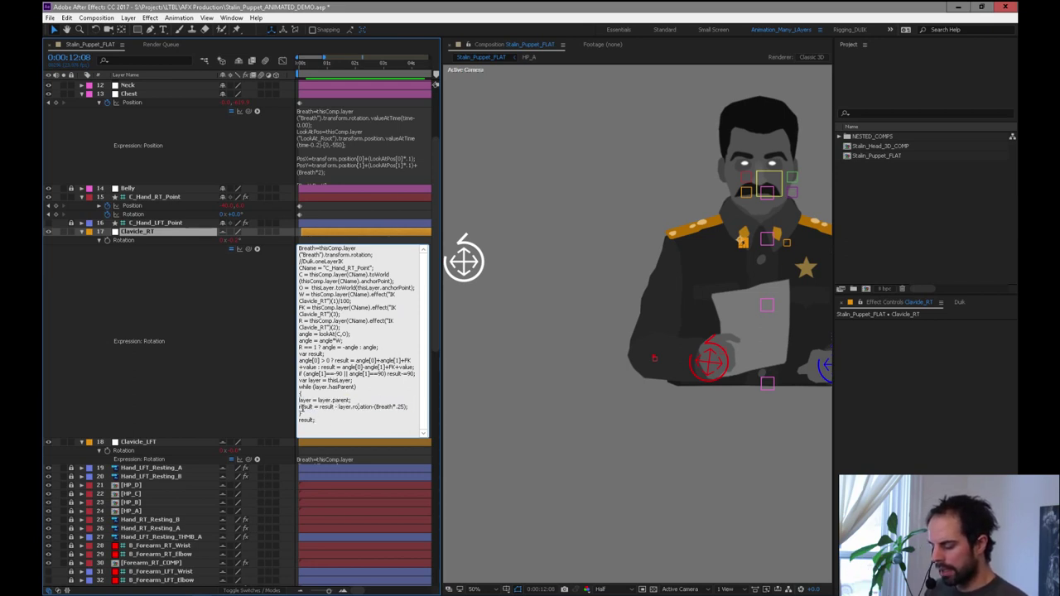
drag(300, 407, 337, 407)
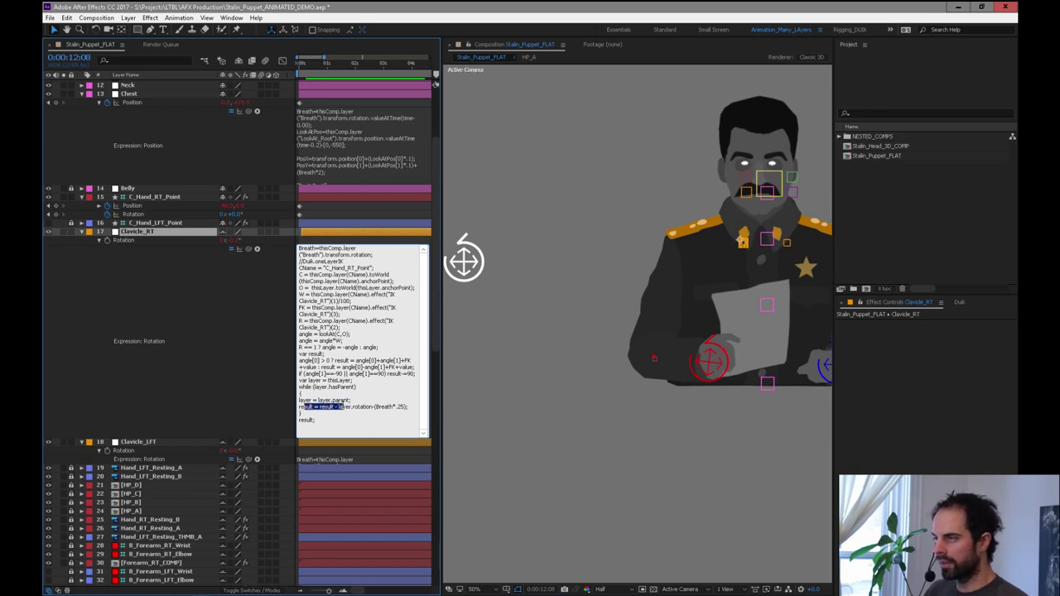
click(338, 412)
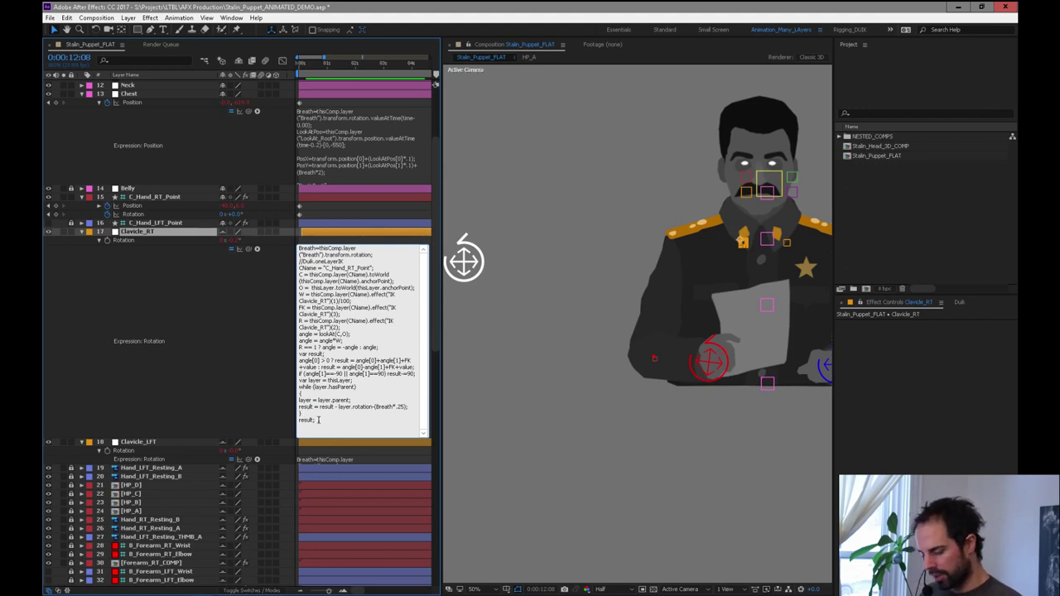
drag(312, 407, 377, 406)
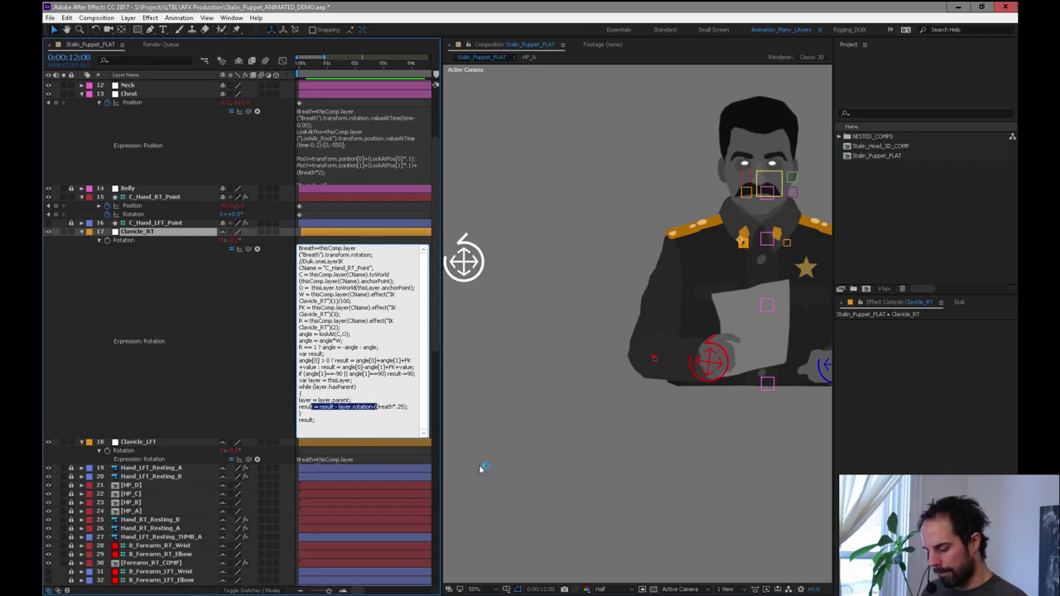
click(301, 408)
drag(301, 408, 404, 406)
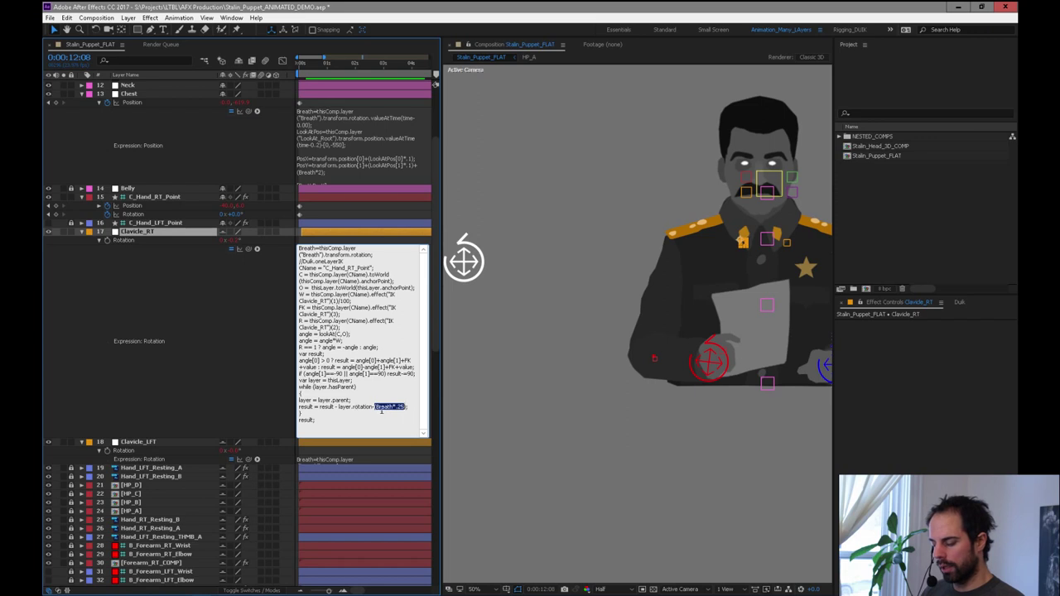
click(309, 421)
double_click(308, 421)
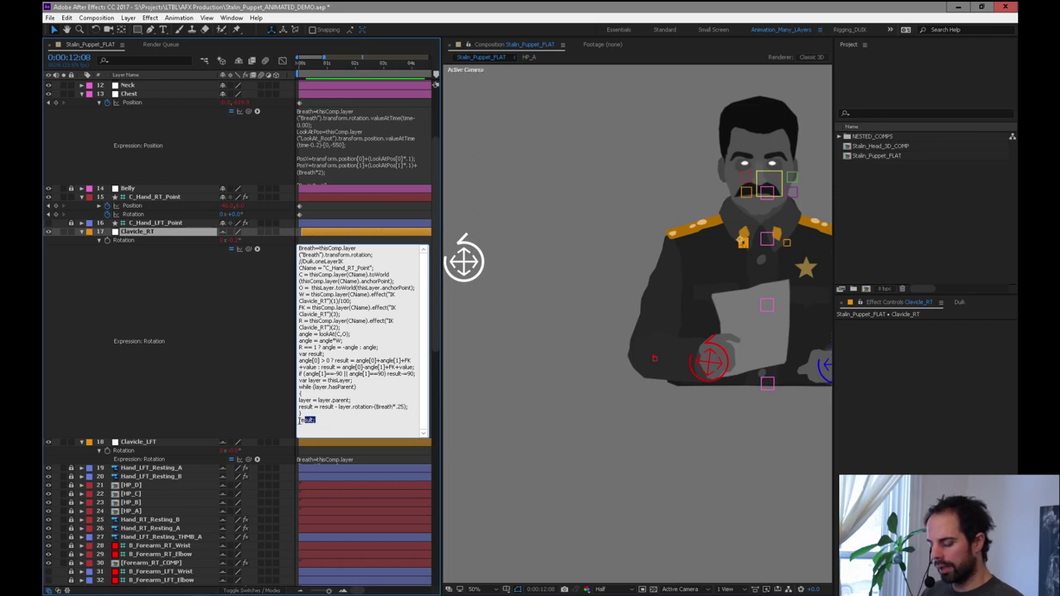
Highlight the result - layer.rotation-(Breath*.25) calculation and the opening Breath=thisComp.layer line in the Clavicle_RT Rotation expression.
drag(318, 407, 405, 407)
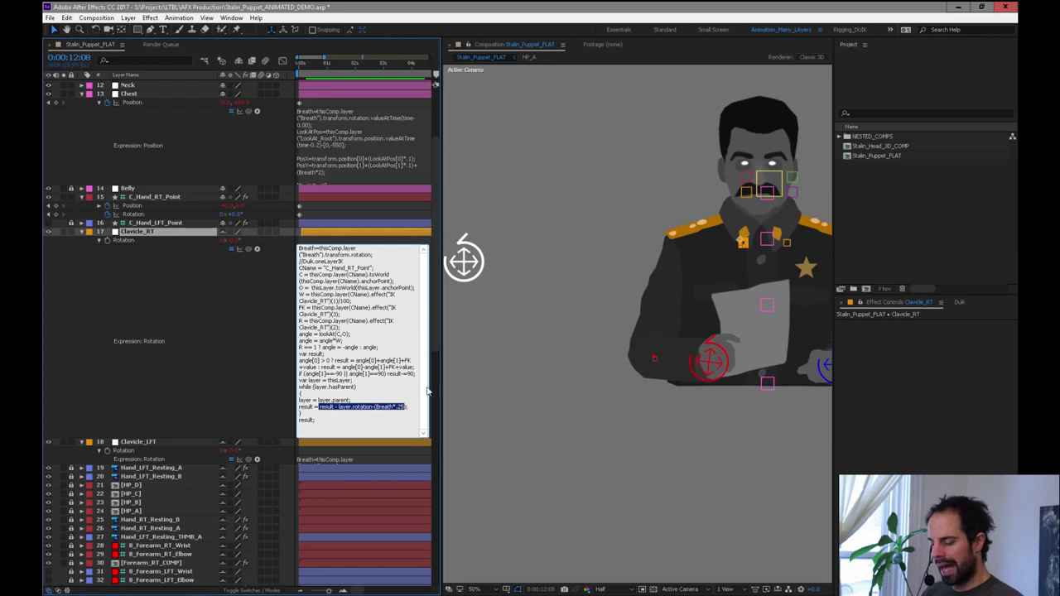
drag(436, 349, 436, 347)
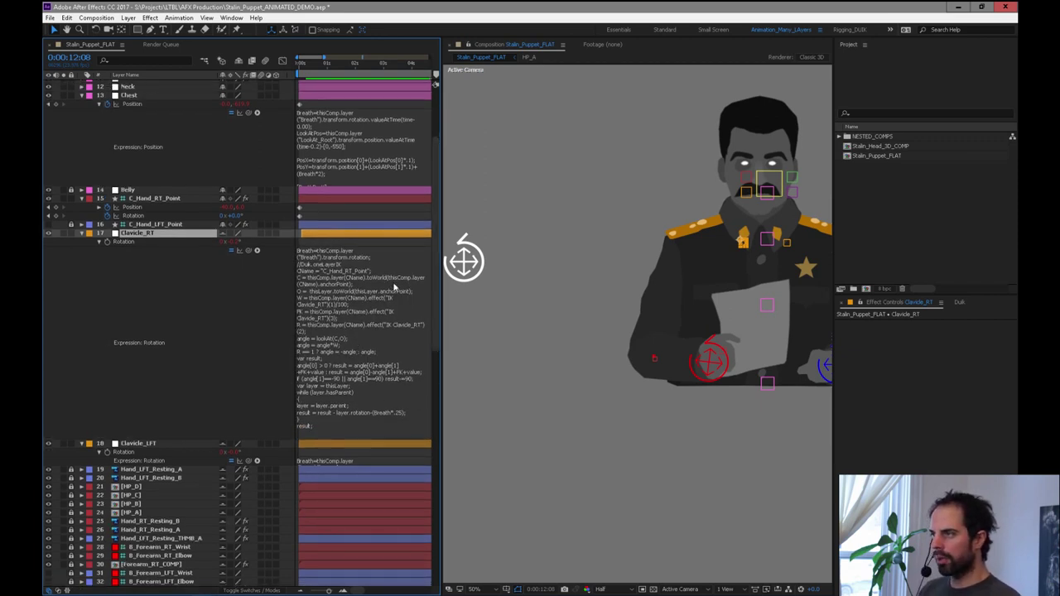
click(348, 257)
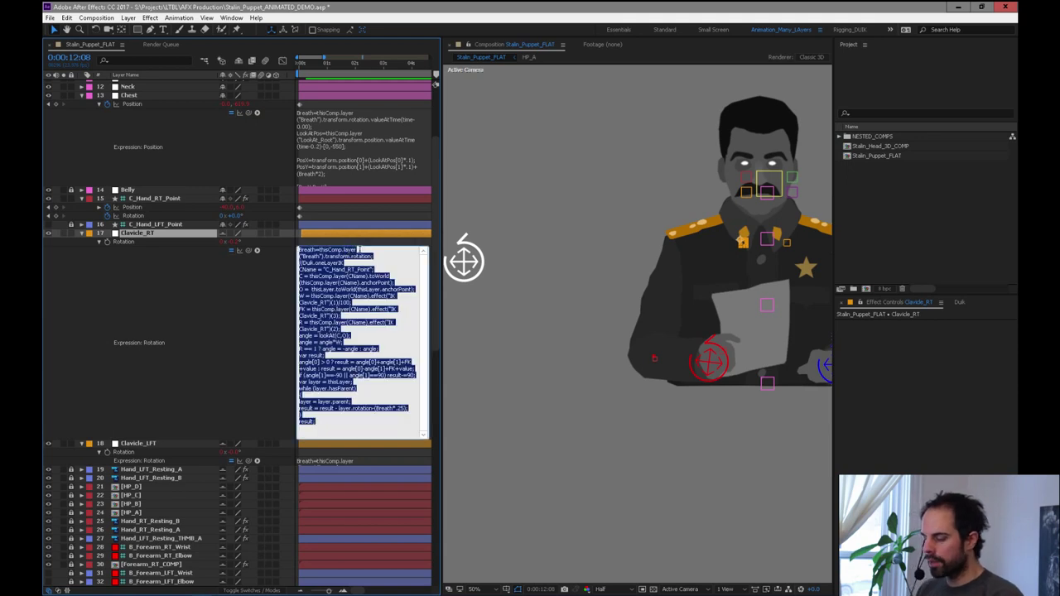
click(360, 250)
drag(362, 249, 297, 249)
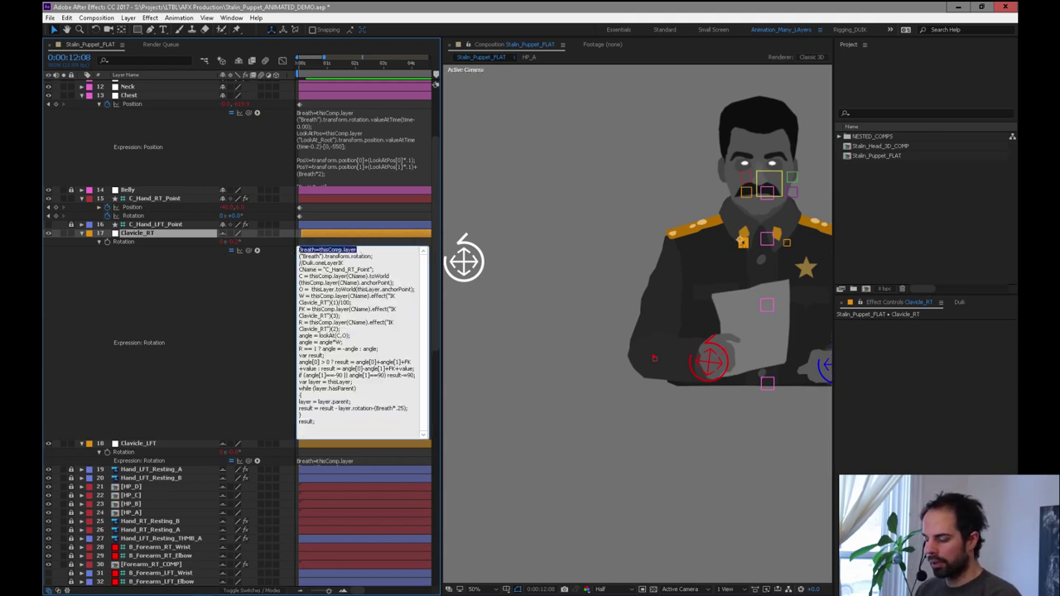
Try a semicolon after thisComp.layer in the first line of the Clavicle_RT expression, and remove it again.
click(359, 250)
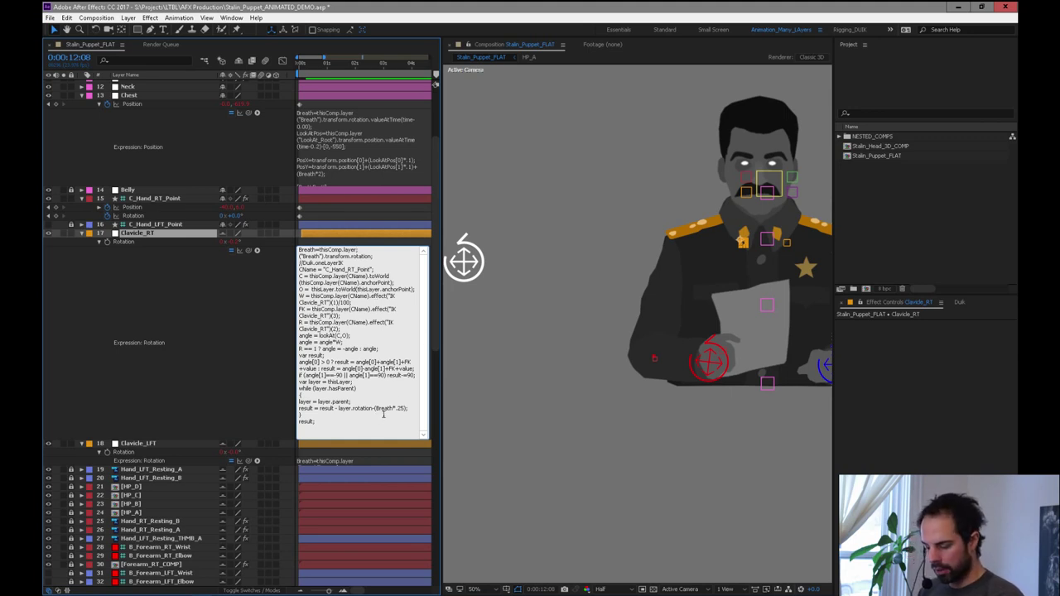
drag(373, 408, 406, 405)
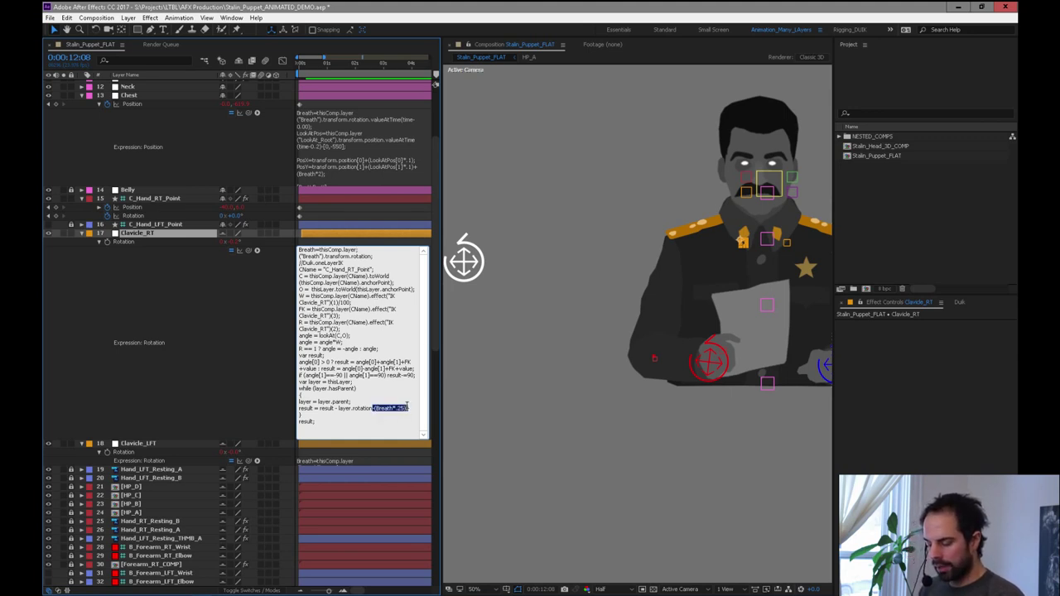
click(167, 280)
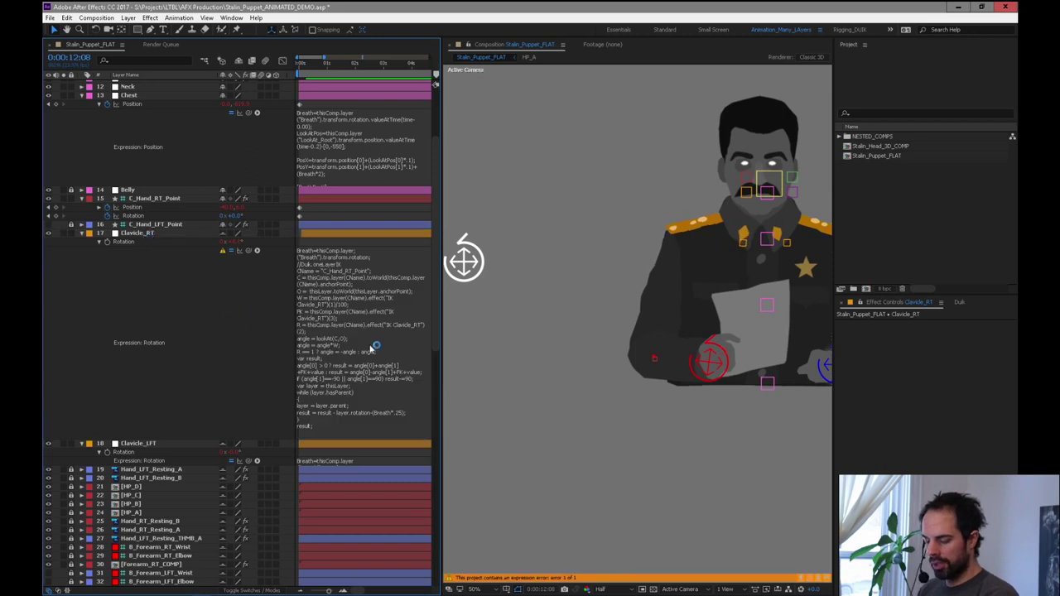
click(361, 250)
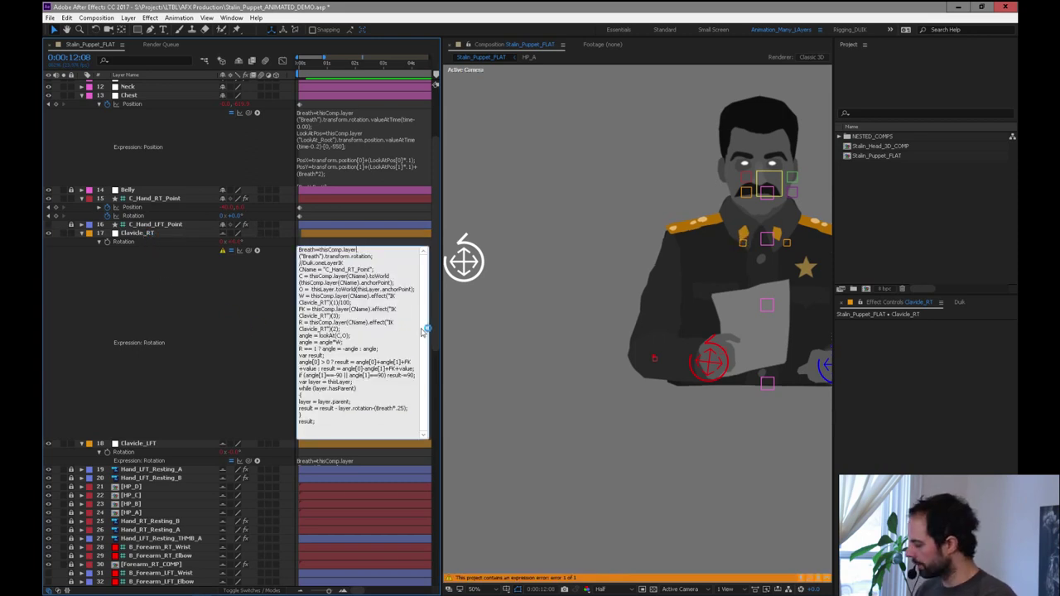
click(427, 332)
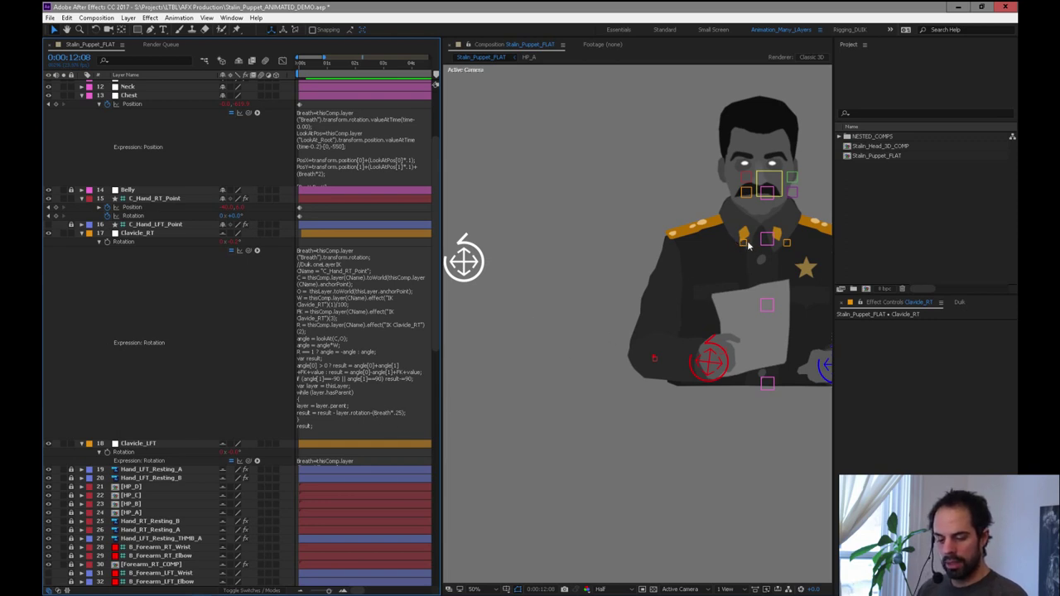
Try changing the Breath control's rotation and moving the C_Wrist_RT control, and undo the changes.
scroll(436, 338, up, 3)
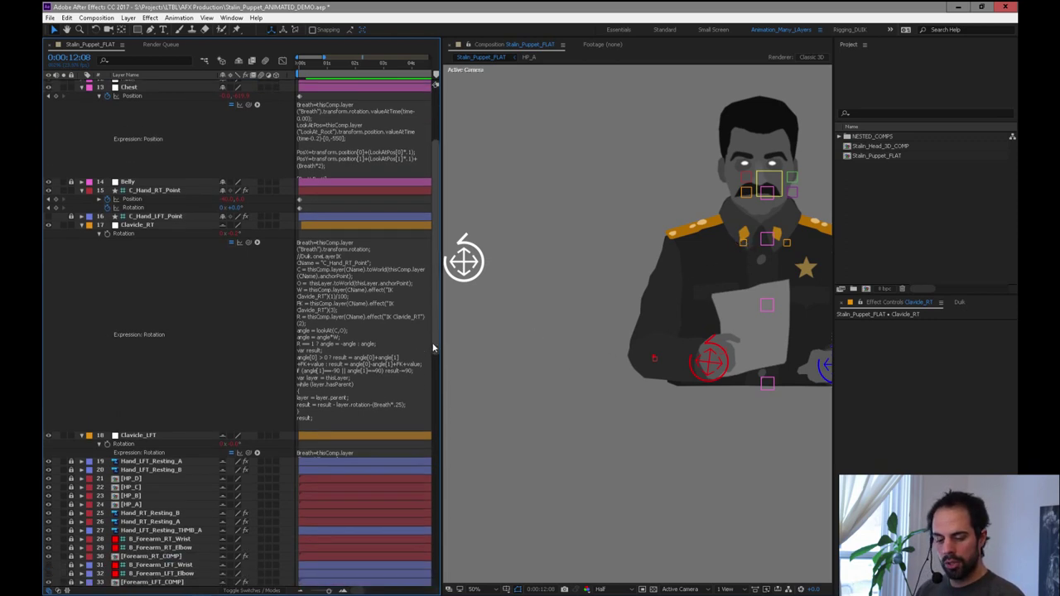
drag(436, 318, 436, 227)
drag(235, 118, 241, 118)
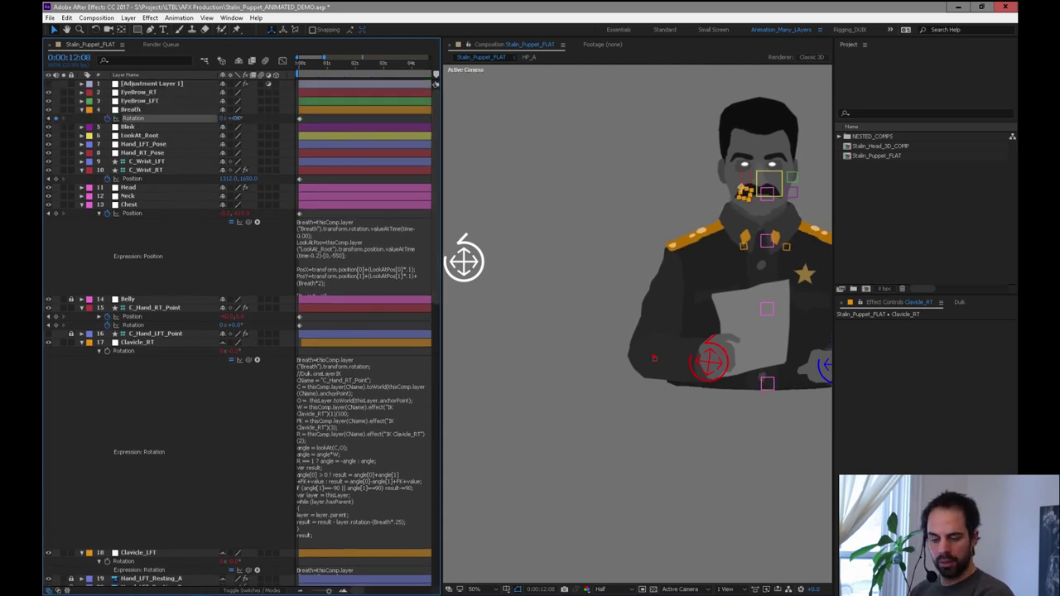
click(717, 377)
drag(716, 377, 693, 293)
key(ctrl+z)
mouse_move(551, 338)
mouse_down()
mouse_move(604, 322)
mouse_move(584, 357)
mouse_move(564, 347)
mouse_up()
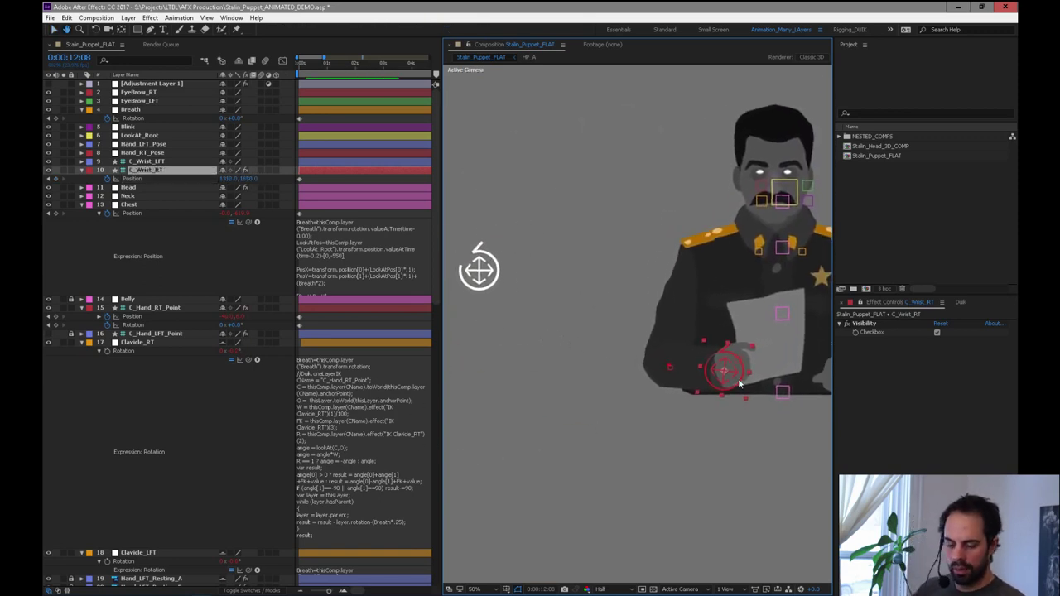
Select the C_Hand_RT_Point control and reveal its Position expression in full.
click(492, 283)
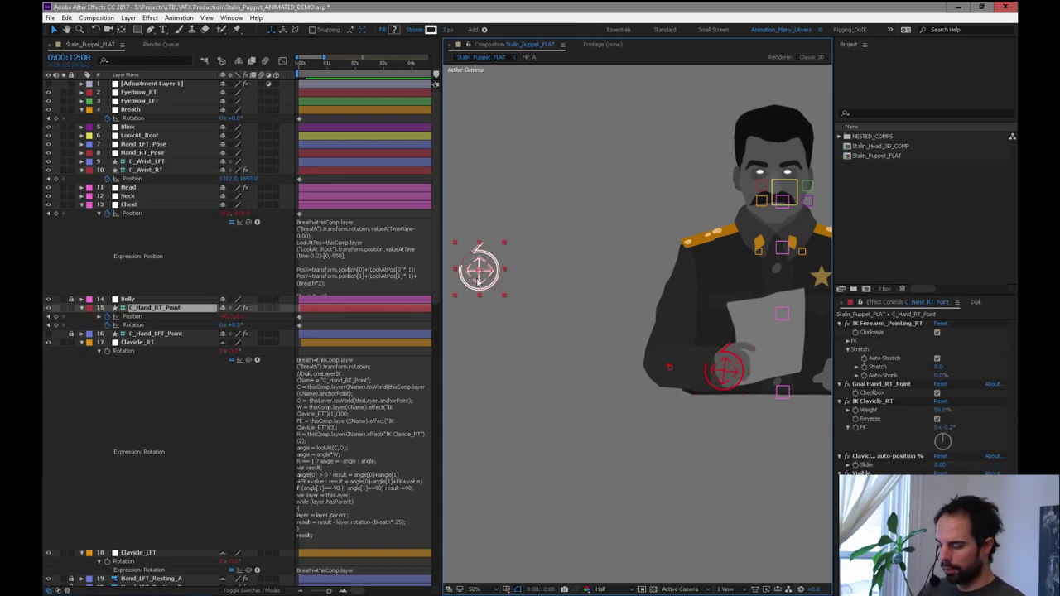
mouse_move(494, 283)
mouse_down()
mouse_move(535, 257)
mouse_move(552, 268)
mouse_move(520, 127)
mouse_move(521, 302)
mouse_move(474, 263)
mouse_move(595, 177)
mouse_move(515, 308)
mouse_move(574, 174)
mouse_move(486, 282)
mouse_up()
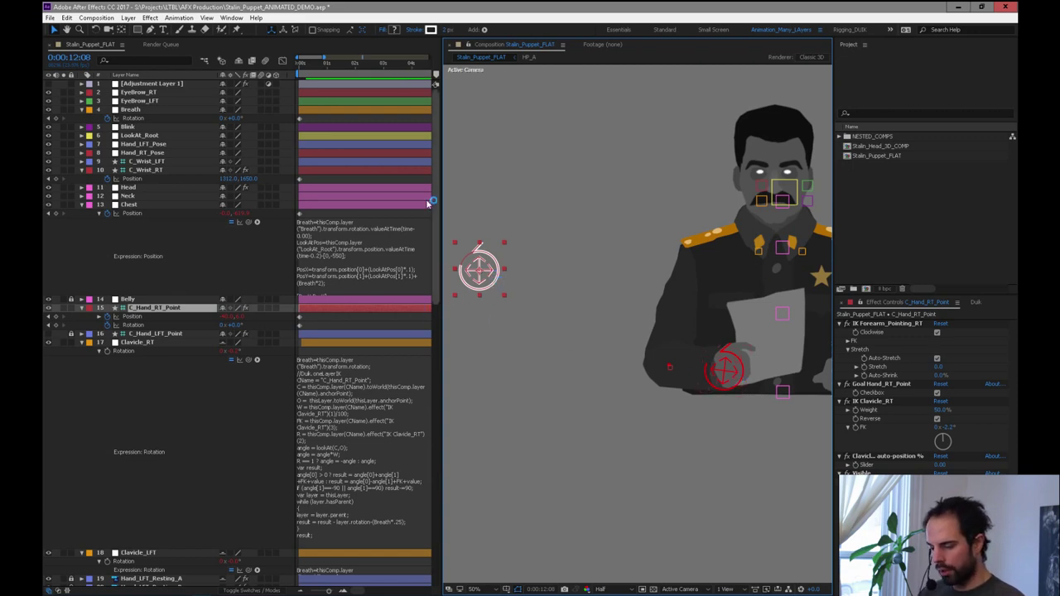
click(99, 317)
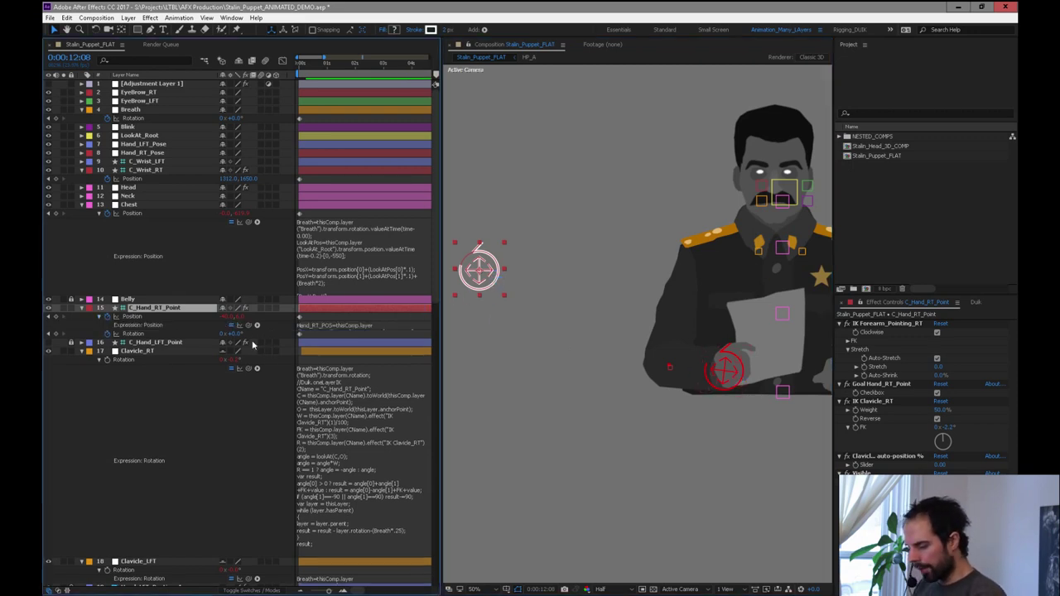
drag(324, 329, 331, 379)
Test how C_Wrist_RT drives the pointing control, undo the move, and highlight the Duik code in the Clavicle_RT expression.
drag(724, 378, 704, 355)
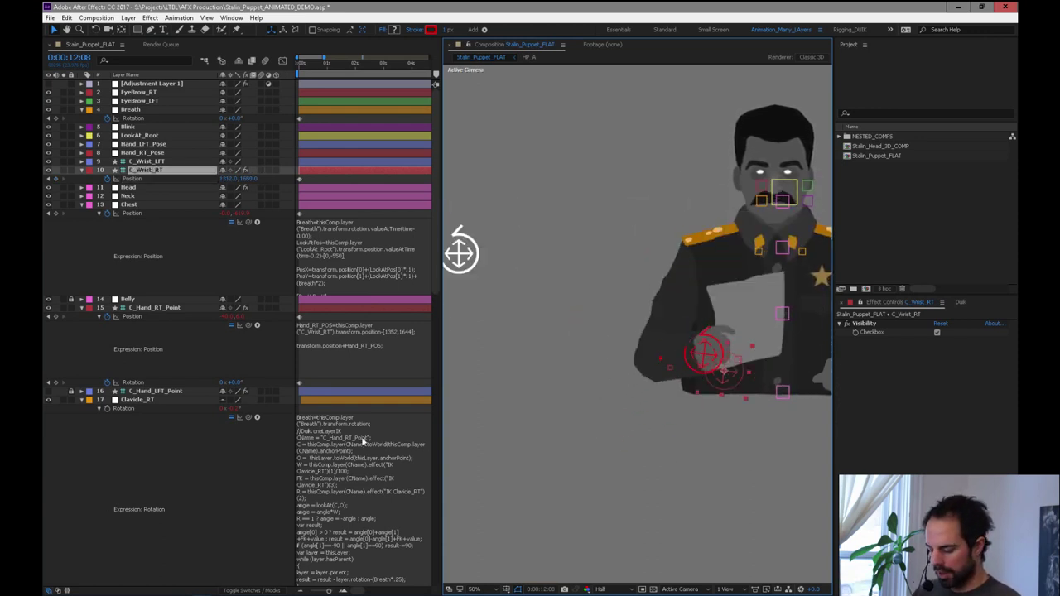
key(ctrl+z)
click(333, 424)
drag(320, 422, 368, 535)
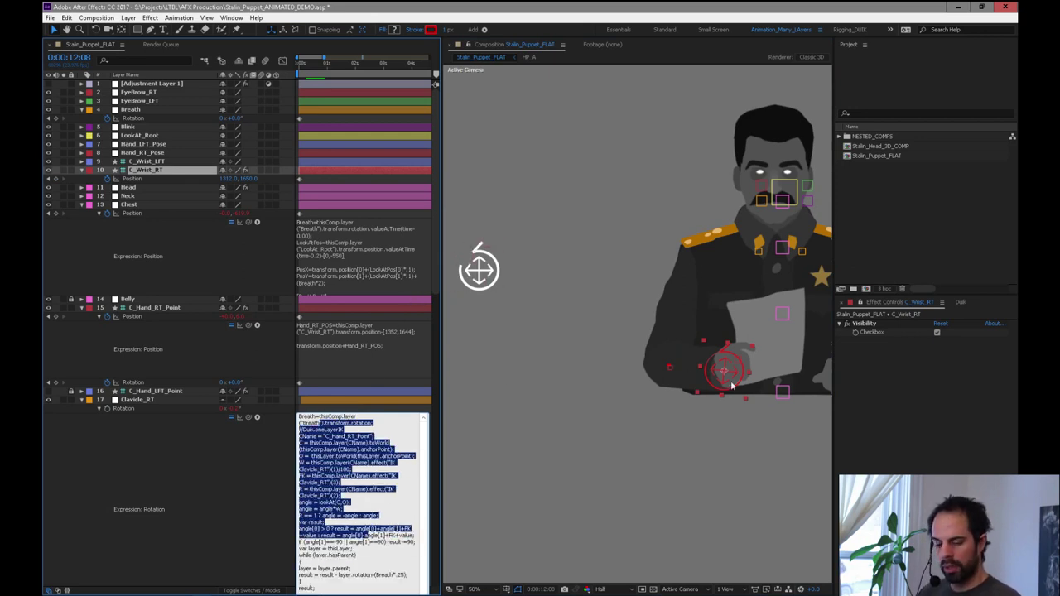
click(387, 399)
mouse_move(727, 379)
mouse_down()
mouse_move(631, 367)
mouse_move(744, 291)
mouse_move(648, 417)
mouse_move(585, 293)
mouse_move(696, 249)
mouse_move(709, 390)
mouse_move(662, 378)
mouse_move(725, 370)
mouse_up()
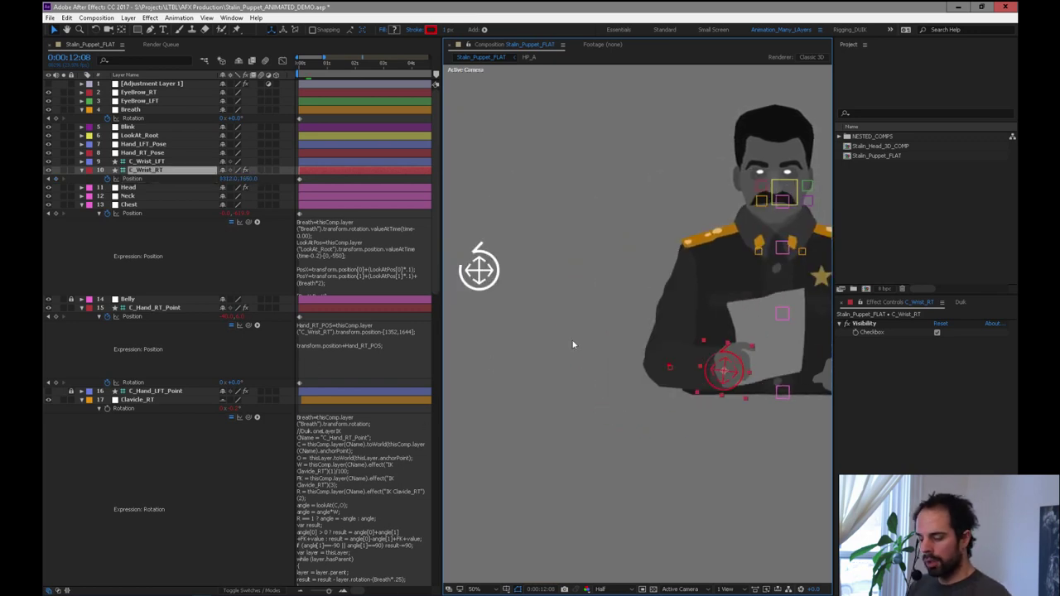
drag(667, 425, 542, 428)
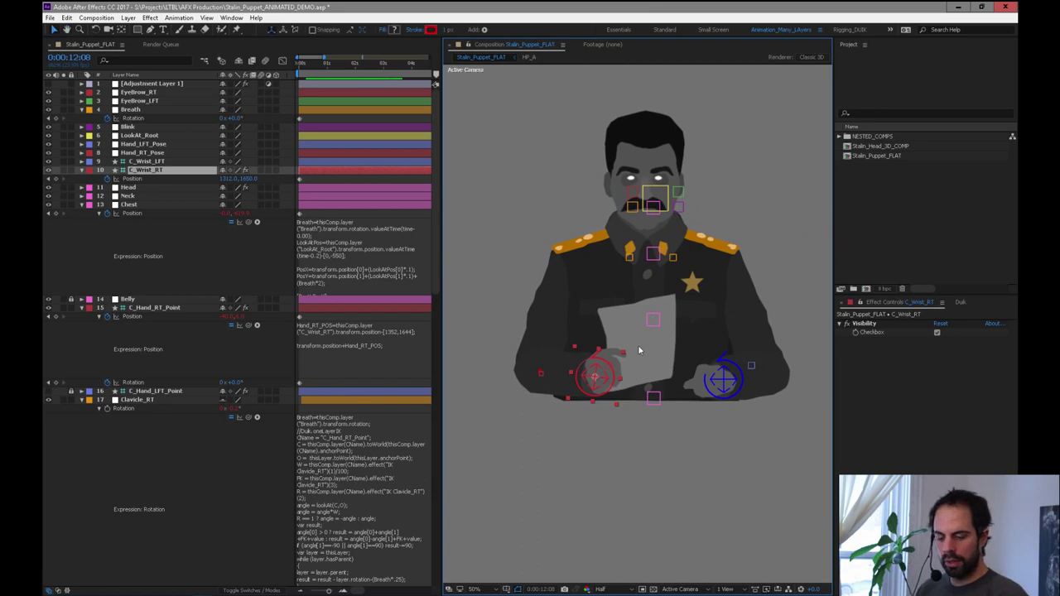
Collapse the properties of the Chest, C_Hand_RT_Point, Clavicle_RT and Clavicle_LFT layers.
click(134, 204)
click(82, 205)
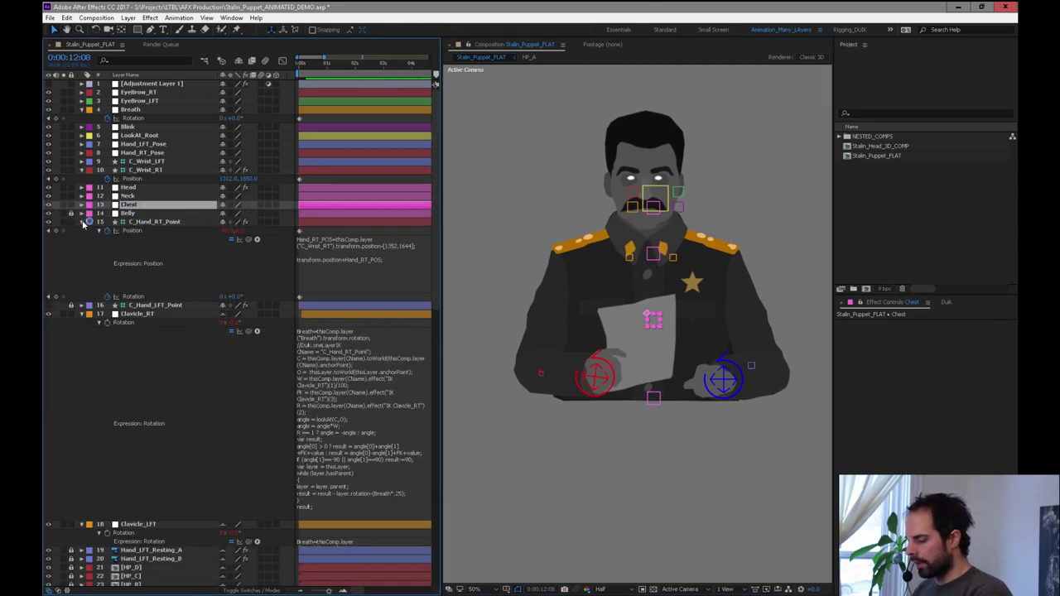
click(82, 222)
click(82, 239)
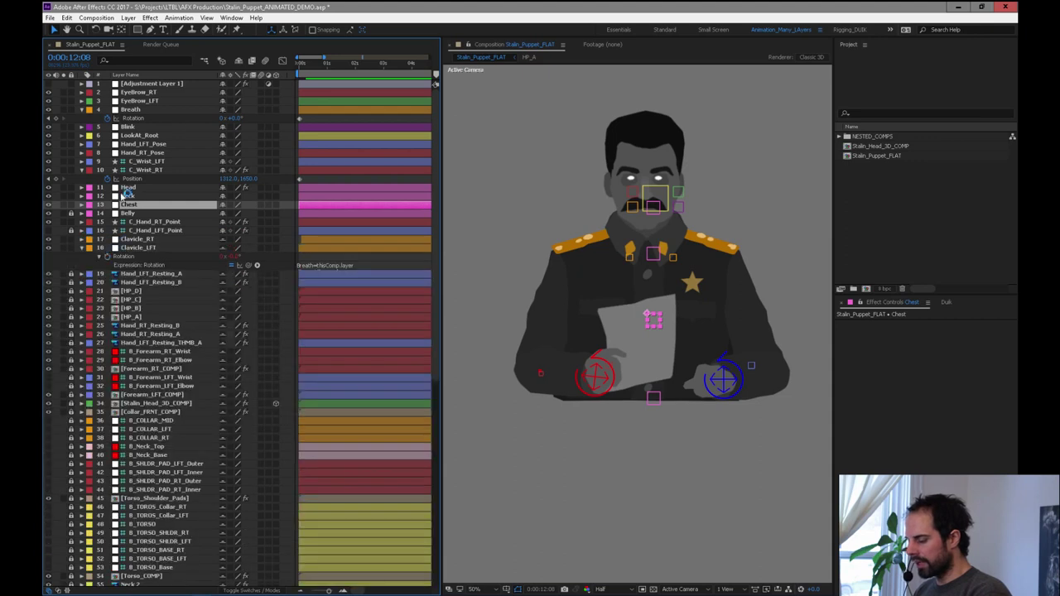
click(82, 249)
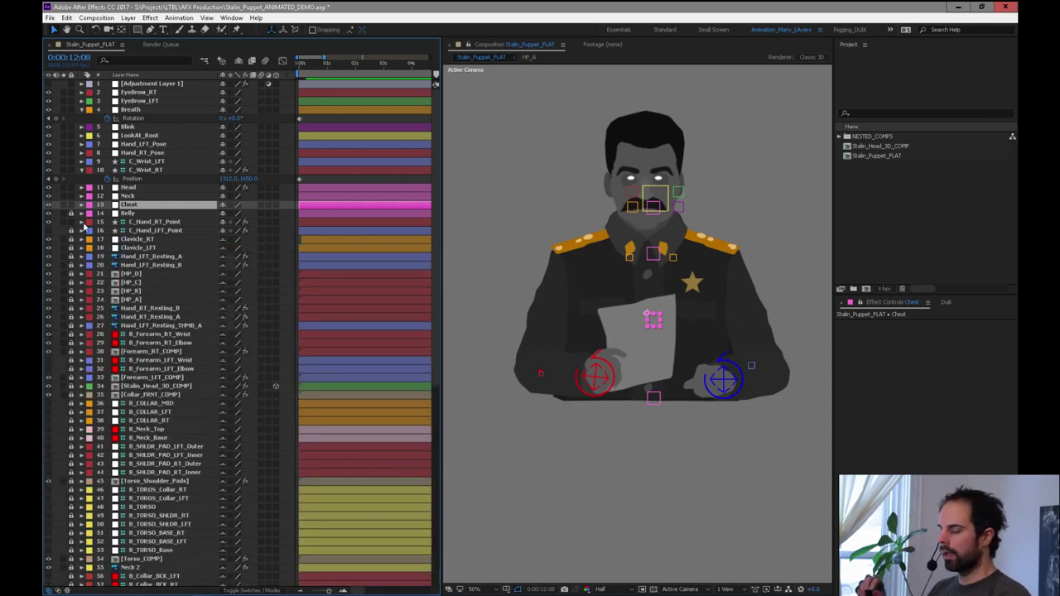
Try moving the puppet's right wrist control around the chest area, and undo the move.
click(142, 196)
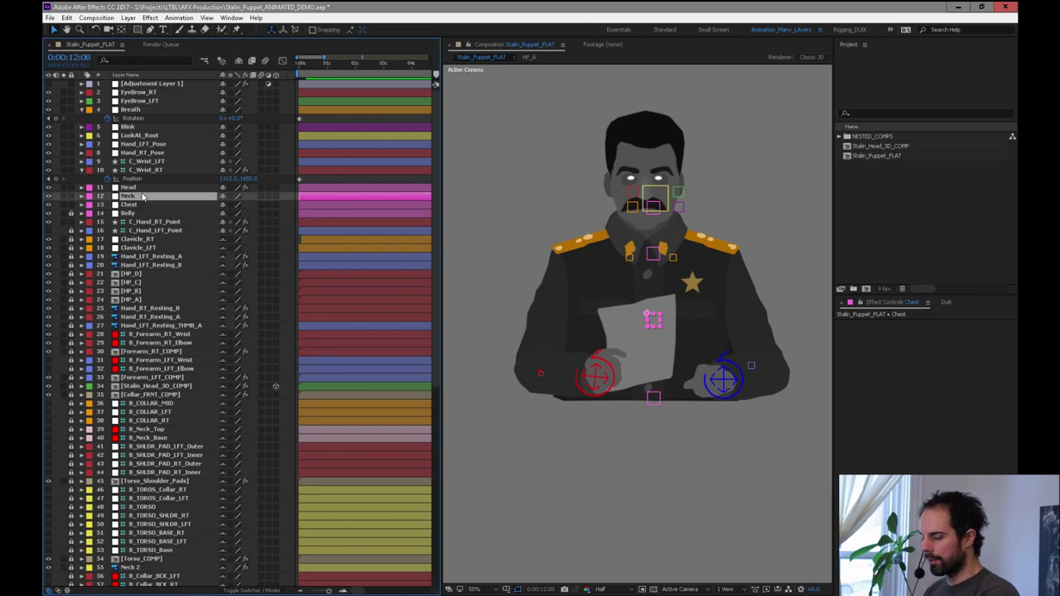
click(654, 322)
drag(611, 383, 516, 314)
drag(637, 272, 538, 369)
key(ctrl+z)
Pick out the Chest and Neck controls on the puppet, return the playhead to 0:00:00:00 and clear the selection.
click(655, 323)
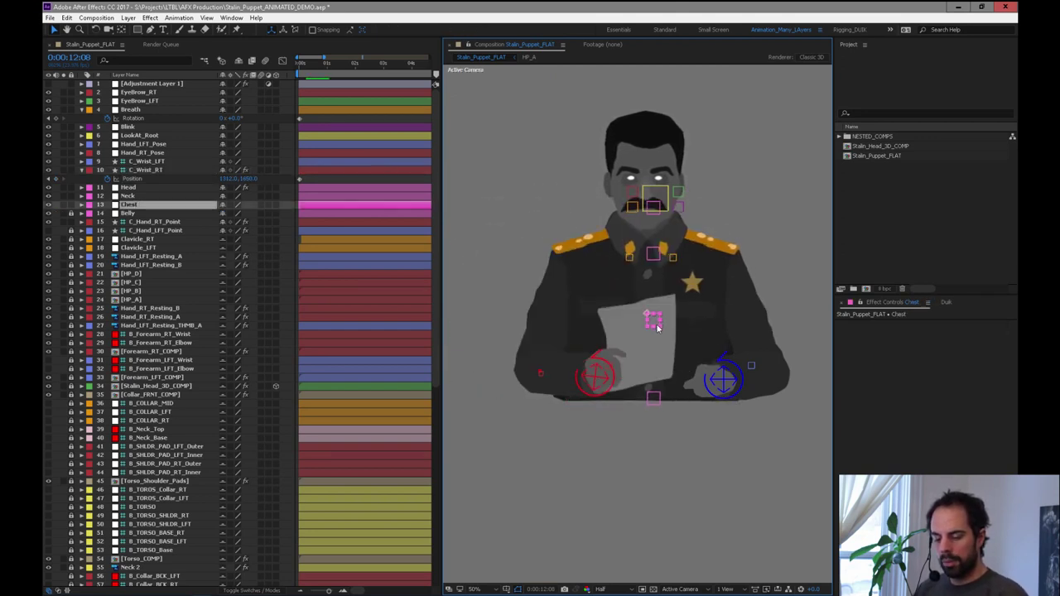
click(655, 258)
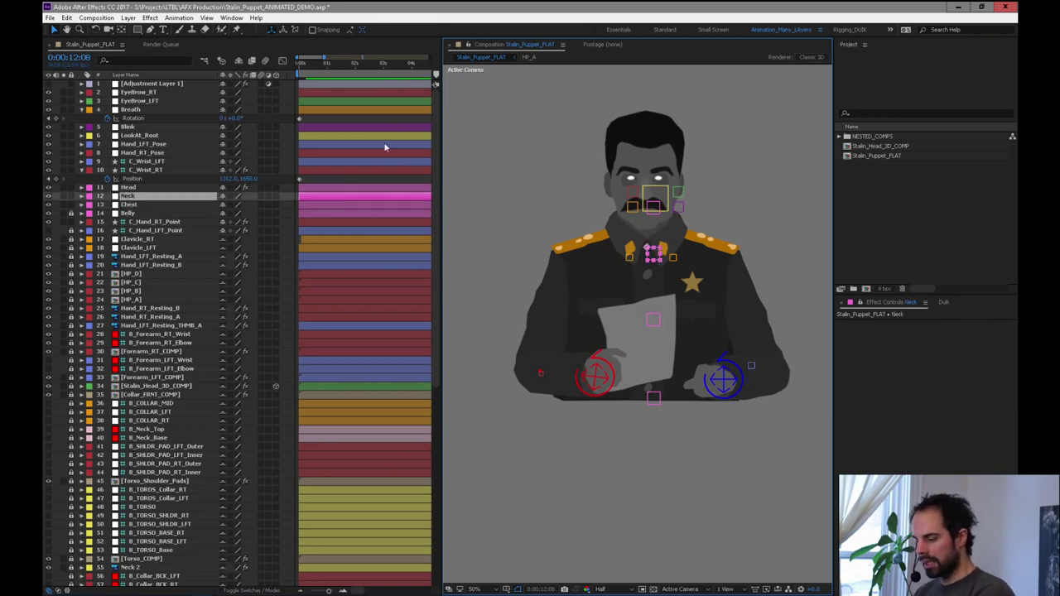
drag(305, 66, 265, 65)
click(317, 243)
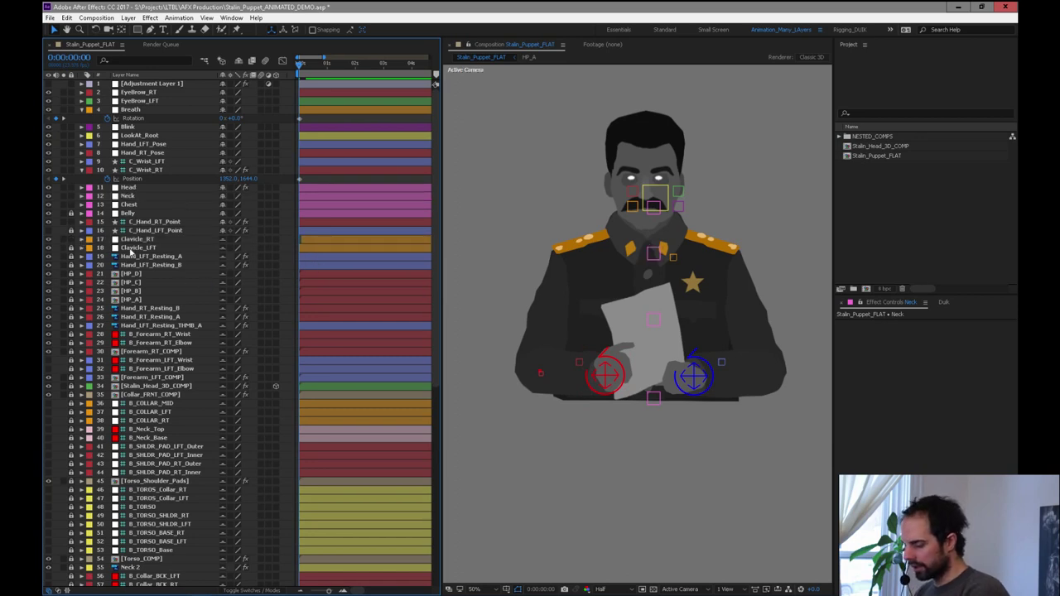
Lock the Clavicle_RT layer.
click(325, 242)
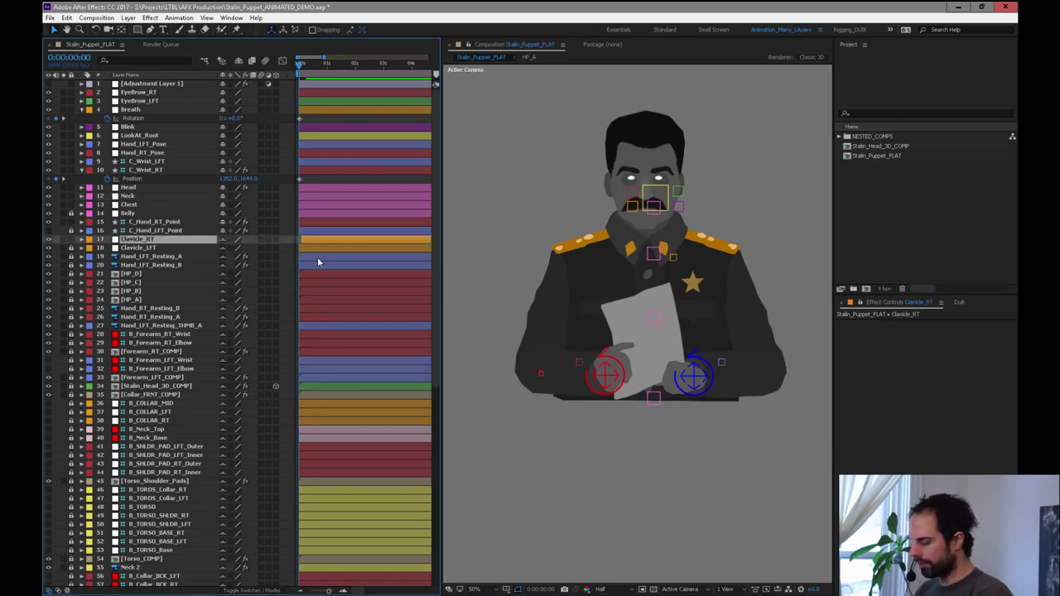
click(72, 239)
Turn on visibility for the five B_TORSO_BCK bone layers and solo them together with the TORSO_BCK artwork to inspect the back torso's puppet points.
drag(435, 257, 408, 502)
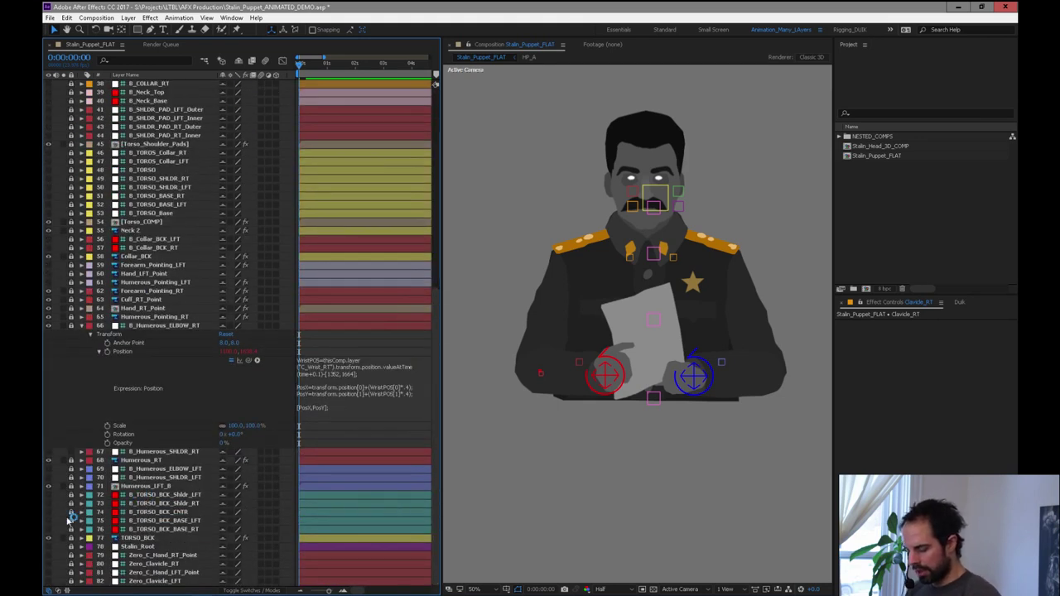
drag(49, 494, 50, 529)
drag(63, 487, 65, 530)
click(65, 487)
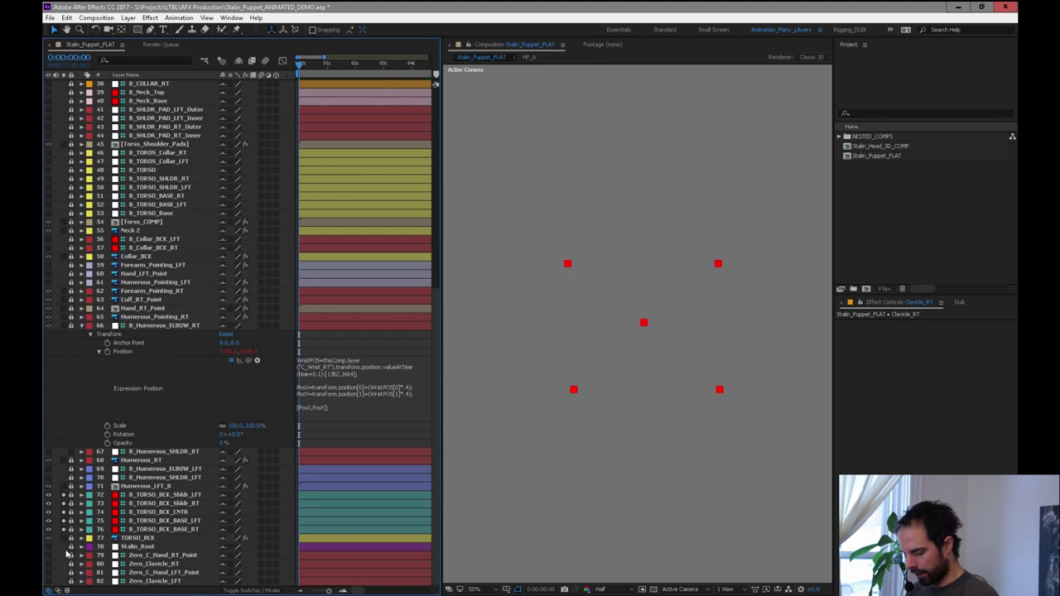
click(64, 539)
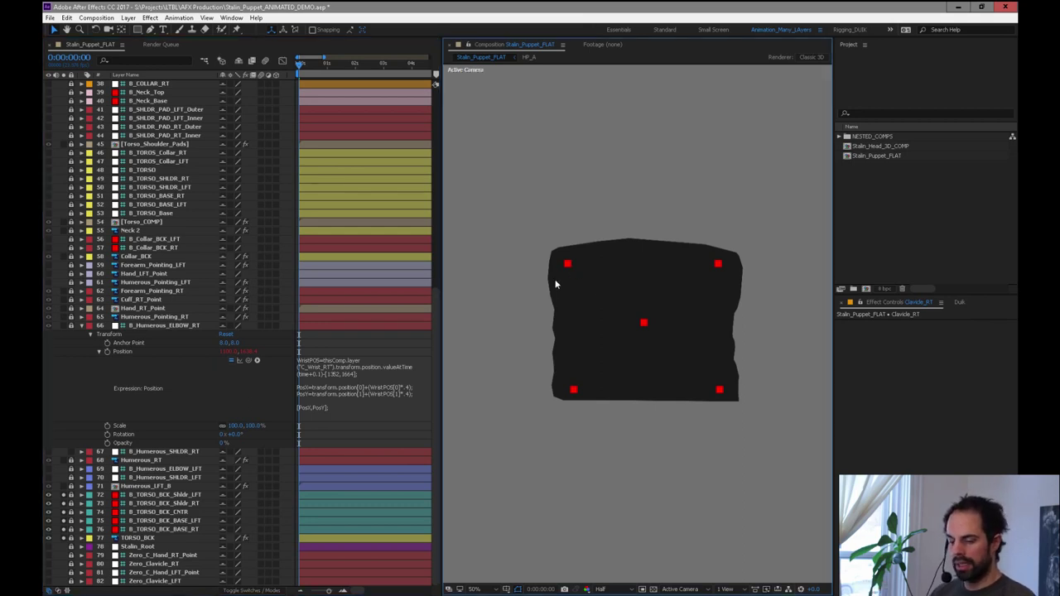
mouse_move(568, 265)
mouse_down()
mouse_move(593, 210)
mouse_move(557, 274)
mouse_move(568, 266)
mouse_up()
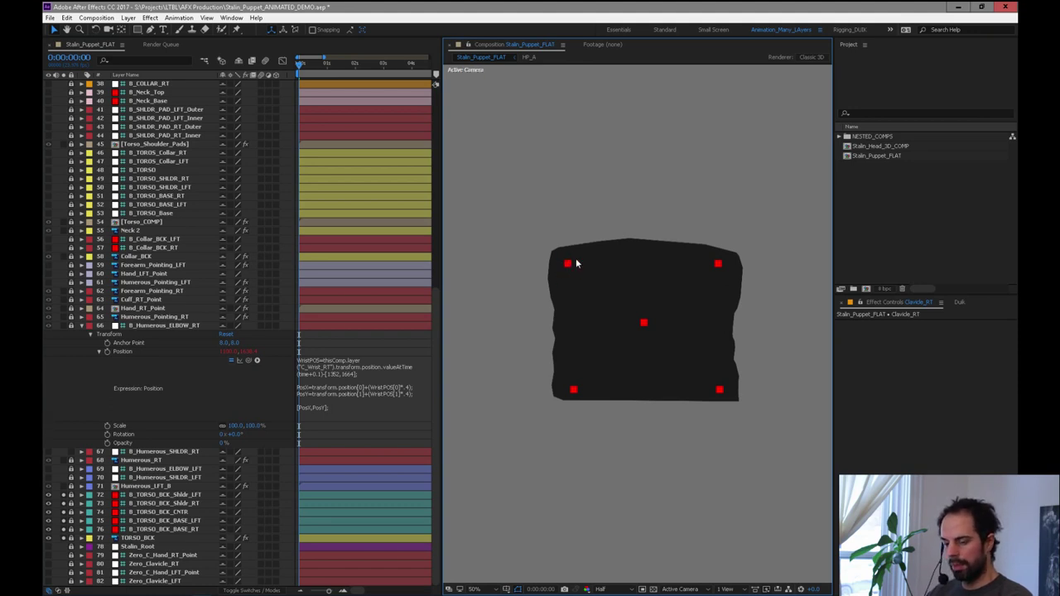
click(147, 497)
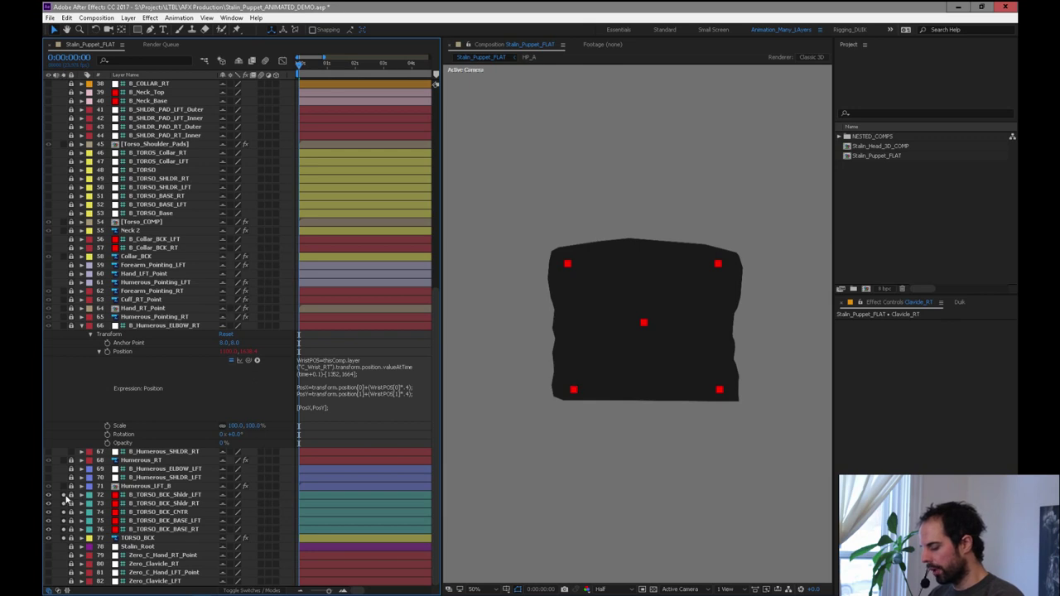
Unsolo the back torso layers and hide TORSO_BCK and its five bone layers, keeping Humerous_LFT_B visible.
click(64, 537)
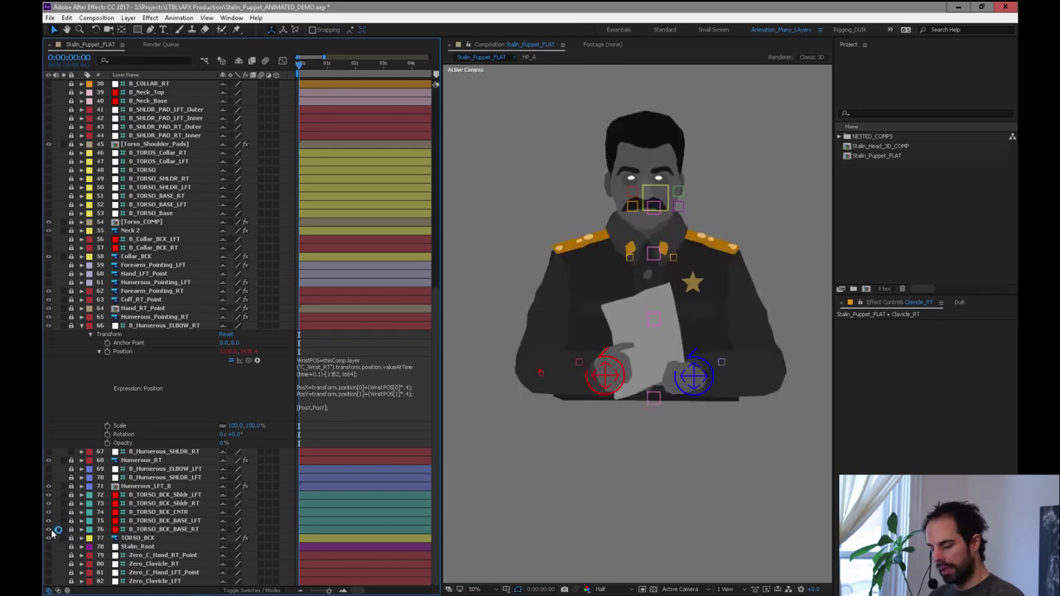
drag(49, 538, 49, 486)
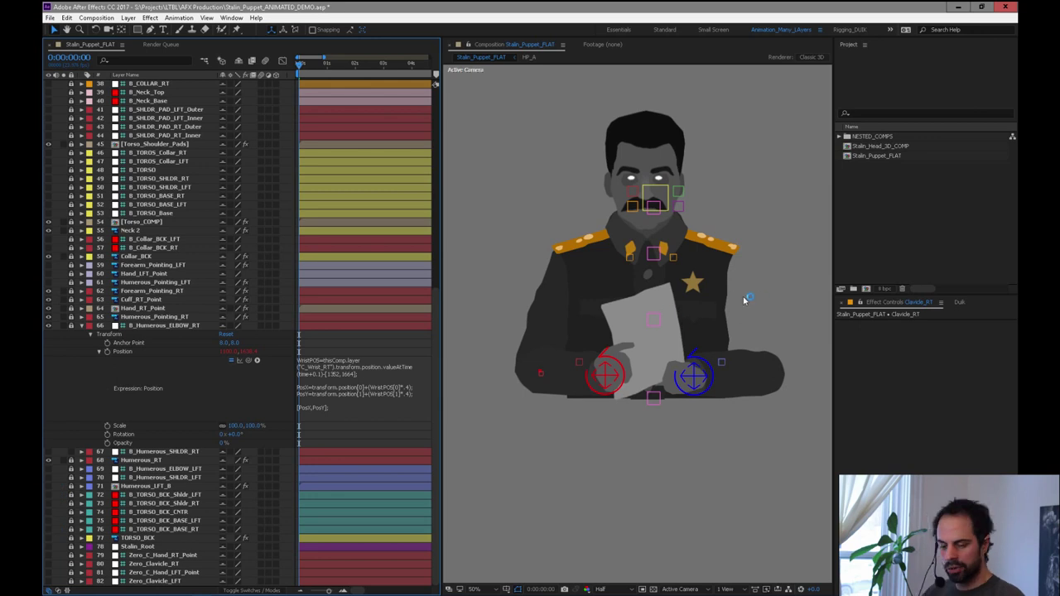
click(49, 486)
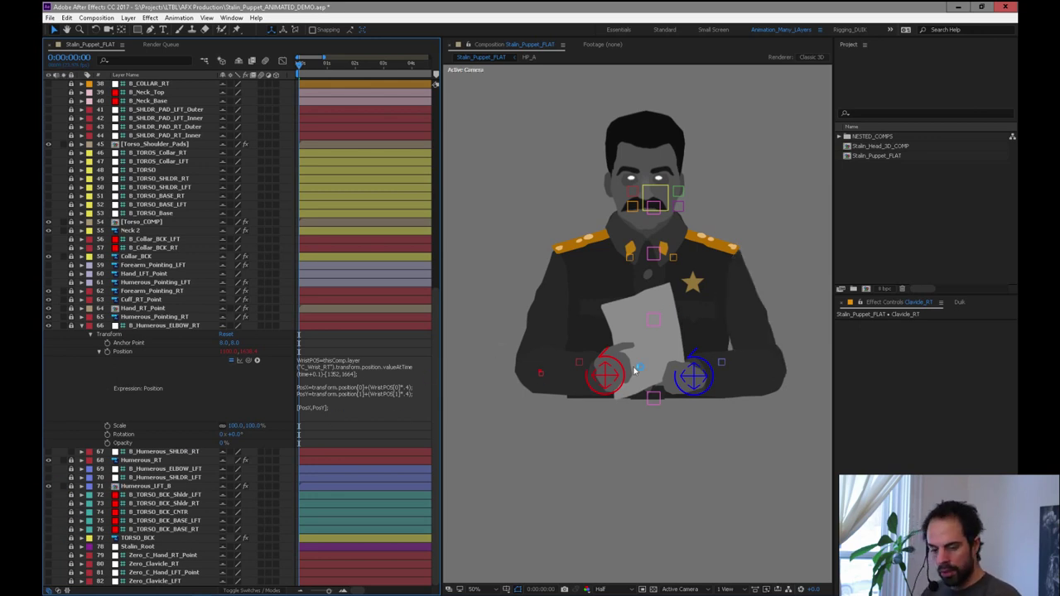
At 0:00:00:16, try moving the Neck and Chest controls and undo the changes.
click(657, 257)
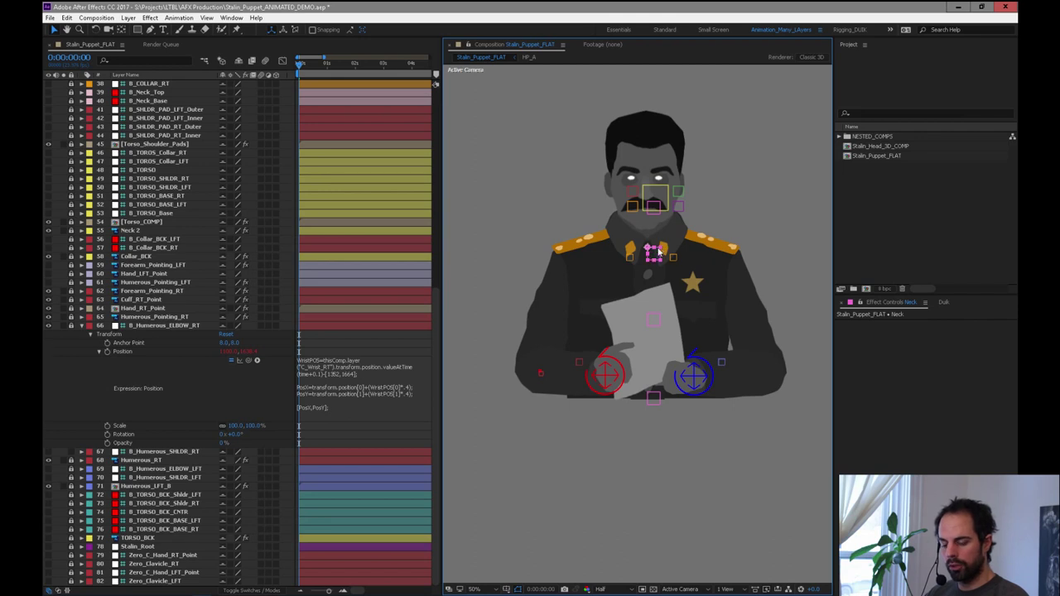
click(319, 68)
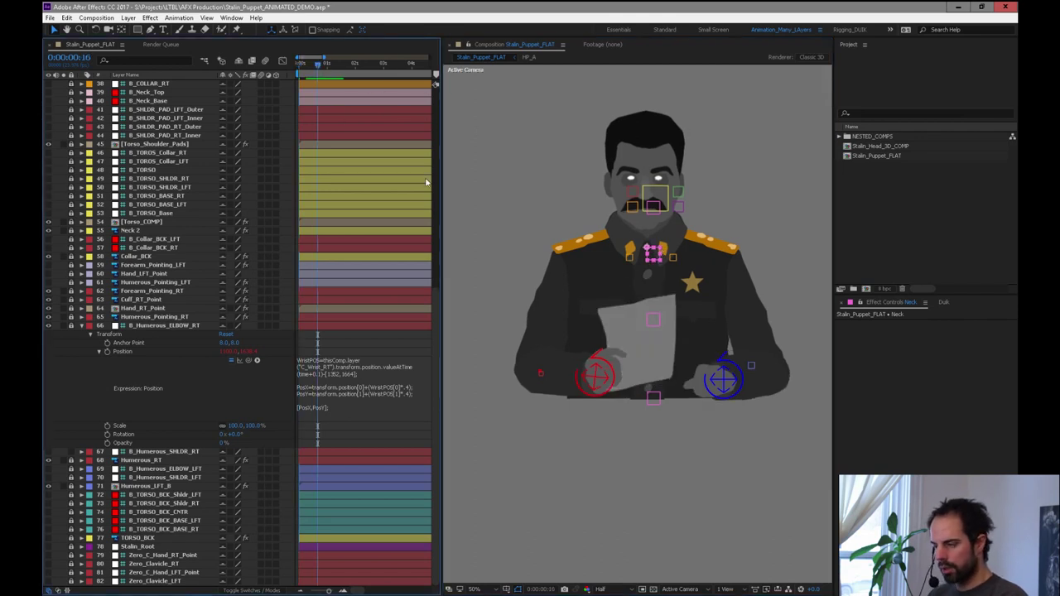
mouse_move(654, 258)
mouse_down()
mouse_move(654, 220)
mouse_move(665, 231)
mouse_move(651, 208)
mouse_move(643, 227)
mouse_move(665, 237)
mouse_move(655, 201)
mouse_move(642, 263)
mouse_up()
key(ctrl+z)
key(ctrl+z)
key(ctrl+z)
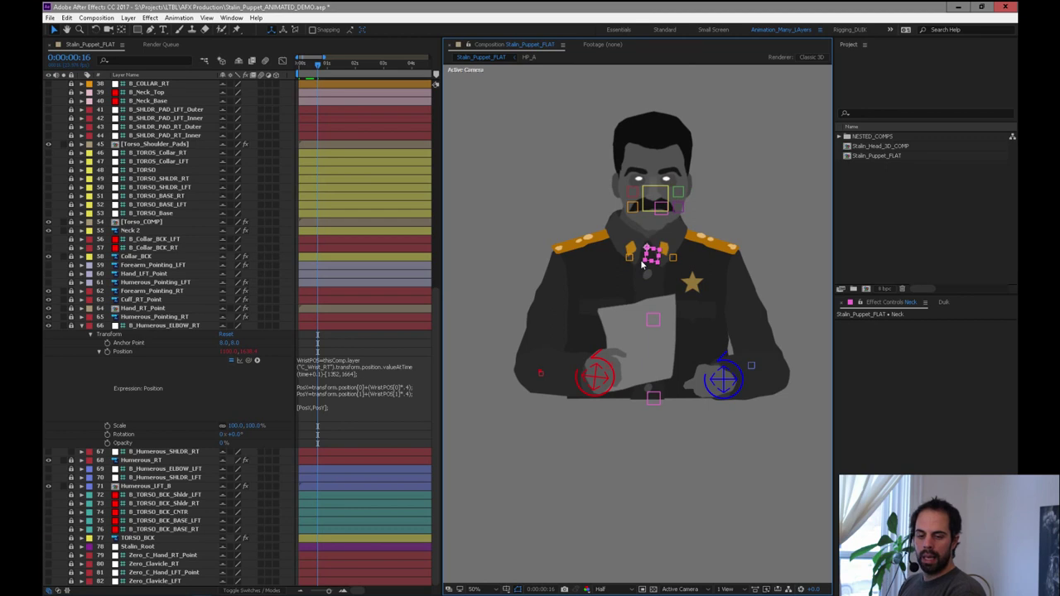
click(654, 320)
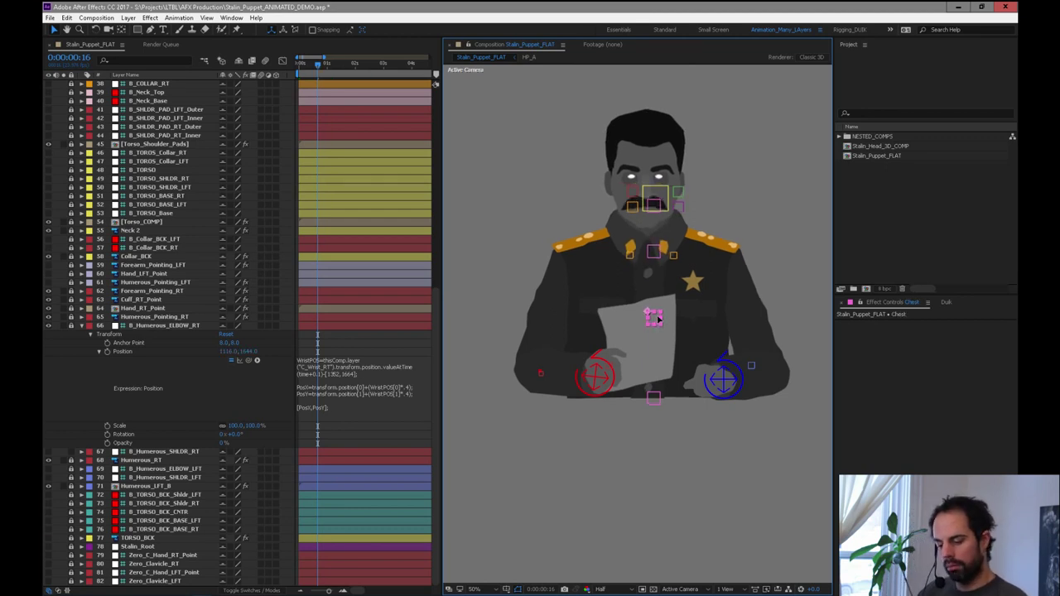
key(ctrl+z)
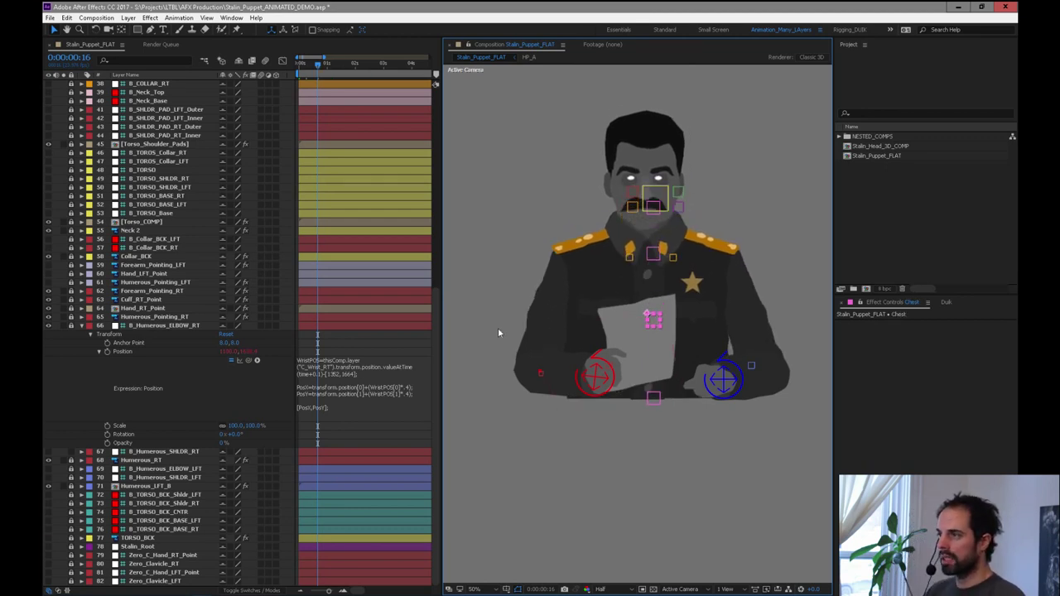
Expand the Chest layer's transform properties and widen the timeline to read its Position expression in full.
drag(433, 355, 426, 107)
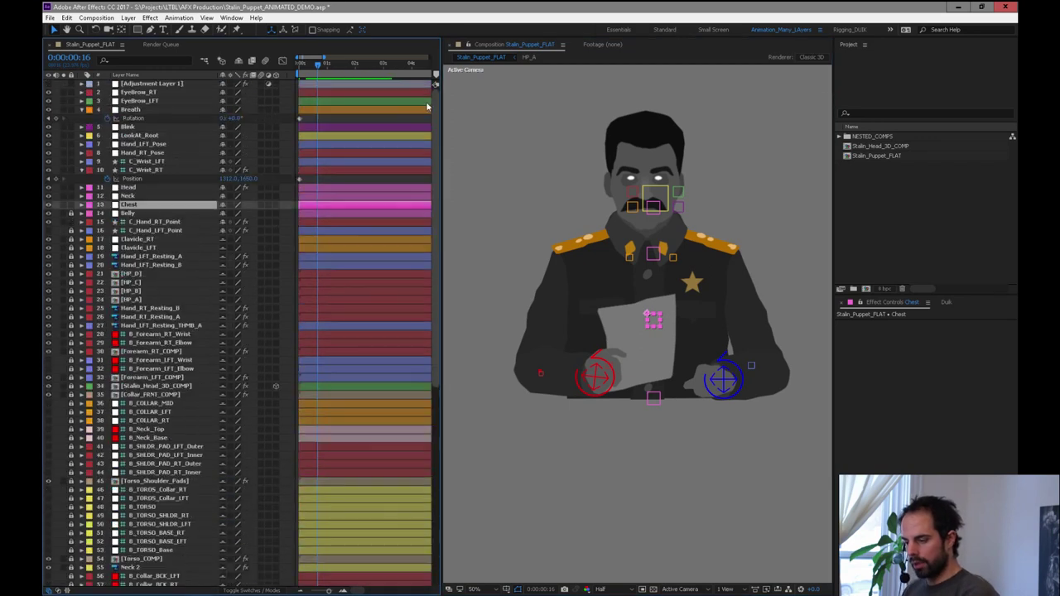
click(82, 205)
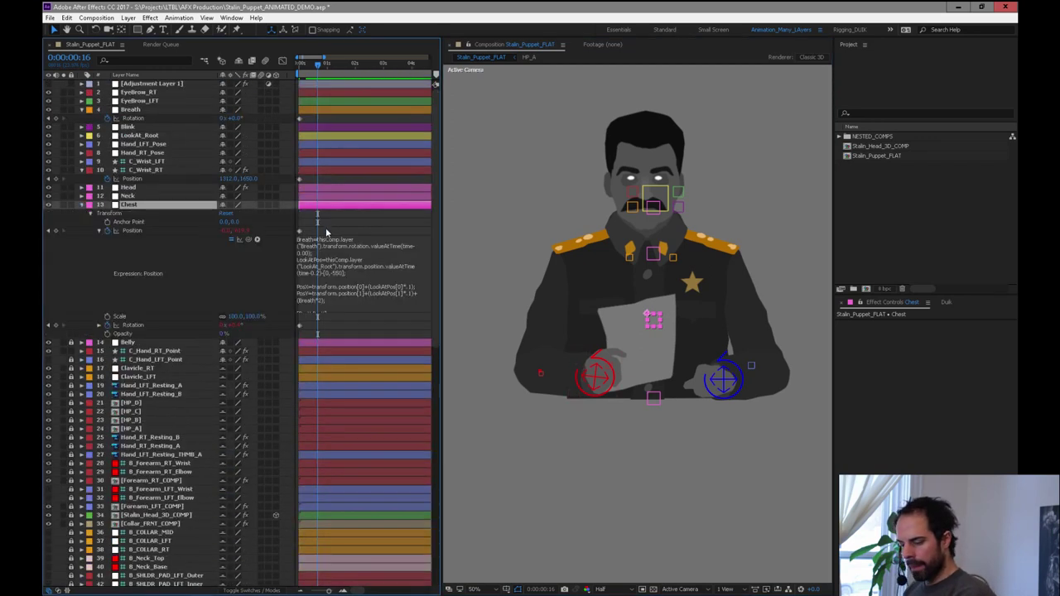
drag(442, 303, 566, 290)
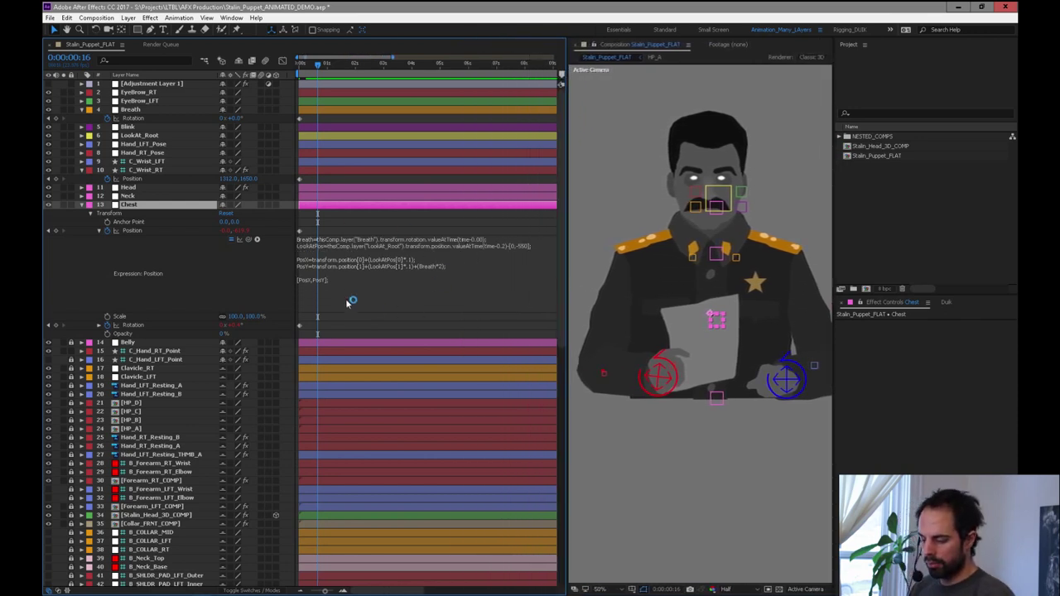
click(312, 240)
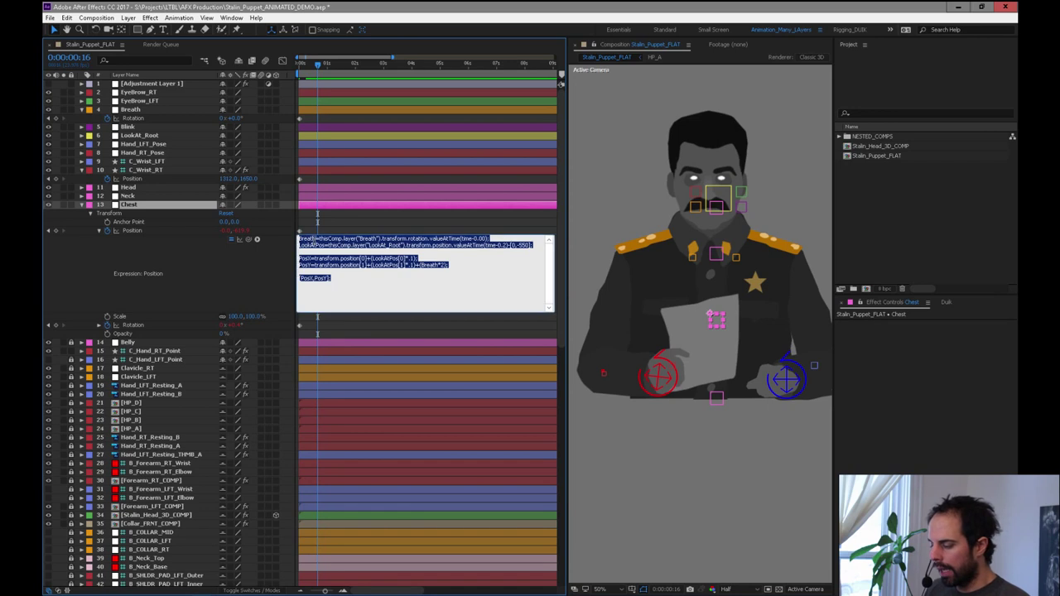
click(317, 259)
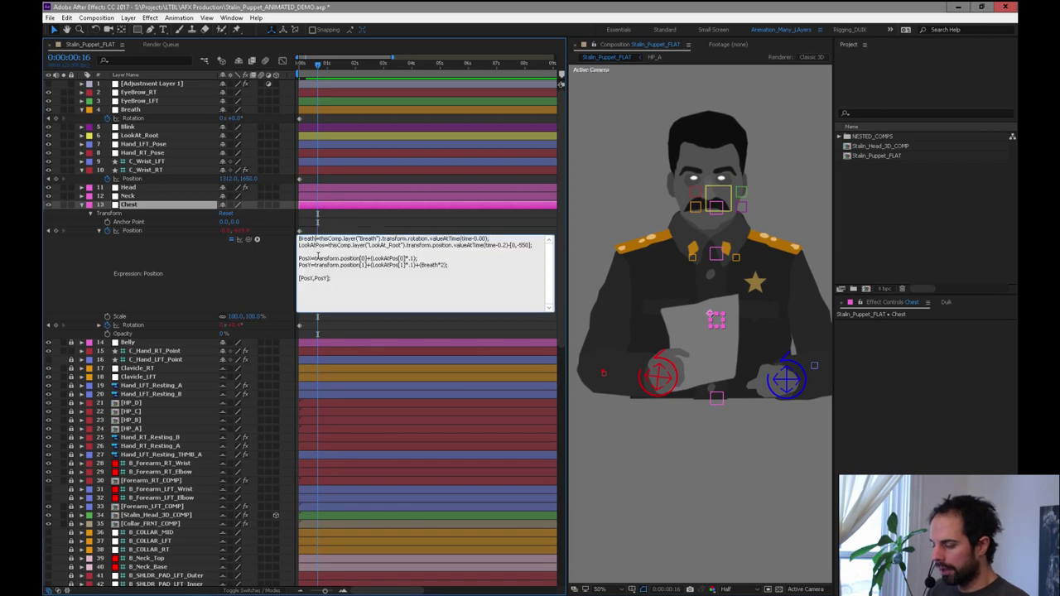
click(565, 241)
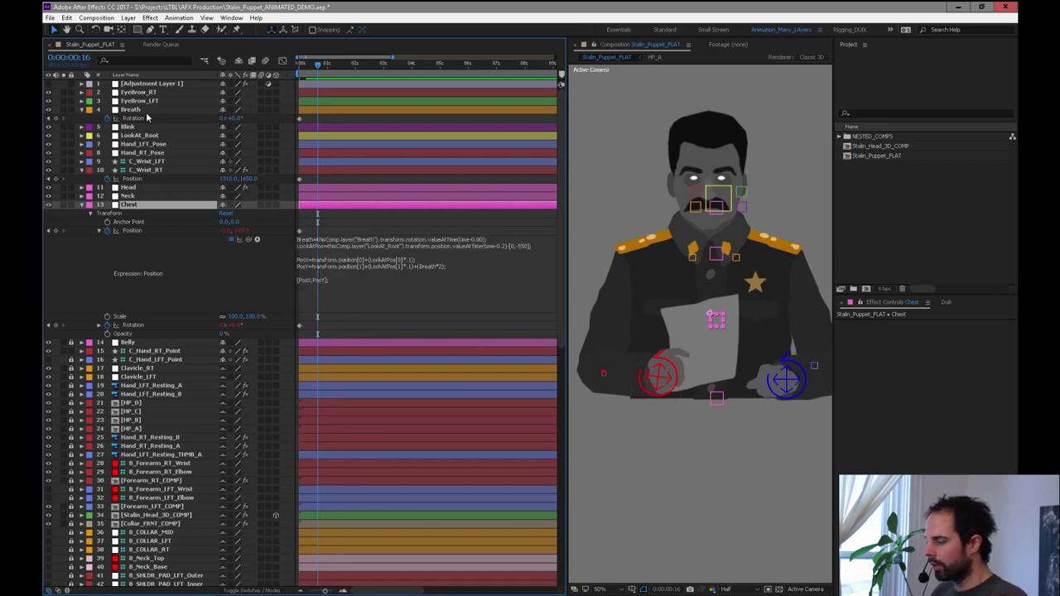
Try changing the Breath layer's Rotation to test its effect on the chest, and undo the change.
click(146, 112)
mouse_move(239, 118)
mouse_down()
mouse_move(257, 118)
mouse_move(221, 119)
mouse_up()
key(ctrl+z)
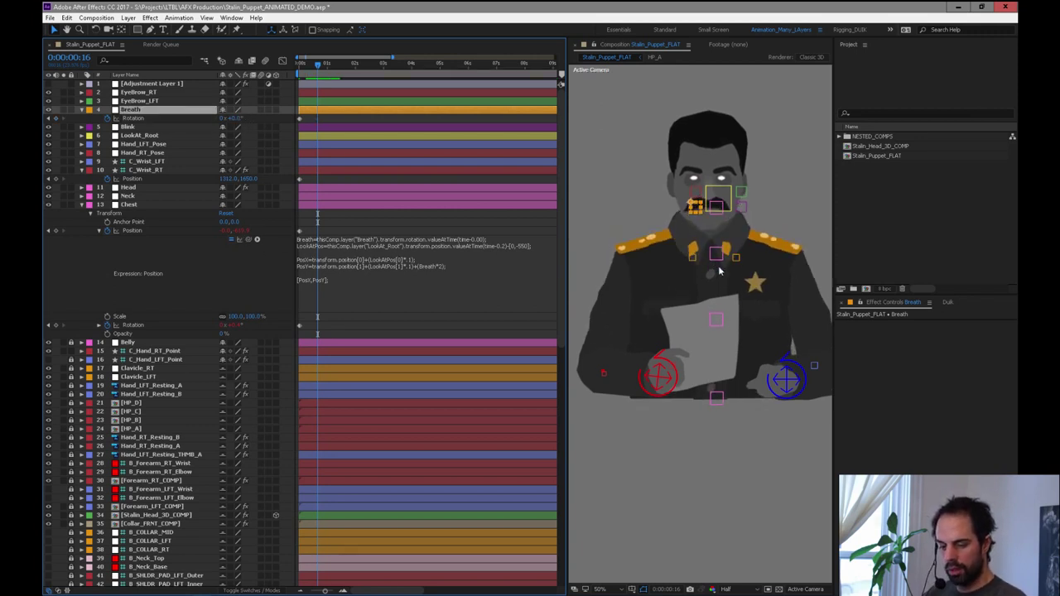
Inspect the LookAtPos variable in the Chest Position expression and select the LookAt_Root control it refers to.
click(153, 204)
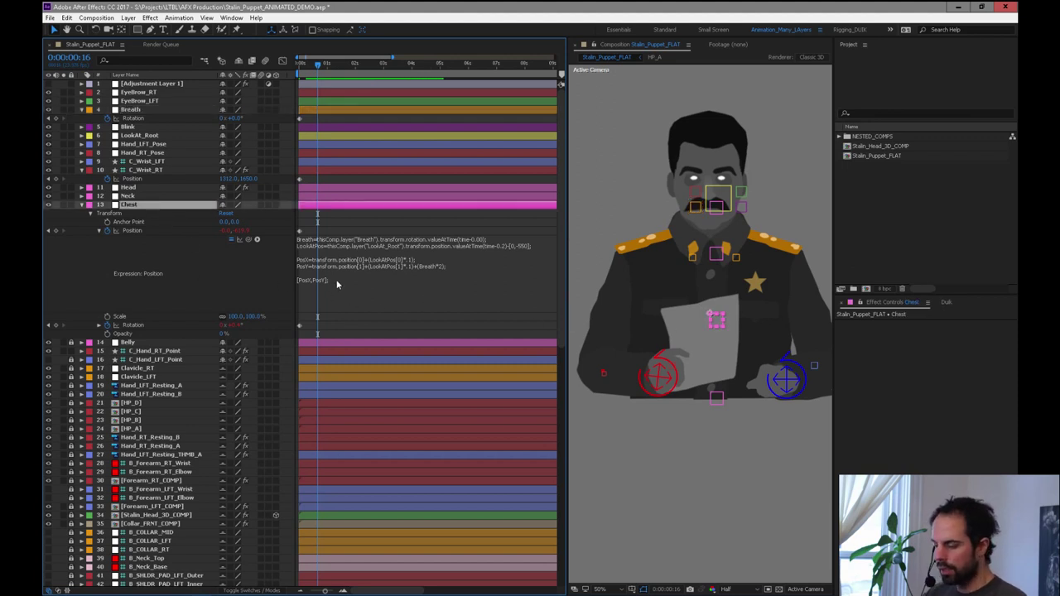
click(317, 250)
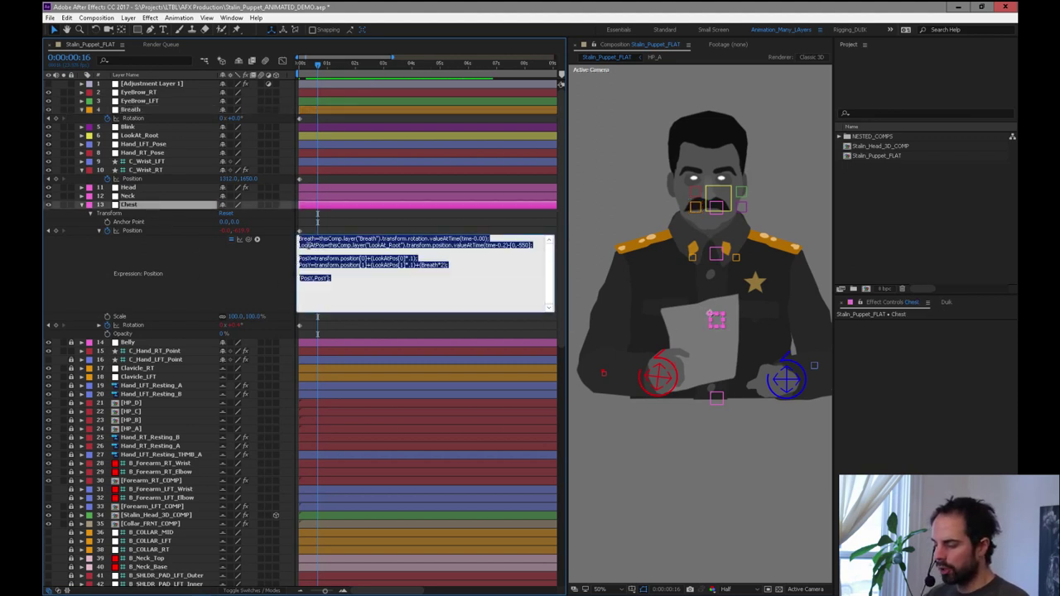
drag(299, 245, 320, 245)
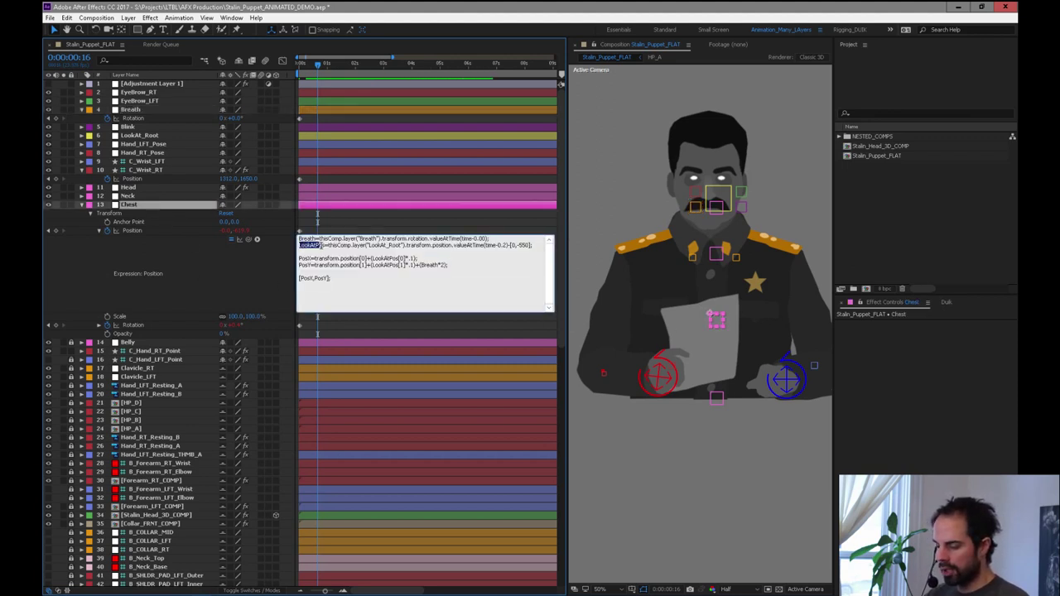
click(726, 196)
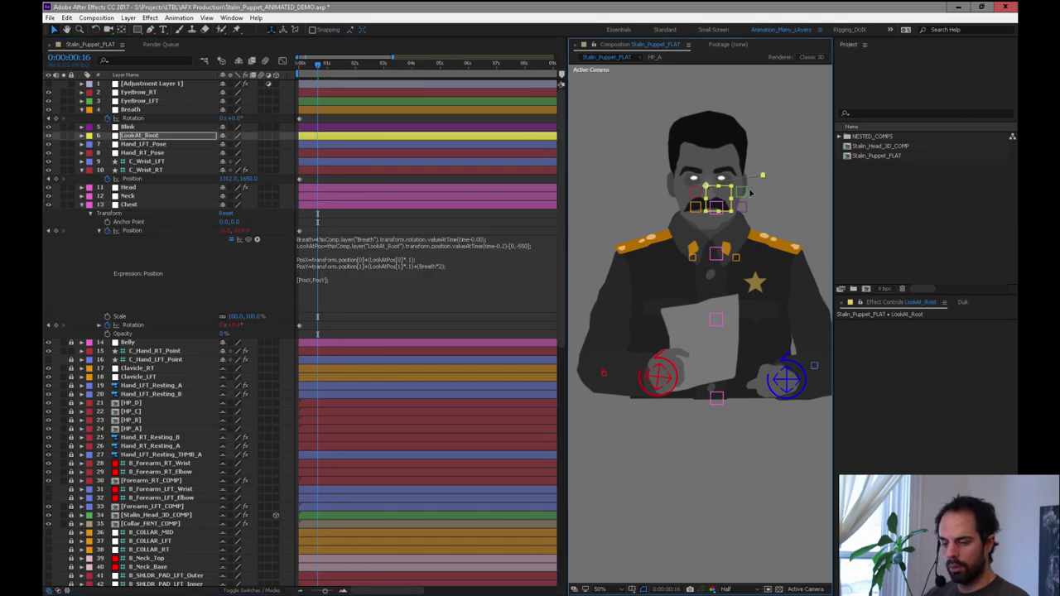
Examine the [0,-550] offset and the valueAtTime(time-0.2) delay in the Chest expression's LookAtPos line.
click(516, 248)
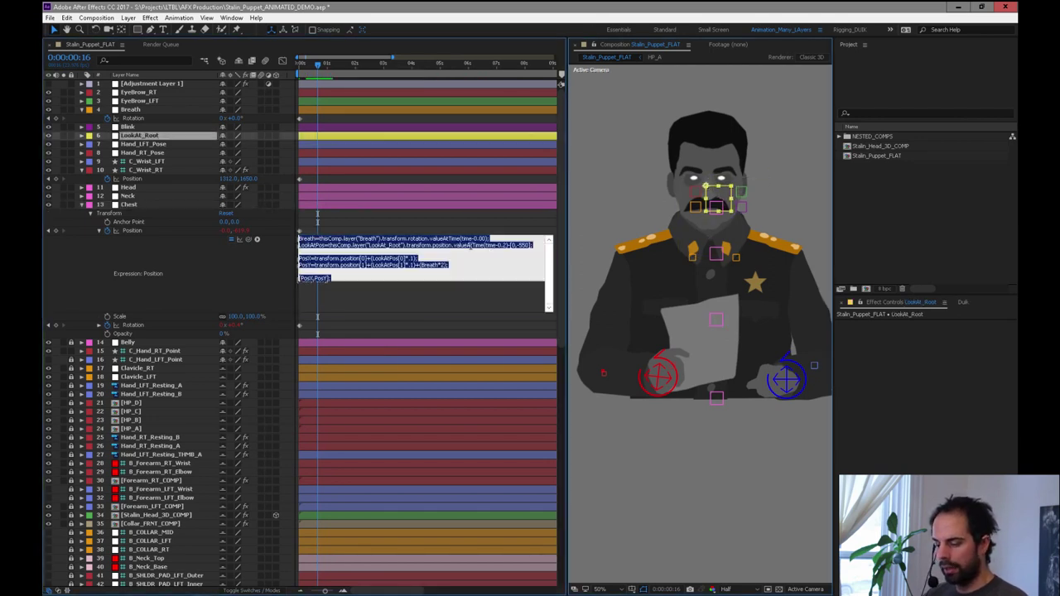
double_click(513, 245)
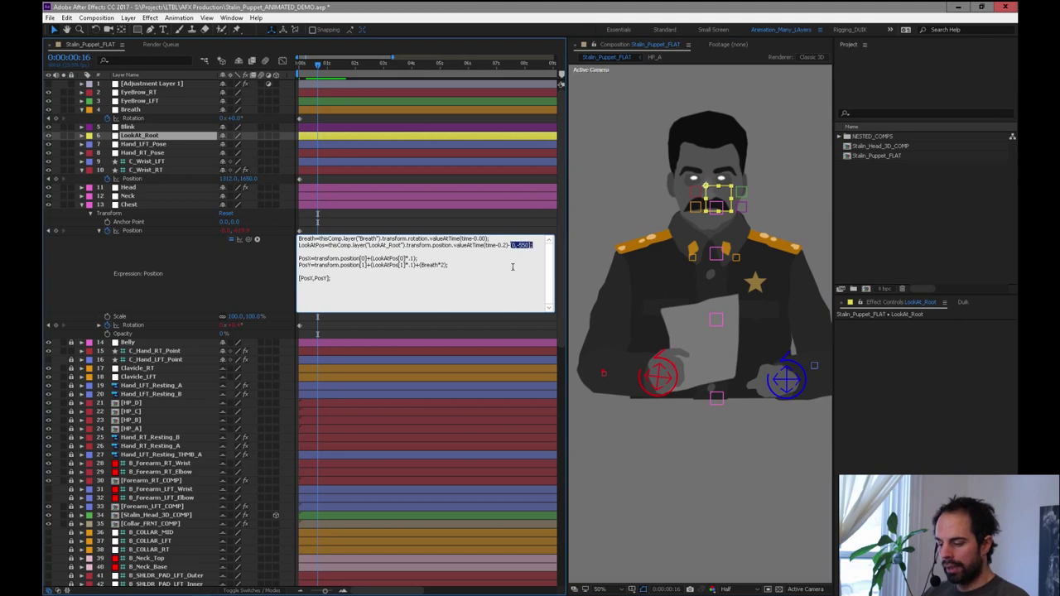
drag(475, 245, 507, 246)
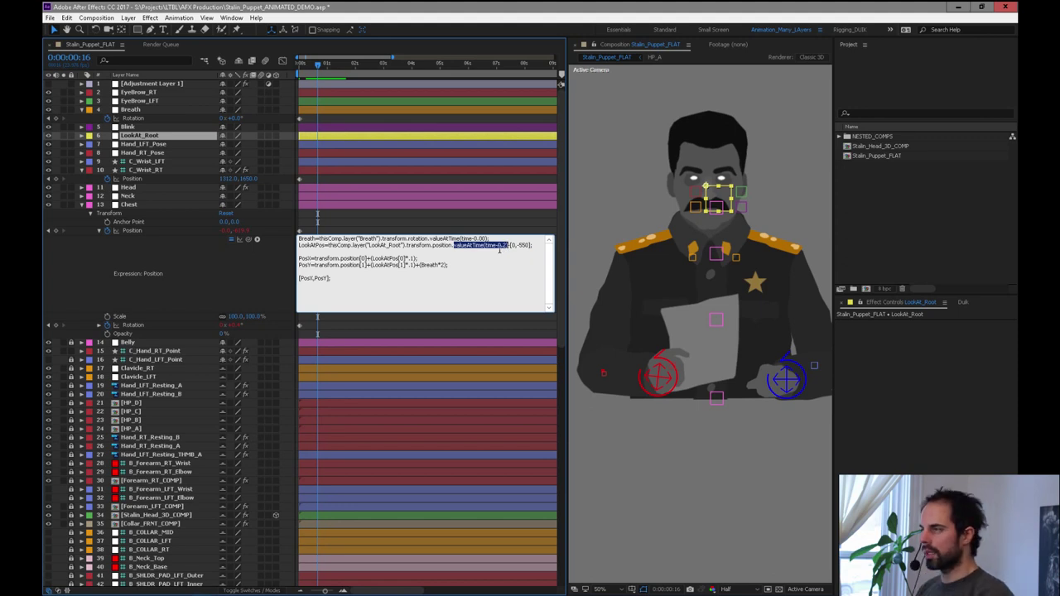
drag(445, 245, 506, 245)
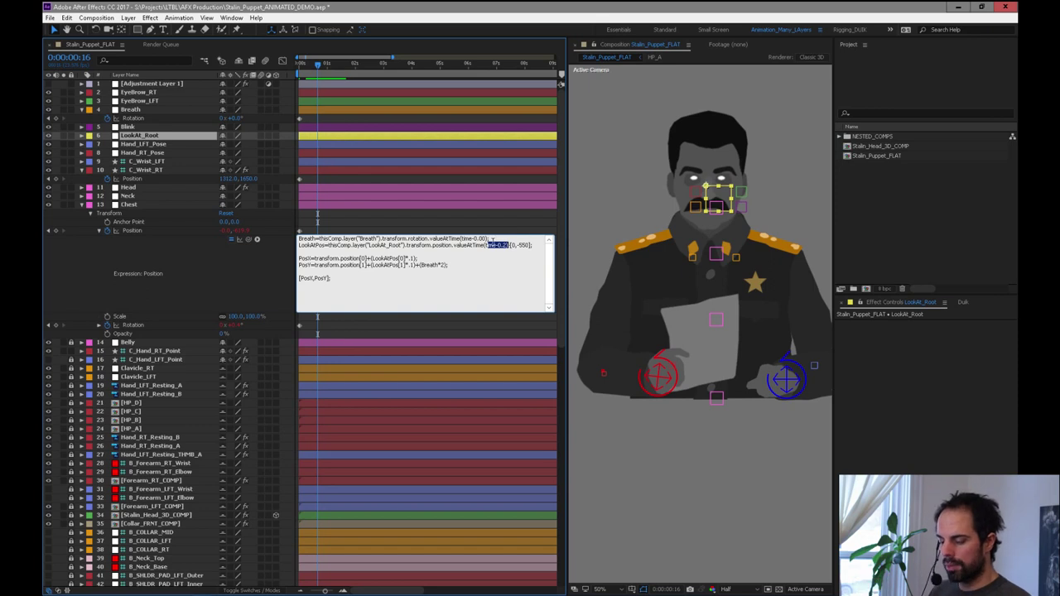
drag(485, 245, 508, 245)
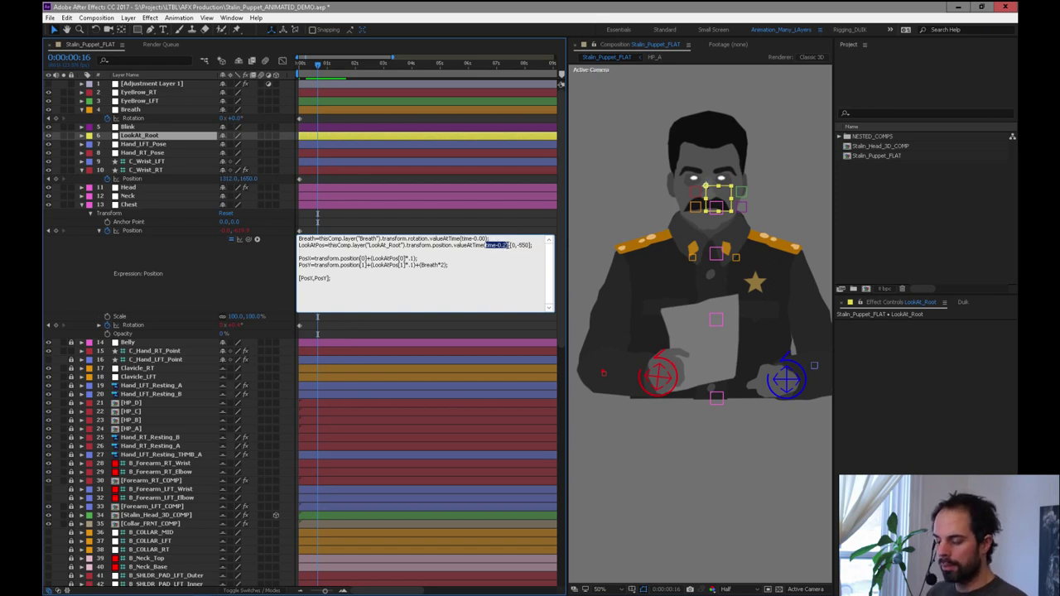
Keyframe LookAt_Root's Position at 0:00:00:22 and at a following time with the control moved up and beside the face, and preview the motion.
drag(331, 65, 350, 82)
key(space)
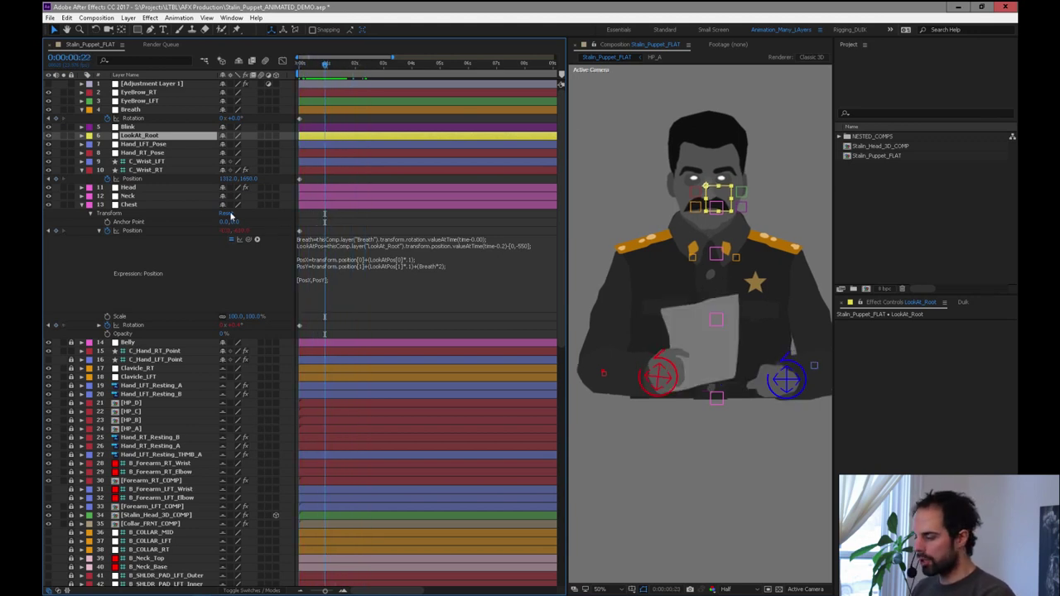
click(91, 144)
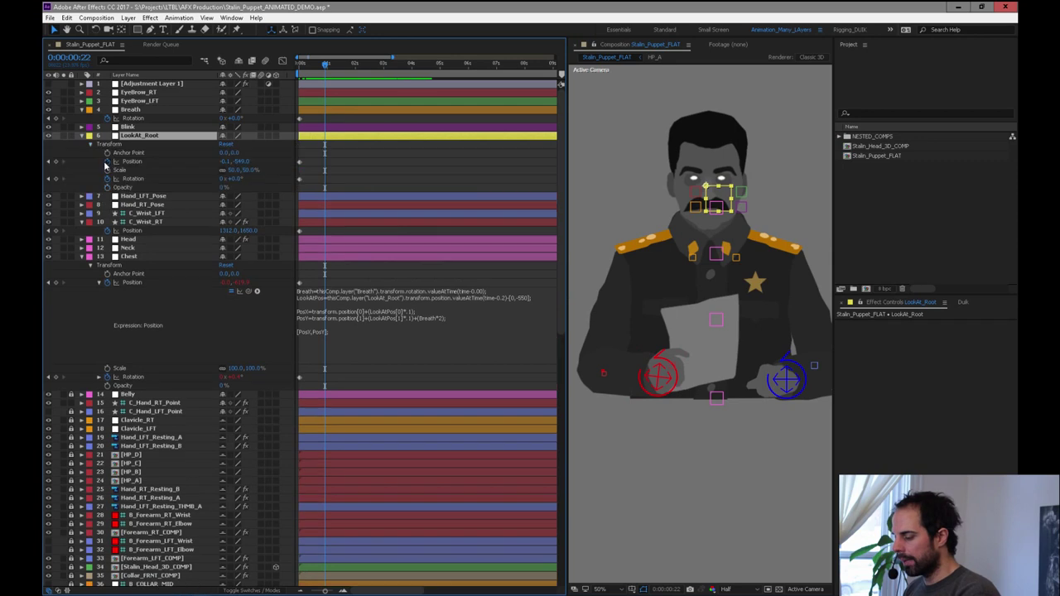
click(133, 162)
drag(331, 64, 372, 66)
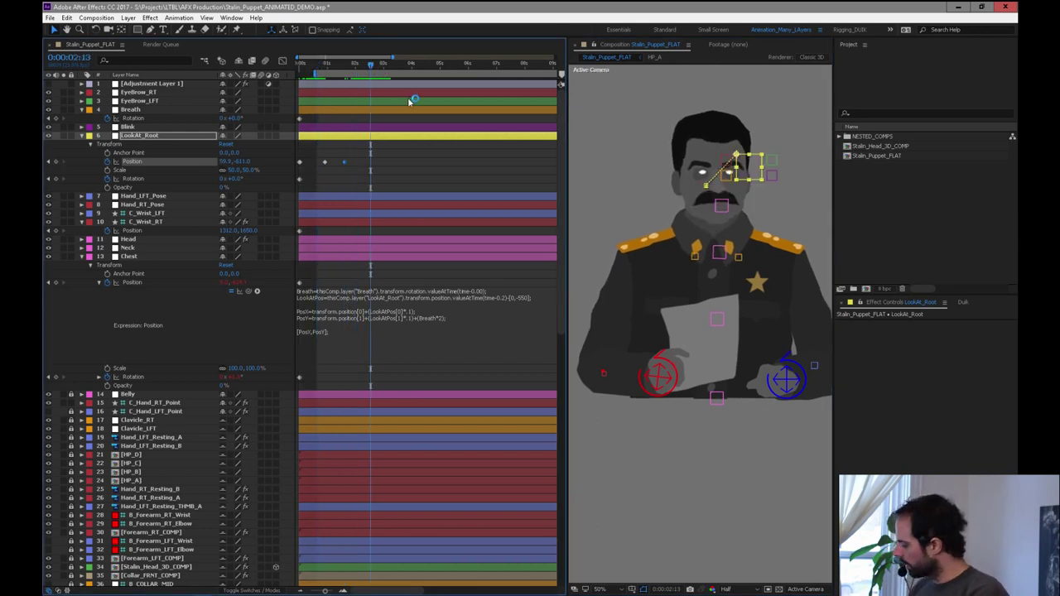
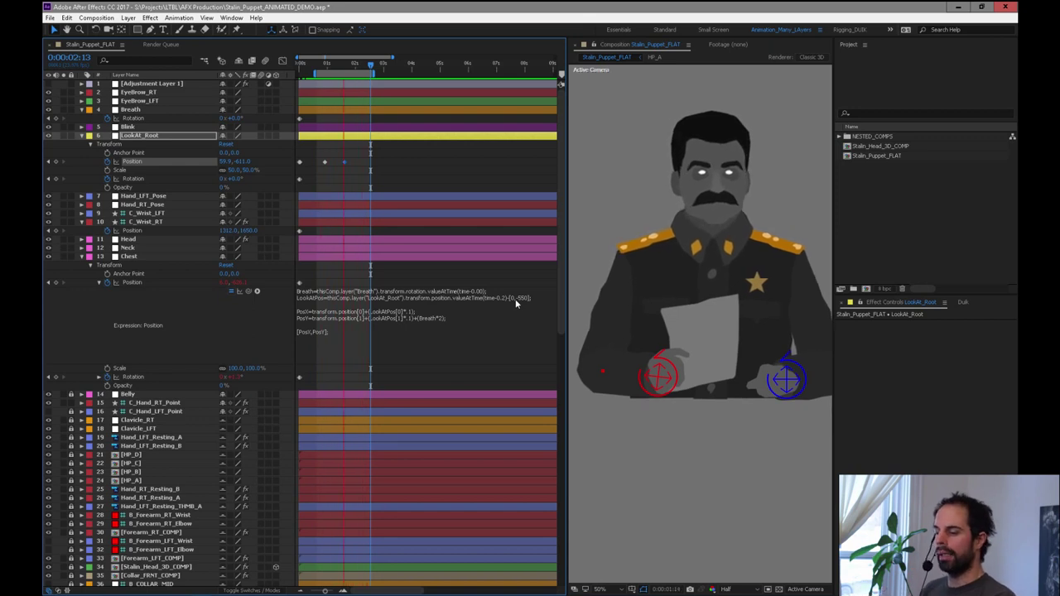
Stop the preview, try moving the LookAt_Root control farther up and outward, and undo the move.
key(space)
drag(746, 172, 777, 152)
key(ctrl+z)
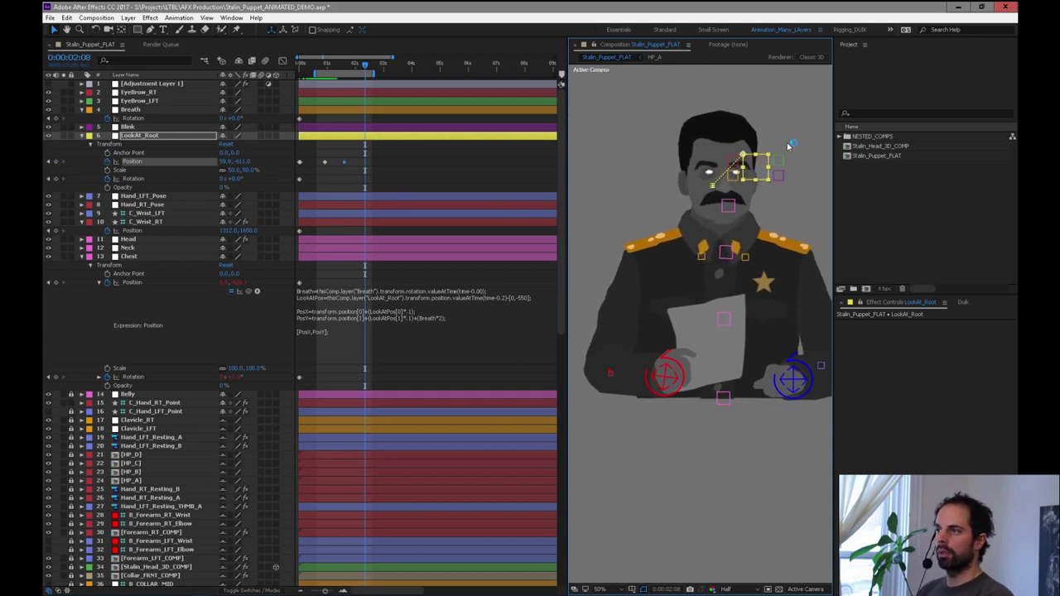
Delete LookAt_Root's last Position keyframe, between one and two seconds.
click(344, 162)
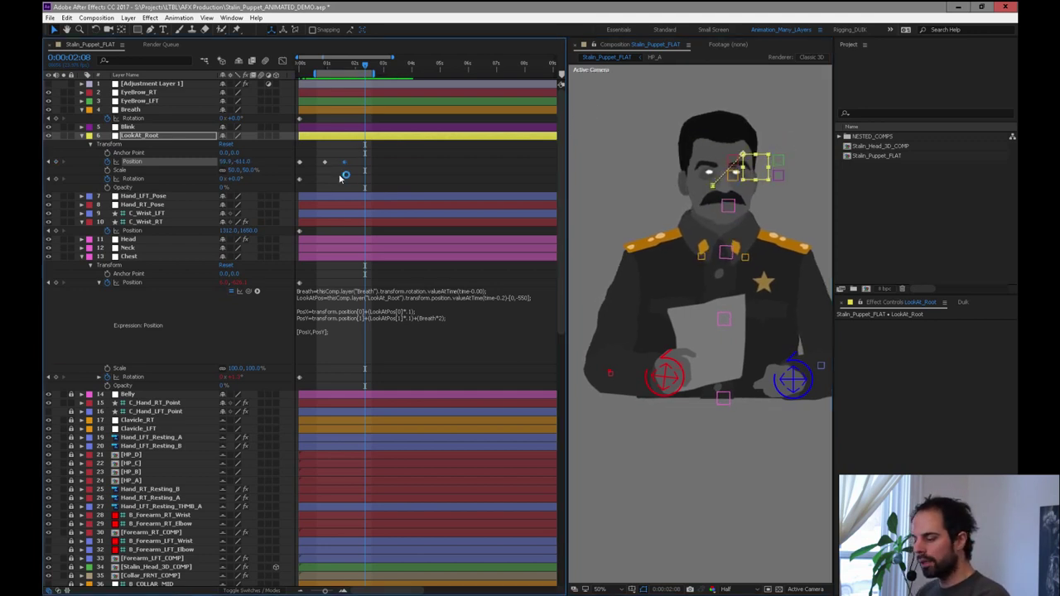
key(Delete)
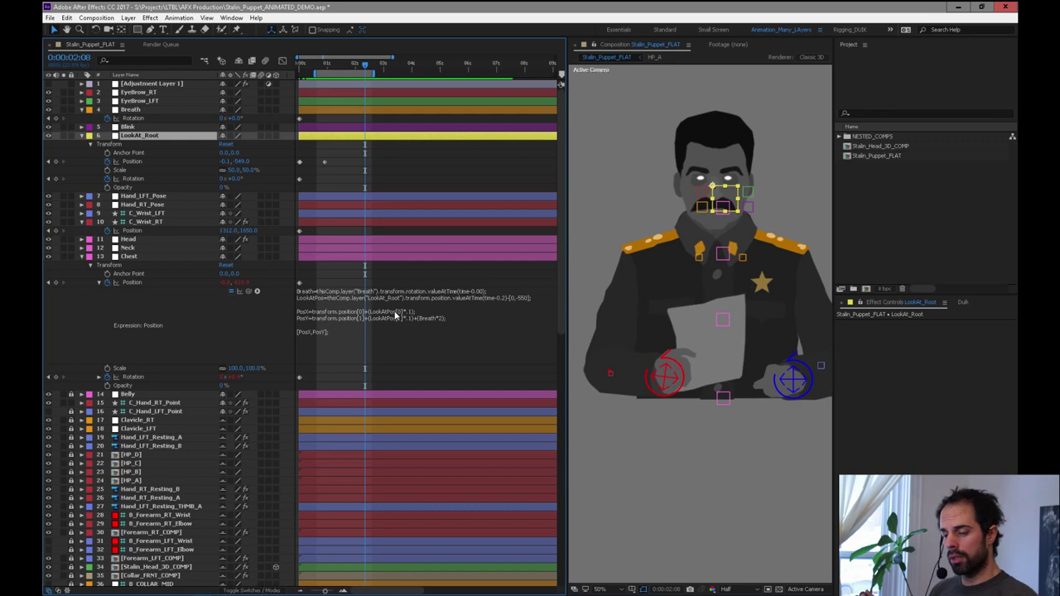
Try moving the LookAt_Root control outward to either side of the face at 0:00:02:08, undoing each move.
drag(722, 194, 813, 173)
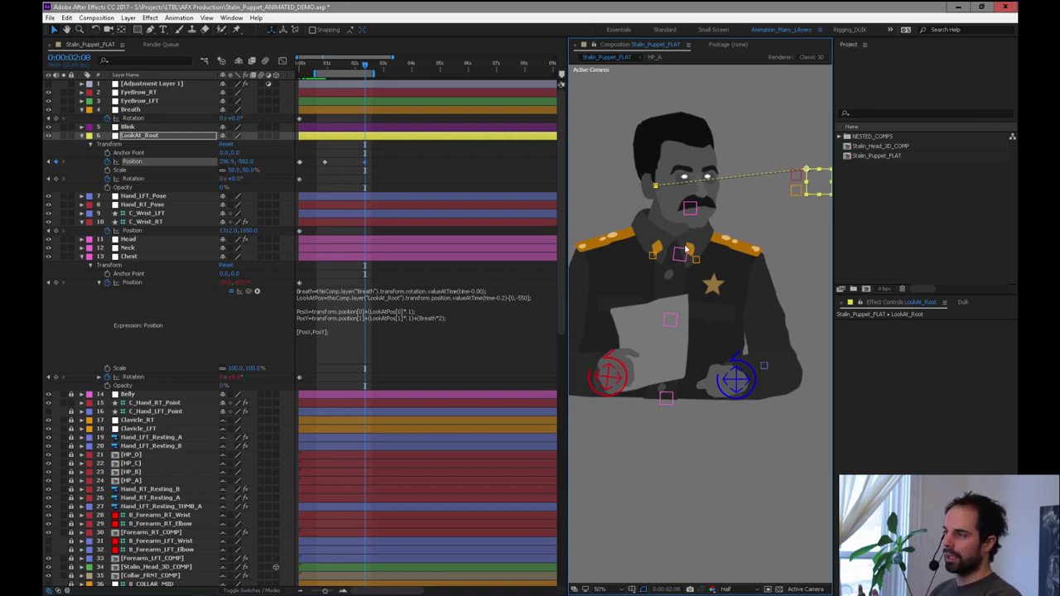
drag(377, 156, 351, 170)
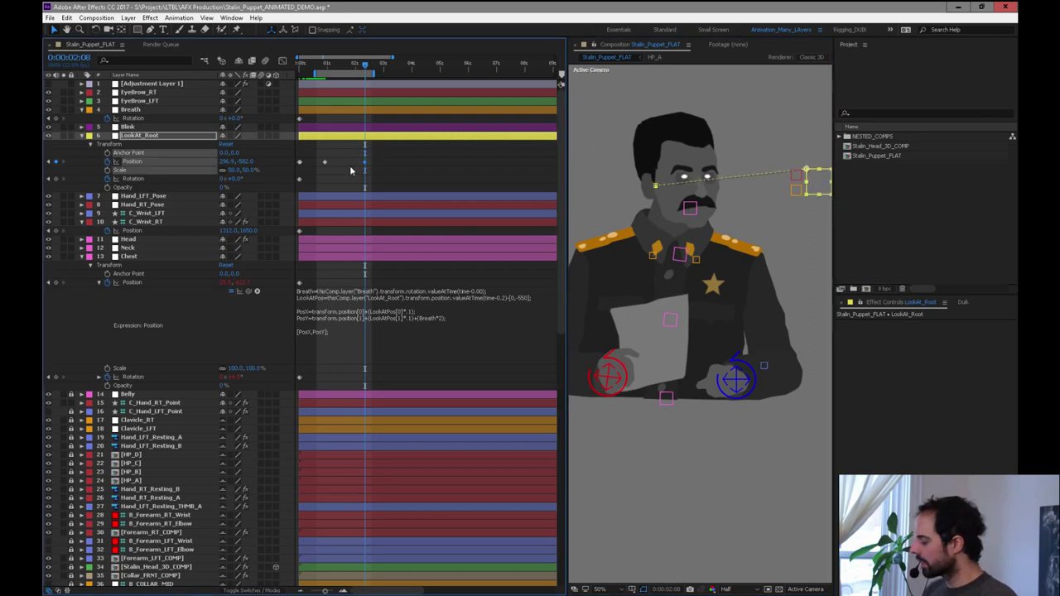
key(ctrl+z)
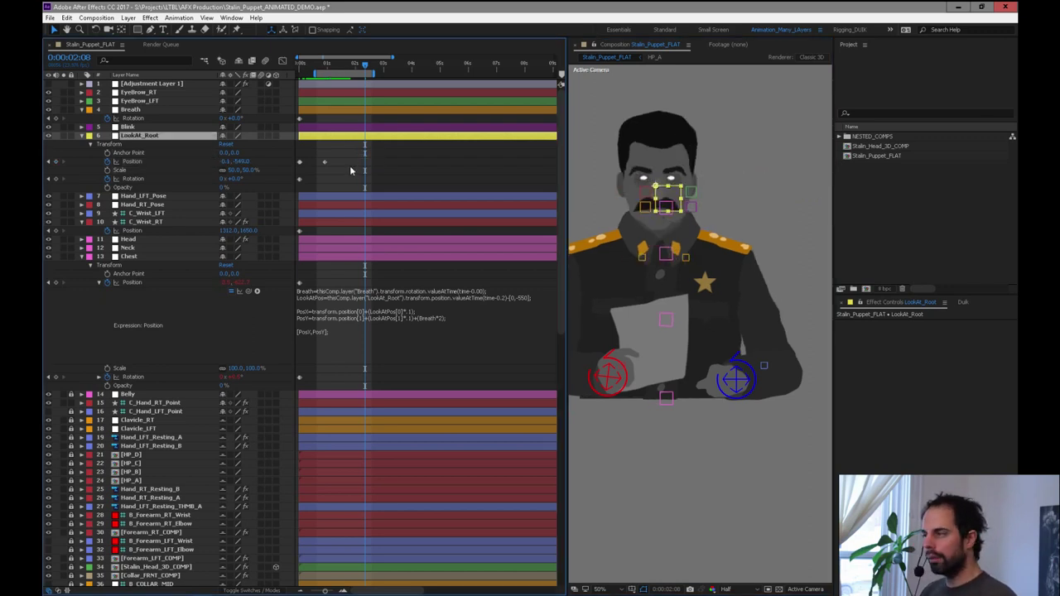
drag(669, 203, 622, 205)
drag(694, 224, 658, 162)
key(ctrl+z)
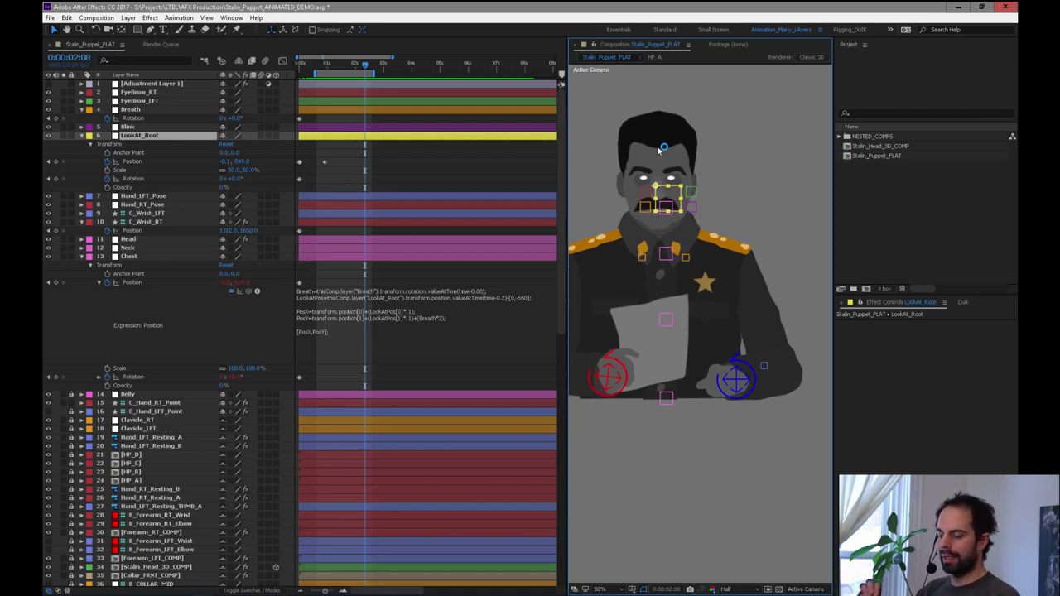
drag(667, 199, 789, 157)
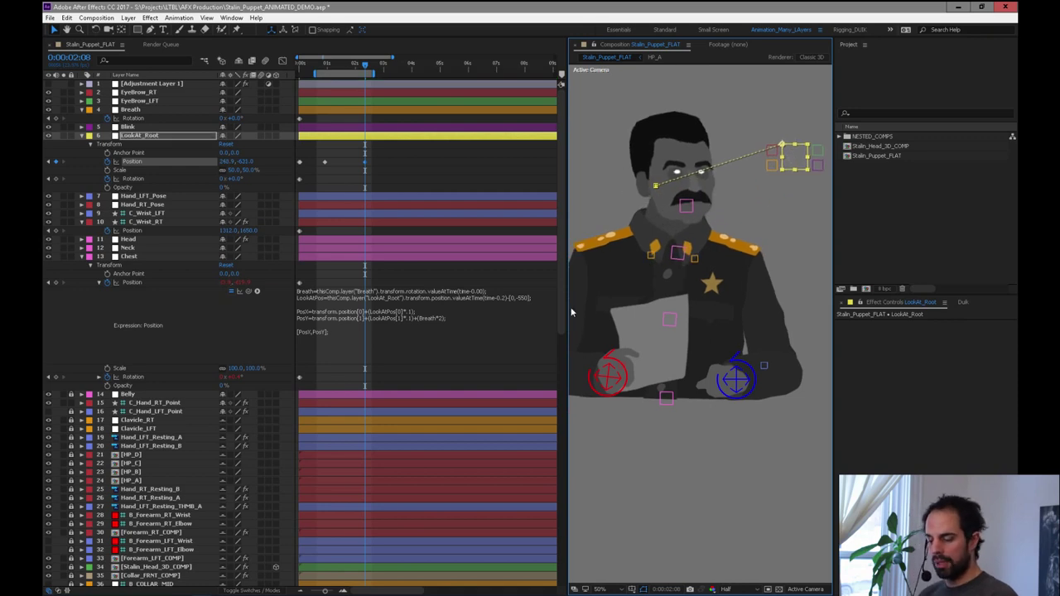
key(ctrl+z)
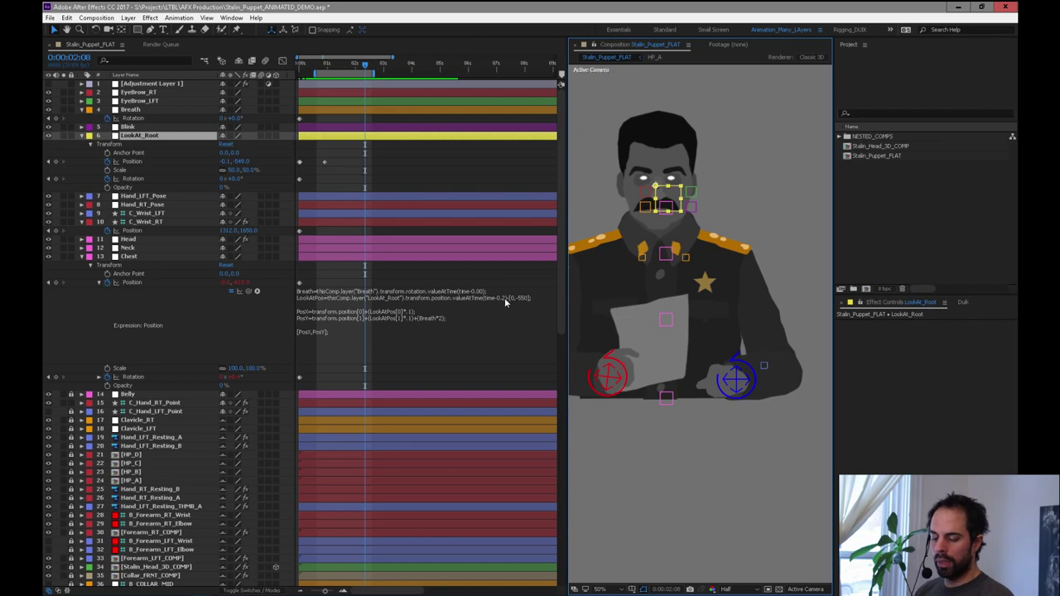
Examine the valueAtTime(time-0.2) delay in the LookAtPos line of the Chest Position expression.
click(469, 297)
drag(457, 296, 509, 289)
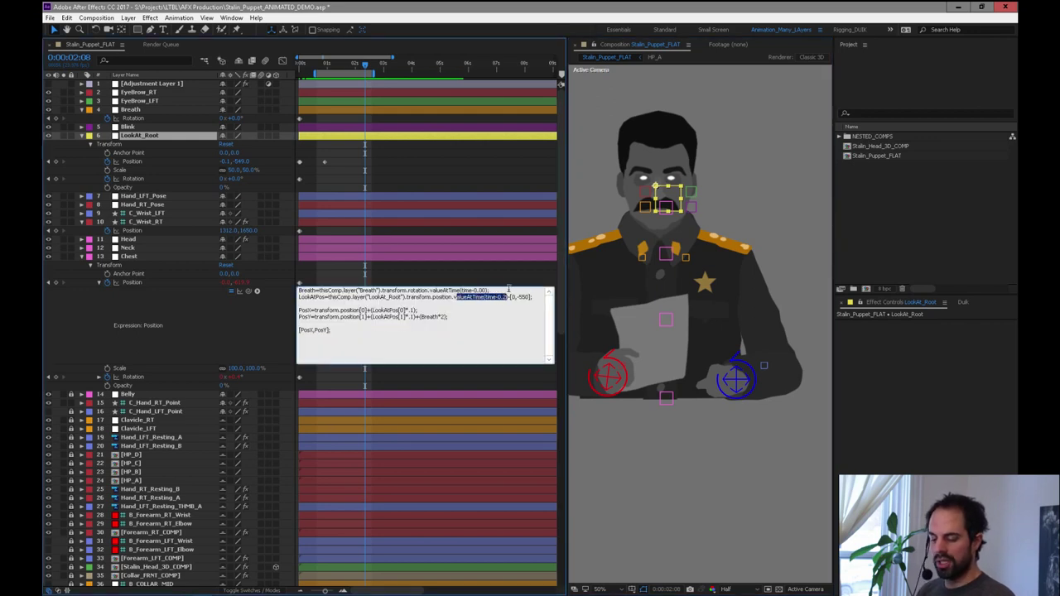
click(403, 273)
Reveal the Neck layer's full Position expression and examine the time-0.05 delay in its Breath line.
click(143, 248)
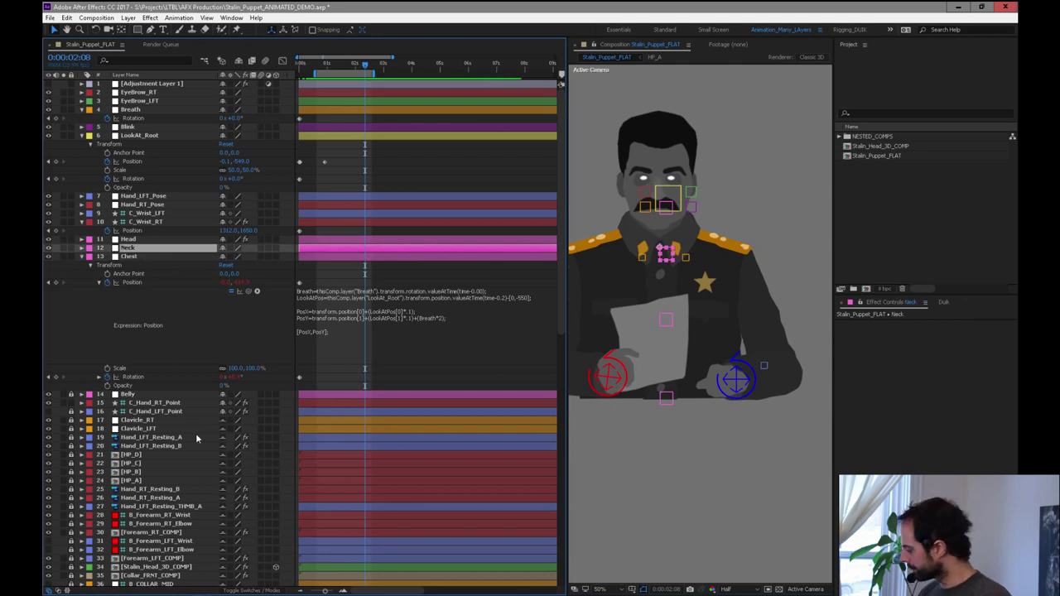
key(p)
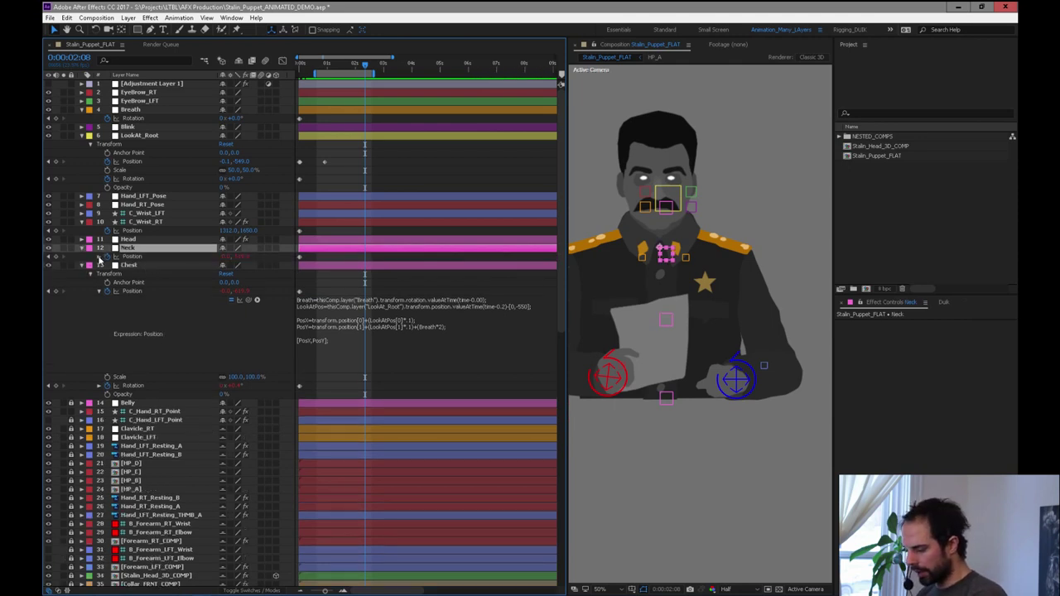
key(ctrl+v)
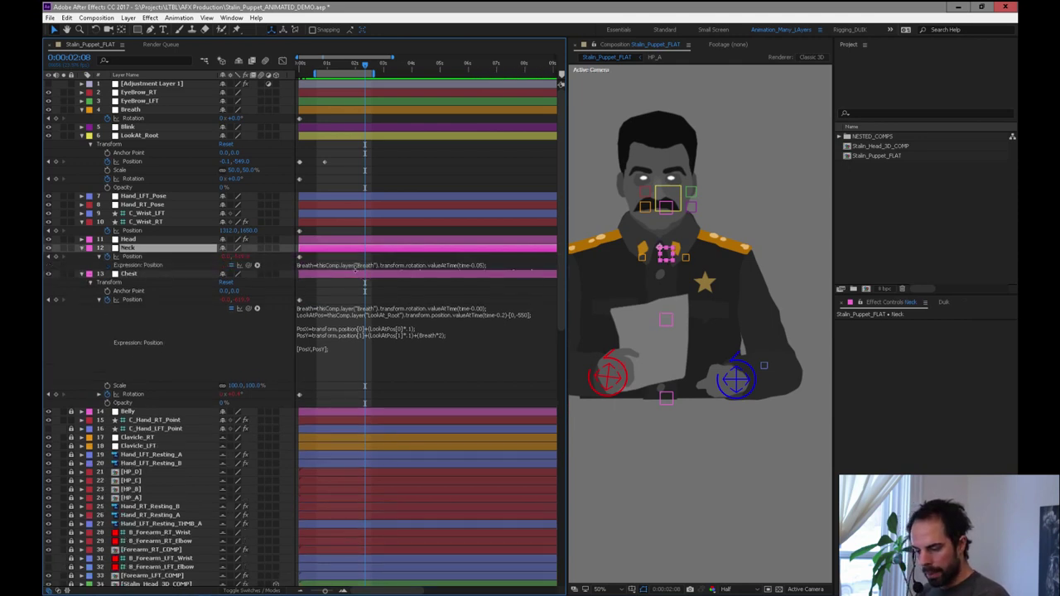
click(356, 266)
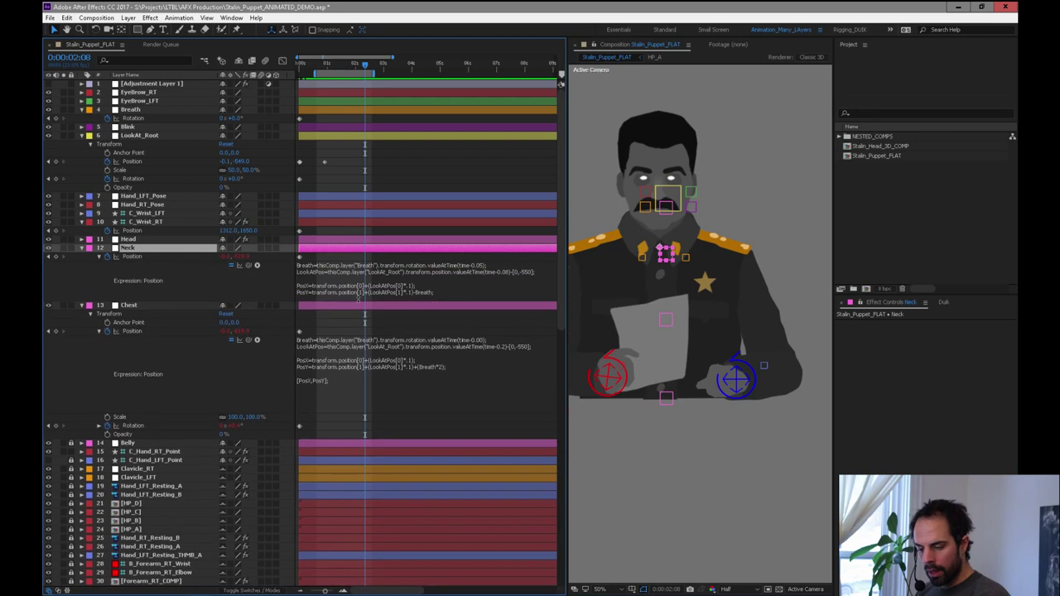
click(476, 273)
drag(461, 264, 489, 265)
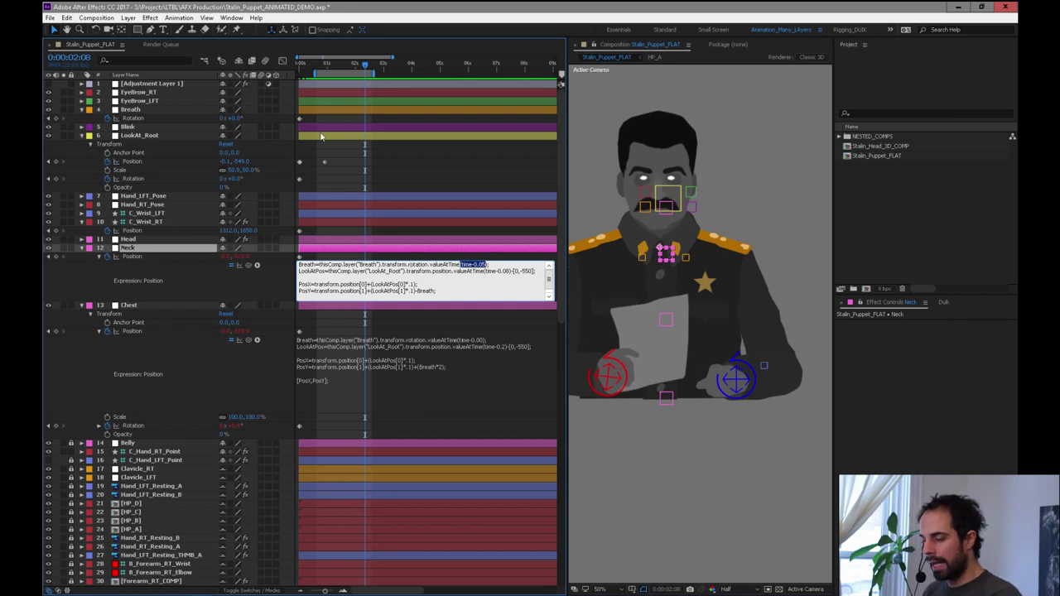
Select LookAt_Root and test how the neck and chest follow by moving the control up and outward repeatedly, undoing every move.
click(419, 136)
drag(671, 195, 640, 170)
drag(729, 204, 771, 155)
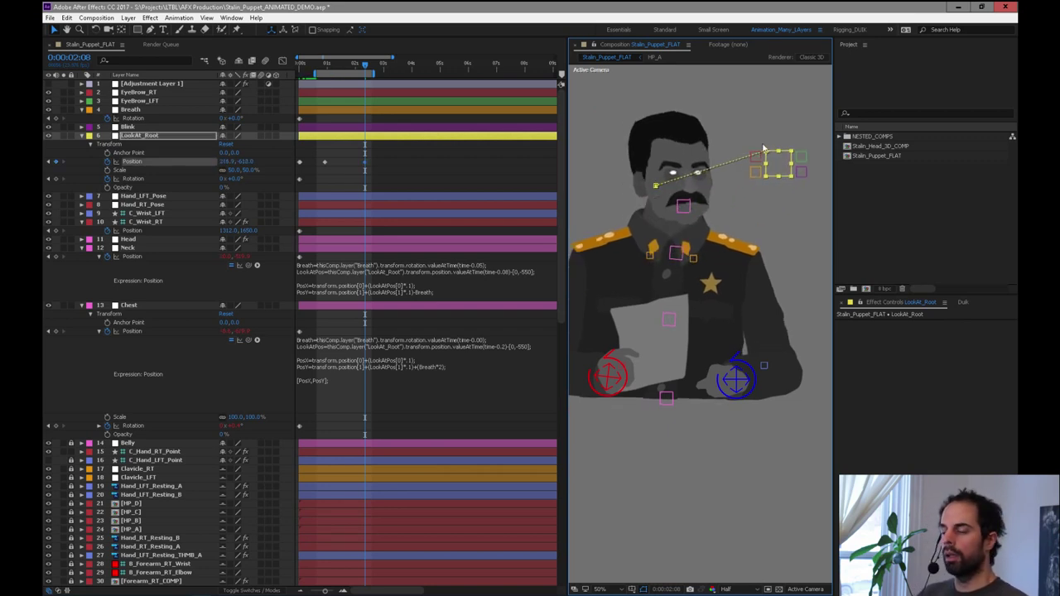
key(ctrl+z)
drag(670, 198, 739, 163)
key(ctrl+z)
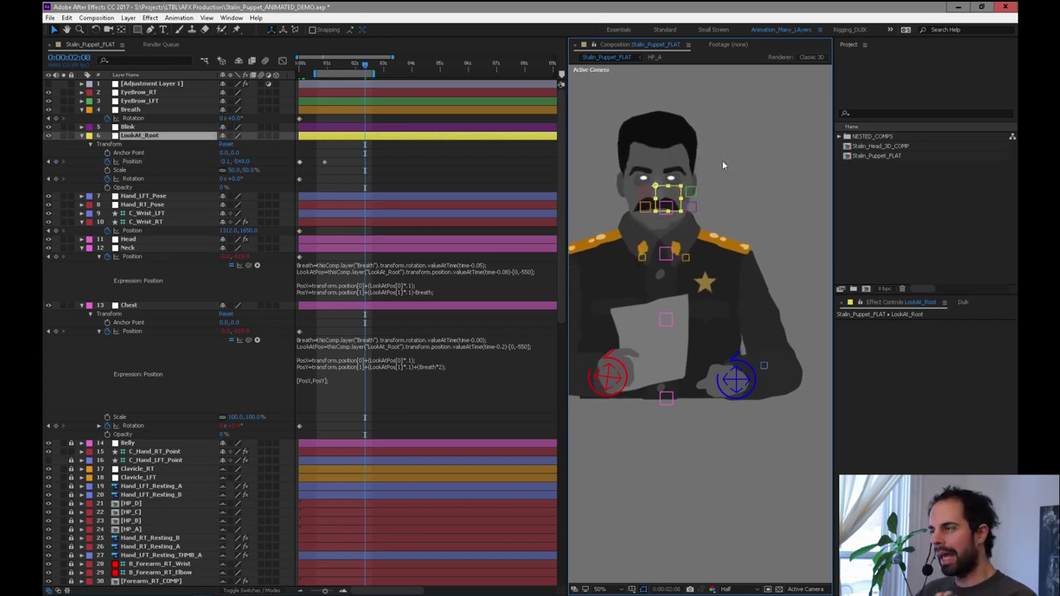
drag(665, 194, 763, 142)
key(ctrl+z)
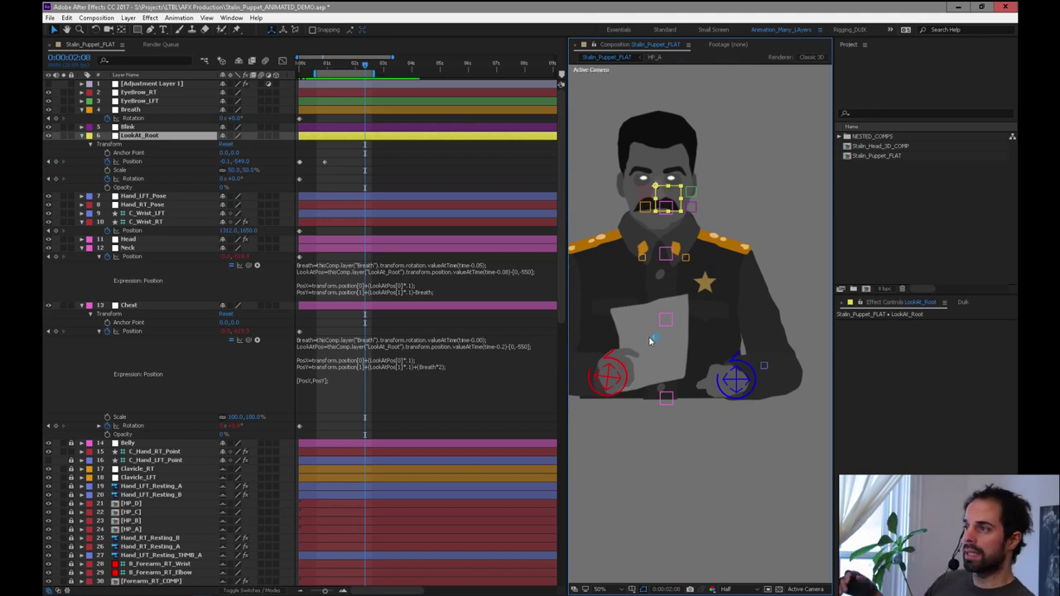
drag(667, 194, 753, 126)
key(ctrl+z)
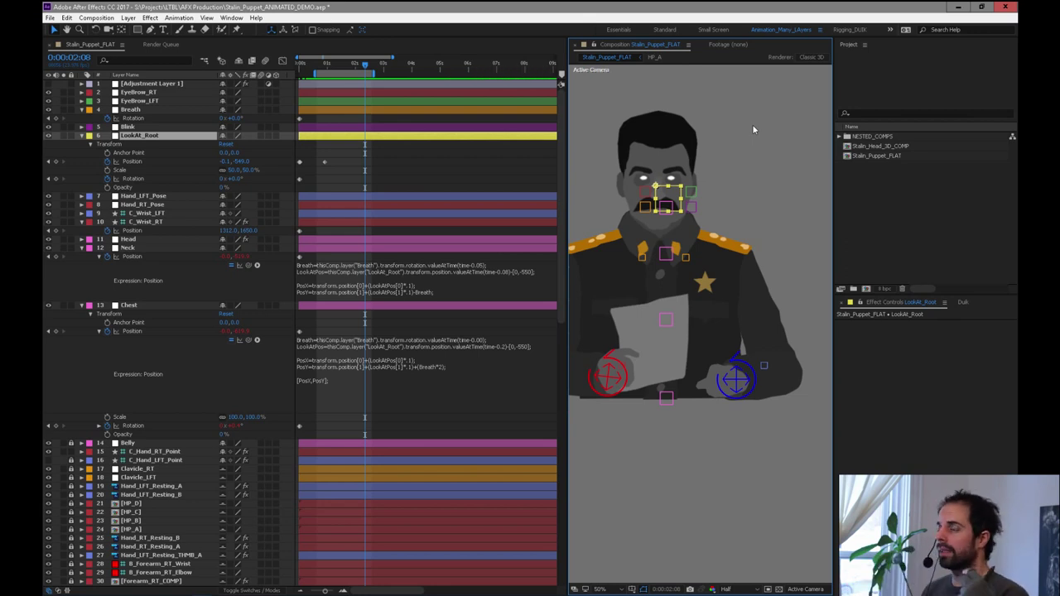
drag(668, 194, 771, 118)
key(ctrl+z)
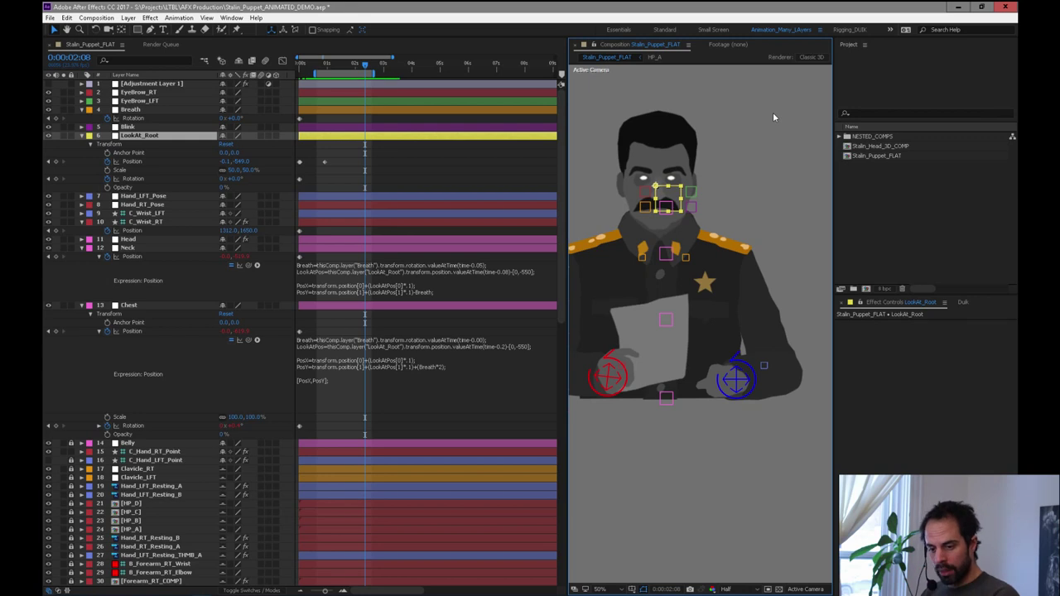
Collapse the displayed properties of the Neck and Chest layers.
click(134, 250)
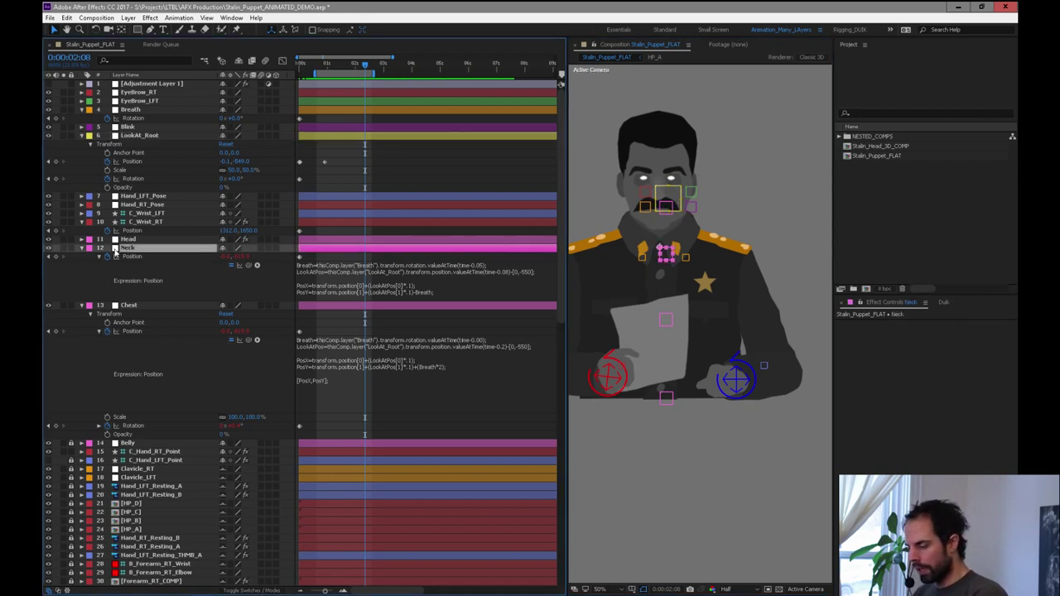
key(u)
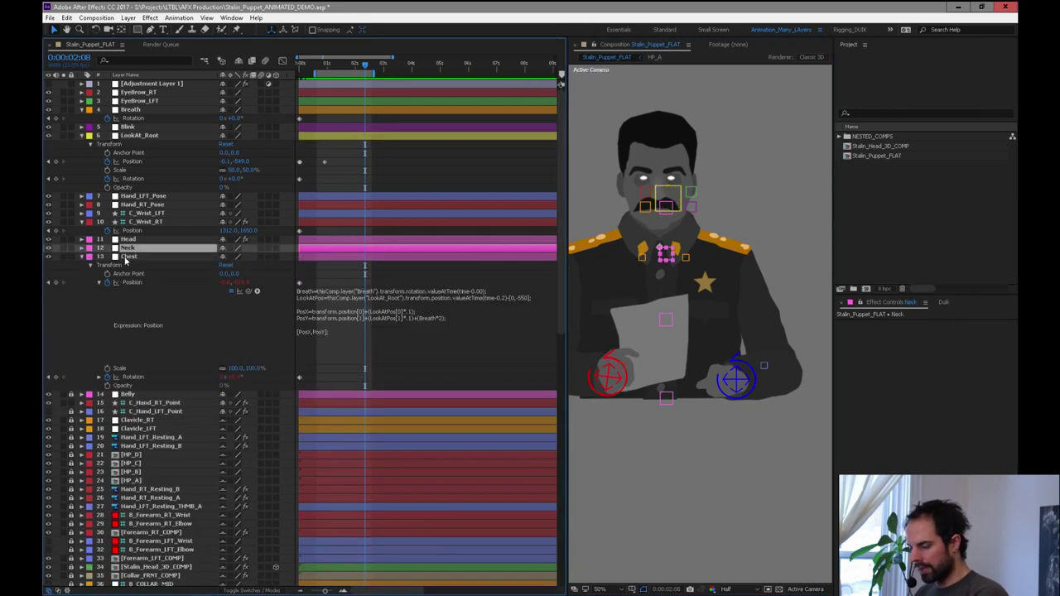
click(82, 258)
Reveal the Neck layer's Rotation expression in full to examine its LookAtPos and LookAtRot terms.
click(130, 240)
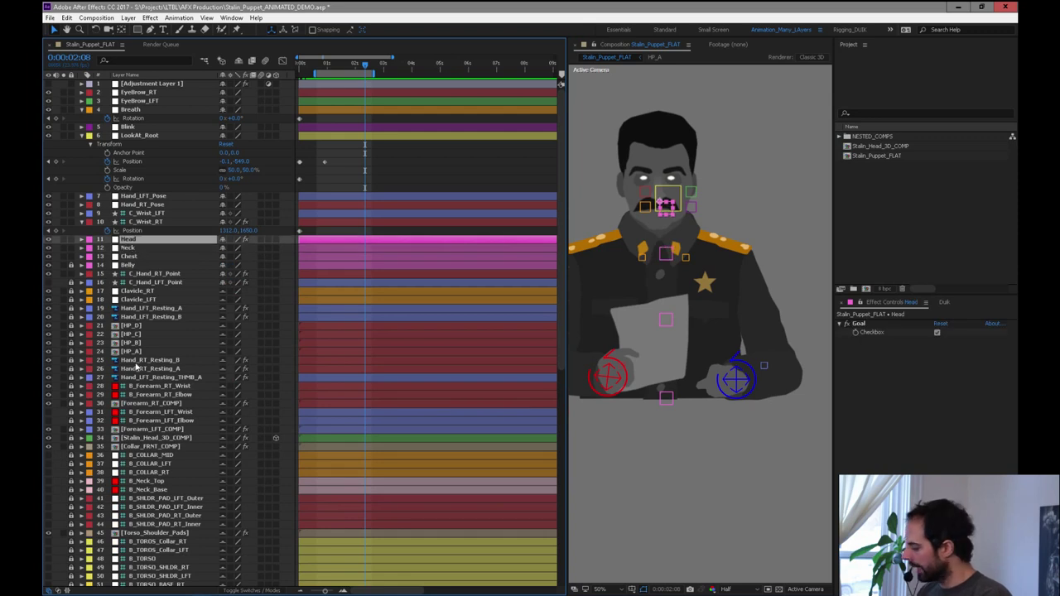
click(127, 248)
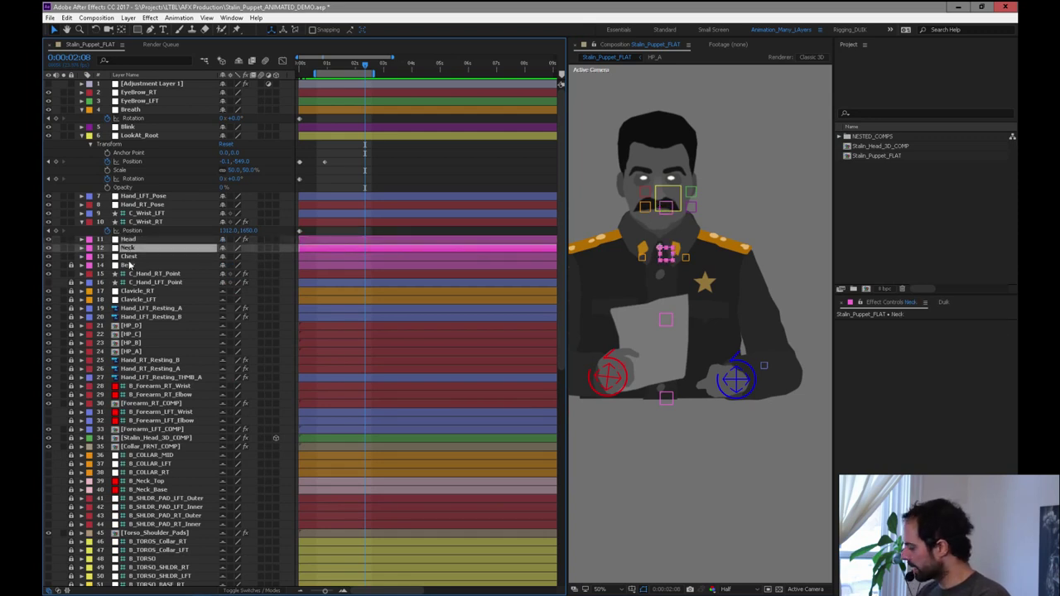
key(e)
key(e)
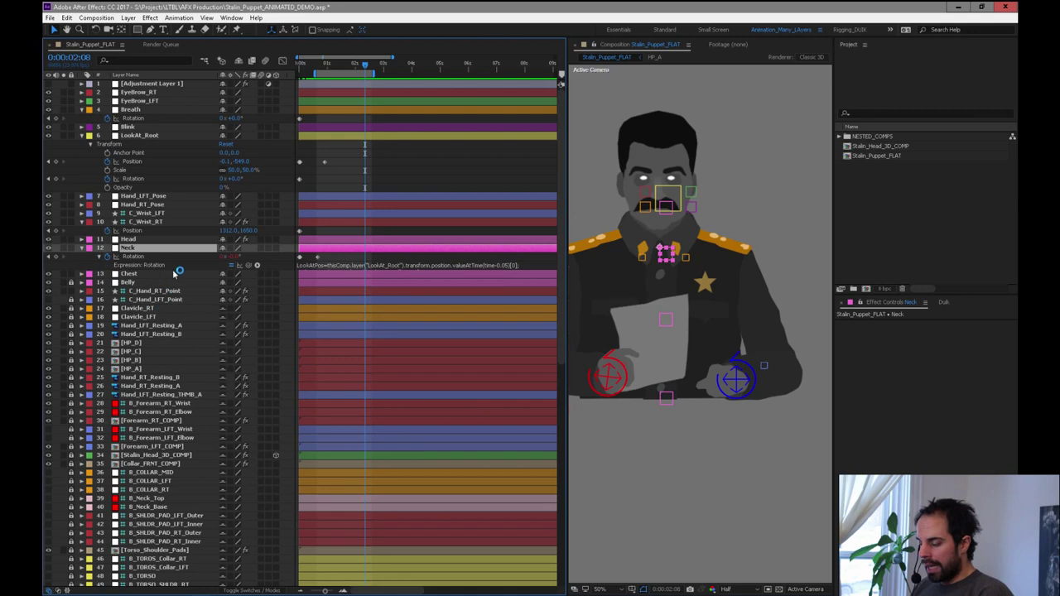
click(329, 267)
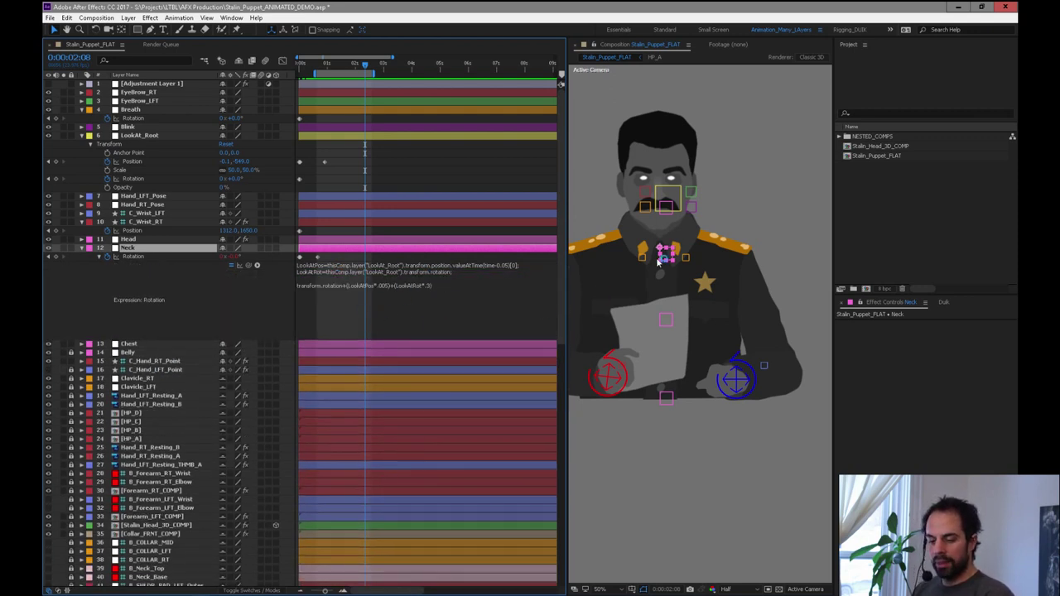
Move the LookAt_Root control out beside the face to about 273, -584 at 0:00:02:08.
click(669, 207)
drag(667, 196, 802, 186)
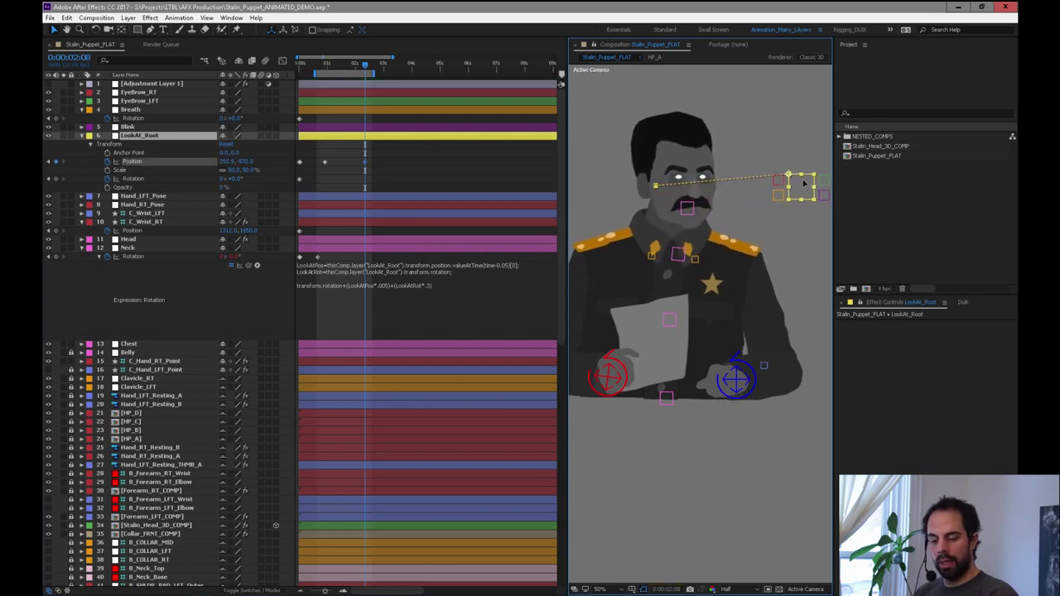
click(670, 320)
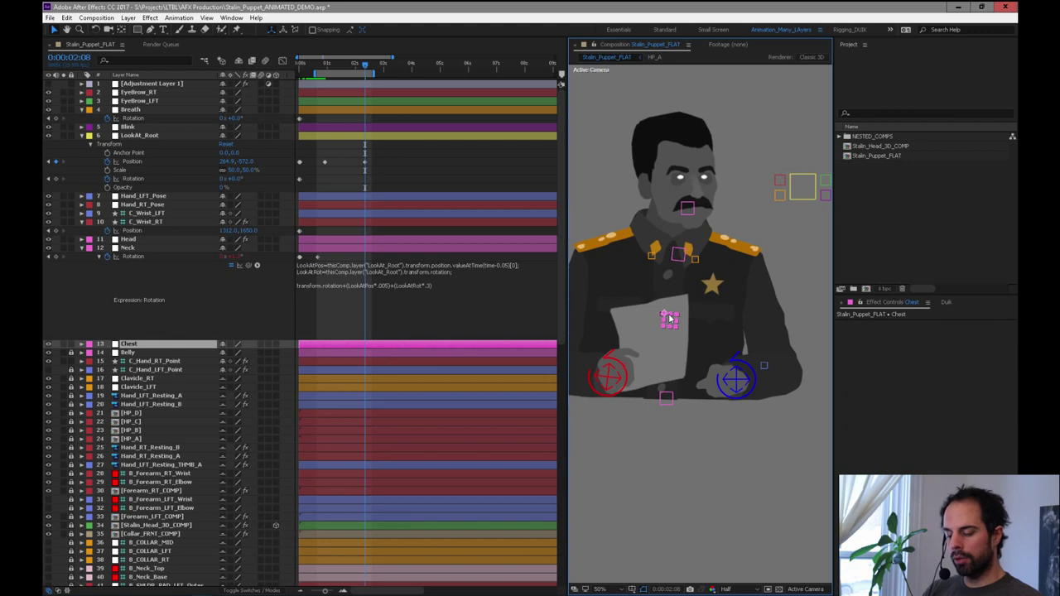
mouse_move(800, 190)
mouse_down()
mouse_move(696, 172)
mouse_move(787, 188)
mouse_move(819, 180)
mouse_up()
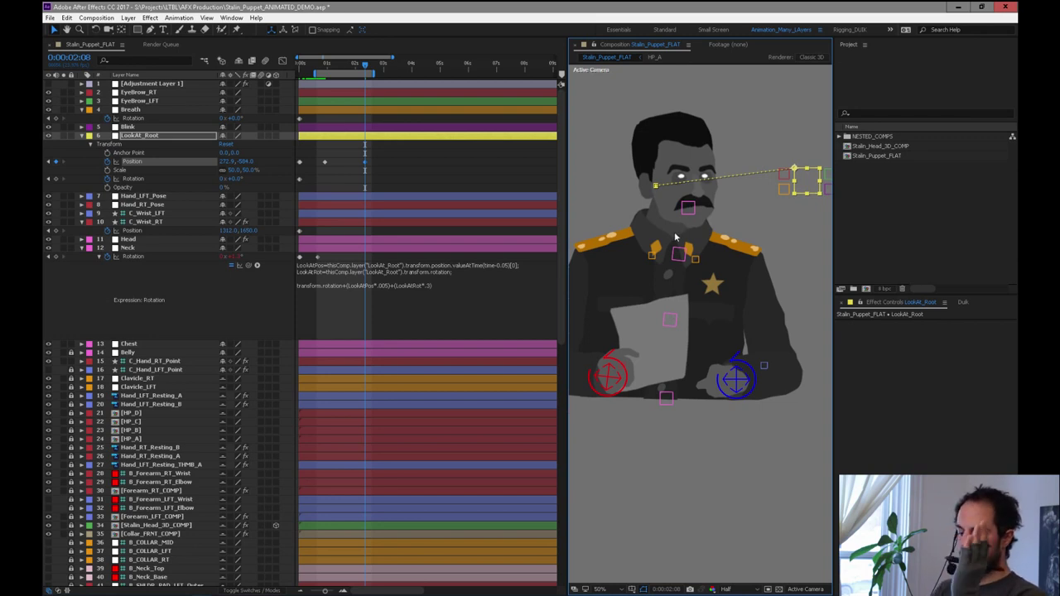
Select the Head control and show only its Rotation property.
click(688, 208)
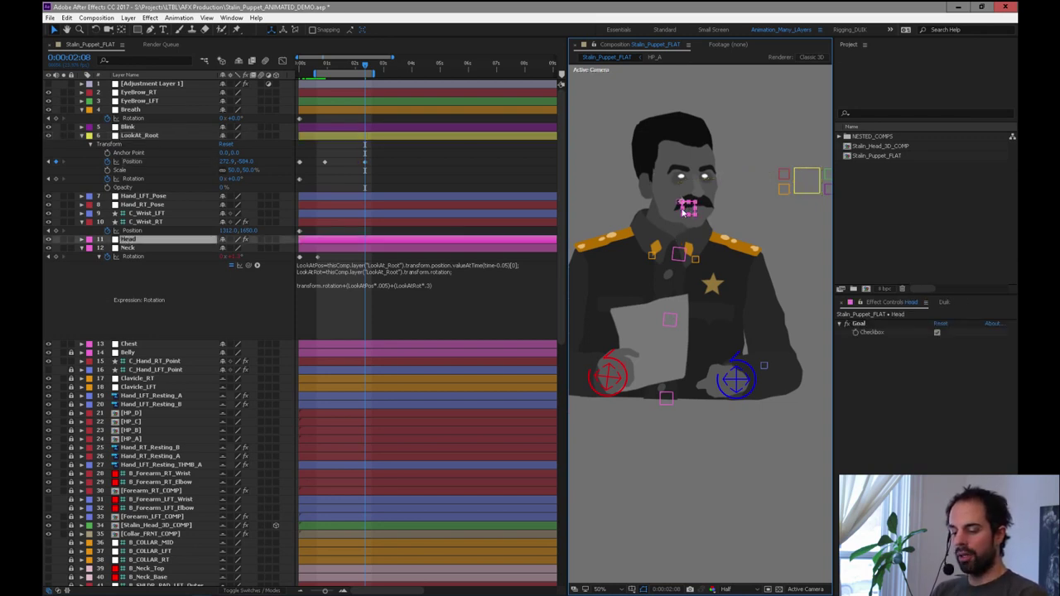
click(90, 240)
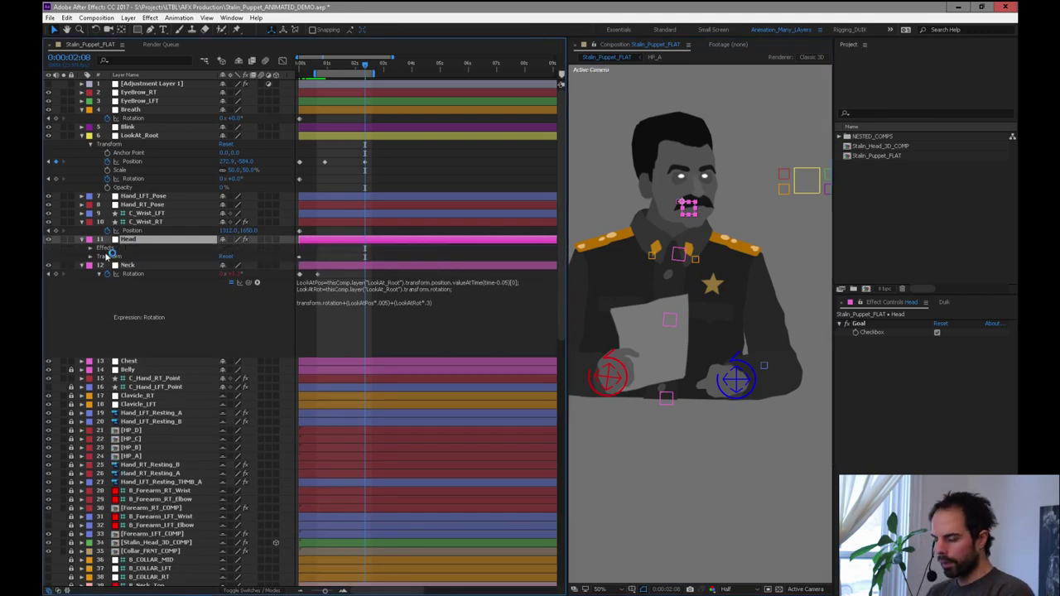
key(r)
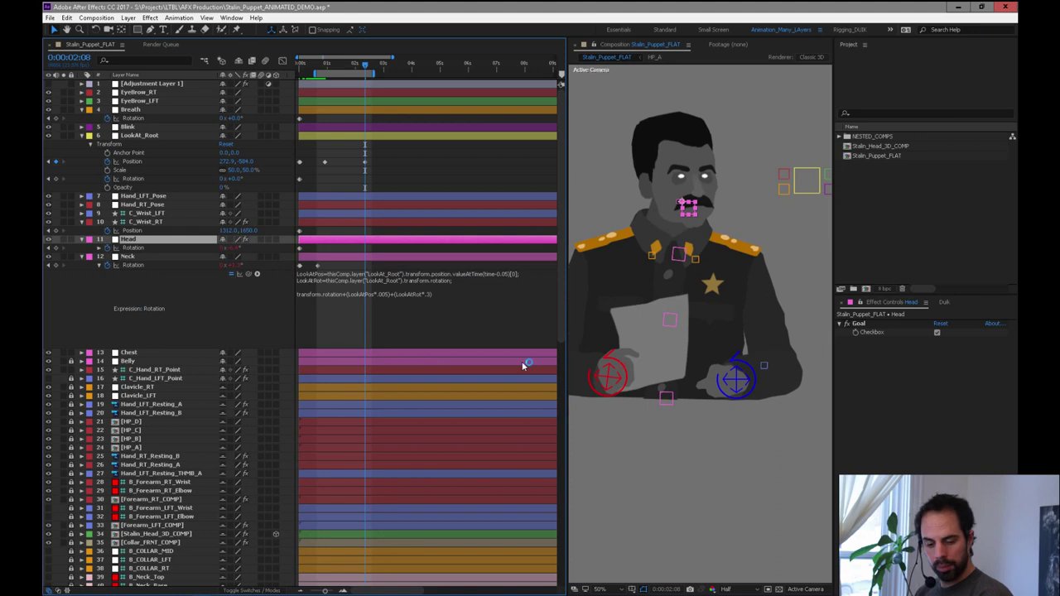
Bring up Duik's rigging tools, backing out of the Back Leg Autorig dialog.
click(945, 302)
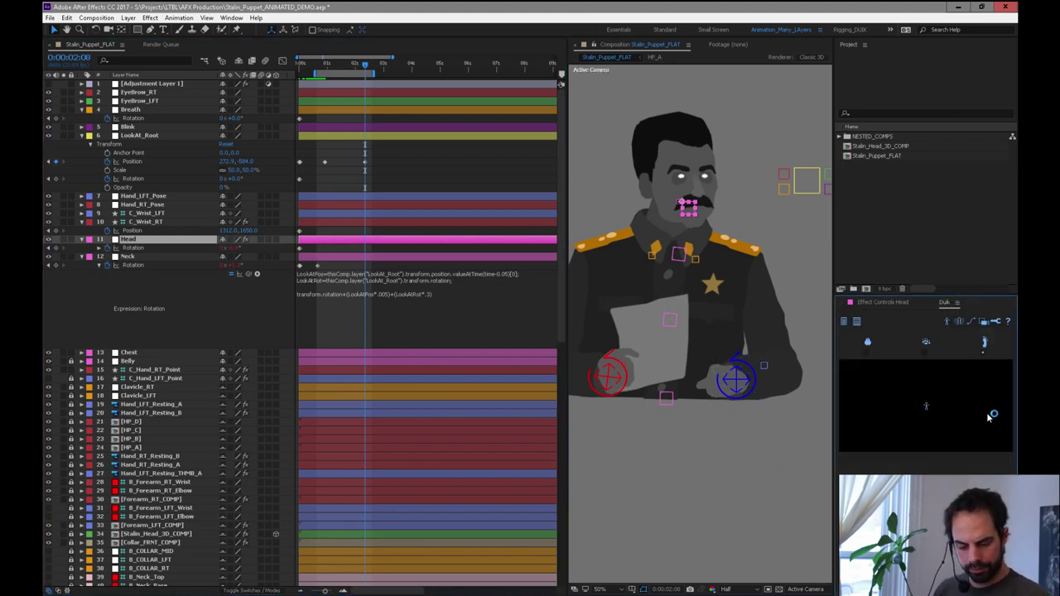
click(928, 406)
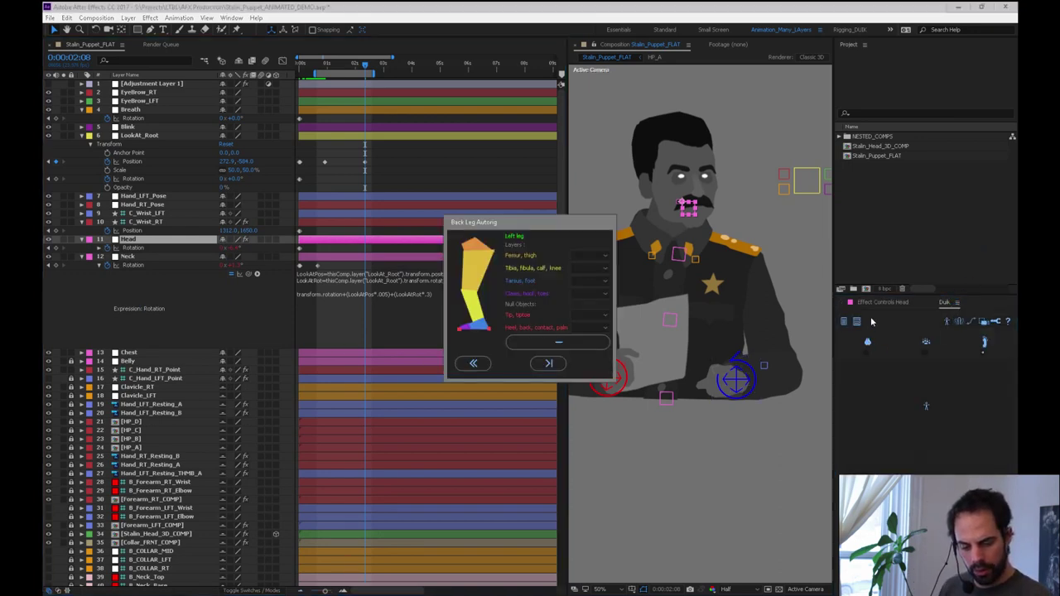
click(473, 363)
click(946, 321)
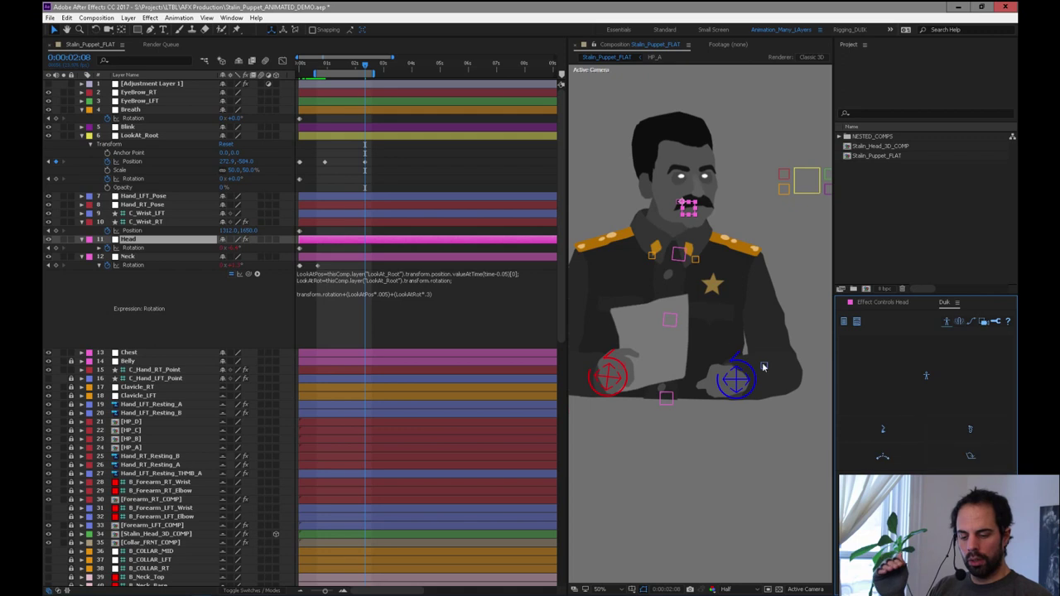
click(962, 432)
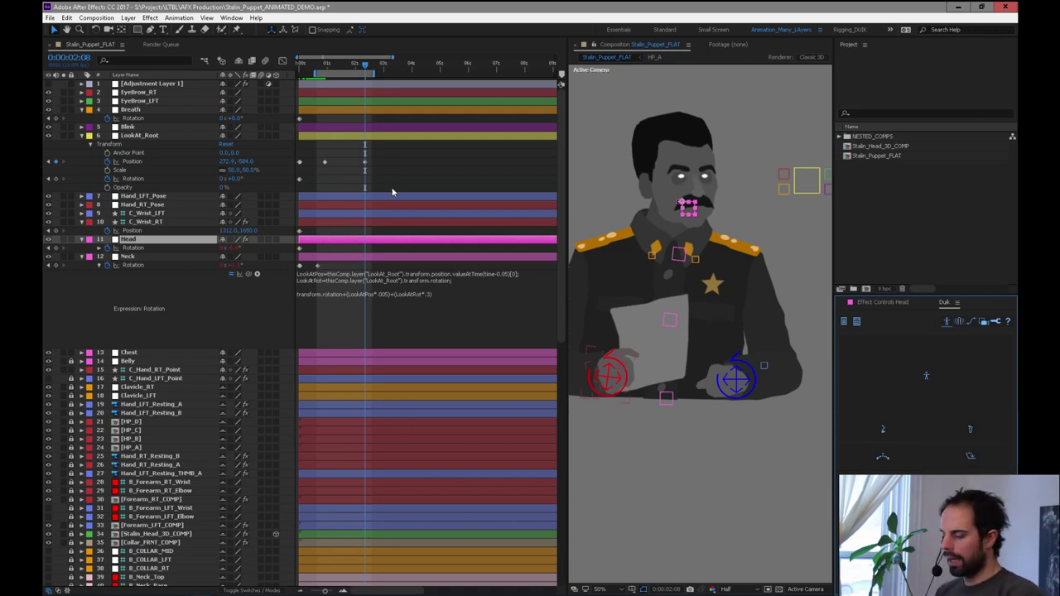
Try a different Rotation value on the Neck control at 0:00:02:06 and undo the change.
mouse_move(367, 66)
mouse_down()
mouse_move(346, 70)
mouse_move(362, 67)
mouse_up()
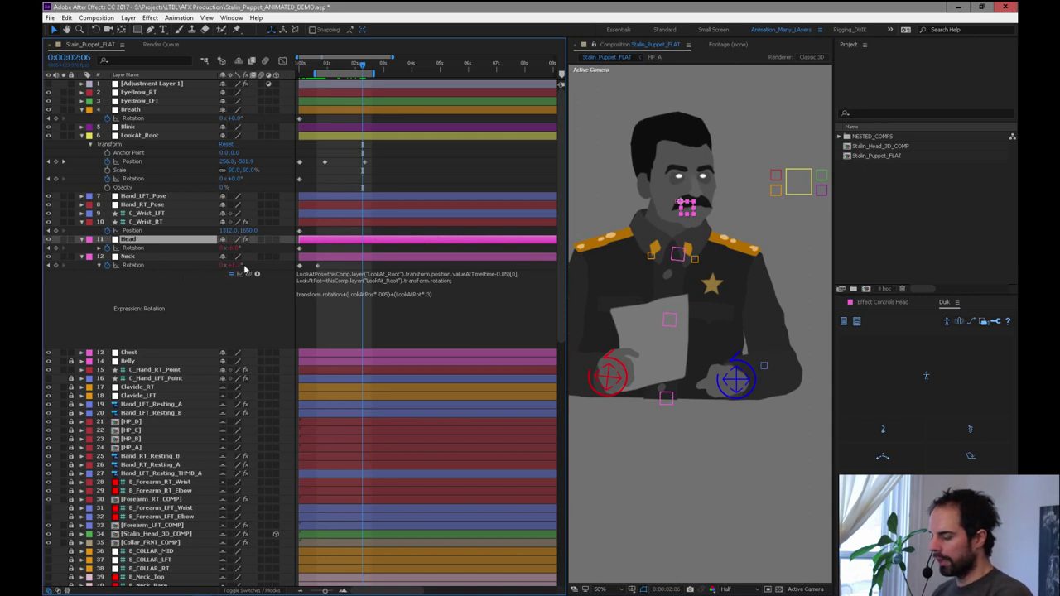
mouse_move(238, 265)
mouse_down()
mouse_move(230, 271)
mouse_move(242, 248)
mouse_move(249, 257)
mouse_move(213, 271)
mouse_move(250, 260)
mouse_up()
key(ctrl+z)
key(ctrl+z)
key(ctrl+z)
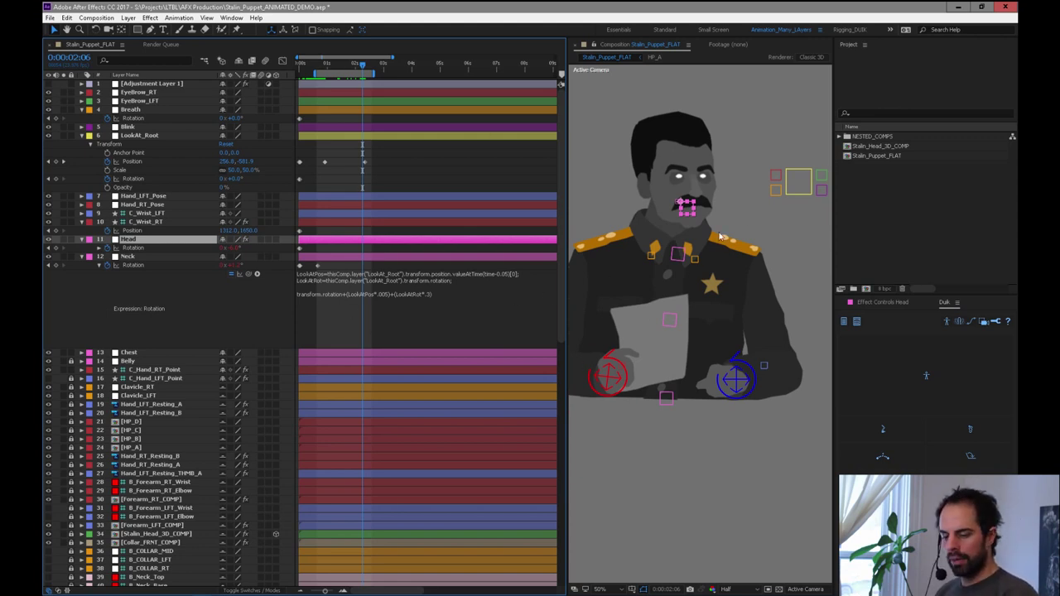
Select the Chest control and show only its Rotation property.
click(671, 320)
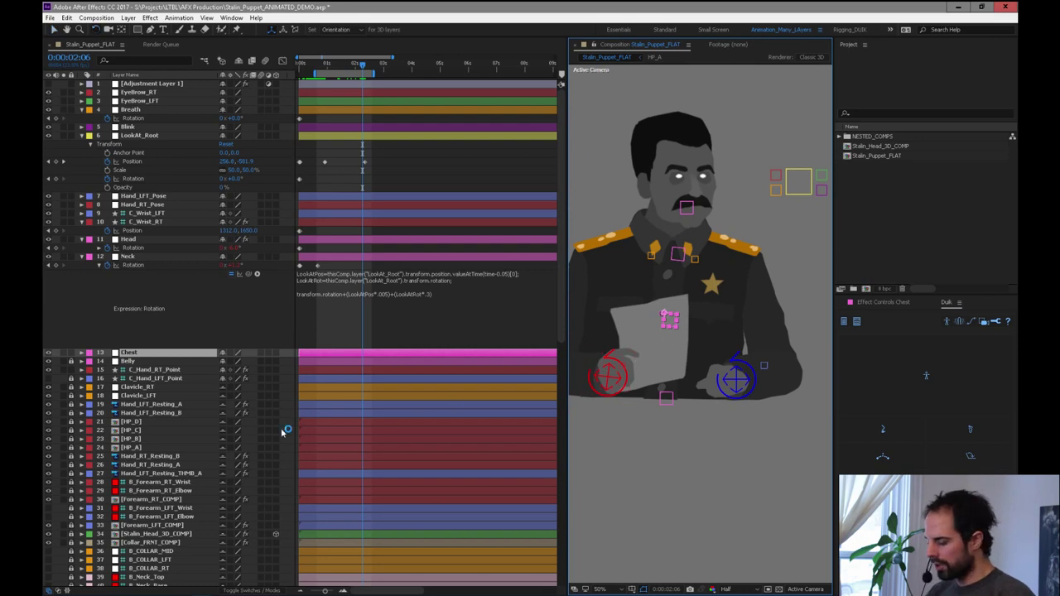
key(Return)
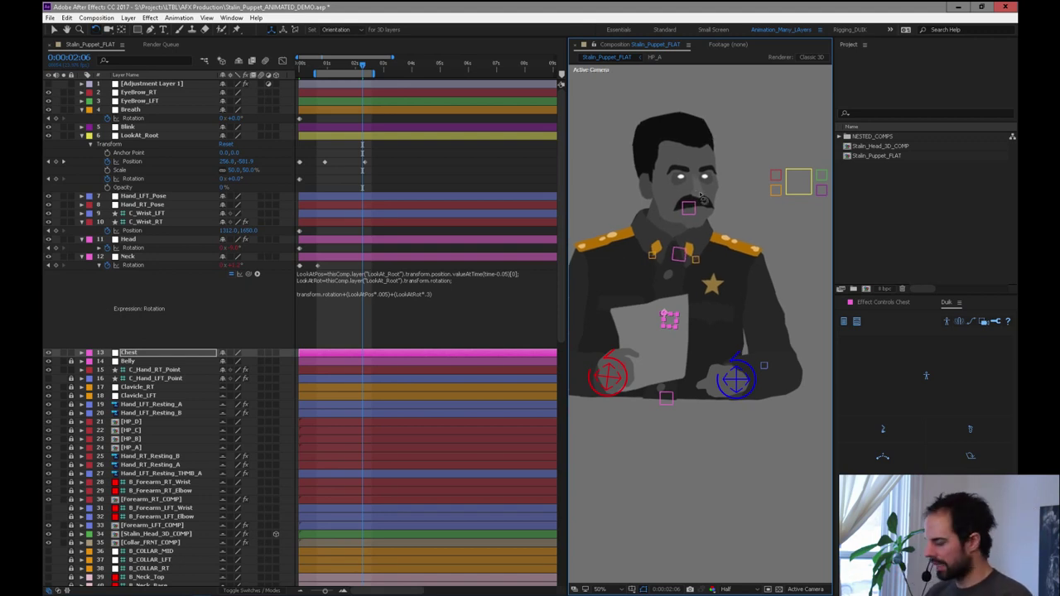
key(Return)
key(r)
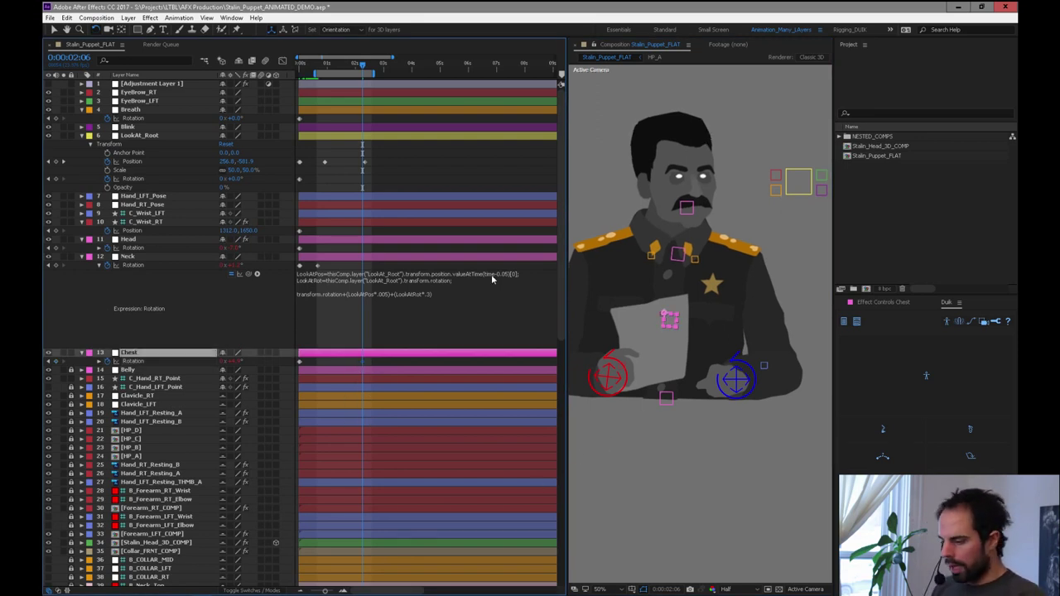
Delete the LookAt_Root Position keyframes after the first one, along with the Neck control's second Rotation keyframe.
drag(389, 149, 334, 192)
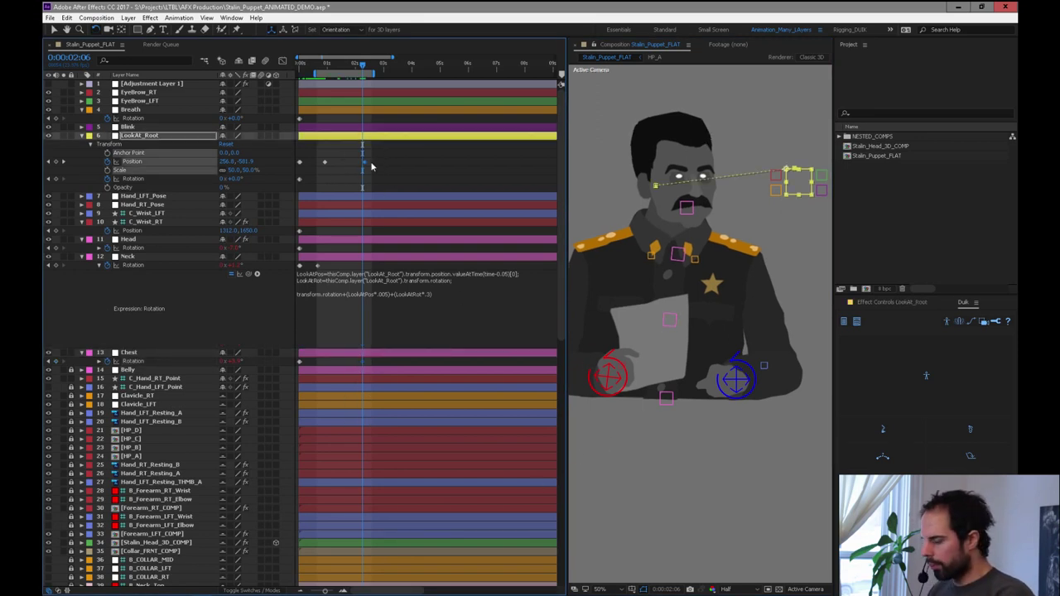
drag(373, 156, 321, 168)
key(Delete)
key(Delete)
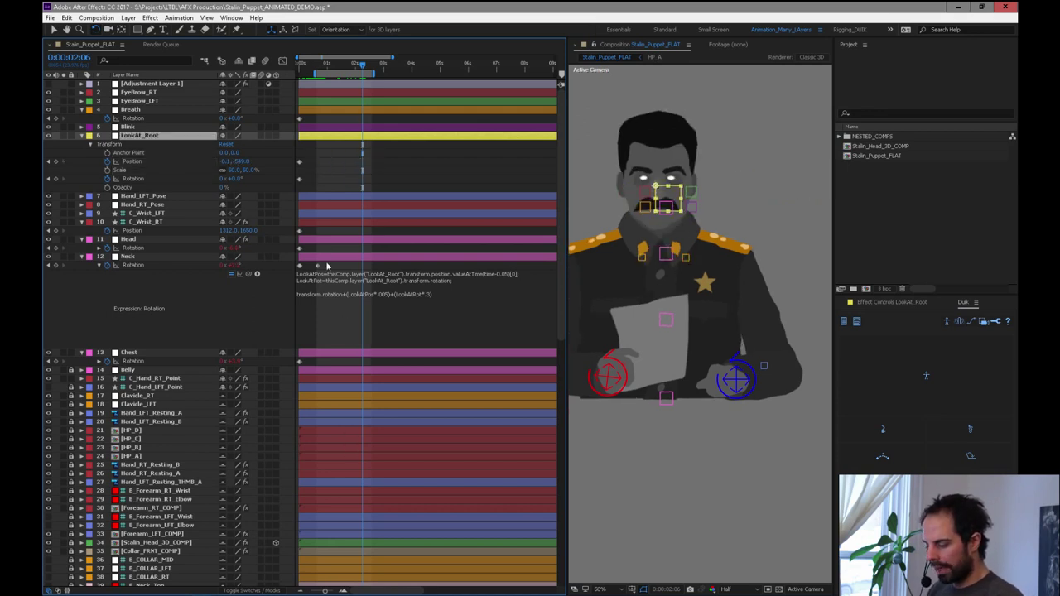
click(327, 258)
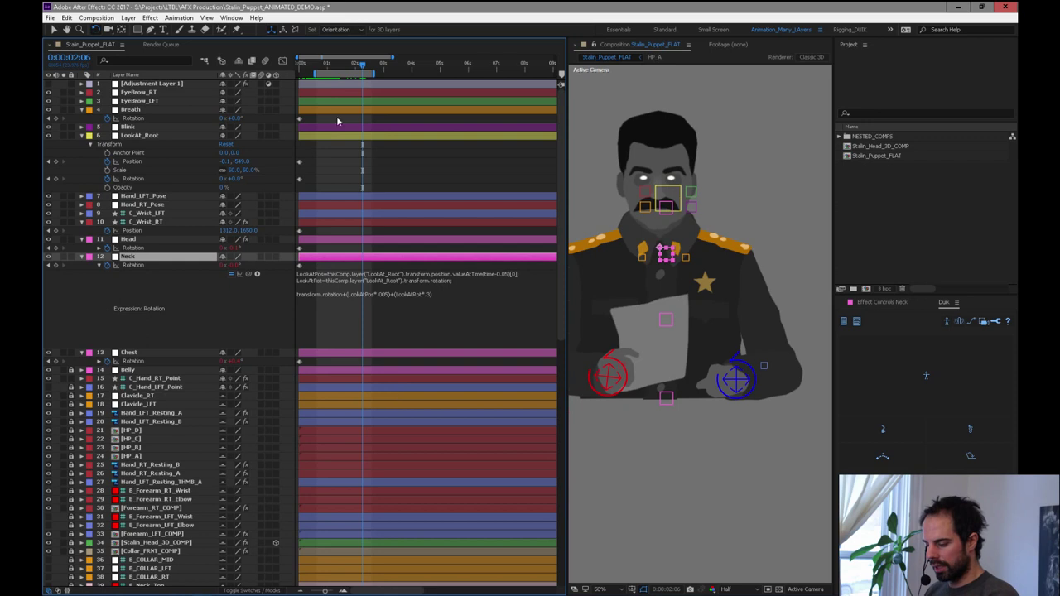
Preview the puppet without the deleted keyframes and bring the current time back to 0:00:00:01.
drag(329, 69, 427, 71)
key(space)
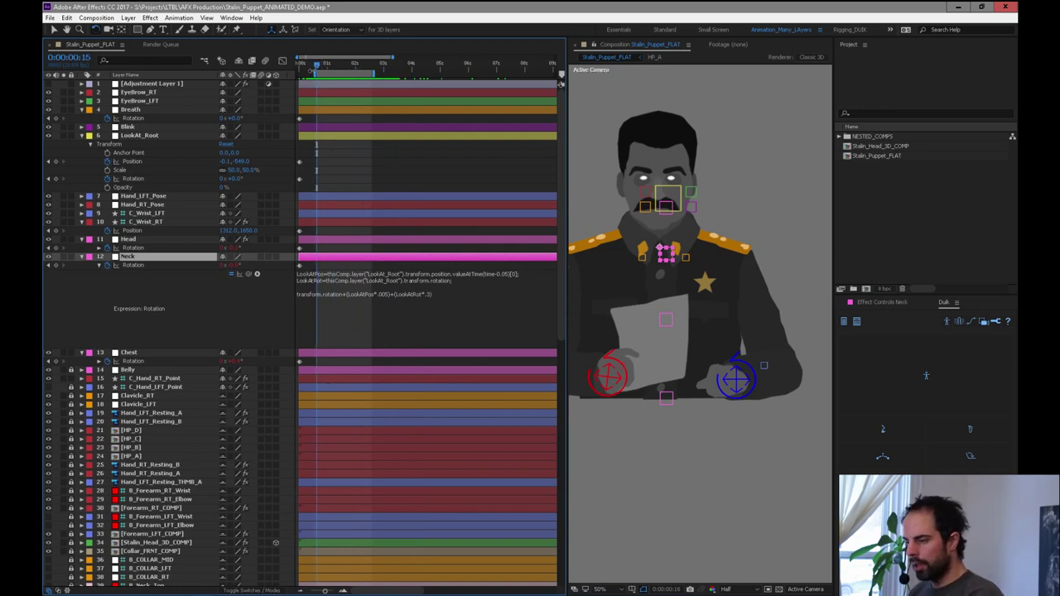
drag(308, 69, 293, 68)
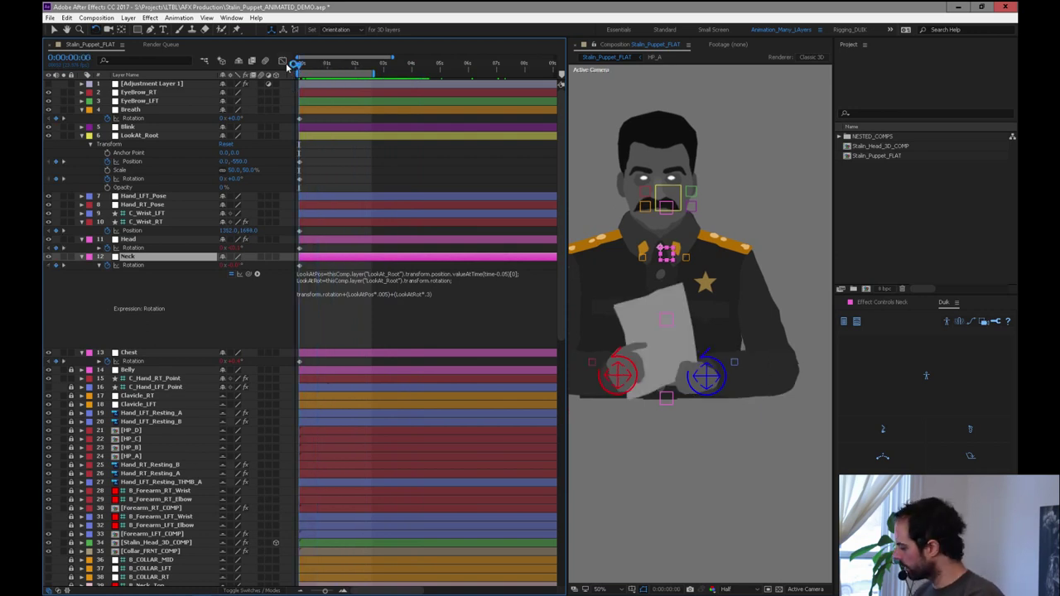
key(=)
key(=)
key(=)
click(309, 67)
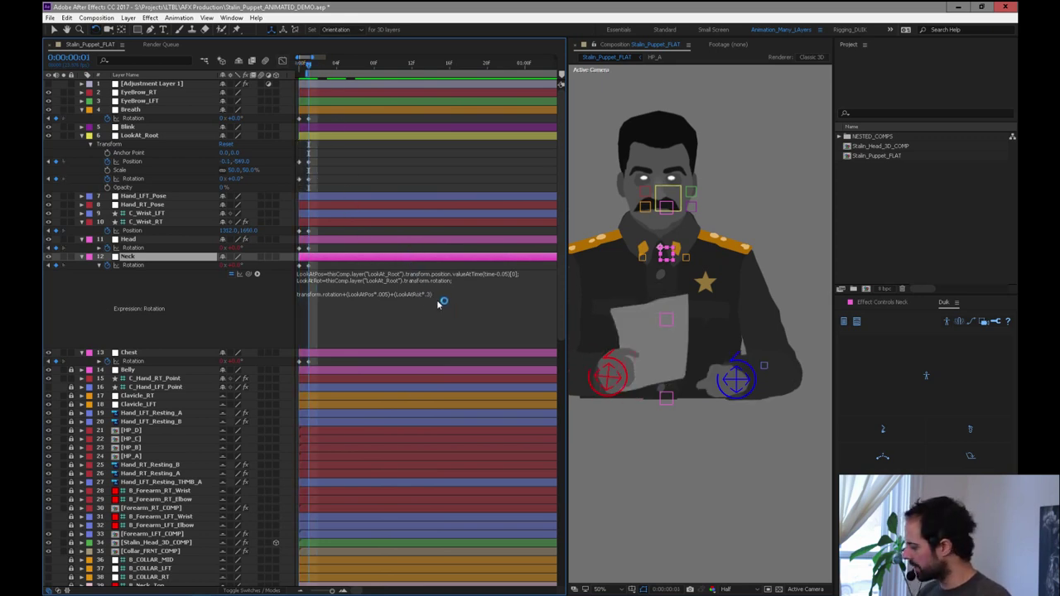
Extend the end of the work area to about 19 seconds, past the Point Away marker.
key(minus)
key(minus)
key(minus)
key(minus)
mouse_move(338, 73)
mouse_down()
mouse_move(553, 141)
mouse_move(476, 146)
mouse_move(525, 141)
mouse_up()
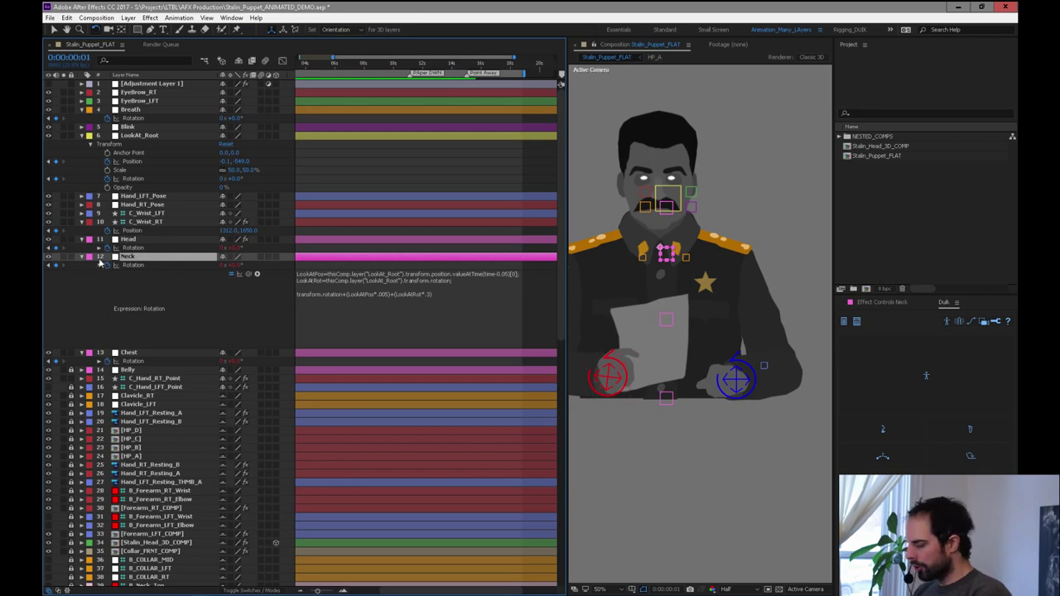
Hide the shy layers and collapse the open properties of the Neck, Head and Chest controls.
click(238, 61)
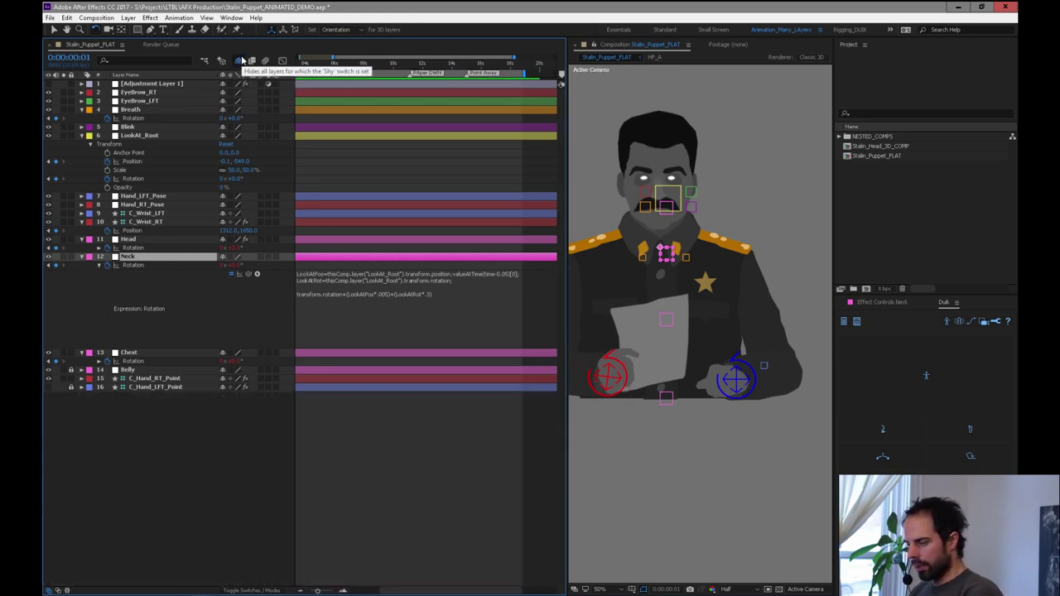
click(82, 257)
click(82, 239)
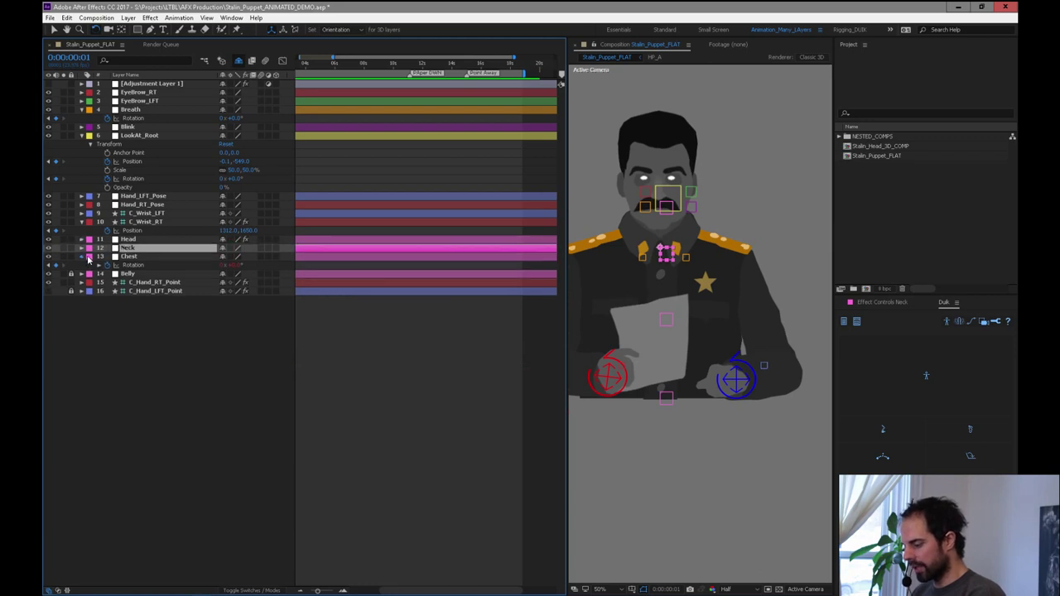
click(82, 256)
Point out the C_Wrist_RT and C_Wrist_LFT controls, and show the Rotation property of Hand_RT_Pose.
click(153, 223)
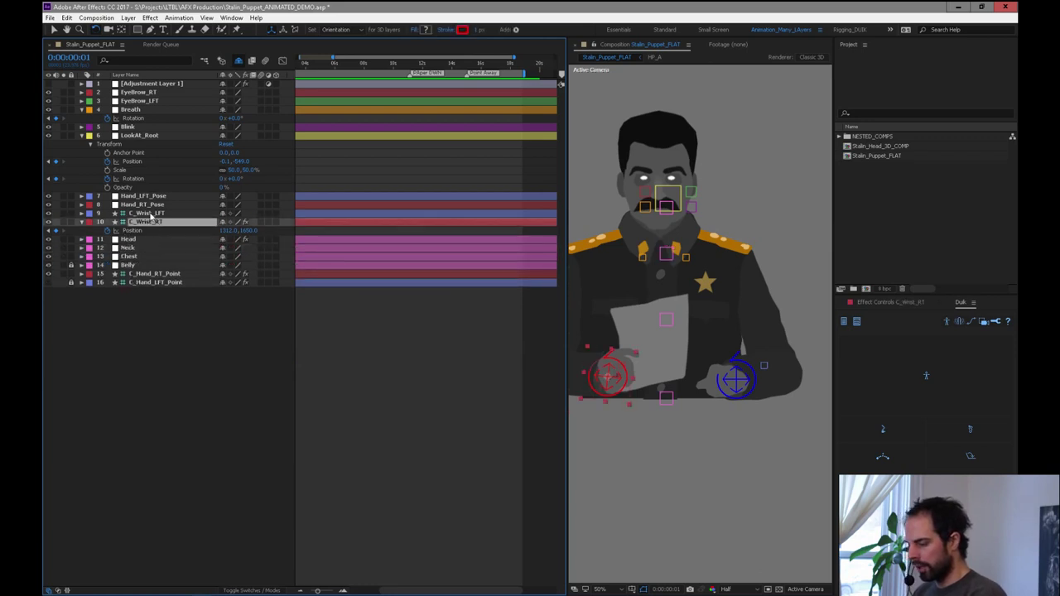
click(150, 214)
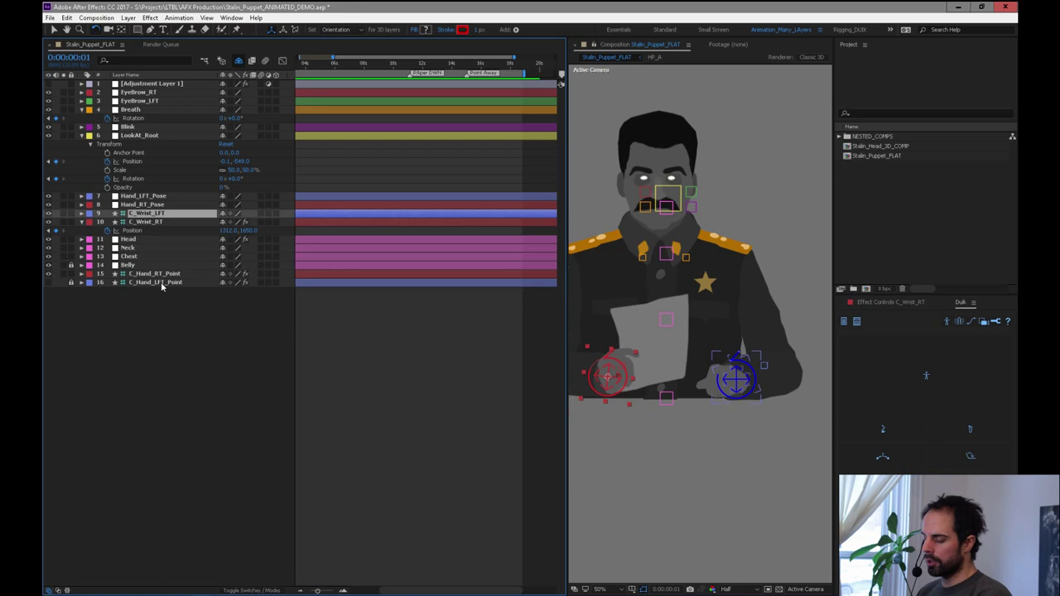
click(154, 222)
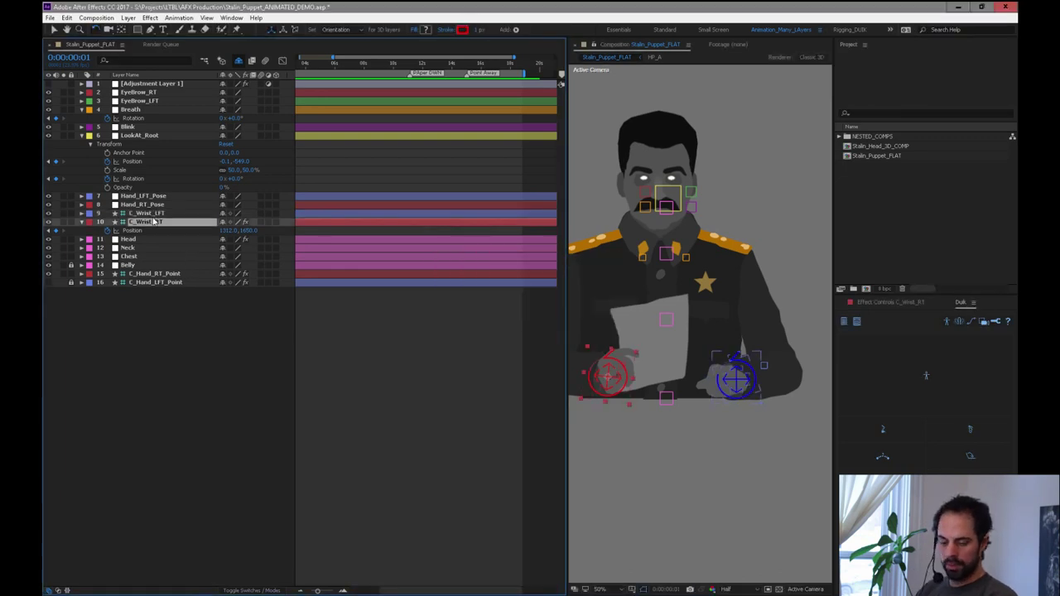
click(148, 205)
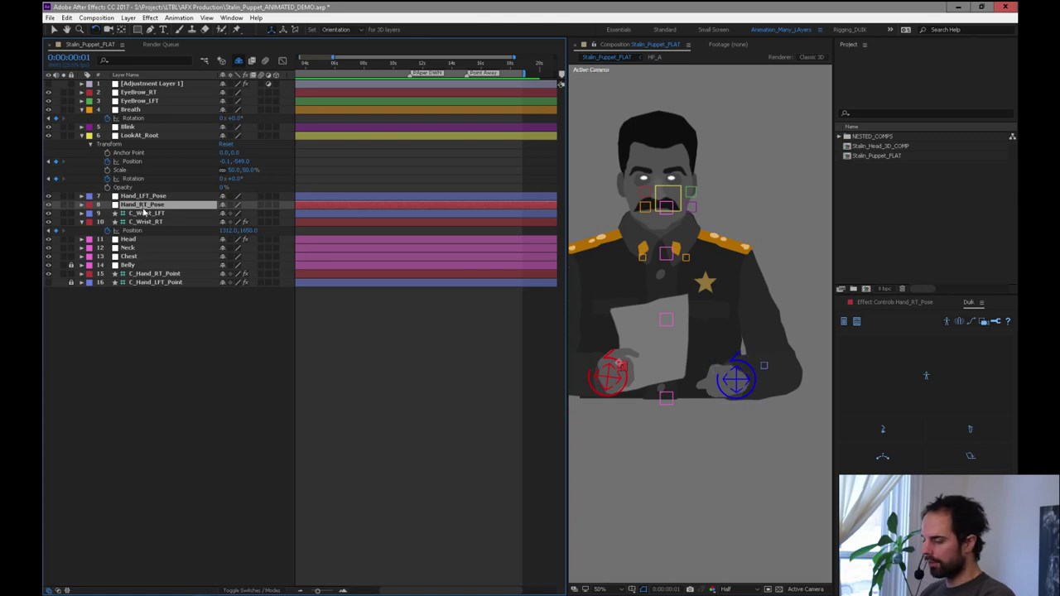
key(r)
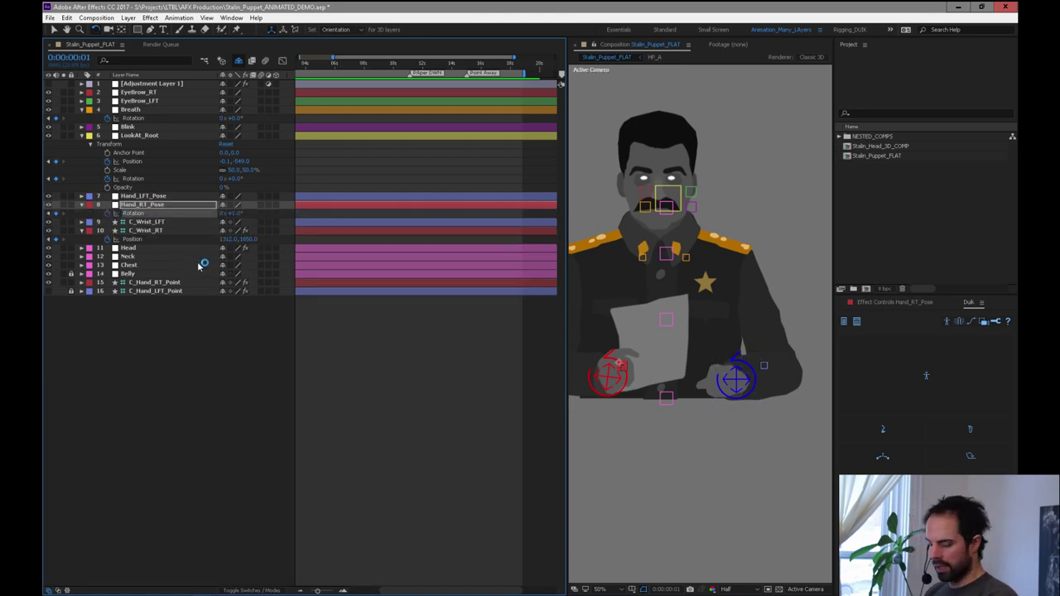
key(KP_Subtract)
key(KP_Subtract)
key(KP_Add)
key(KP_Add)
key(KP_Add)
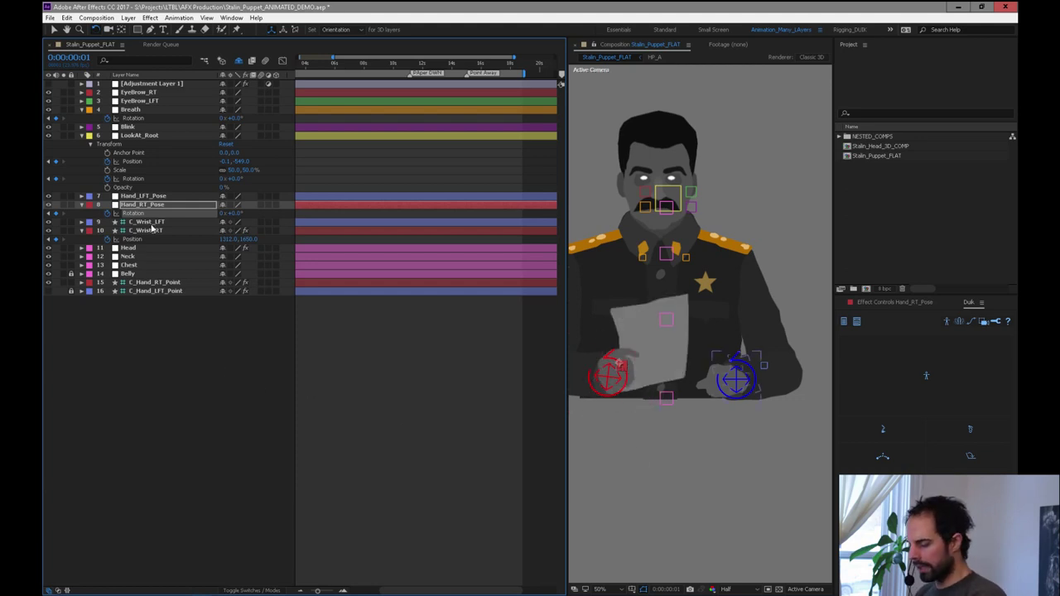
Bring the shy layers back, unlock the HP_A layer and reveal its Opacity expression in full.
click(238, 62)
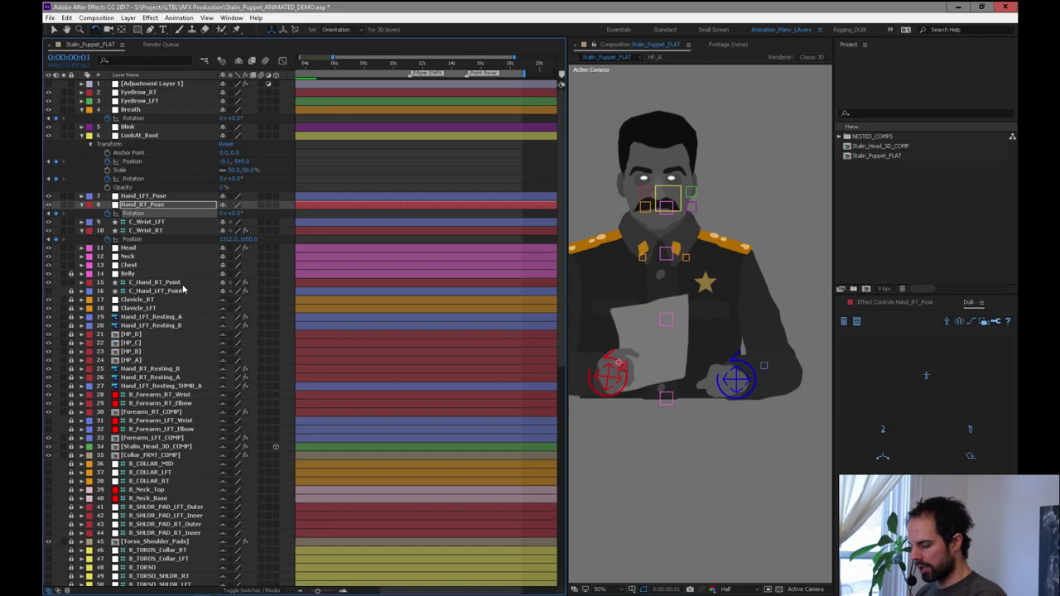
click(72, 361)
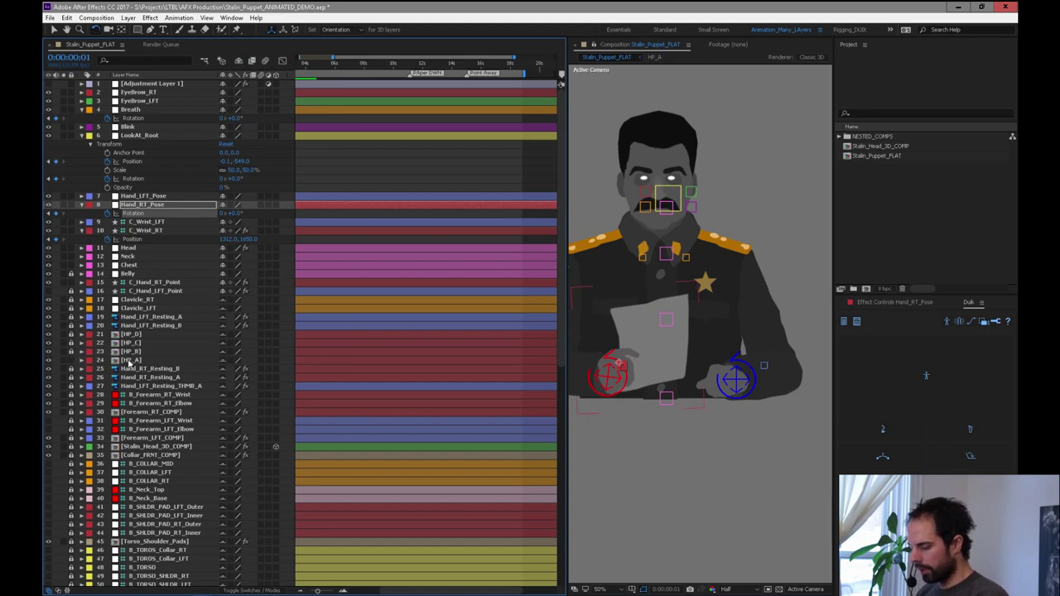
click(130, 362)
key(e)
key(e)
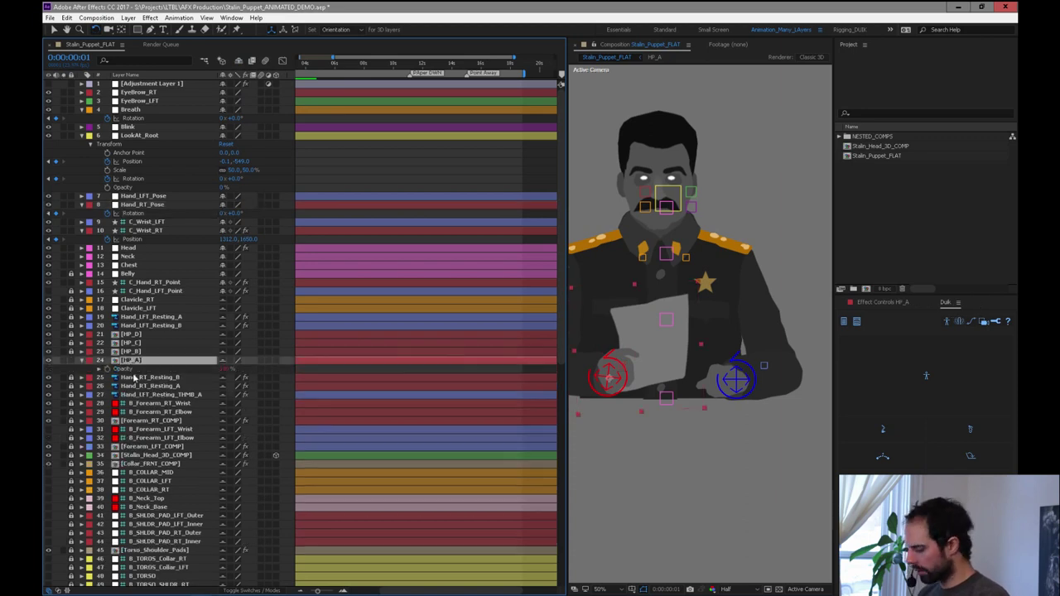
drag(338, 383, 339, 438)
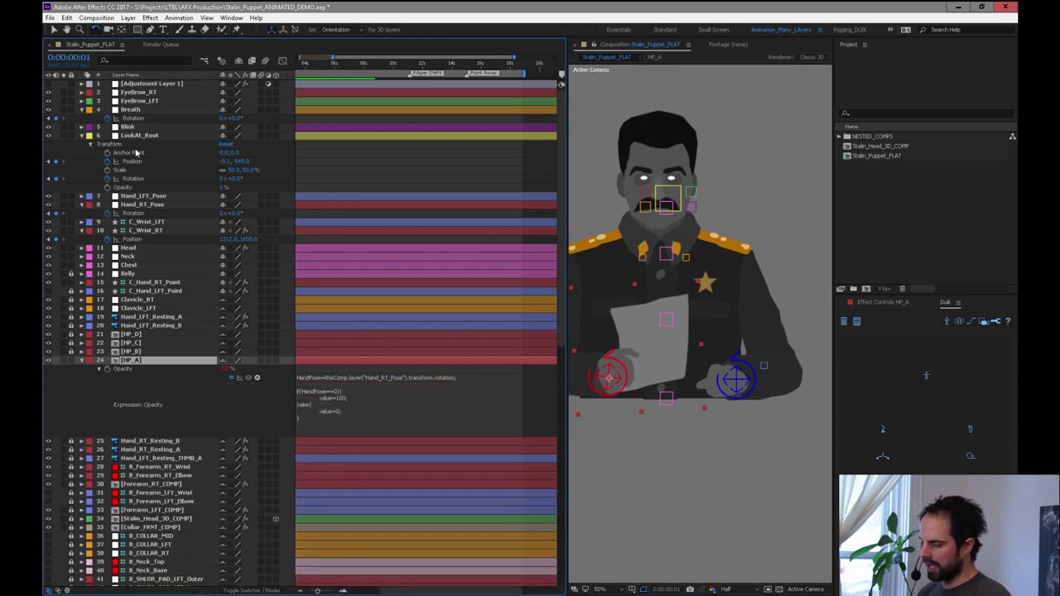
Select Hand_RT_Pose and examine the if/else condition in HP_A's Opacity expression that depends on its rotation.
click(161, 206)
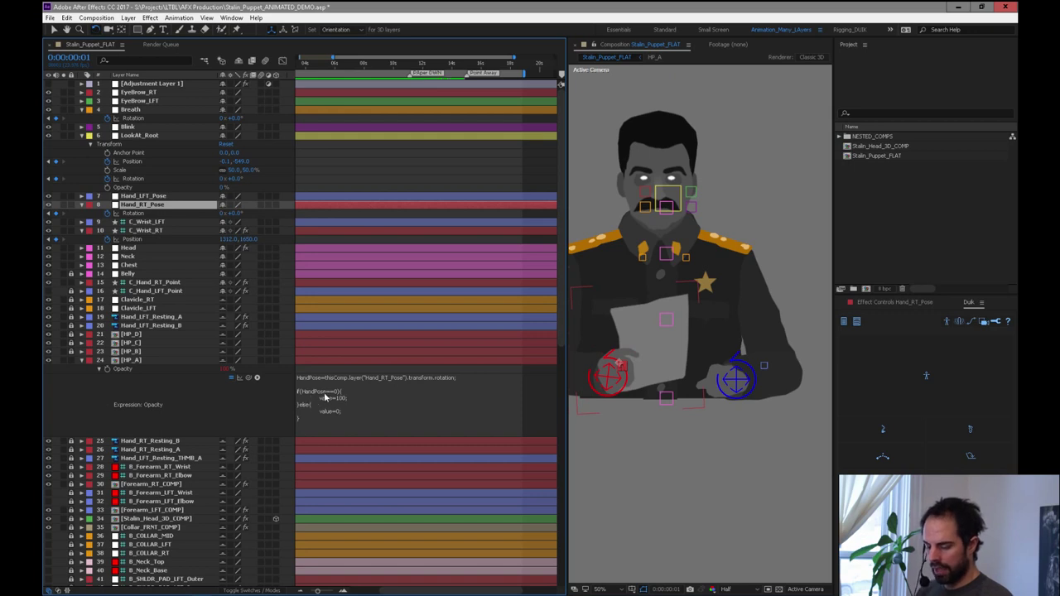
click(325, 394)
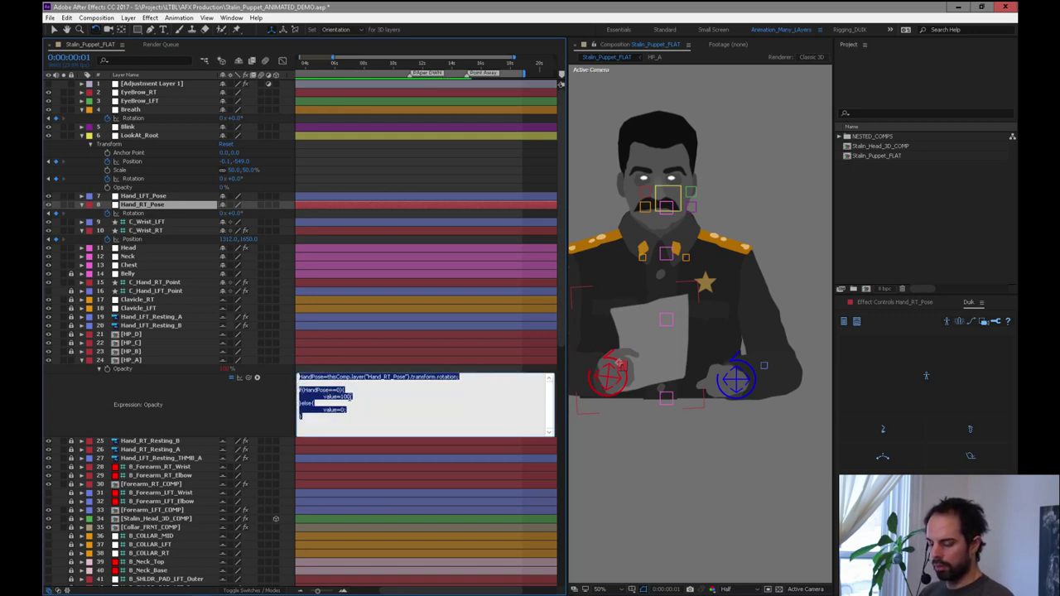
mouse_move(325, 397)
mouse_down()
mouse_move(354, 397)
mouse_move(298, 404)
mouse_move(318, 415)
mouse_up()
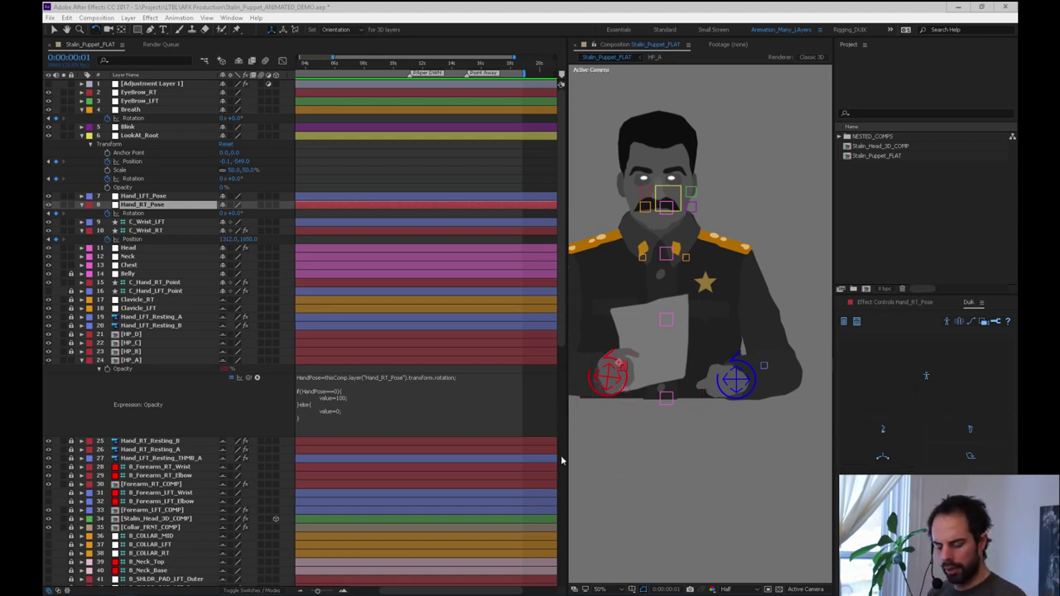
Widen the composition viewer against the timeline and scrub through the animation to 0:00:07:15.
drag(566, 412, 523, 411)
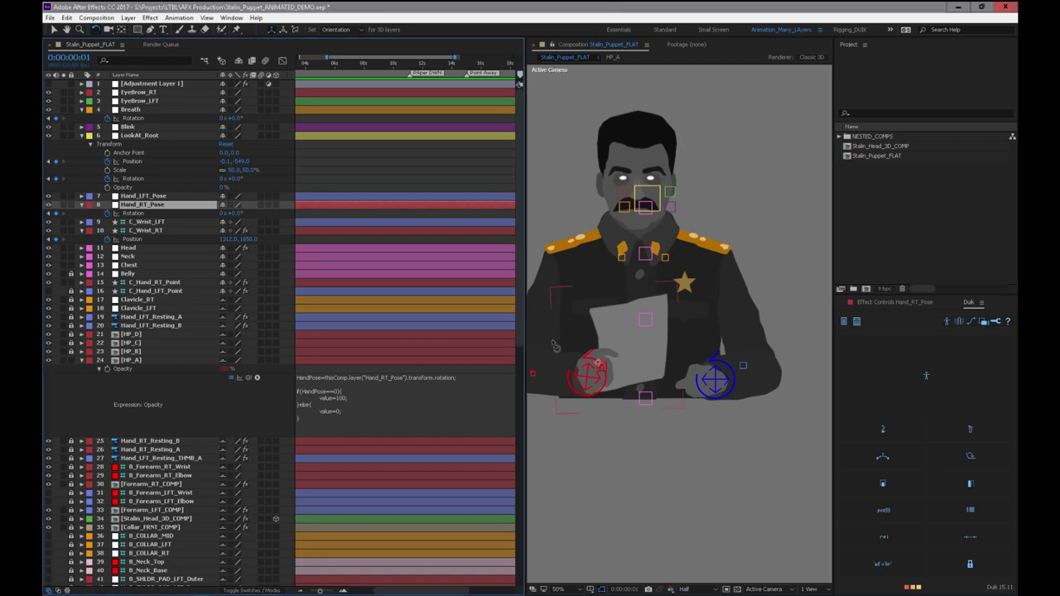
key(v)
drag(432, 66, 380, 103)
key(minus)
drag(399, 68, 389, 68)
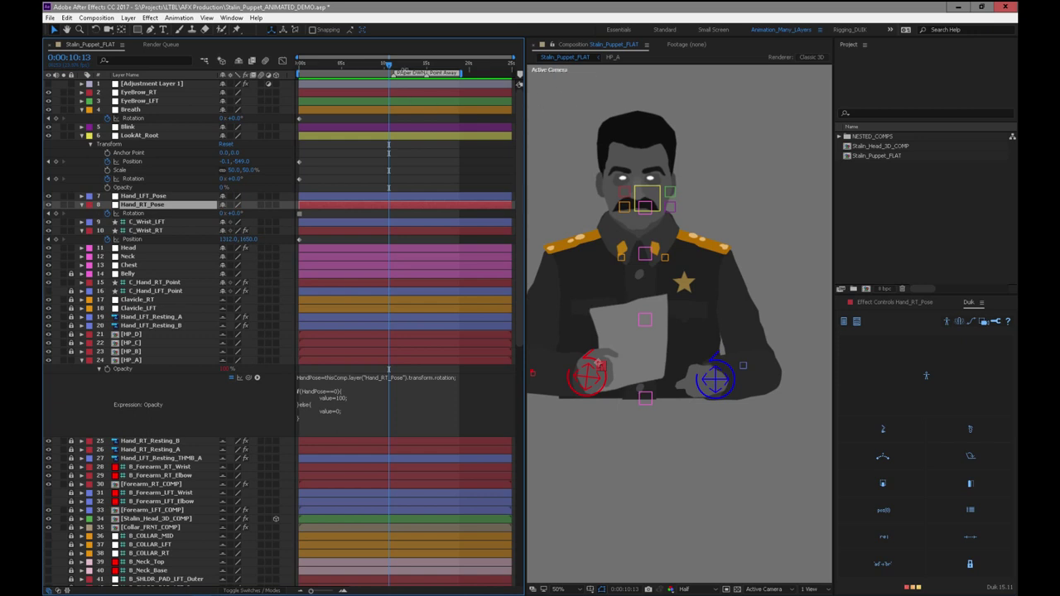
drag(395, 66, 364, 166)
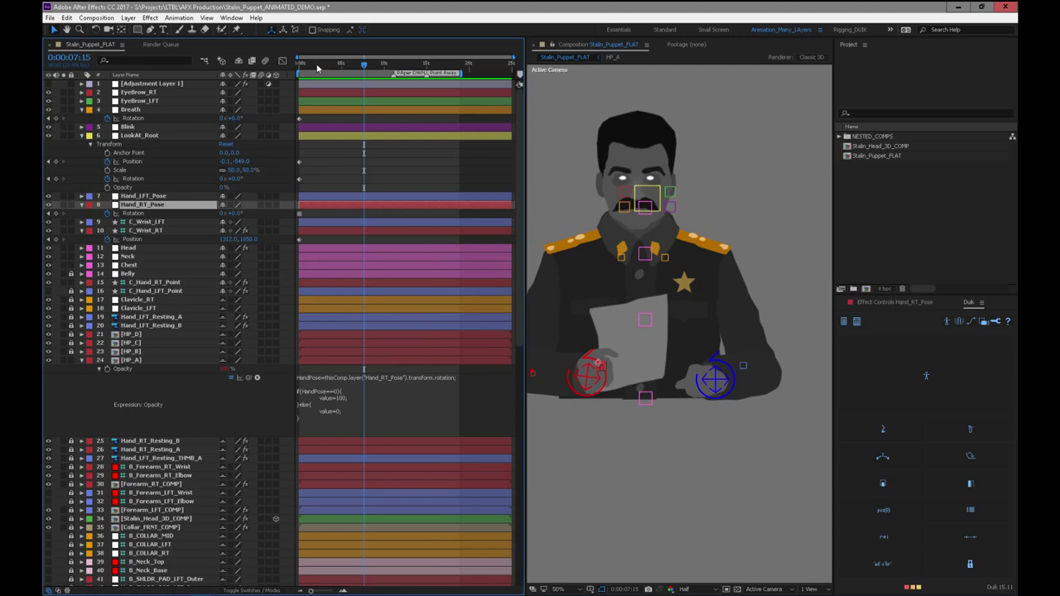
Return the current time to 0:00:00:01 with the timeline magnified around the first frames.
drag(318, 66, 293, 90)
key(equal)
key(equal)
key(equal)
key(equal)
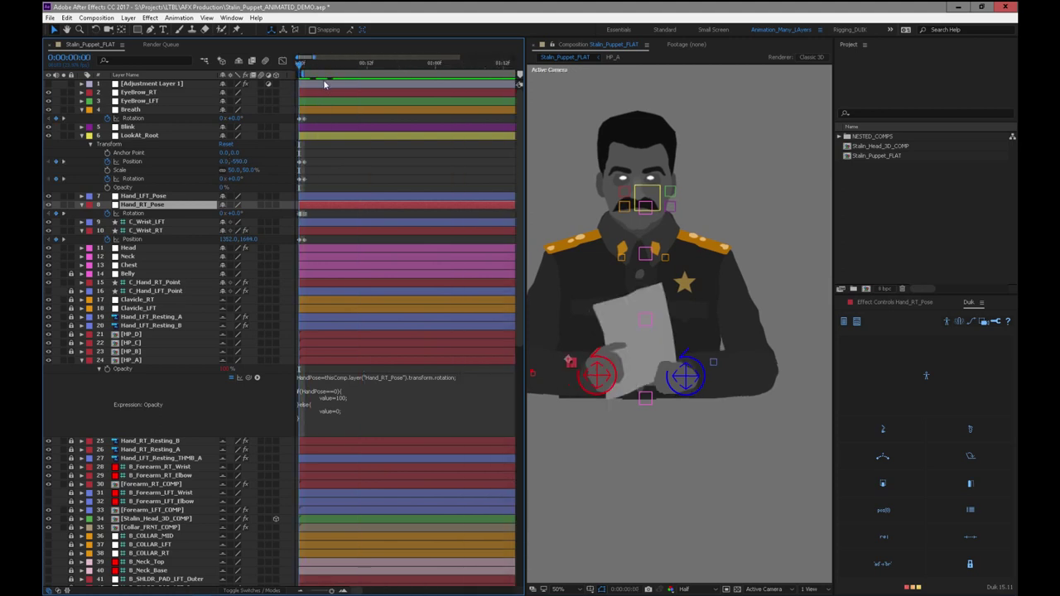
click(308, 65)
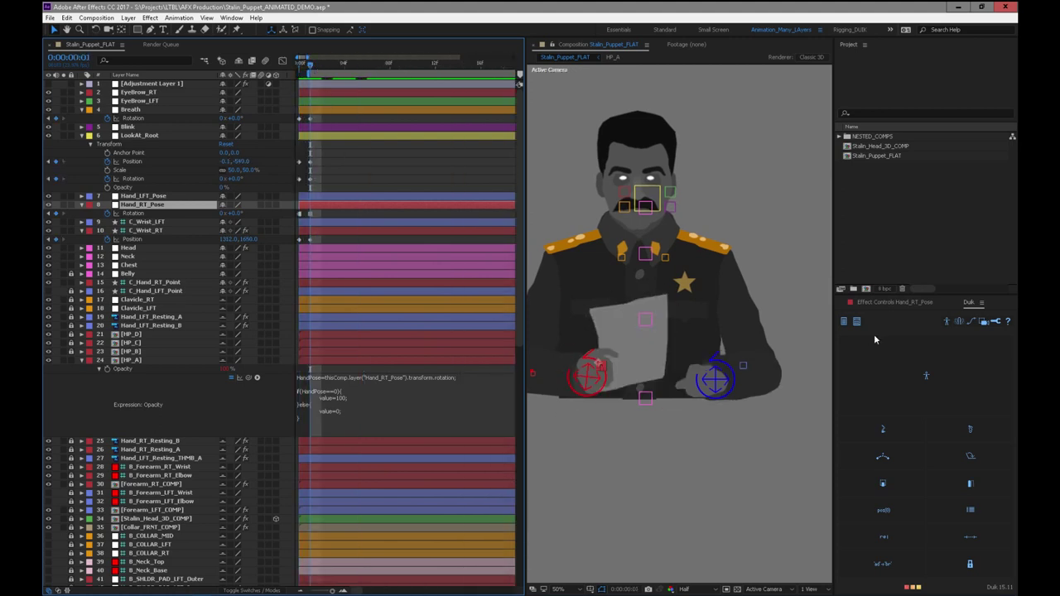
Bring up the Motion Sketch settings.
click(231, 18)
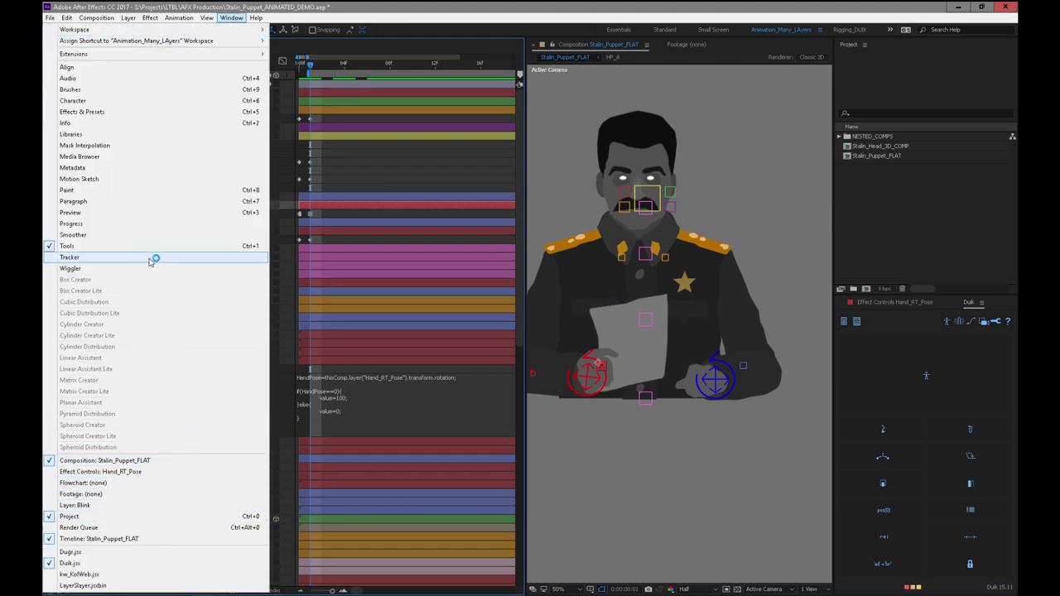
click(147, 179)
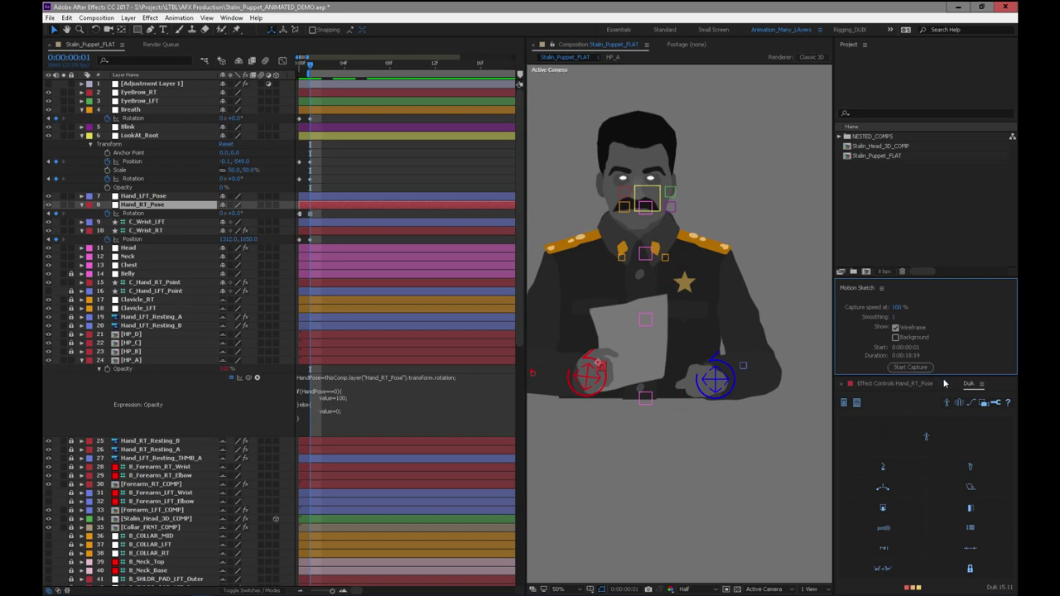
Try moving the LookAt_Root control down across the chest and undo the move.
click(652, 208)
drag(642, 195, 558, 291)
key(ctrl+z)
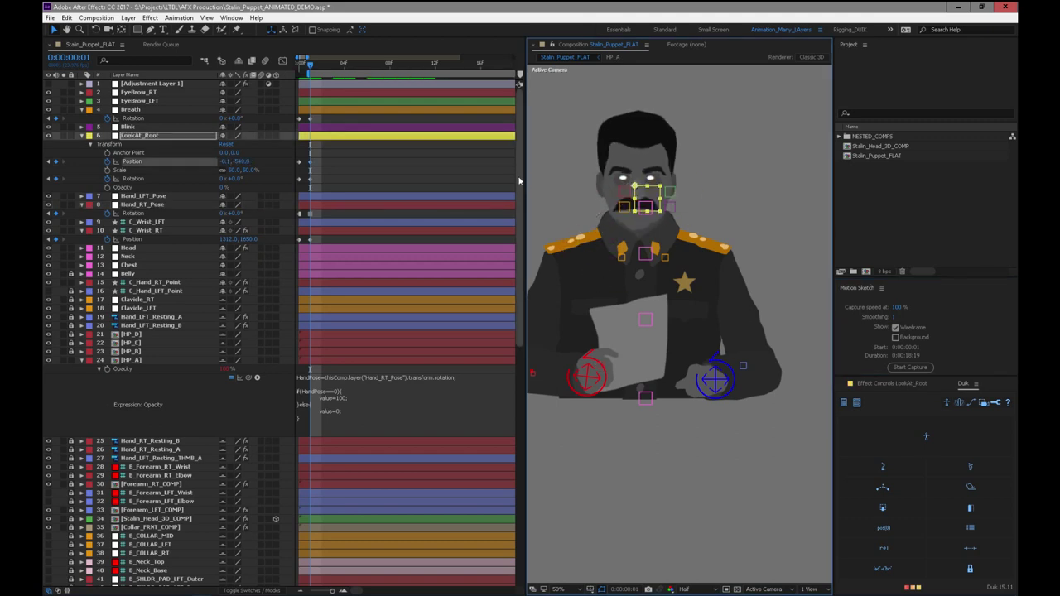
Hide the shy layers so that only the puppet's control layers are listed.
scroll(516, 224, down, 4)
drag(512, 227, 513, 82)
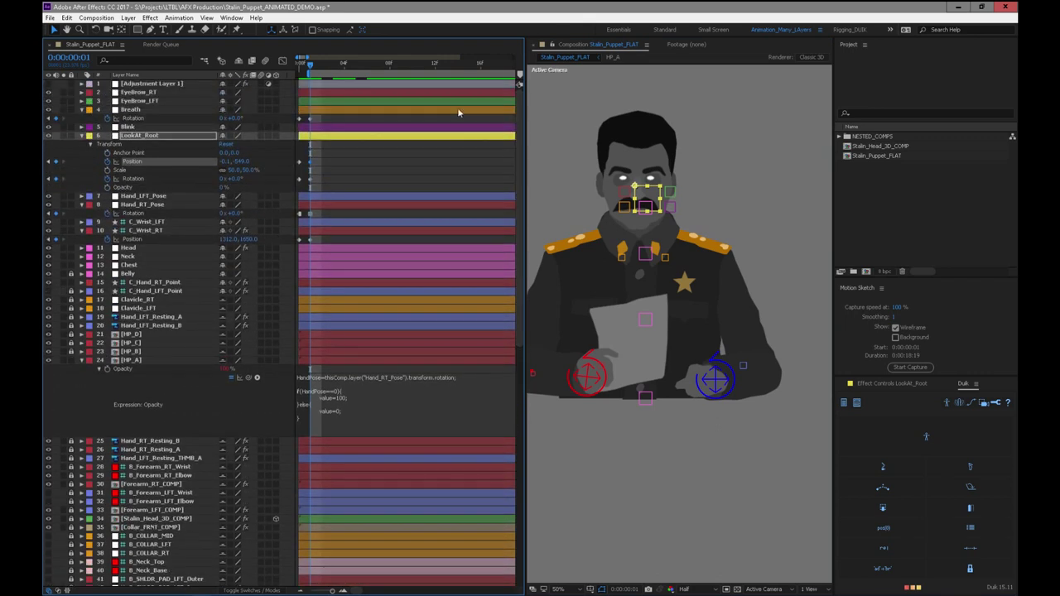
click(237, 62)
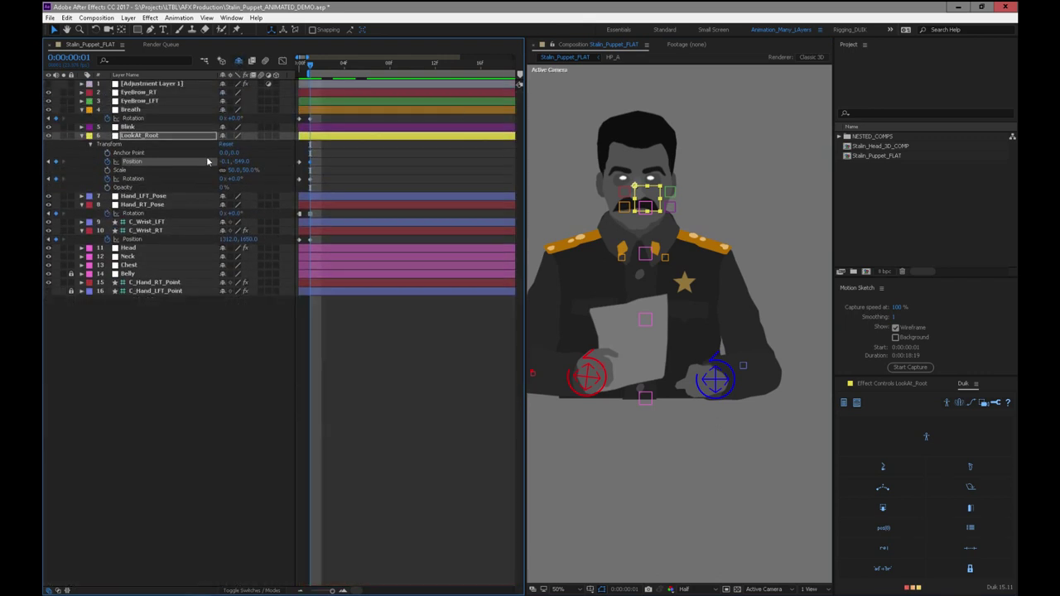
Try deleting the keyframes at 0:00:00:01 on LookAt_Root and Breath and undo the deletions.
drag(322, 155, 307, 187)
key(Delete)
click(335, 157)
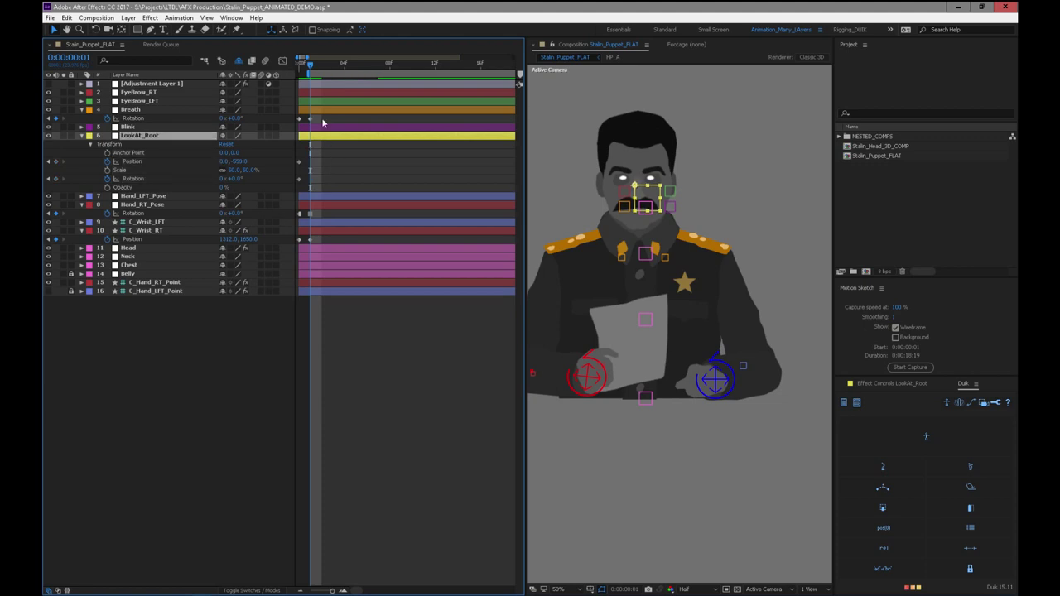
click(313, 118)
click(316, 110)
drag(307, 66, 314, 66)
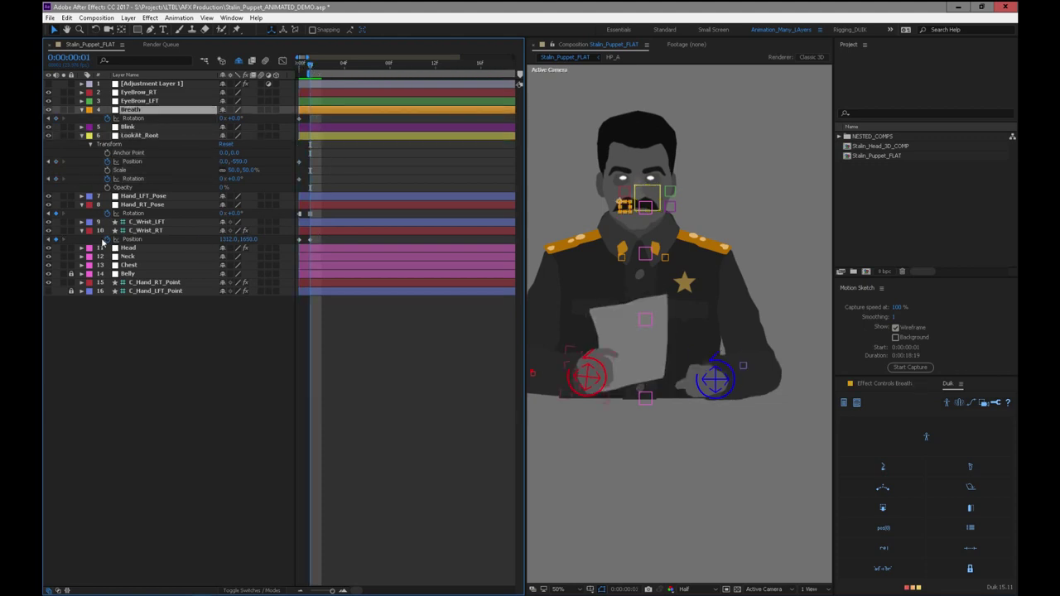
key(ctrl+z)
key(ctrl+z)
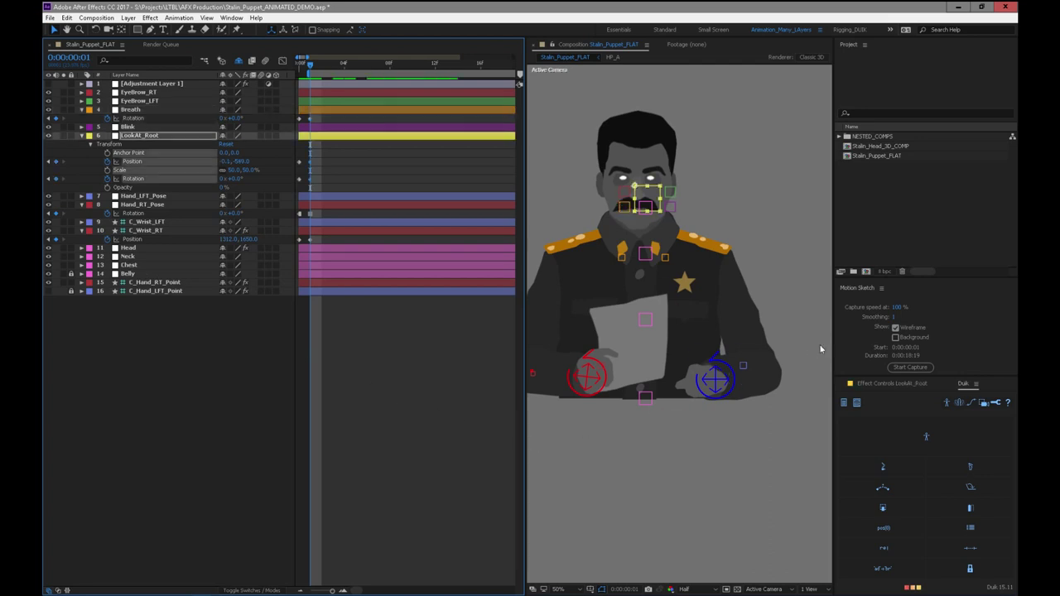
Add a composition marker at 0:00:03:00 with the comment "Stalin Vis".
key(minus)
key(minus)
key(minus)
key(minus)
key(minus)
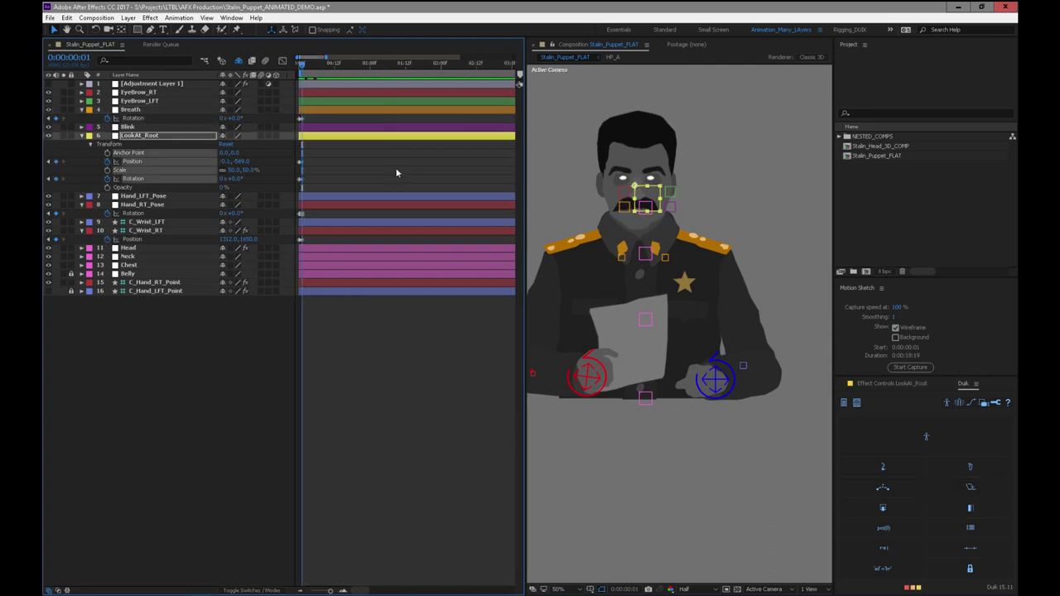
click(400, 64)
click(339, 378)
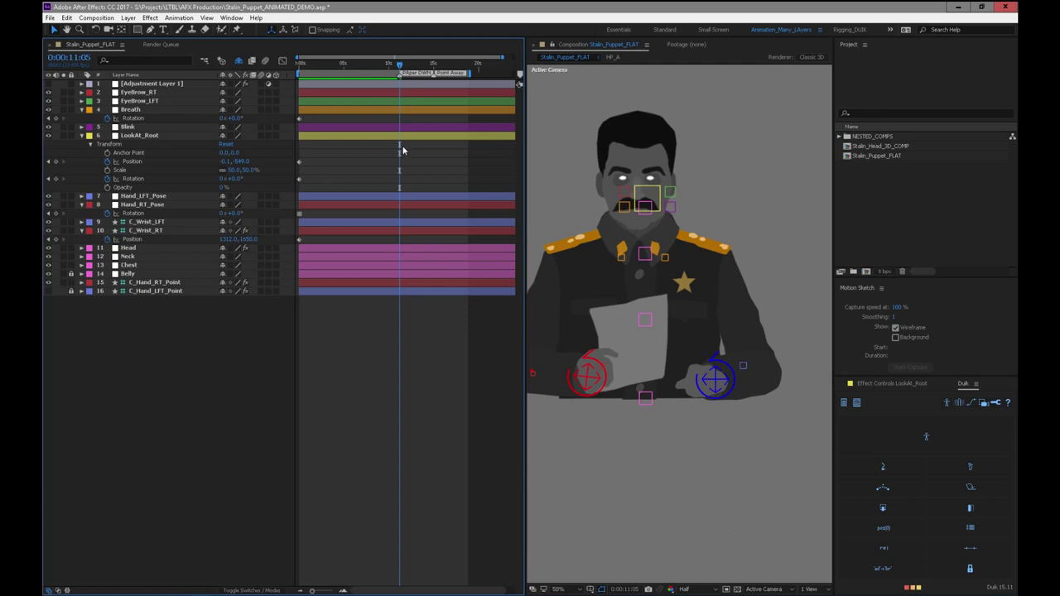
drag(387, 64, 346, 64)
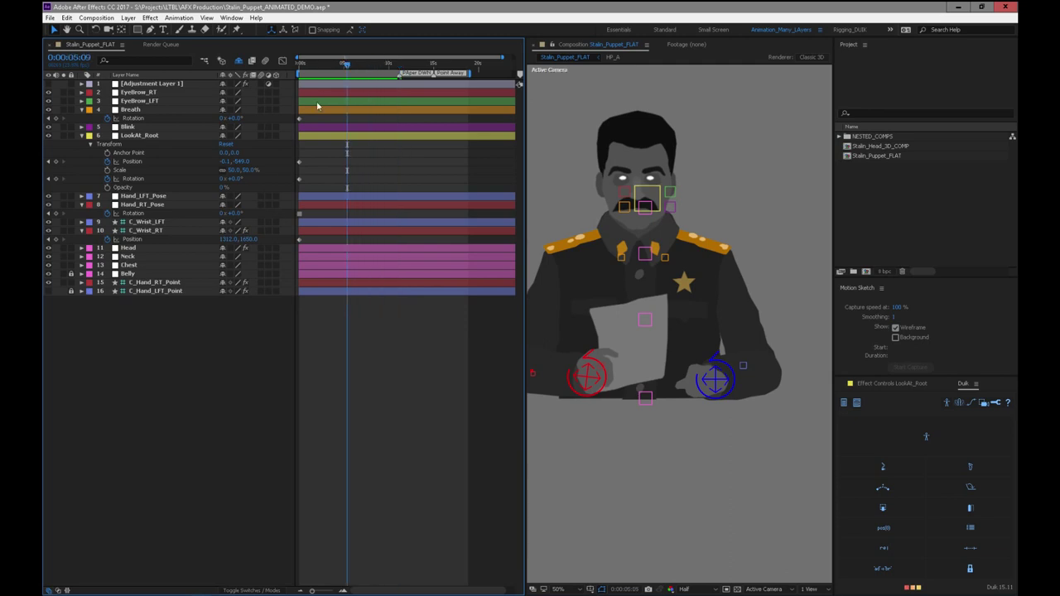
click(327, 64)
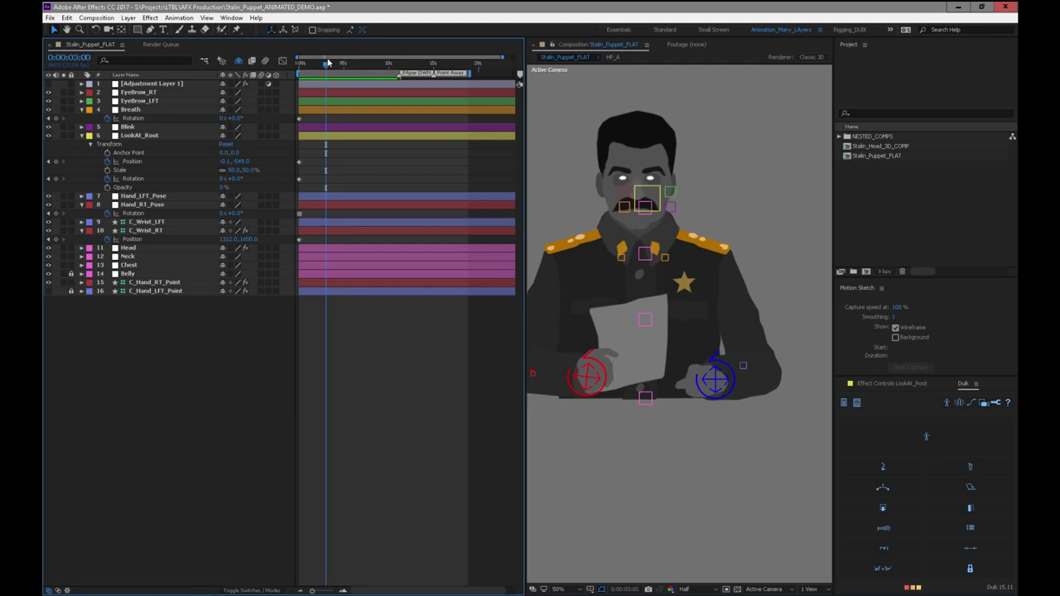
double_click(324, 77)
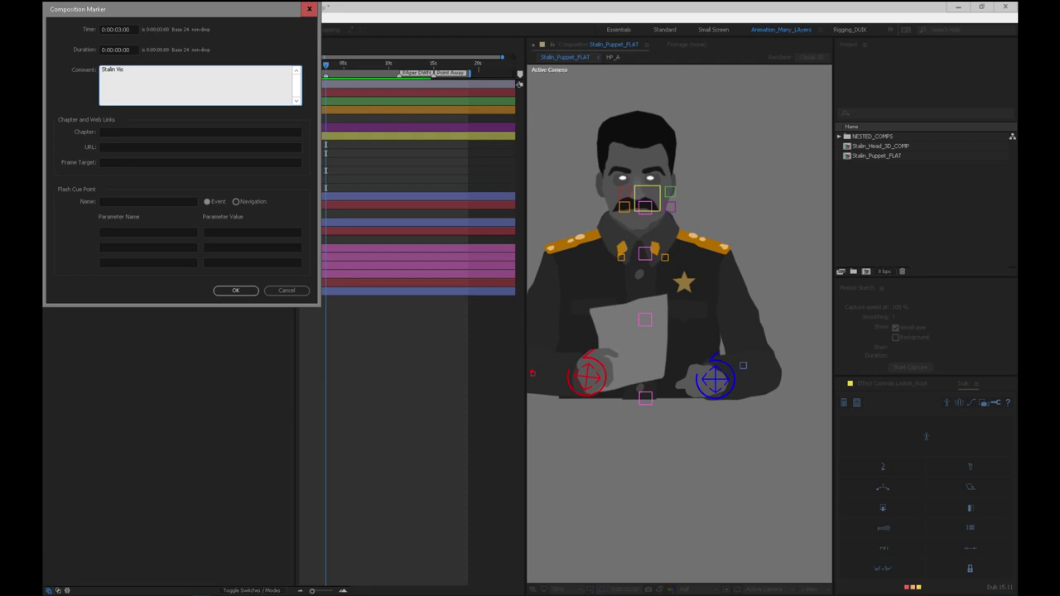
click(236, 290)
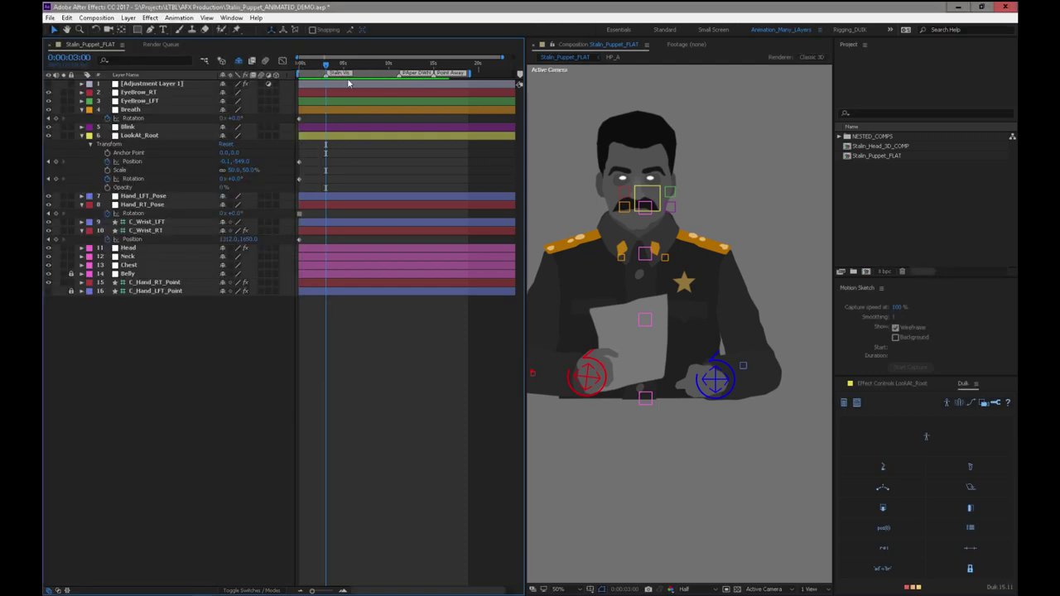
Select LookAt_Root and record a freehand path for its position with Motion Sketch.
drag(326, 66, 306, 253)
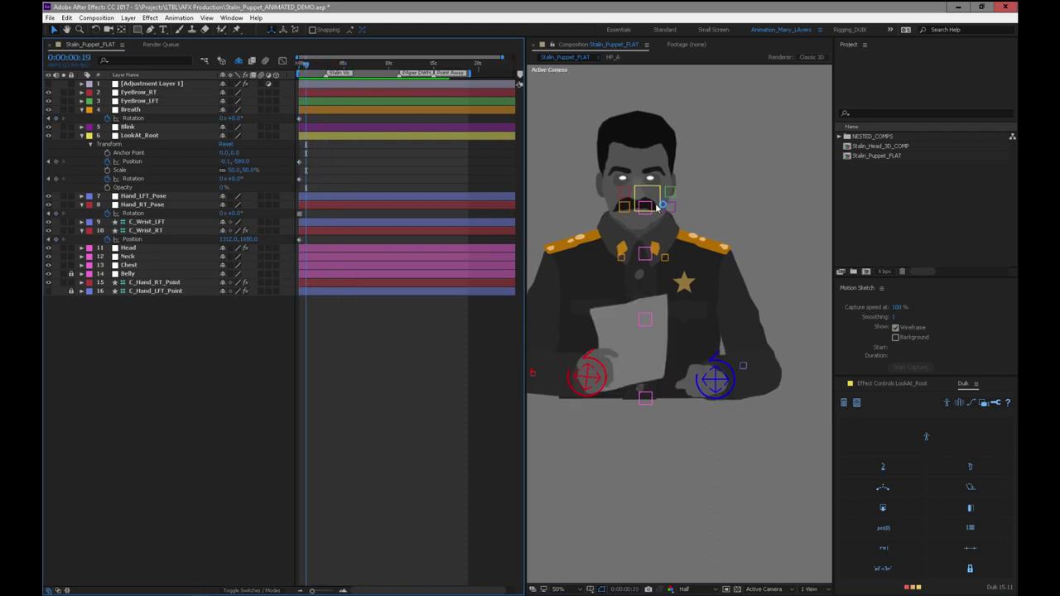
click(365, 136)
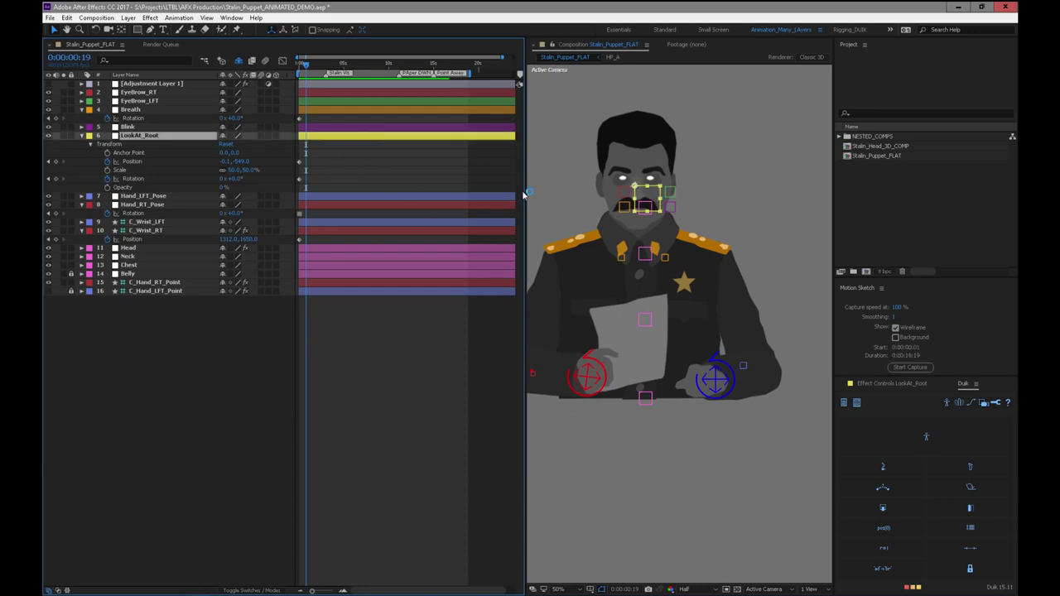
drag(646, 192, 673, 154)
key(ctrl+z)
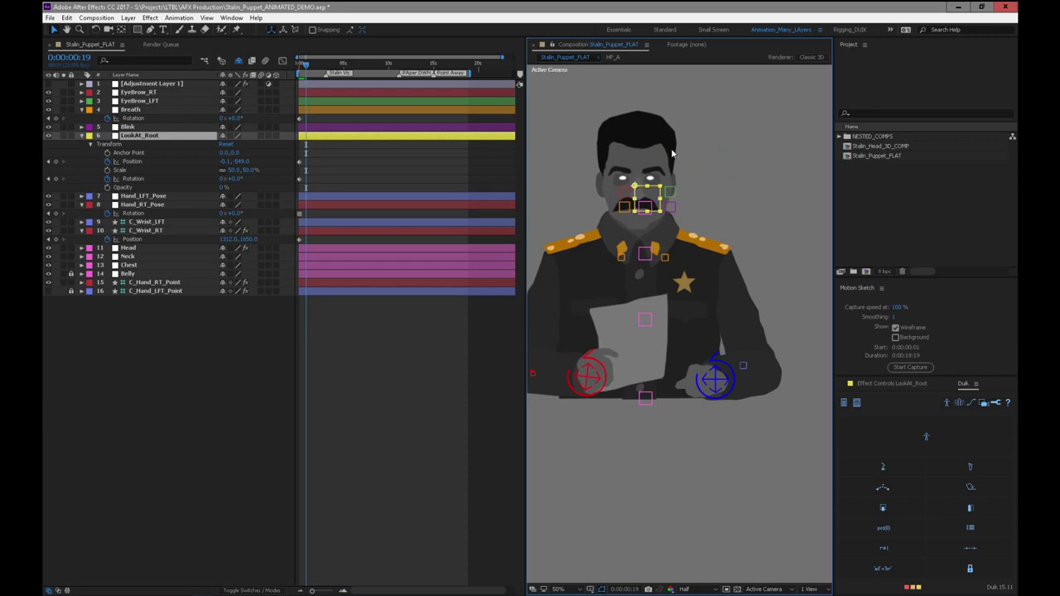
click(911, 368)
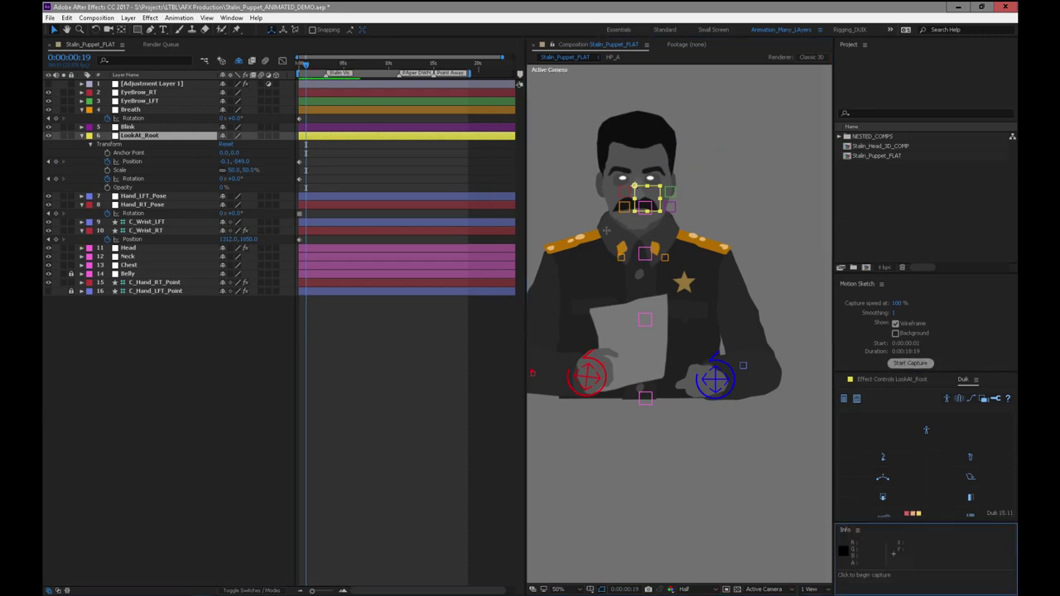
mouse_move(635, 184)
mouse_down()
mouse_move(645, 222)
mouse_move(645, 187)
mouse_move(656, 192)
mouse_move(608, 185)
mouse_move(617, 186)
mouse_up()
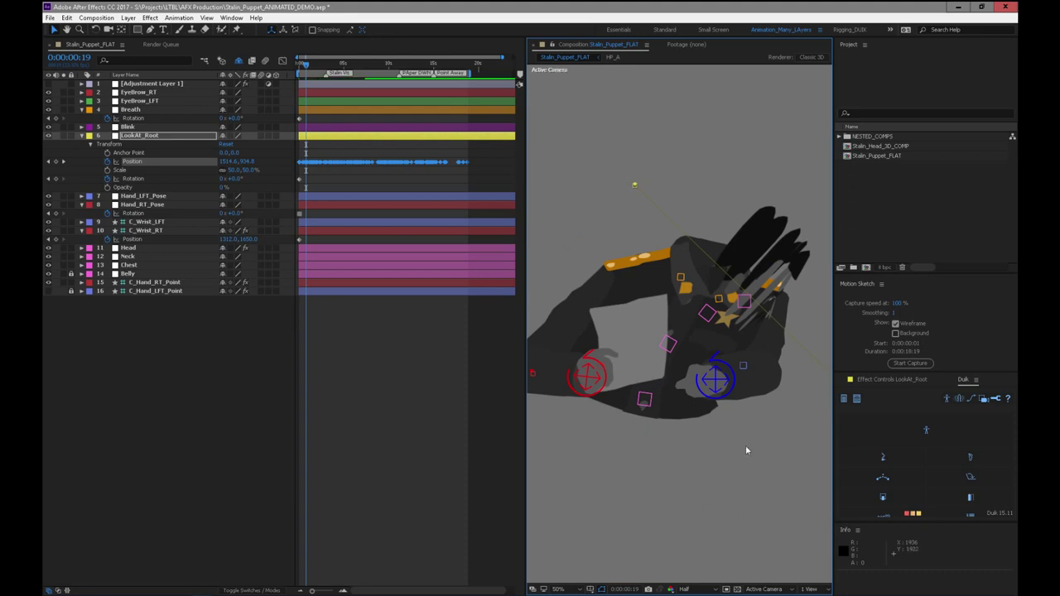
Place the current time on the sketched keyframe at 0:00:00:01 with the timeline magnified around the first frames.
key(comma)
key(space)
drag(696, 399, 637, 364)
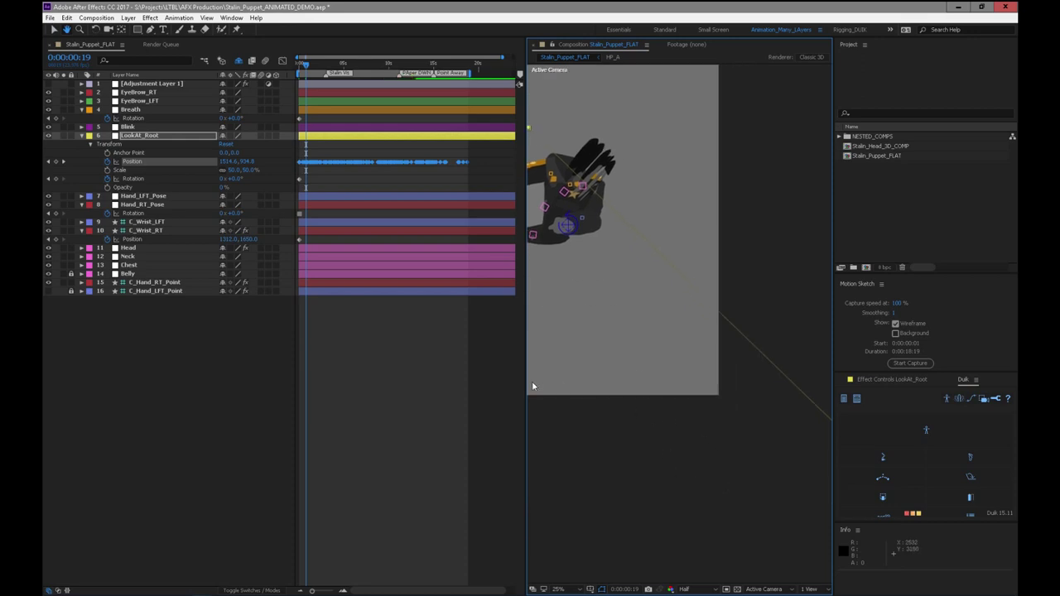
key(equal)
key(equal)
scroll(323, 193, up, 2)
key(minus)
drag(307, 68, 305, 245)
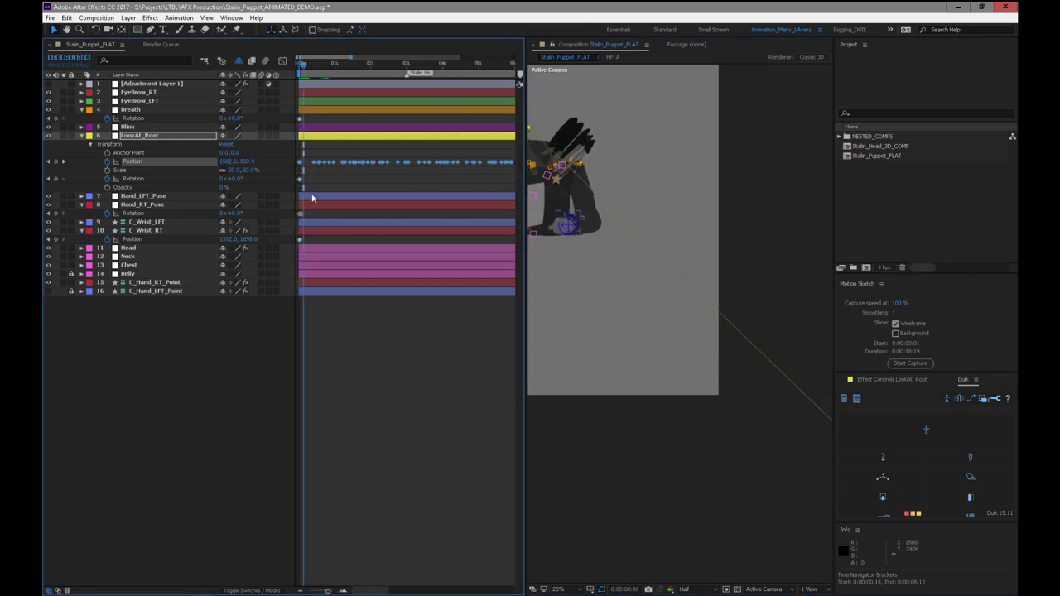
key(equal)
key(equal)
key(equal)
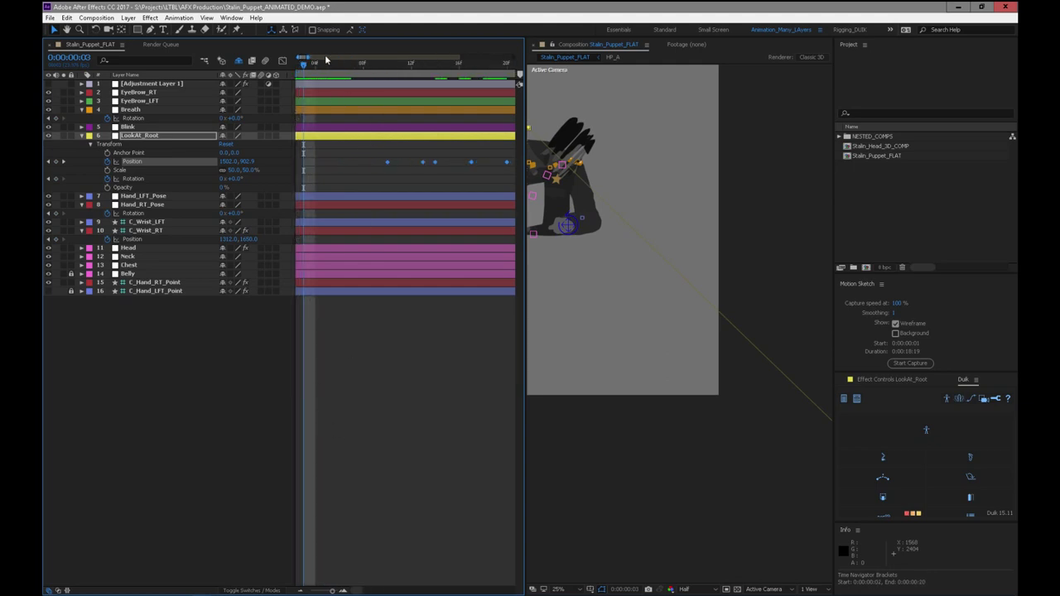
key(Home)
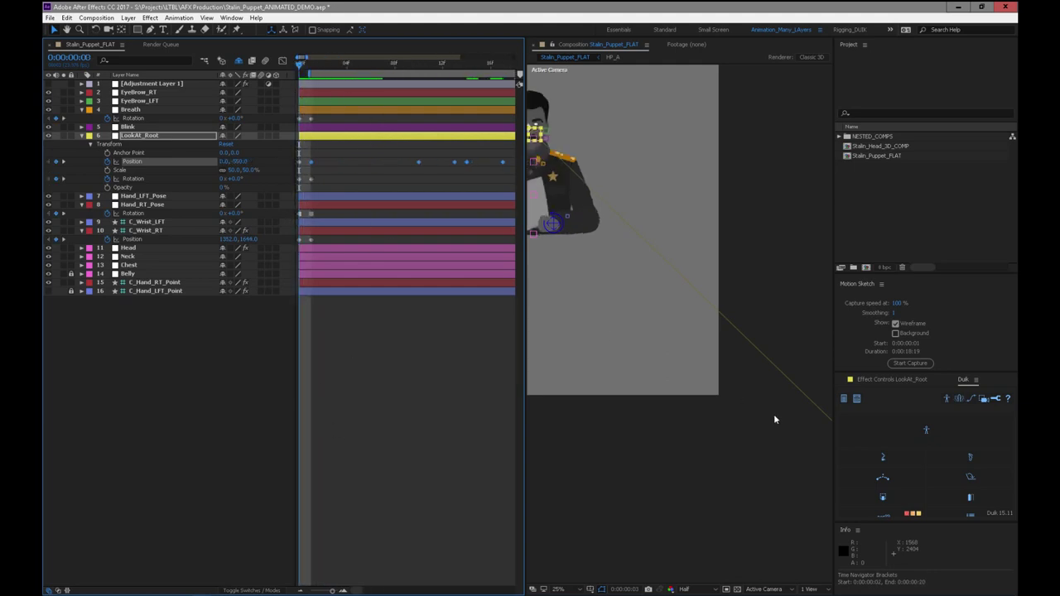
key(minus)
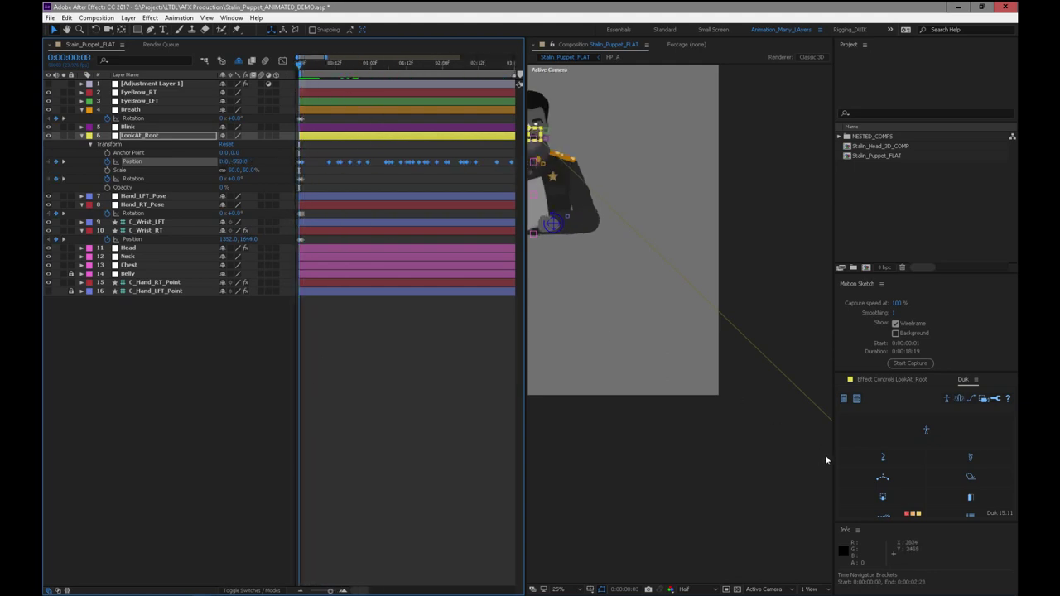
click(305, 68)
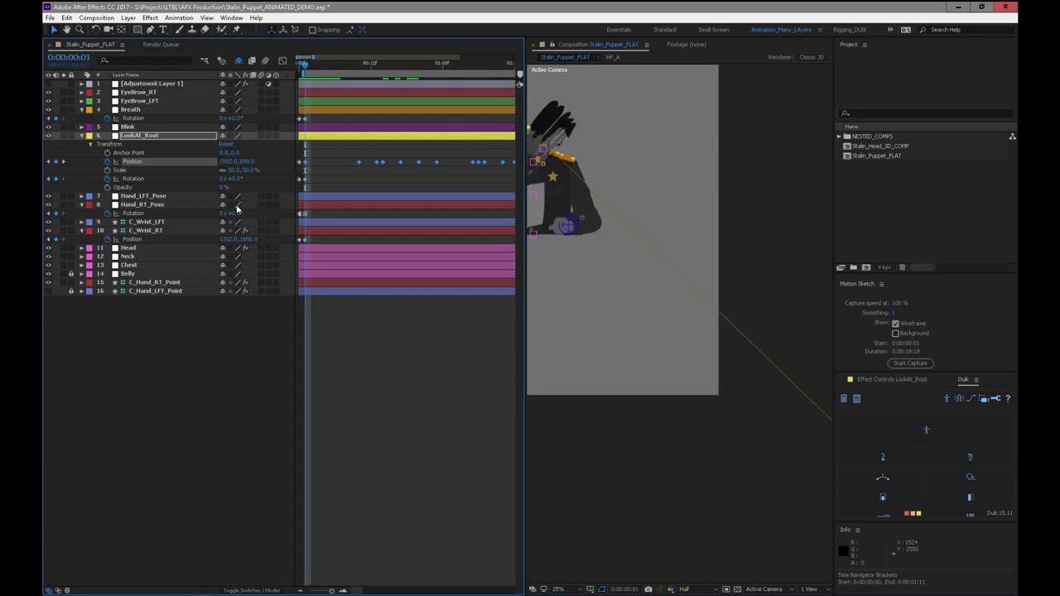
Shift all sketched LookAt_Root Position keyframes back onto the face, reaching about -0.8, -551.0 at 0:00:00:01.
drag(245, 161, 168, 175)
drag(242, 163, 197, 169)
key(h)
drag(631, 276, 734, 364)
key(v)
drag(232, 163, 222, 163)
drag(296, 68, 302, 66)
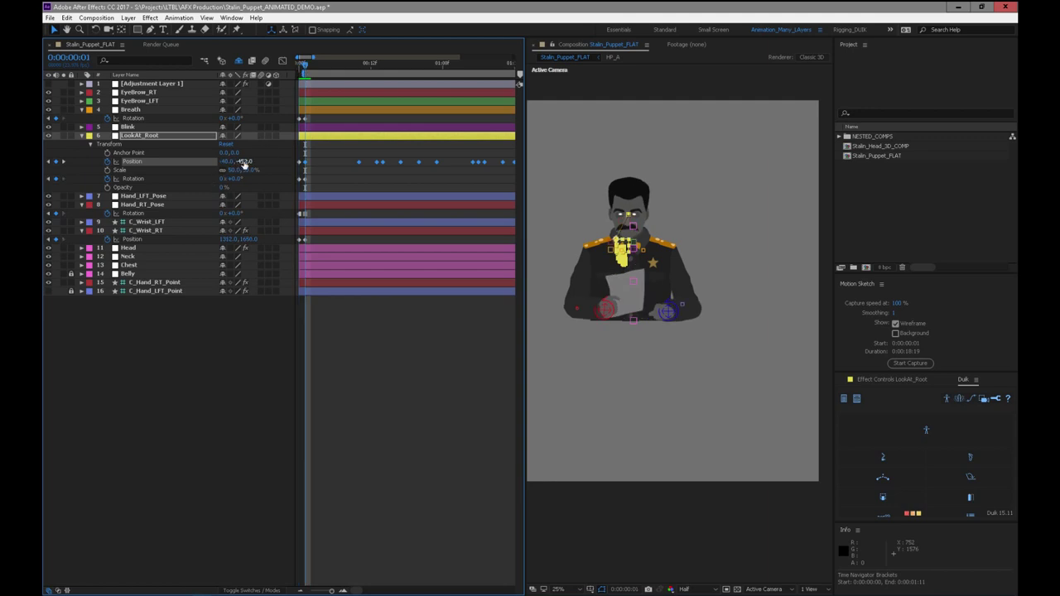
drag(244, 164, 225, 164)
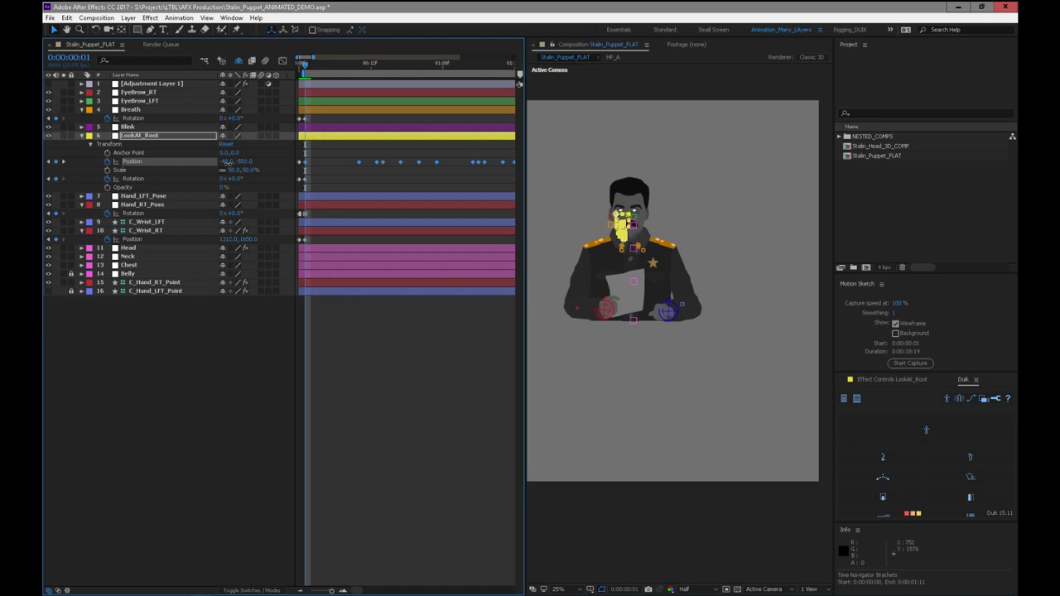
drag(224, 162, 246, 164)
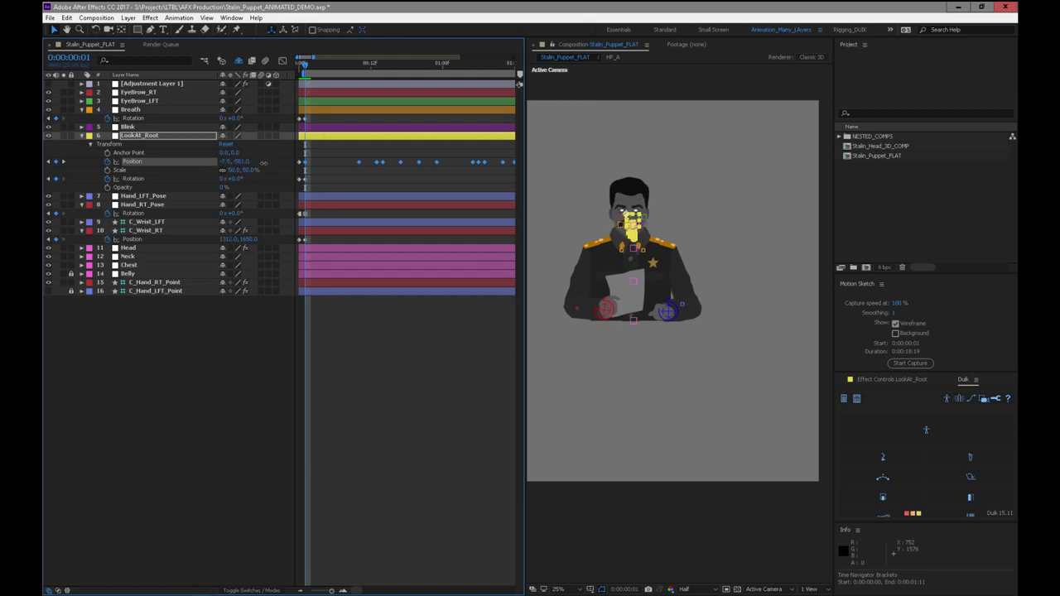
drag(273, 162, 281, 162)
Preview the sketched head movement with all layers deselected and the puppet magnified in the viewer.
scroll(651, 292, up, 1)
drag(631, 344, 708, 482)
click(198, 485)
key(space)
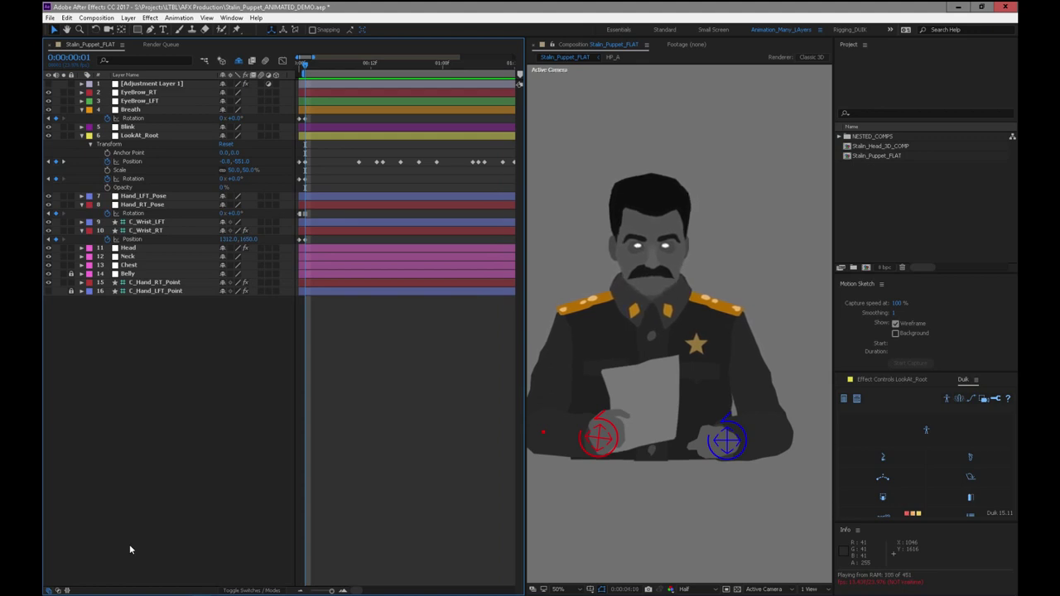
key(space)
scroll(408, 264, down, 5)
key(space)
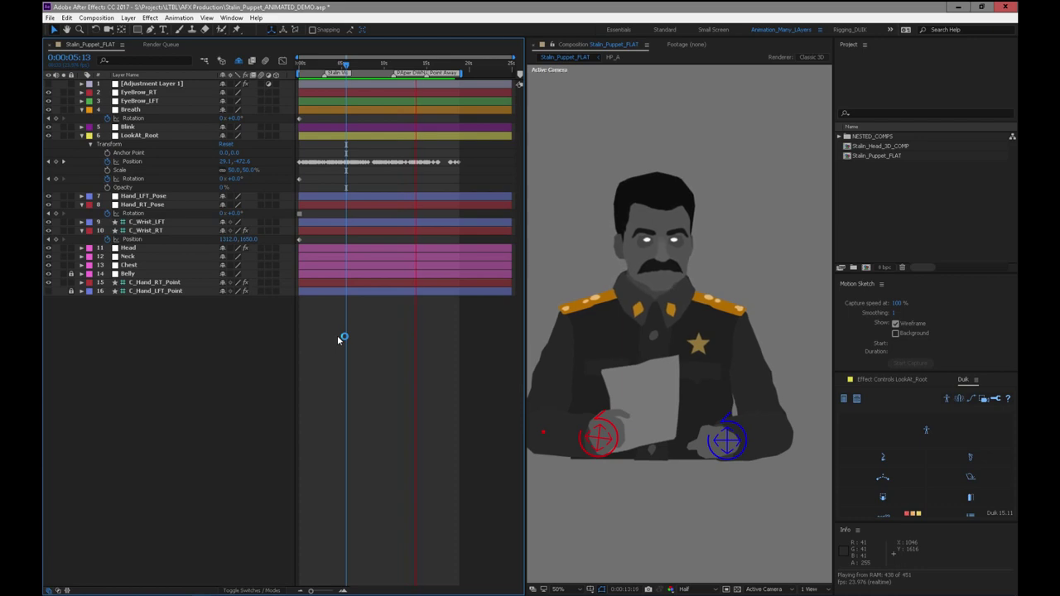
key(space)
Select LookAt_Root's Position keyframes from 0:00:10:08 onward, leaving the earlier ones out.
drag(375, 65, 385, 260)
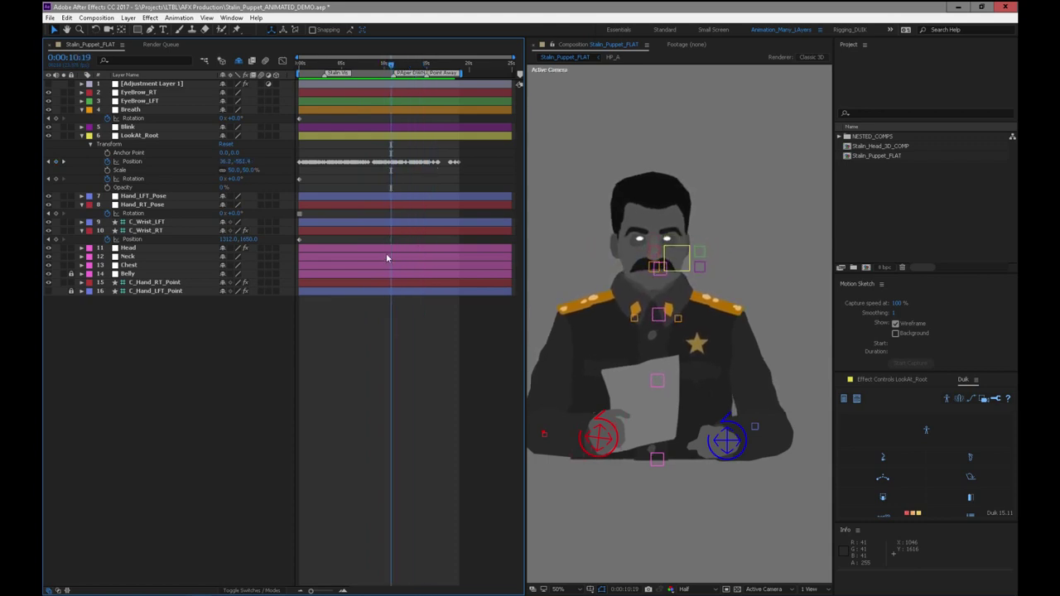
scroll(411, 213, up, 4)
drag(457, 156, 320, 176)
drag(317, 66, 364, 70)
drag(358, 163, 359, 197)
drag(319, 162, 354, 190)
key(=)
key(=)
drag(359, 68, 425, 192)
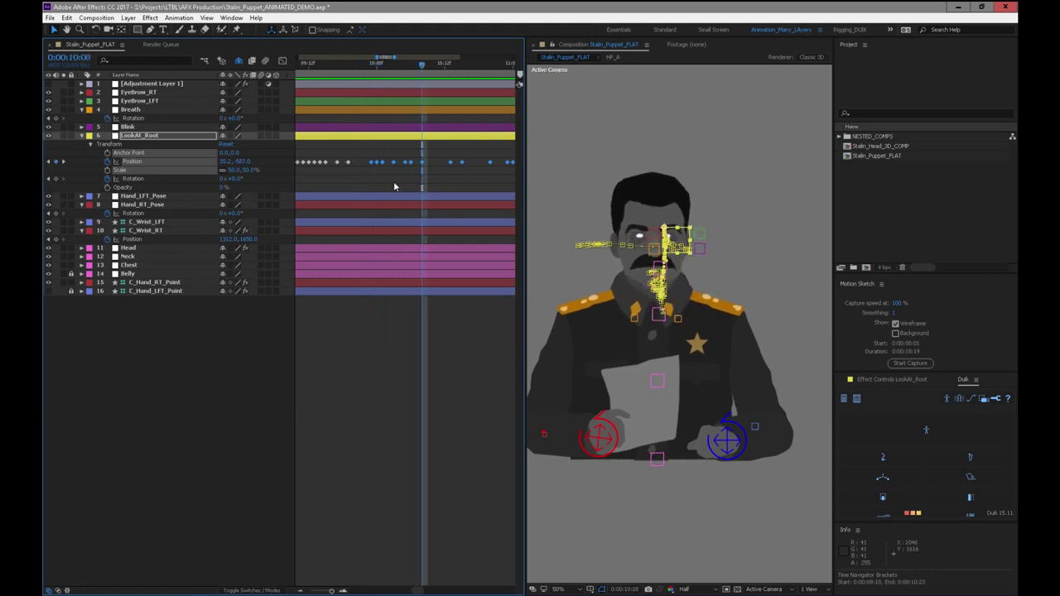
drag(368, 155, 417, 190)
key(minus)
key(minus)
key(minus)
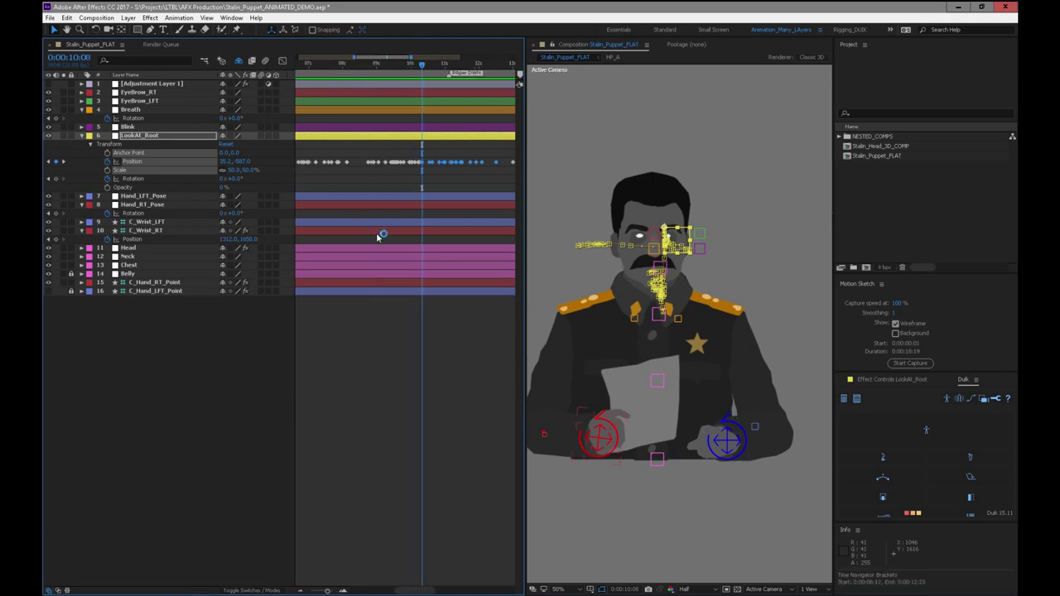
Limit the keyframe selection to those before 0:00:13:05 and shift them to Position -22.0, -557.0 at 0:00:12:02.
key(equal)
drag(440, 66, 445, 280)
drag(441, 282, 436, 280)
drag(425, 159, 435, 175)
key(=)
key(=)
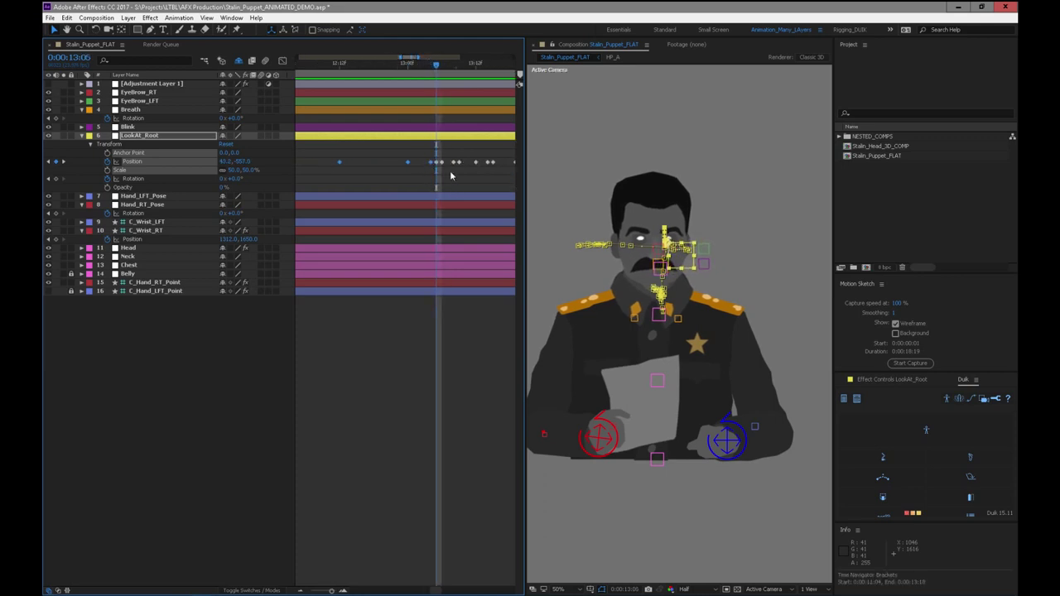
drag(434, 69, 437, 69)
drag(438, 592, 432, 591)
drag(386, 66, 358, 67)
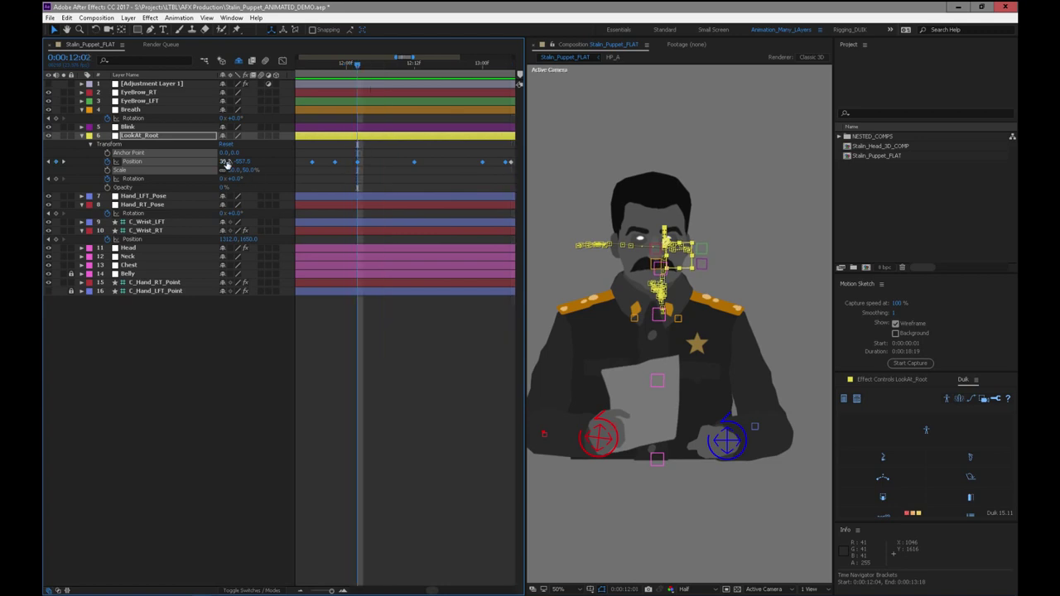
drag(221, 161, 207, 162)
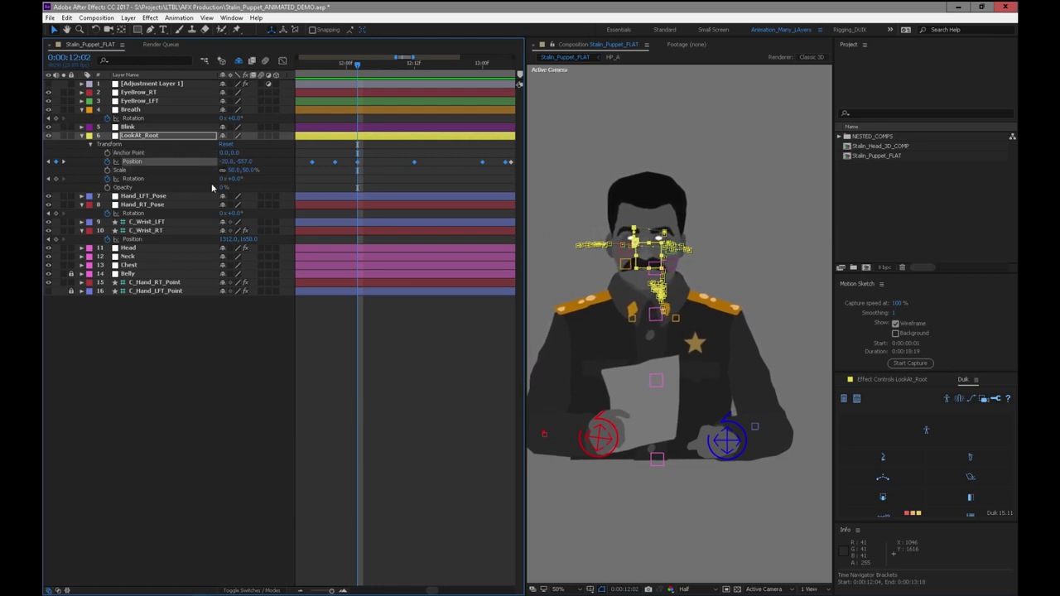
Delete LookAt_Root's Position keyframes between 0:00:10:01 and 0:00:10:08, and select the keyframe at 0:00:10:08.
key(minus)
key(minus)
key(minus)
drag(332, 65, 313, 225)
key(equal)
key(equal)
key(equal)
drag(343, 149, 316, 190)
key(Delete)
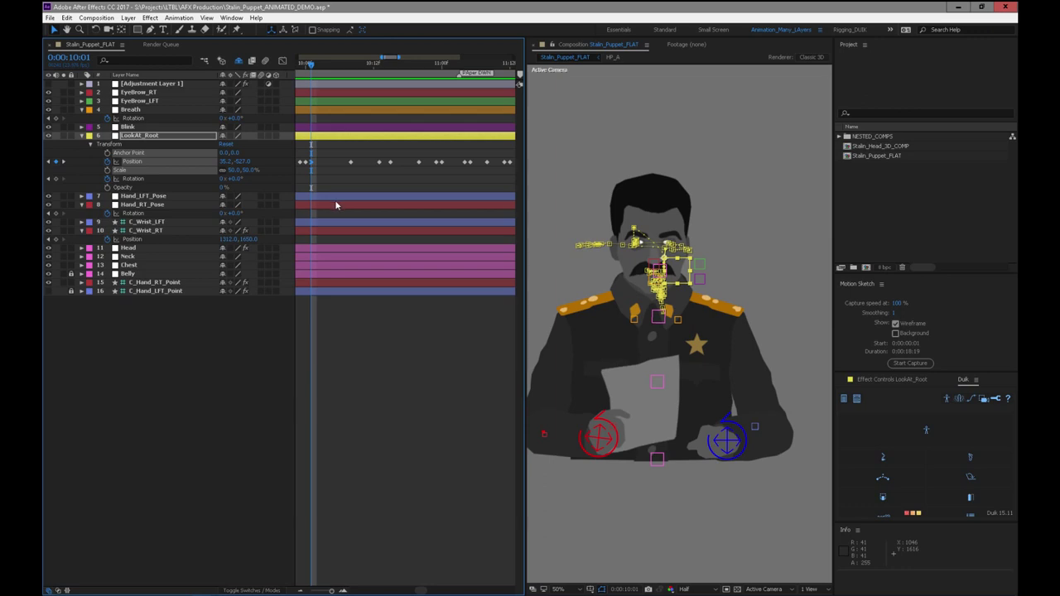
click(351, 161)
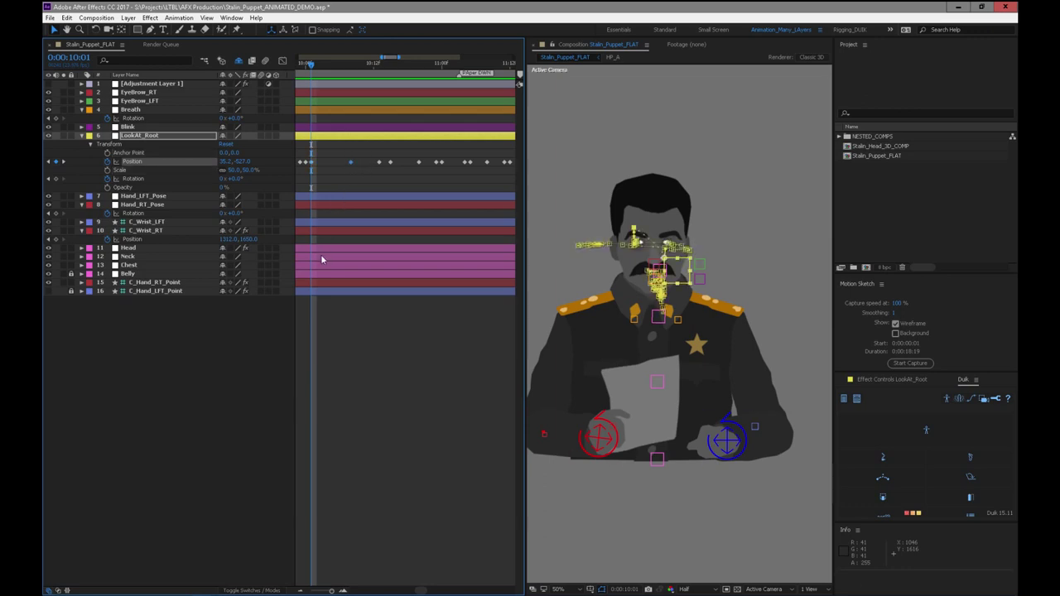
Ease LookAt_Root's Position keyframes at 0:00:10:01 and 0:00:10:08, and scrub through the head movement that follows.
mouse_move(330, 154)
mouse_down()
mouse_move(308, 174)
mouse_move(312, 186)
mouse_up()
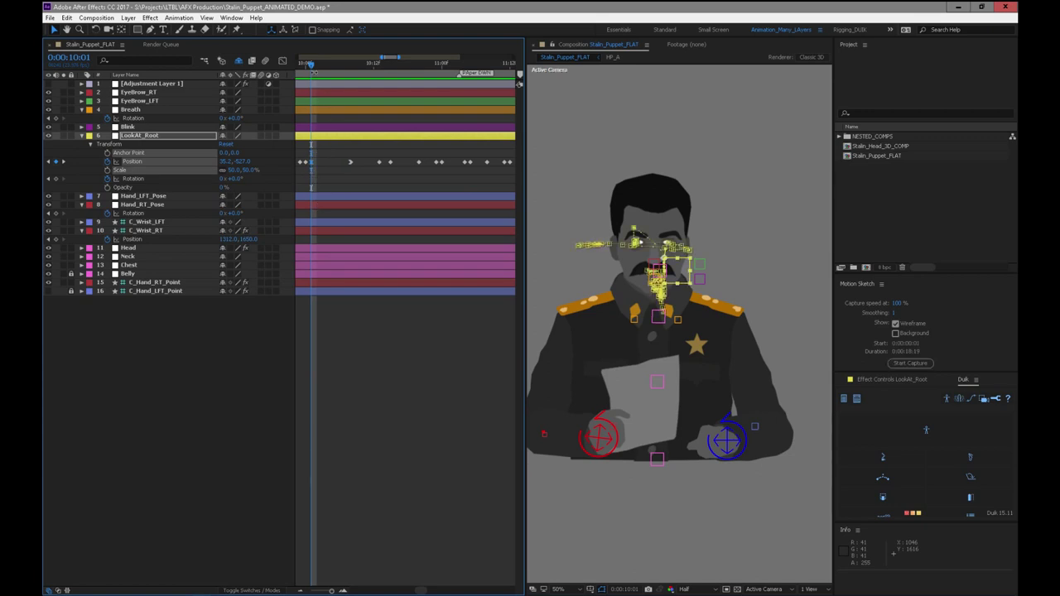
drag(323, 68, 460, 65)
drag(396, 173, 390, 182)
Delete LookAt_Root's Position keyframes between about 0:00:13:03 and 0:00:13:07.
key(minus)
key(minus)
key(minus)
drag(393, 68, 370, 272)
key(equal)
key(equal)
key(equal)
drag(375, 68, 404, 66)
drag(425, 154, 405, 196)
key(Delete)
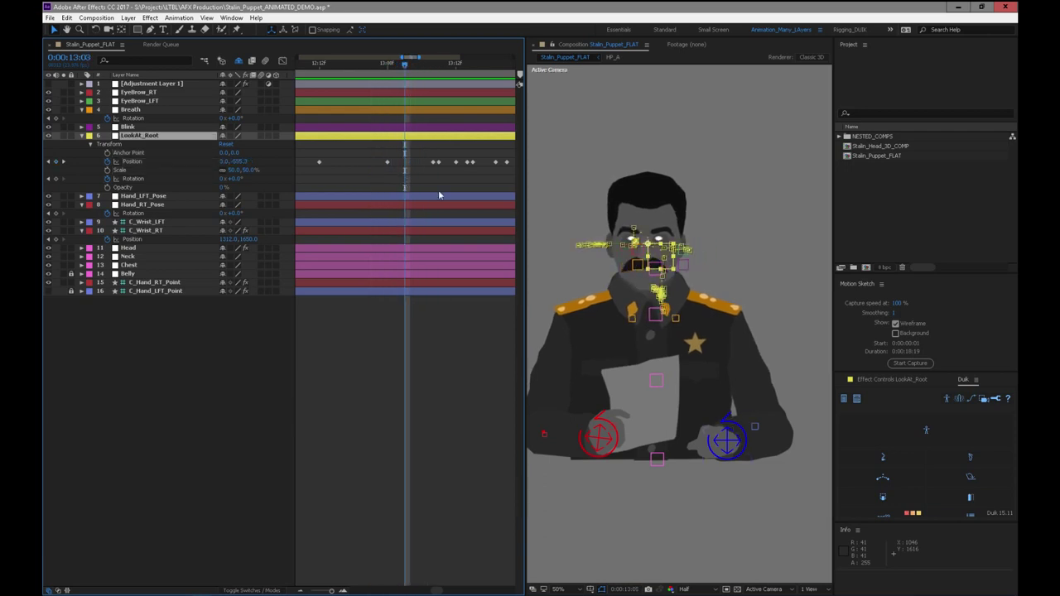
Apply Easy Ease to LookAt_Root's Position keyframe at about 0:00:13:08, and preview the head movement.
drag(405, 66, 424, 70)
drag(421, 154, 434, 177)
key(F9)
drag(420, 82, 381, 141)
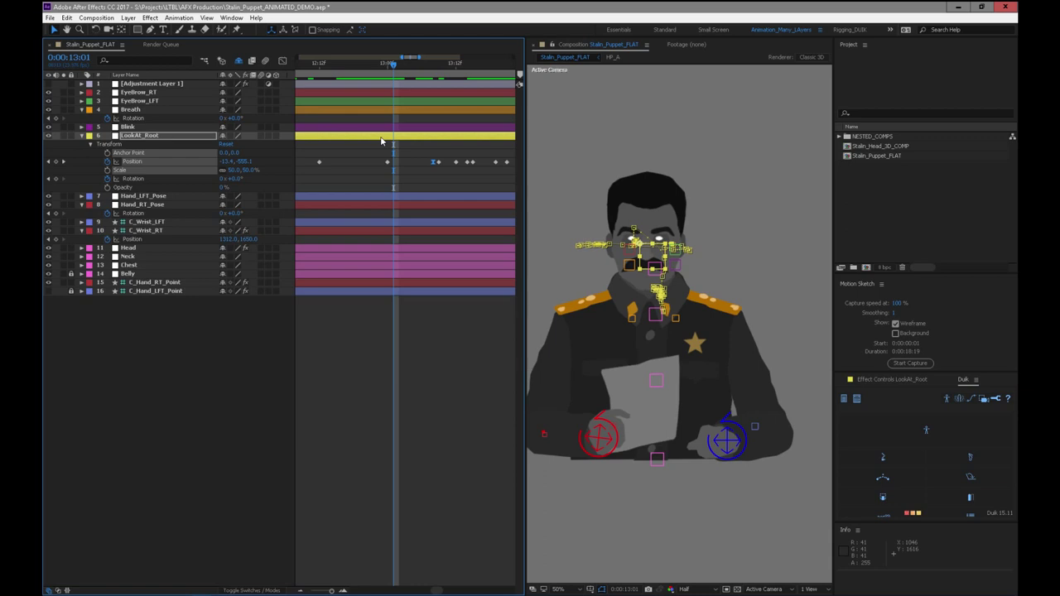
drag(393, 64, 415, 333)
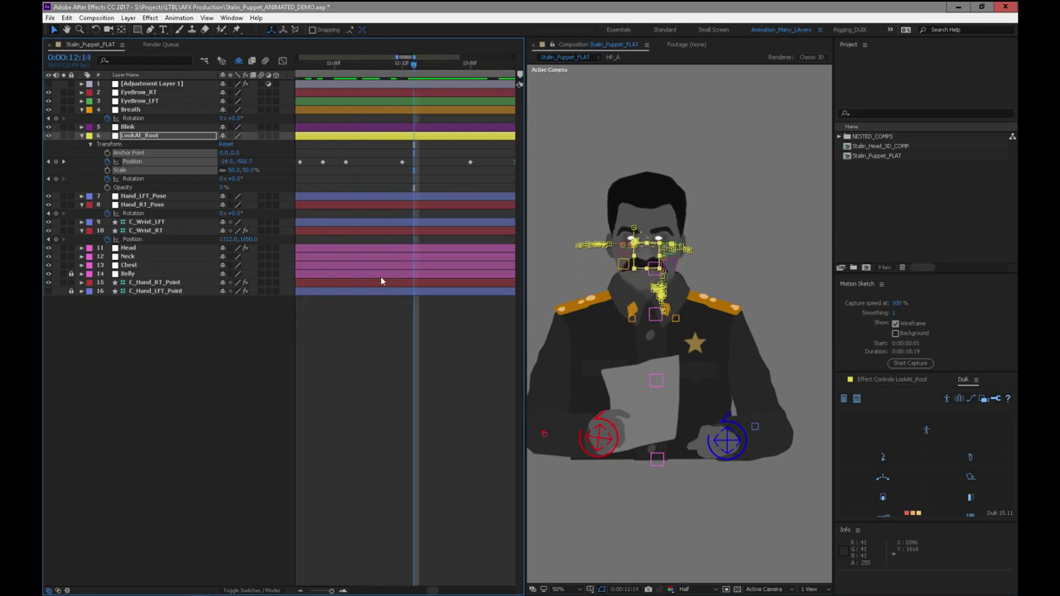
key(minus)
key(minus)
key(minus)
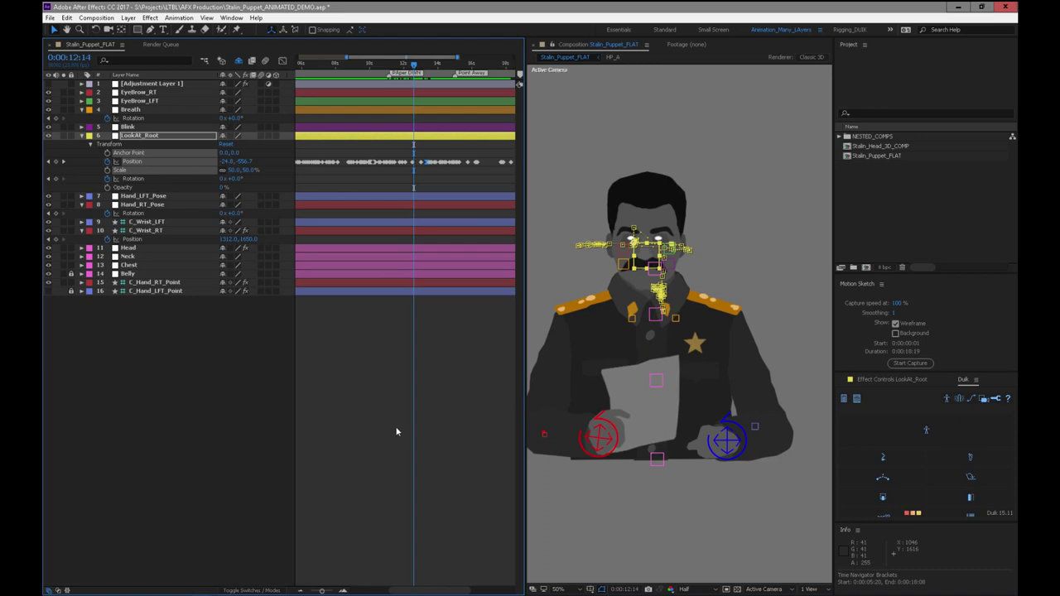
key(space)
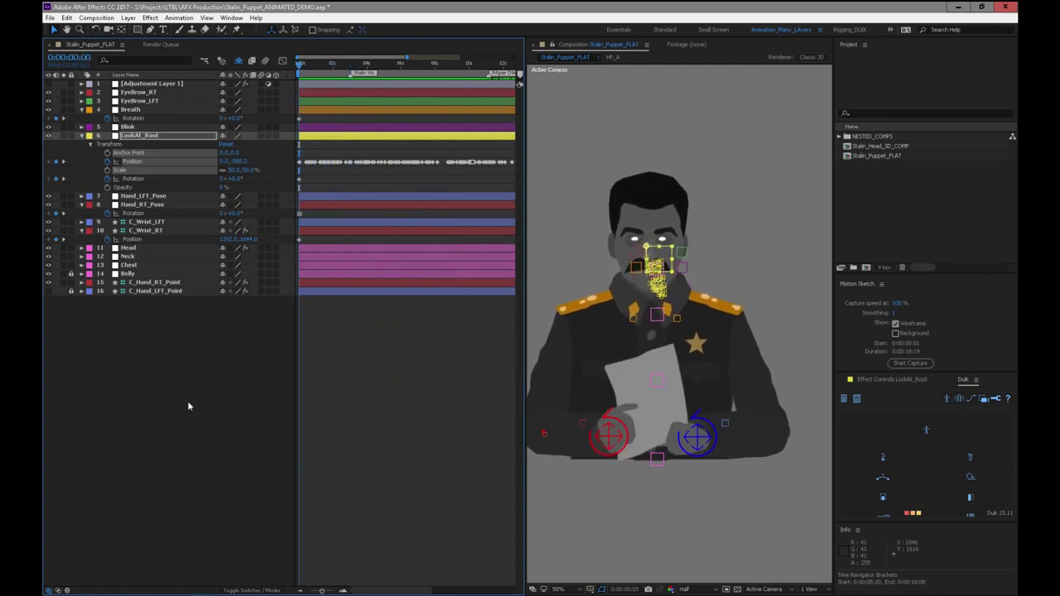
Select the C_Wrist_RT layer and set the current time to 0:00:00:01.
click(148, 205)
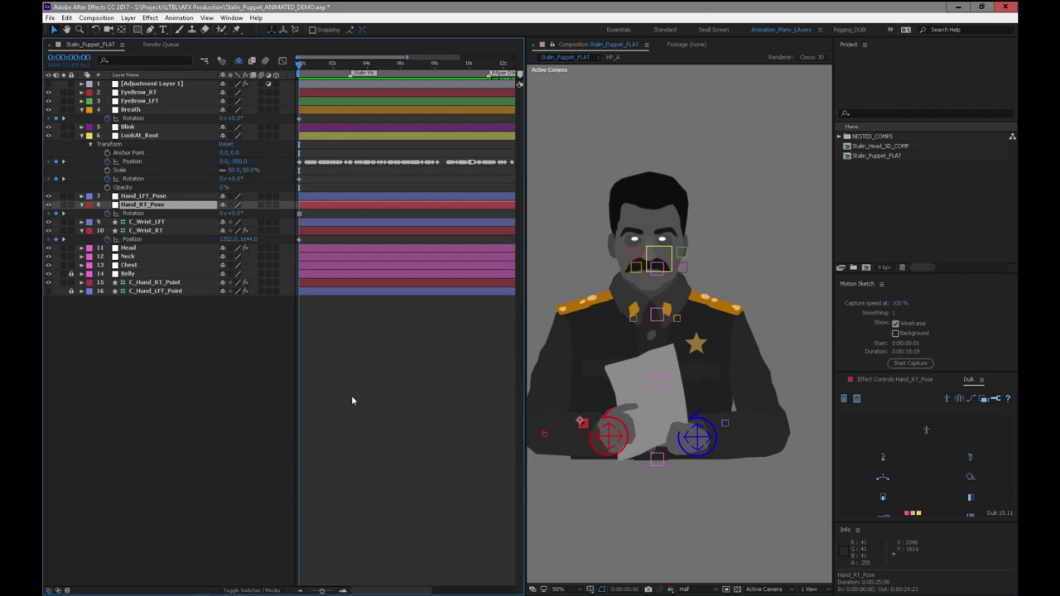
click(152, 231)
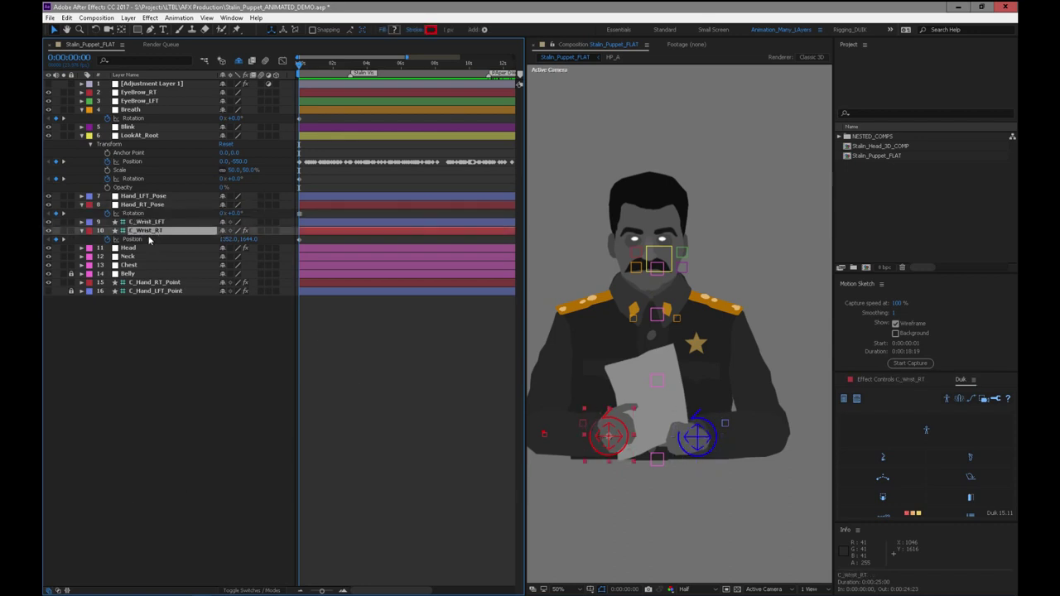
key(Page_Down)
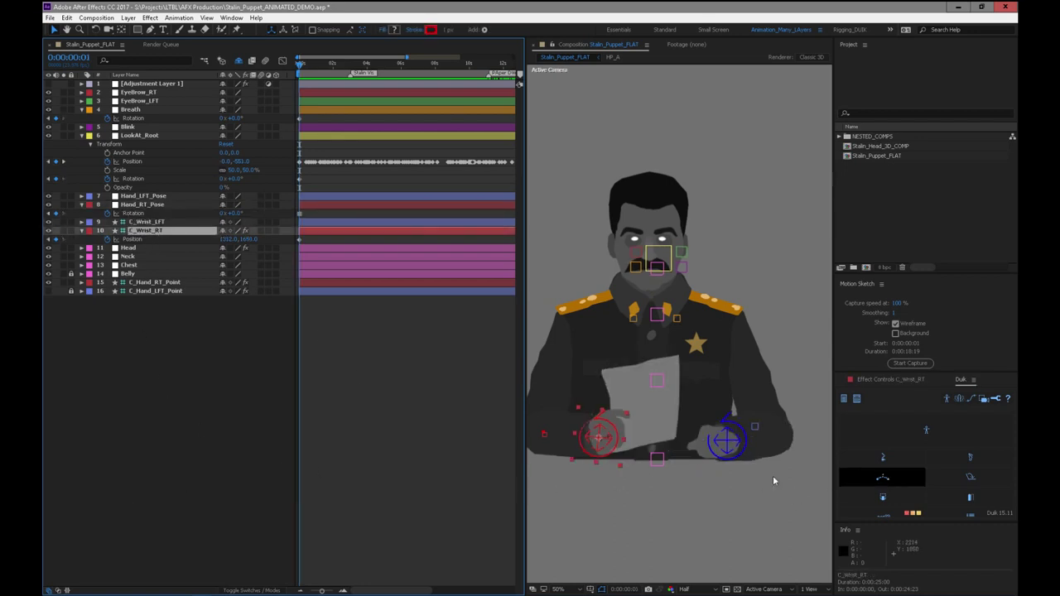
Try recording C_Wrist_RT's movement with Motion Sketch, review the take along the timeline, and undo the capture.
click(911, 363)
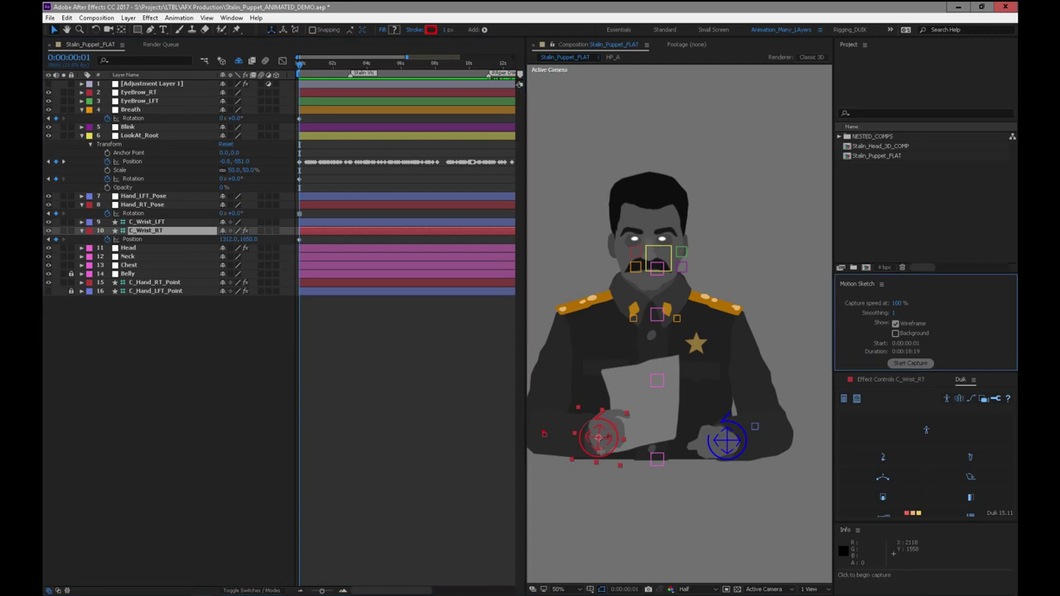
mouse_move(599, 438)
mouse_down()
mouse_move(617, 372)
mouse_move(605, 429)
mouse_move(585, 436)
mouse_up()
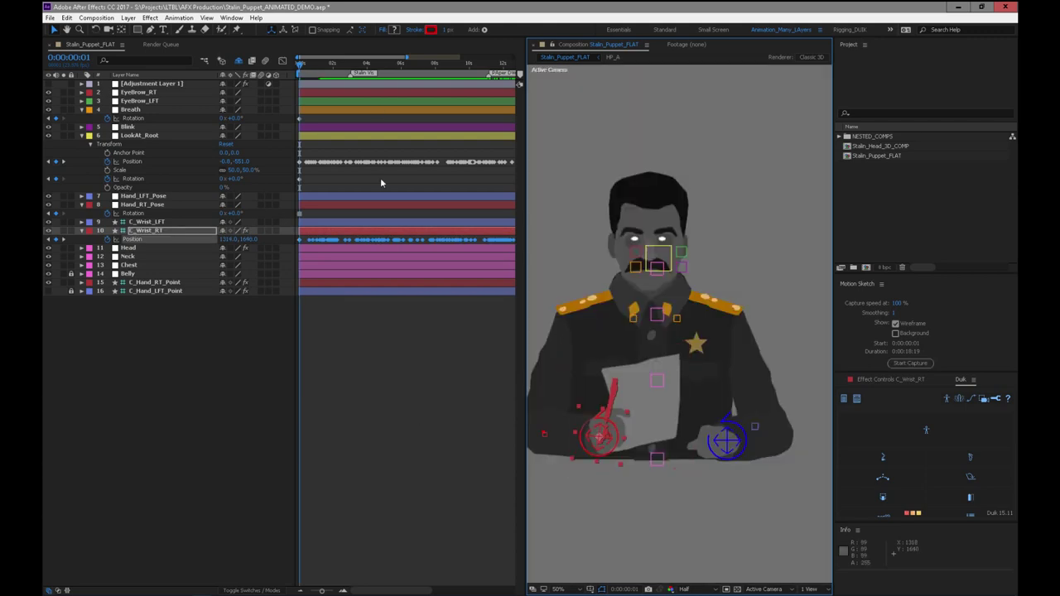
drag(319, 68, 464, 89)
key(minus)
key(minus)
key(equal)
key(equal)
key(minus)
drag(421, 591, 433, 591)
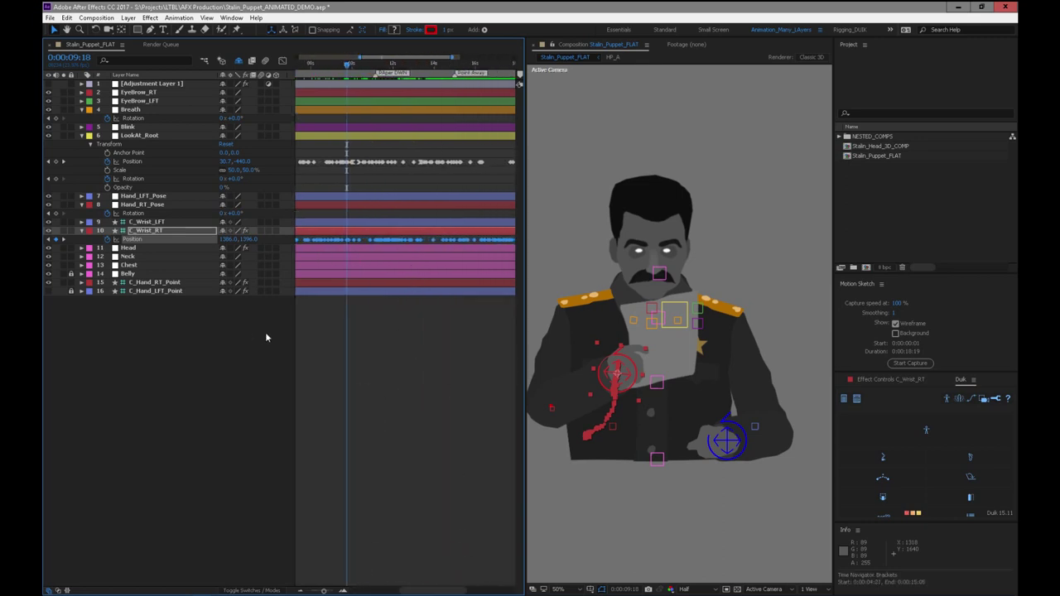
scroll(393, 325, down, 3)
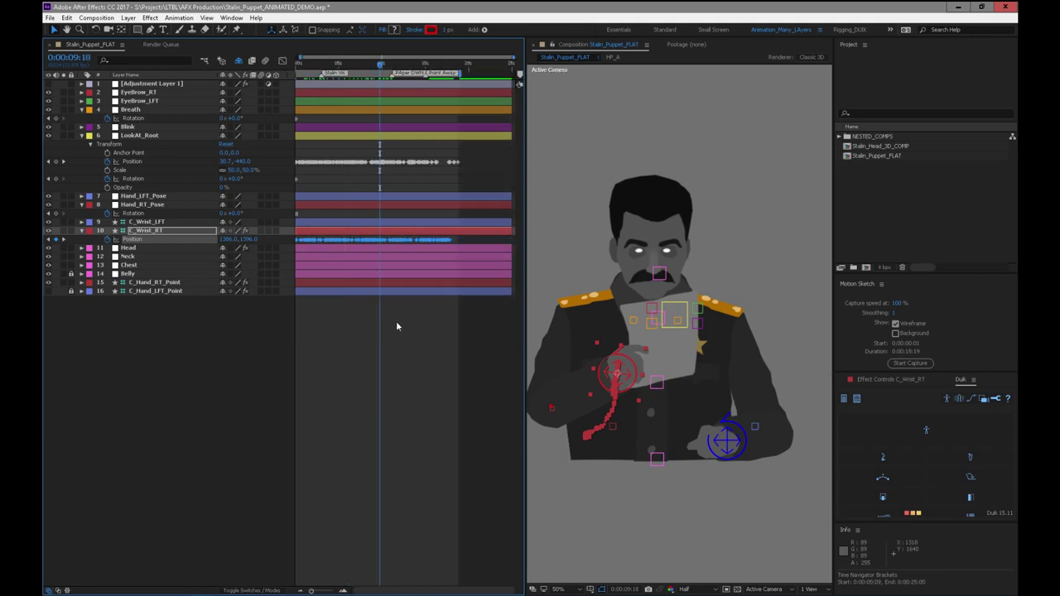
key(ctrl+z)
key(Home)
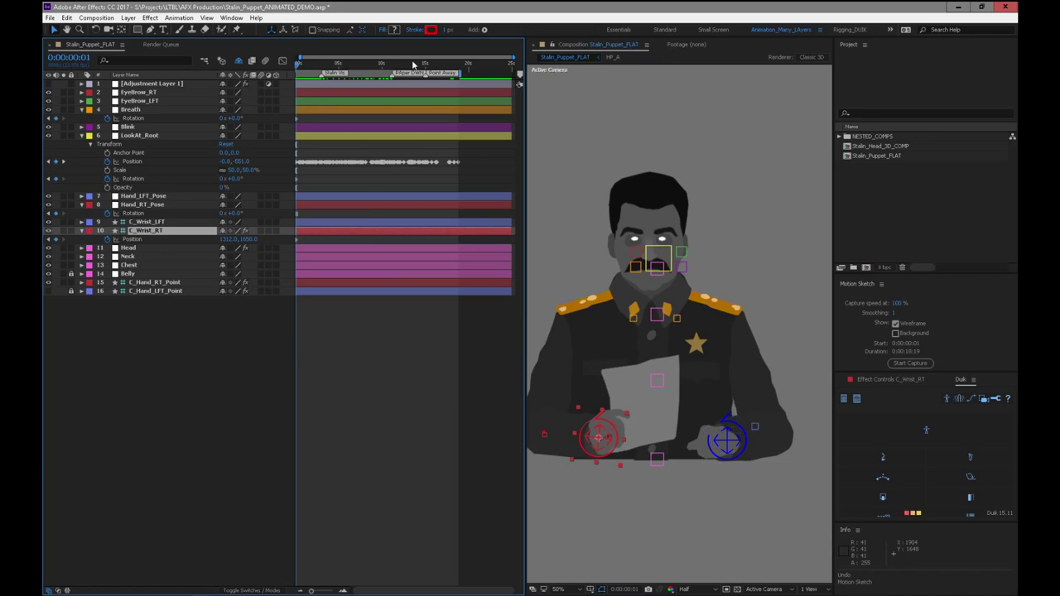
Record C_Wrist_RT with Motion Sketch from 0:00:00:01, raising the paper, lowering it and swinging the hand out to the side.
click(913, 363)
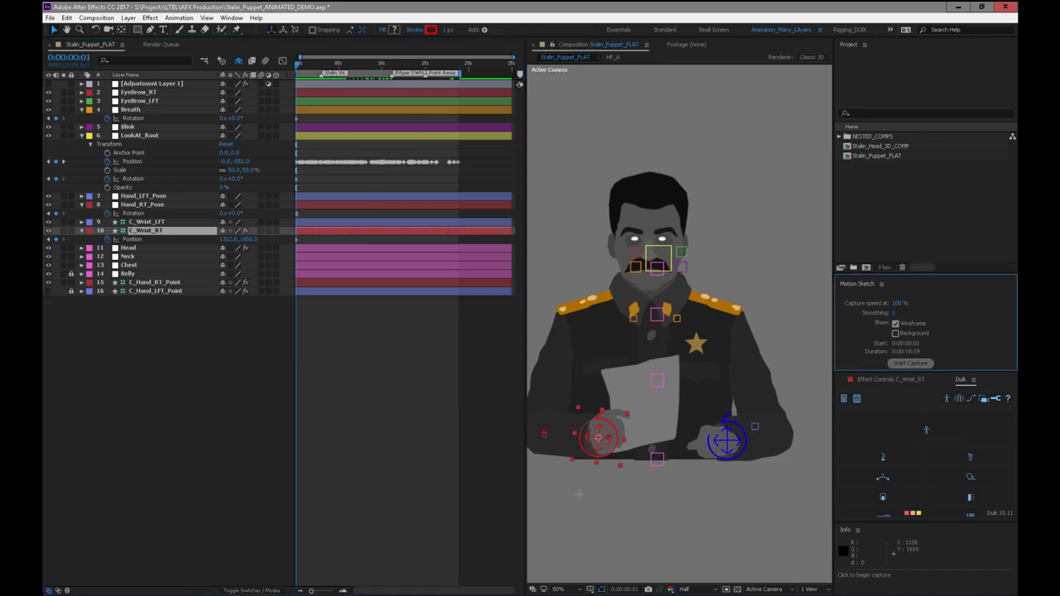
mouse_move(598, 438)
mouse_down()
mouse_move(608, 440)
mouse_move(631, 368)
mouse_move(595, 435)
mouse_move(544, 375)
mouse_move(561, 365)
mouse_up()
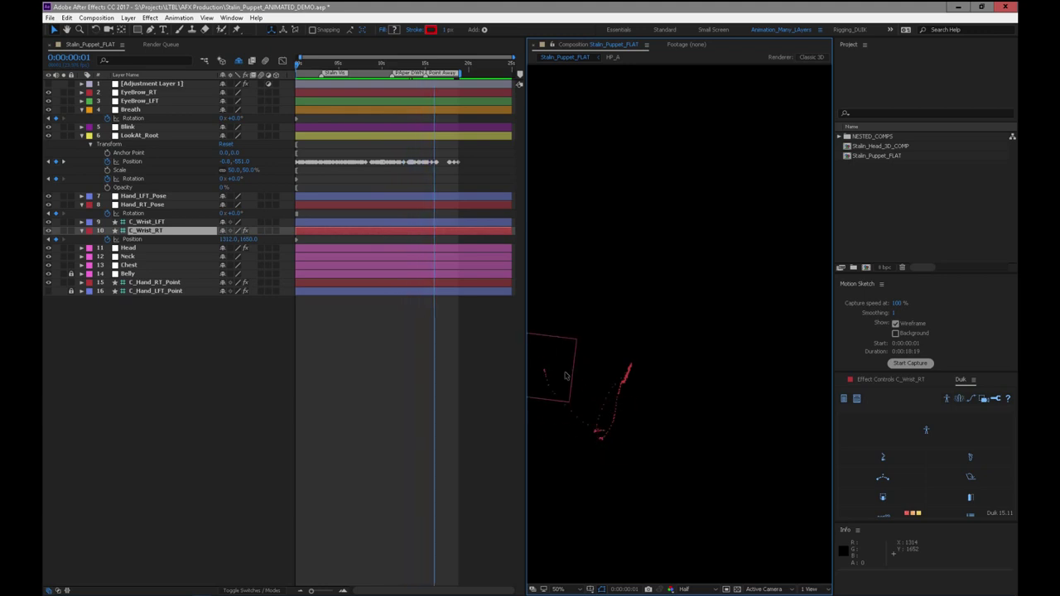
drag(617, 433, 617, 432)
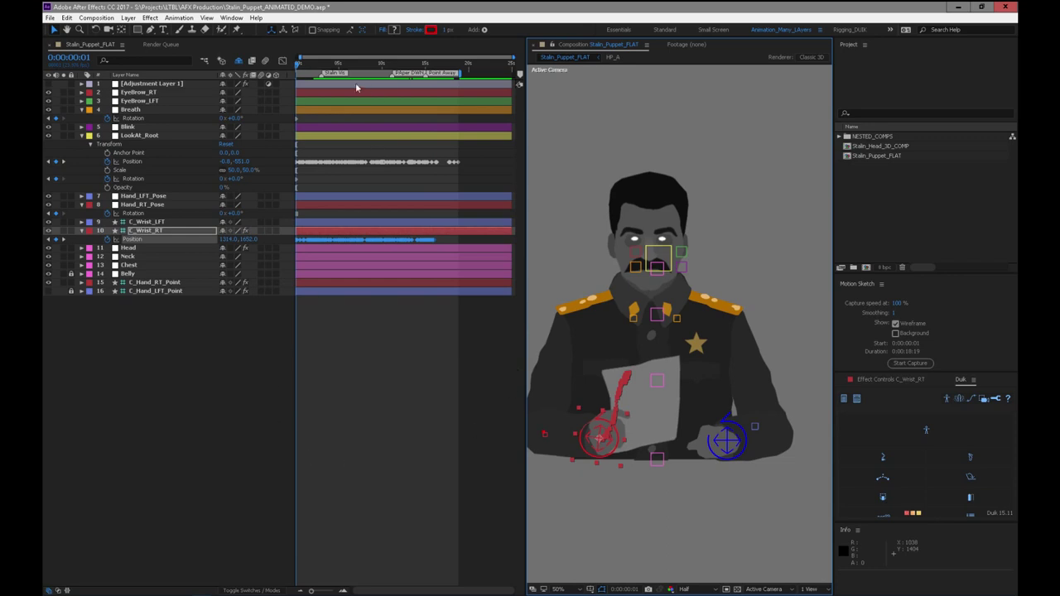
Delete C_Wrist_RT's Position keyframes between about 0:00:10:04 and 0:00:11:16, where the paper is held up.
drag(327, 71, 381, 74)
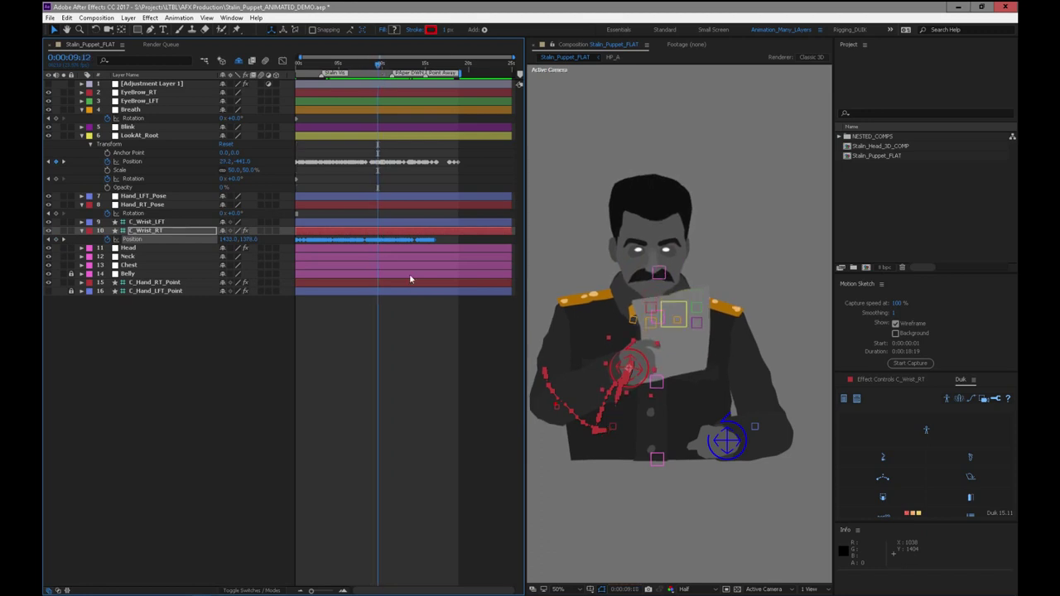
alt+scroll(415, 282, up, 4)
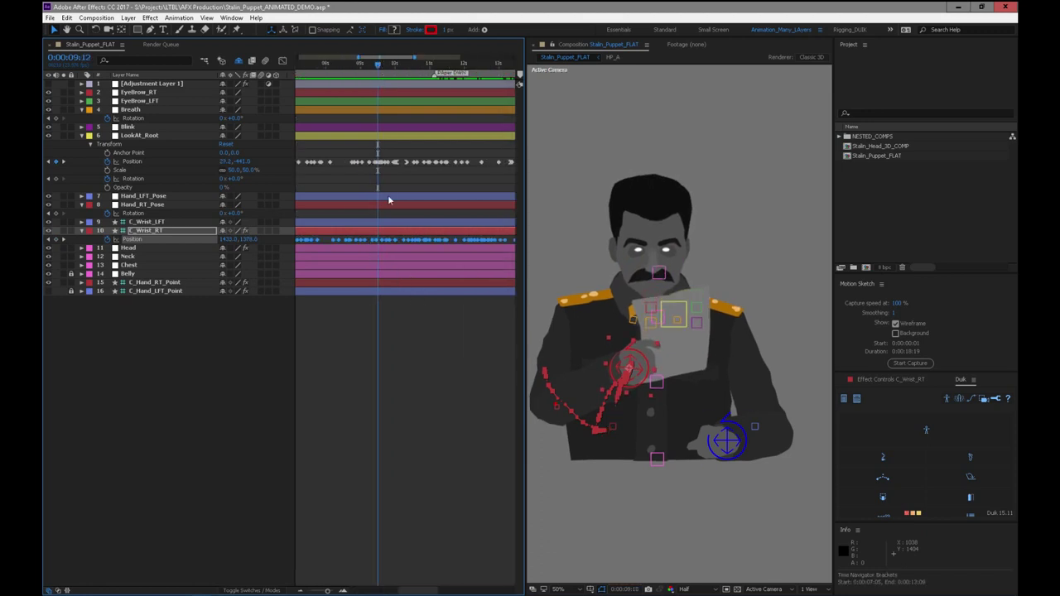
drag(388, 68, 471, 80)
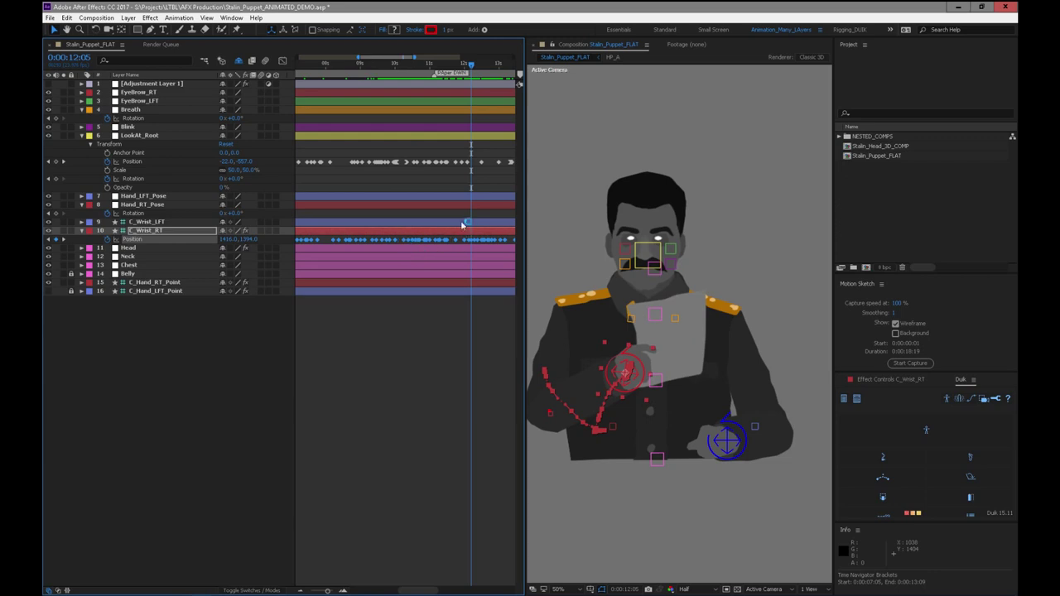
drag(444, 72, 395, 88)
drag(453, 241, 401, 251)
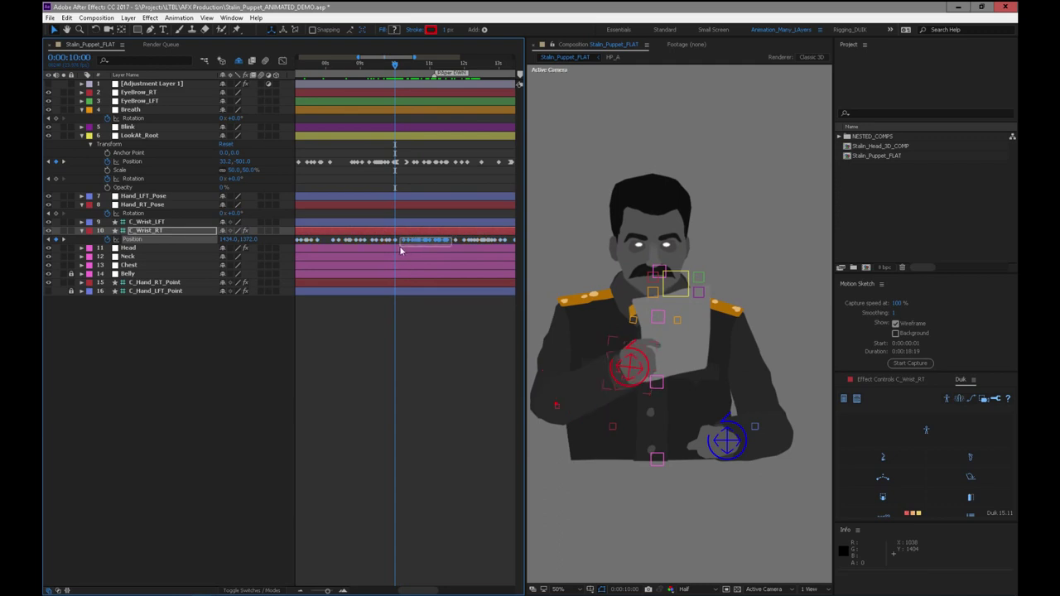
key(Delete)
Delete the leftover C_Wrist_RT Position keyframes just before 0:00:12:00.
drag(396, 66, 469, 98)
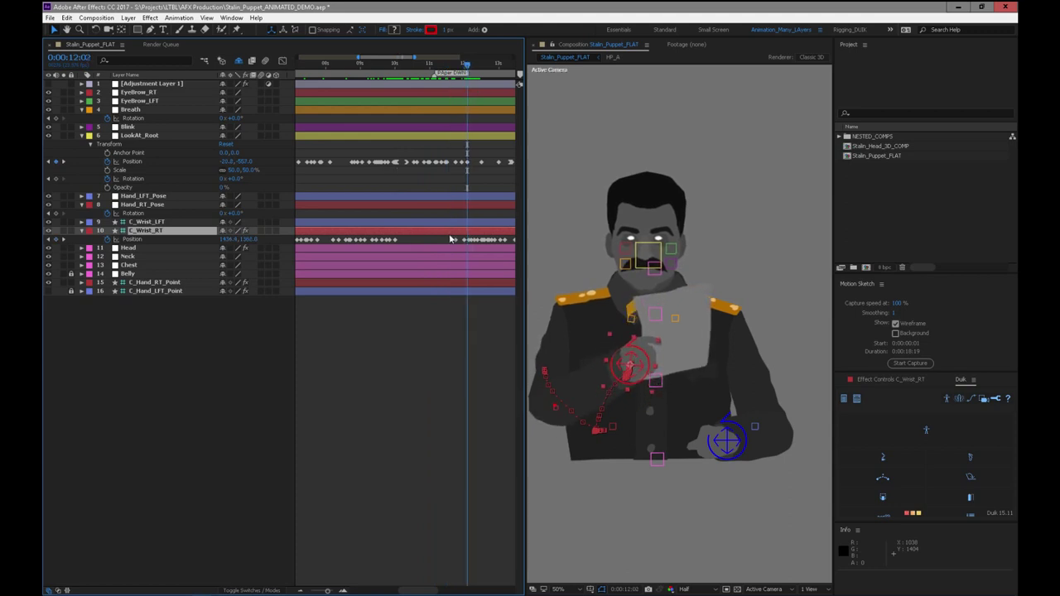
drag(448, 243, 460, 249)
key(Delete)
Shift C_Wrist_RT's Position keyframes after the gap earlier so they begin at about 0:00:10:08.
key(minus)
key(minus)
drag(469, 243, 405, 236)
drag(402, 70, 400, 71)
key(equal)
key(equal)
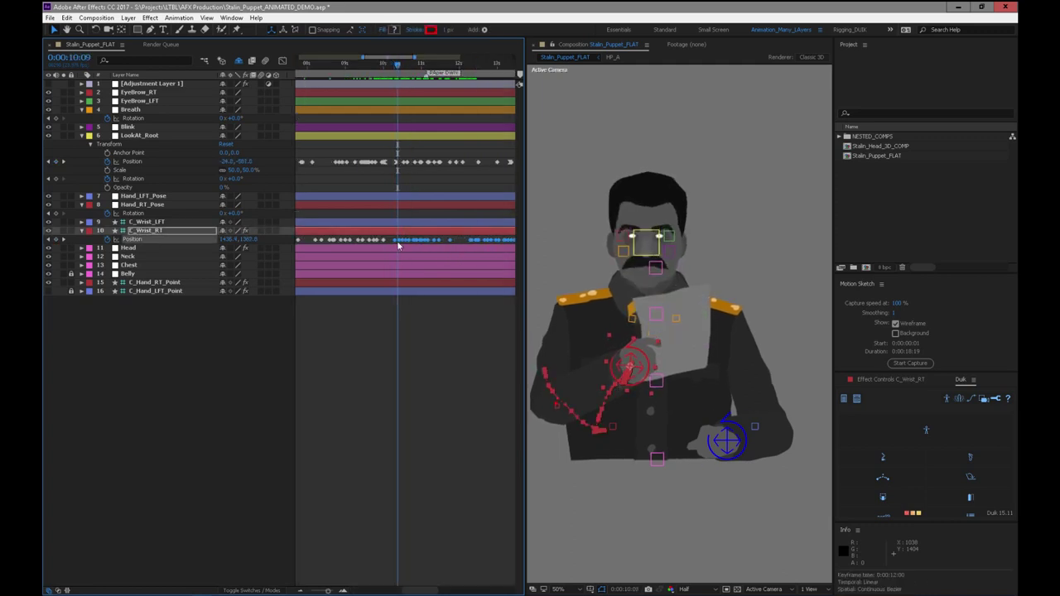
Delete C_Wrist_RT's Position keyframes from just after 0:00:09:01 to 0:00:10:00, and move the following ones to start at 0:00:09:07.
drag(398, 67, 347, 69)
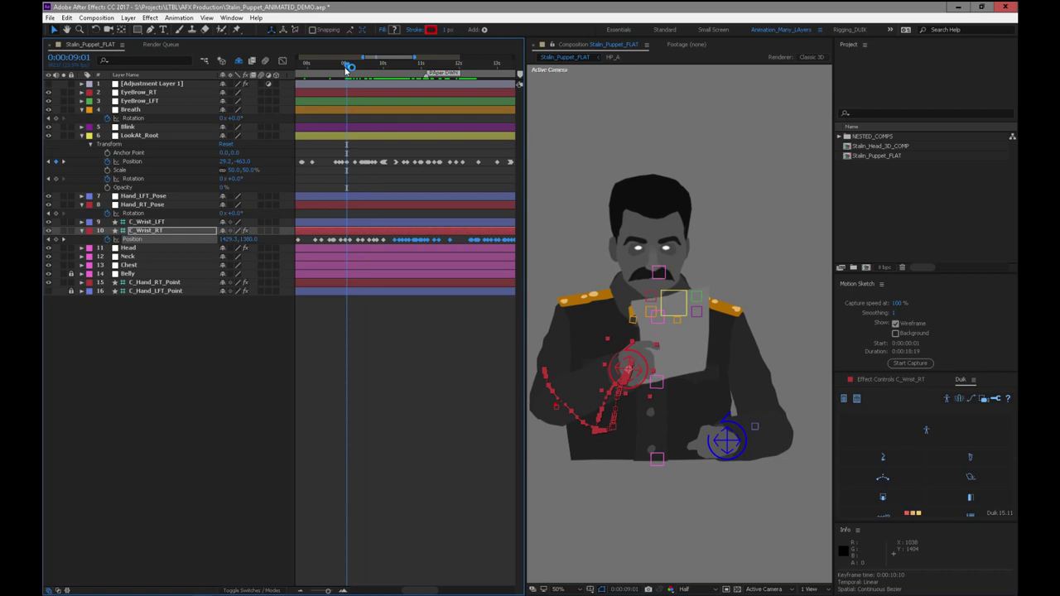
drag(386, 241, 353, 247)
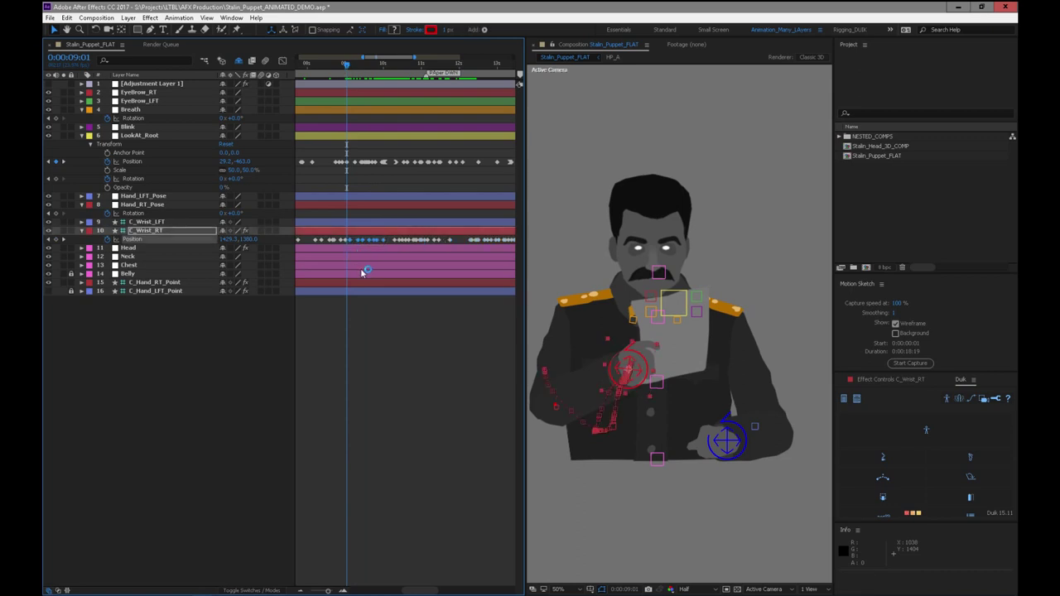
key(minus)
key(minus)
drag(415, 242, 365, 243)
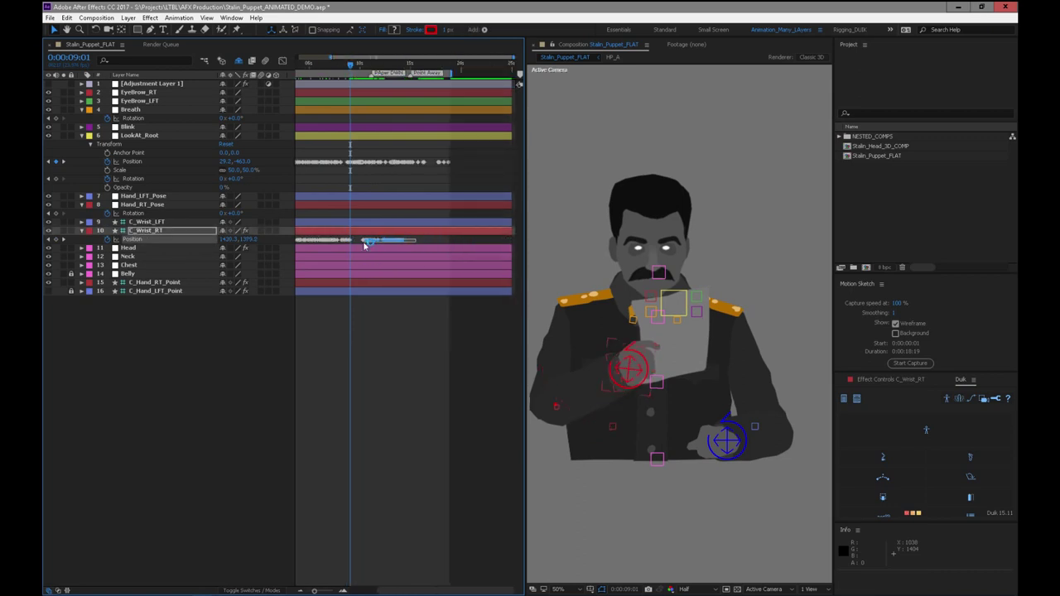
key(equal)
key(equal)
drag(365, 250, 360, 250)
Review the right wrist's paper-lowering motion against the composition markers by playing and scrubbing the timeline.
key(space)
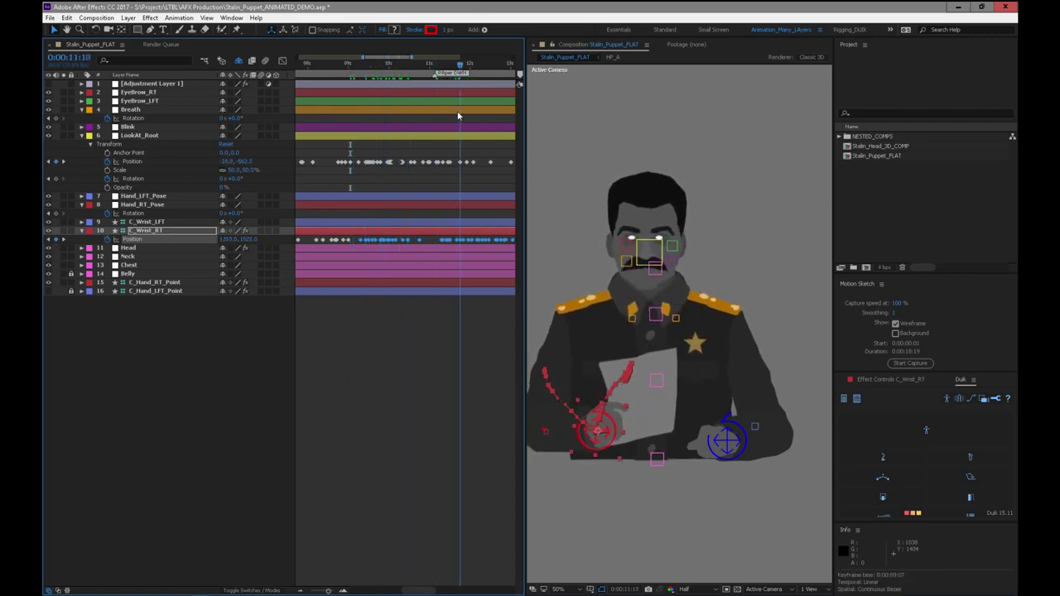
key(minus)
key(minus)
drag(462, 69, 427, 106)
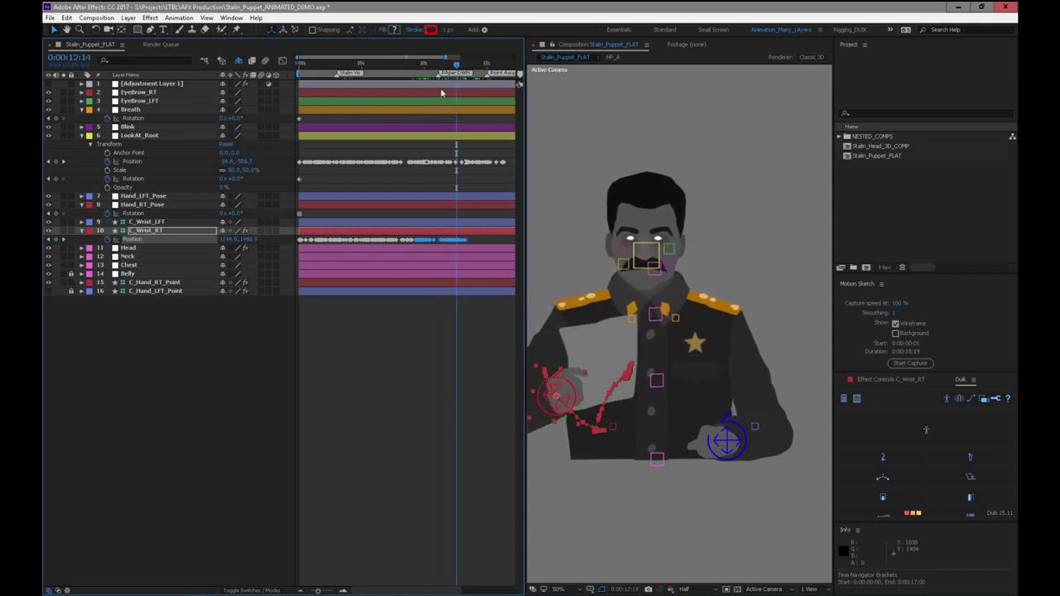
drag(440, 71, 384, 83)
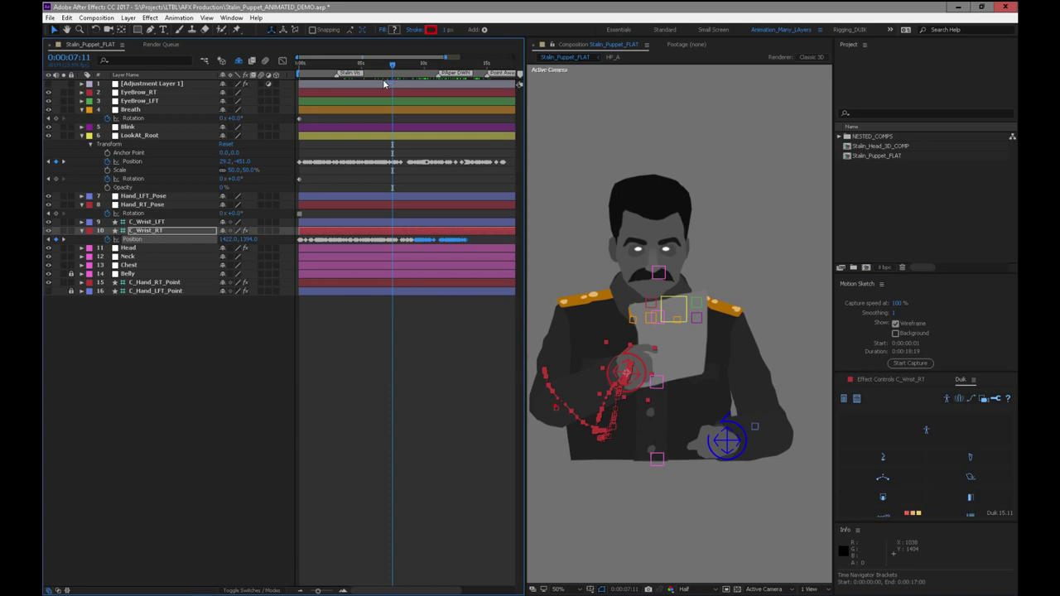
drag(398, 71, 325, 448)
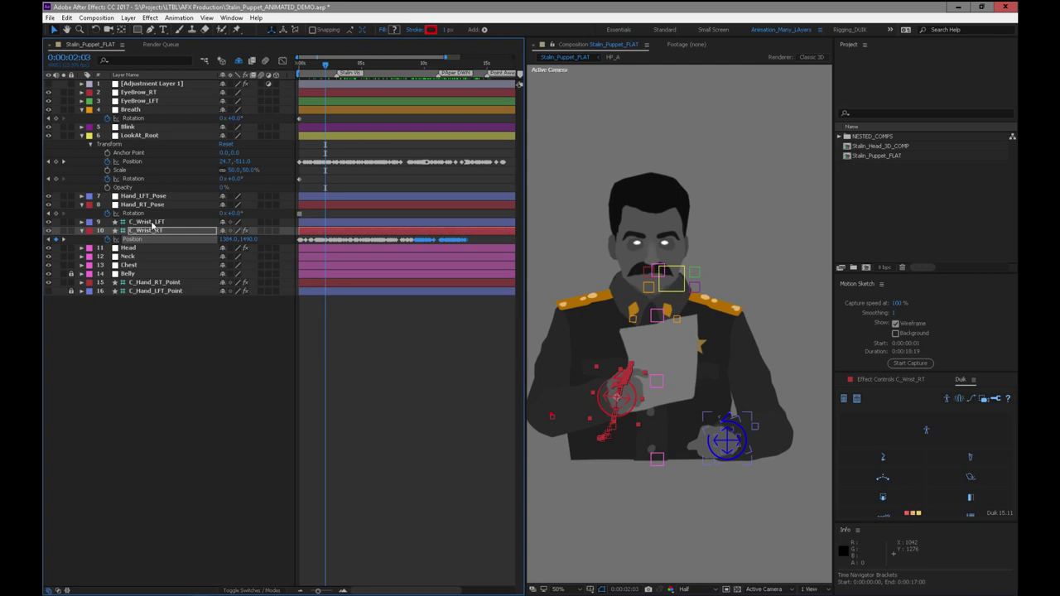
Nudge C_Wrist_RT's rotation to 7.0° at 0:00:02:03 and play back the result.
key(shift+KP_Add)
key(shift+KP_Subtract)
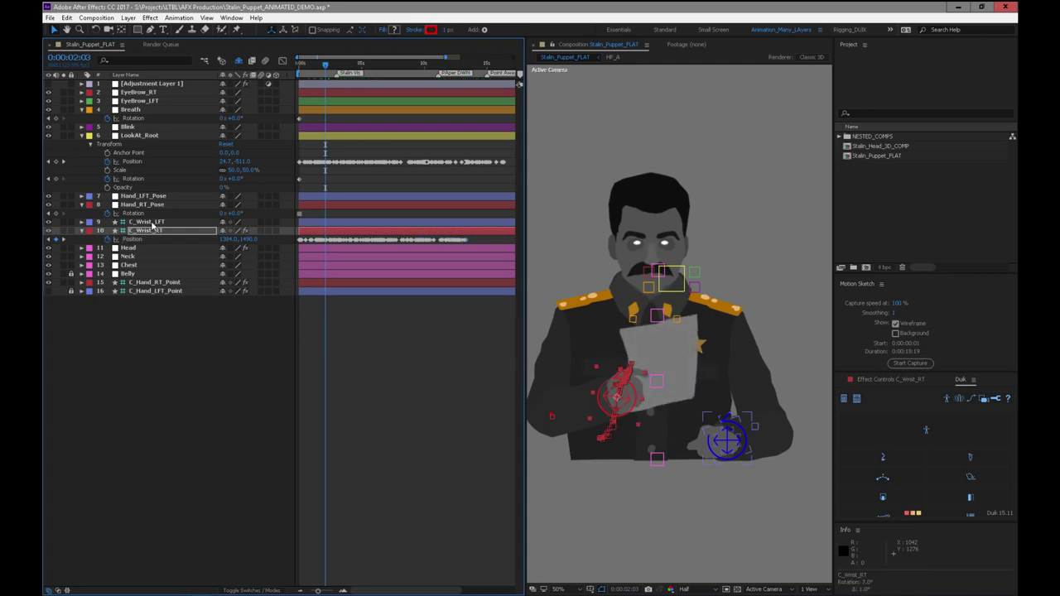
key(space)
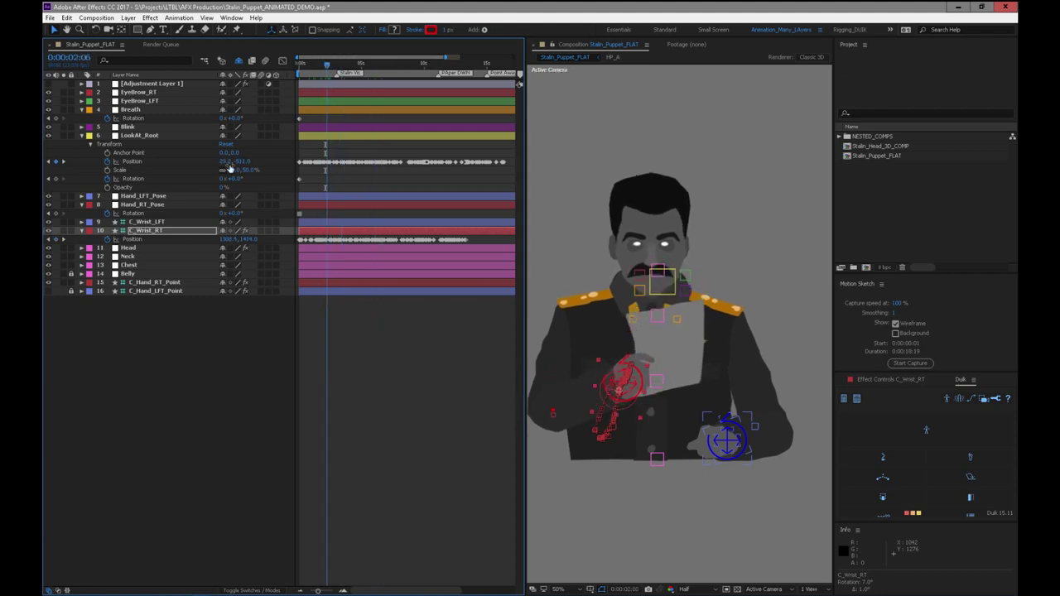
Record C_Wrist_LFT's hand movement with Motion Sketch, starting from 0:00:00:00.
click(151, 222)
drag(332, 68, 289, 116)
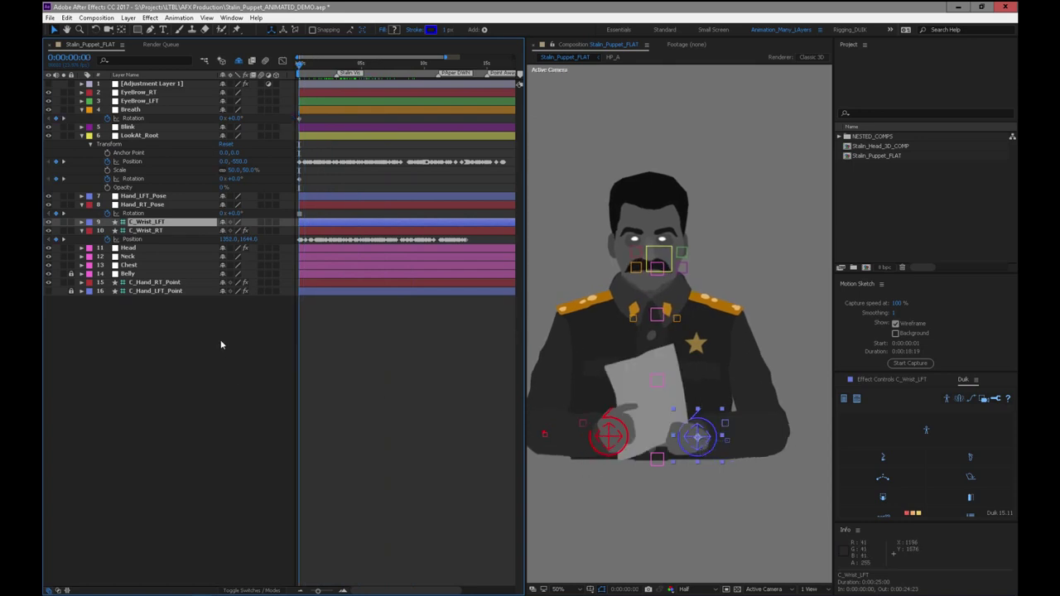
click(911, 364)
mouse_move(699, 437)
mouse_down()
mouse_move(693, 426)
mouse_move(706, 440)
mouse_move(753, 435)
mouse_move(706, 439)
mouse_move(723, 430)
mouse_up()
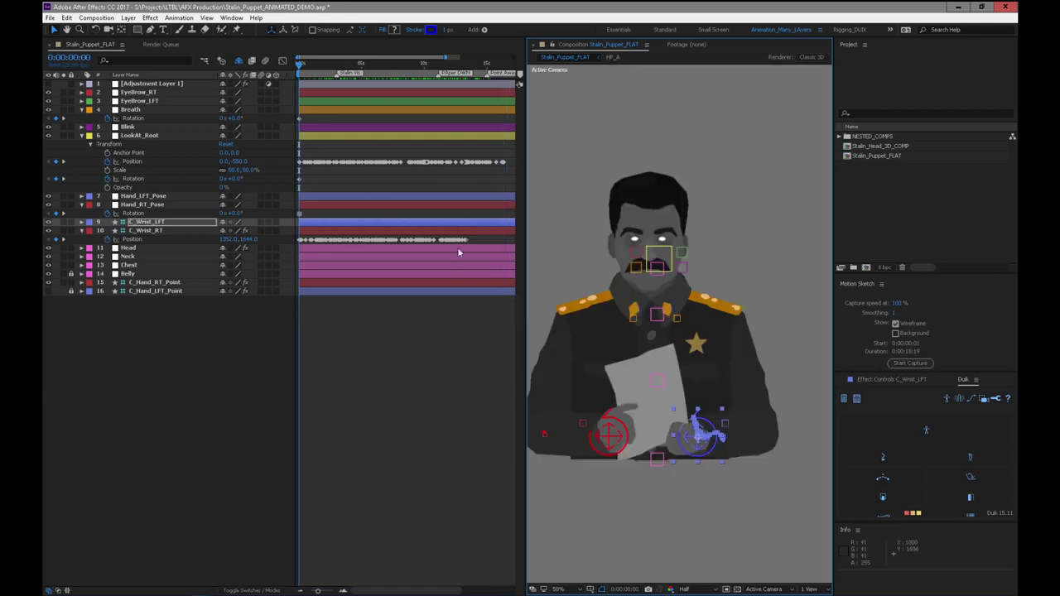
key(minus)
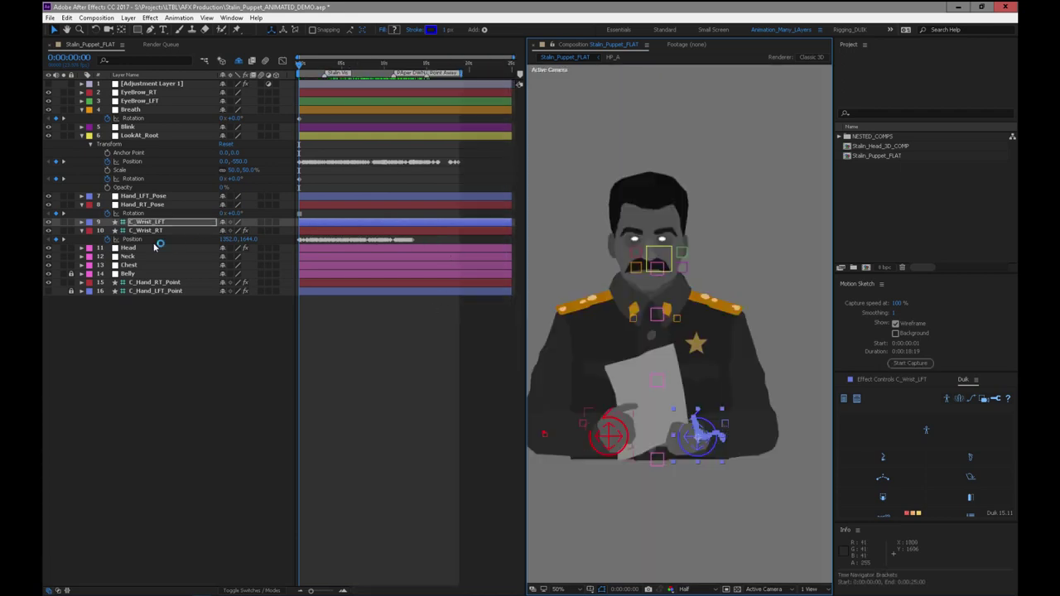
Play back the composition from the start to review C_Wrist_LFT's recorded hand motion.
click(82, 222)
drag(313, 64, 291, 96)
key(space)
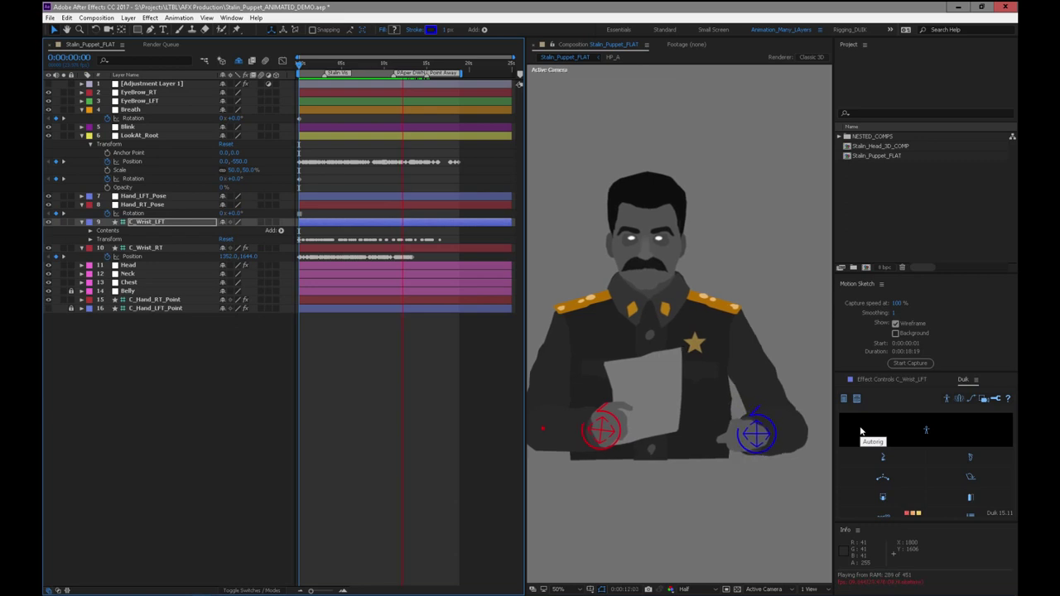
key(space)
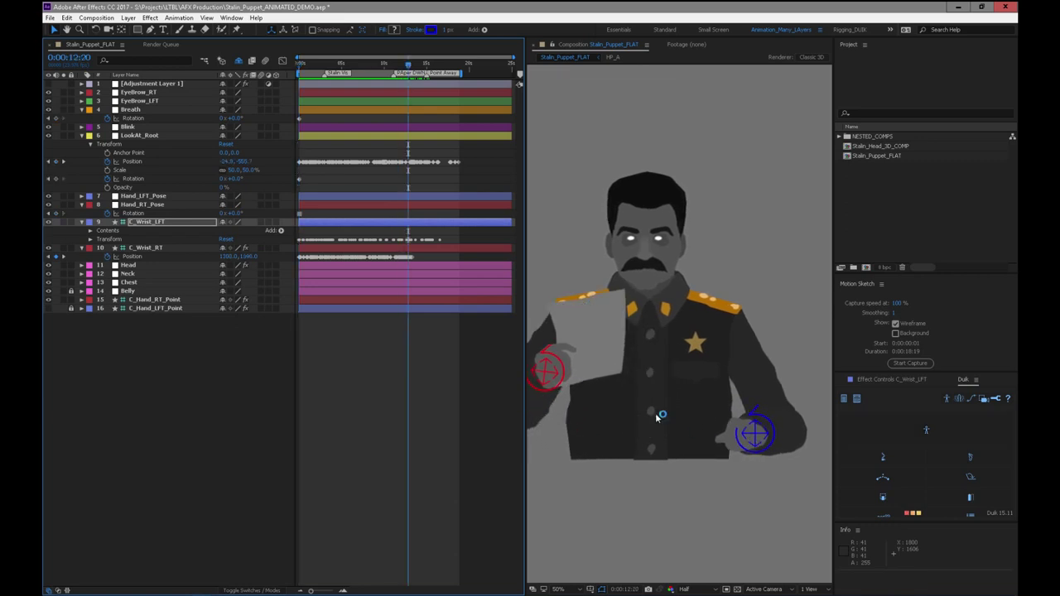
Shift C_Wrist_LFT's Position keyframes around the paper-down marker and after it later, so they resume just past 0:00:12:06, and play back the result.
mouse_move(409, 66)
mouse_down()
mouse_move(390, 65)
mouse_move(403, 67)
mouse_up()
key(=)
key(=)
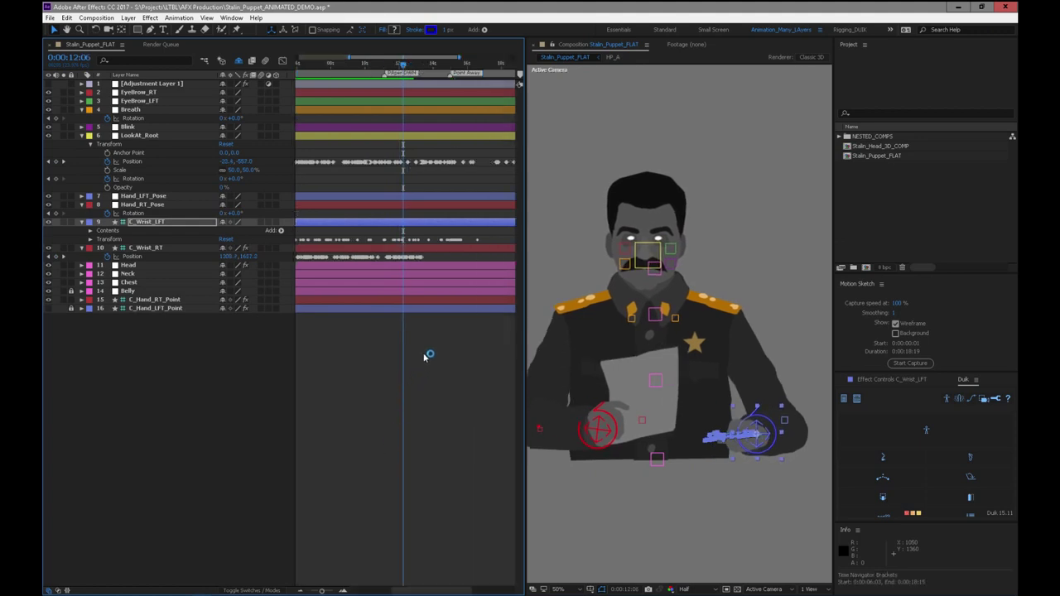
key(u)
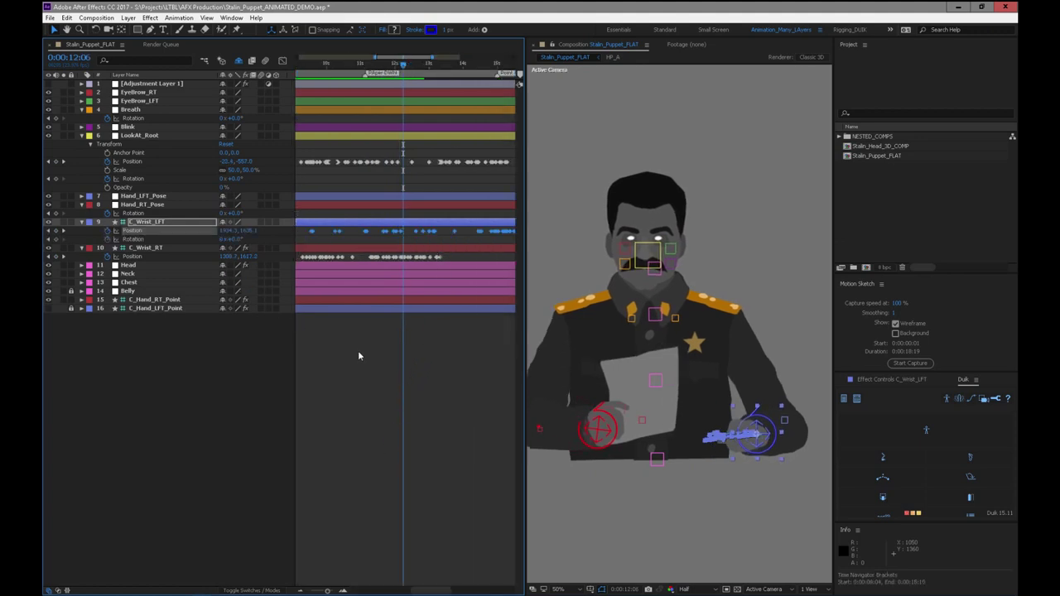
key(minus)
key(equal)
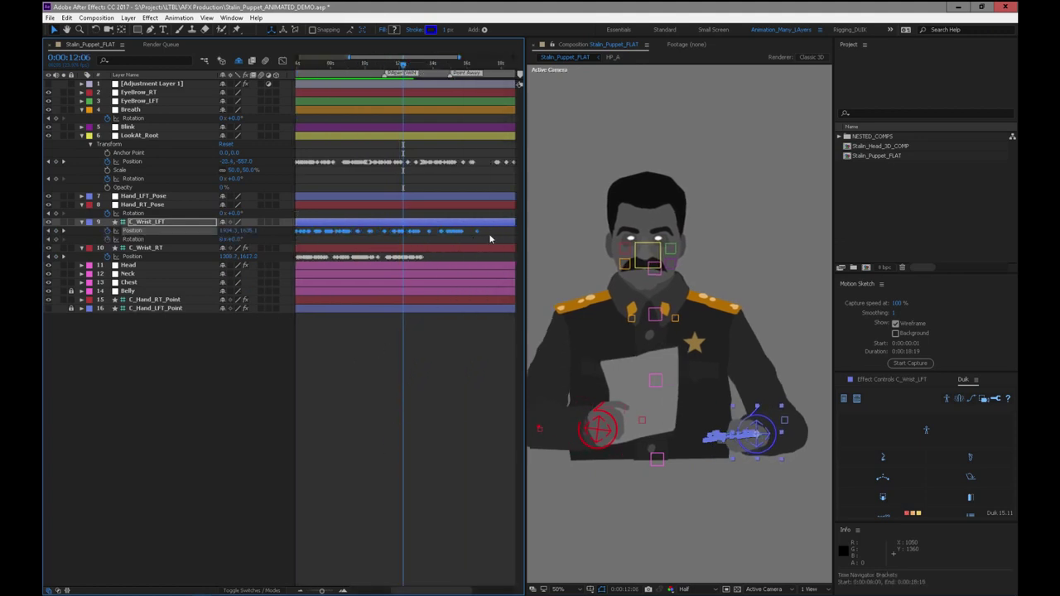
drag(403, 234, 413, 236)
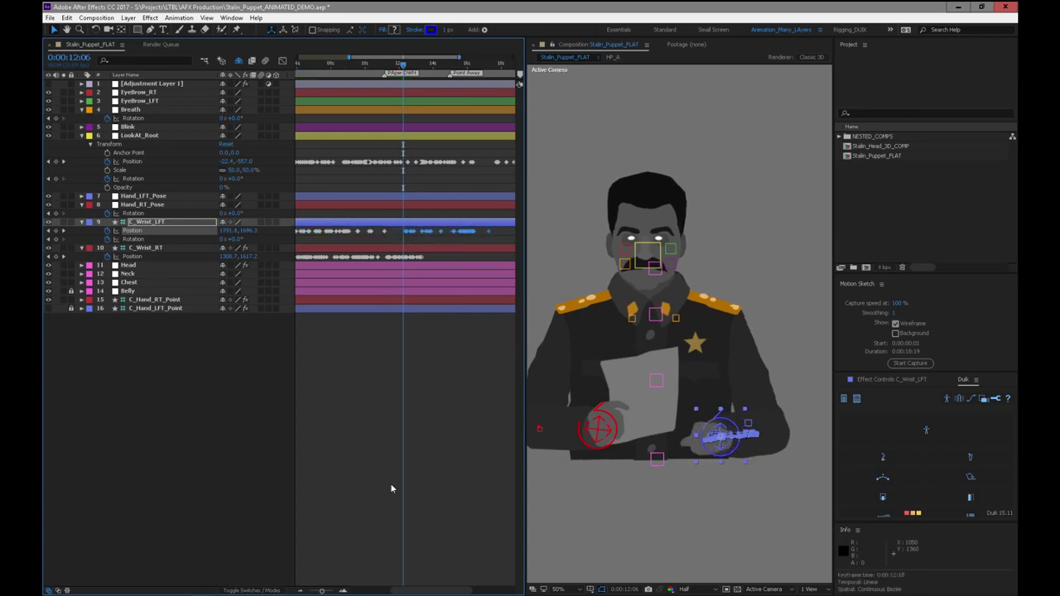
key(space)
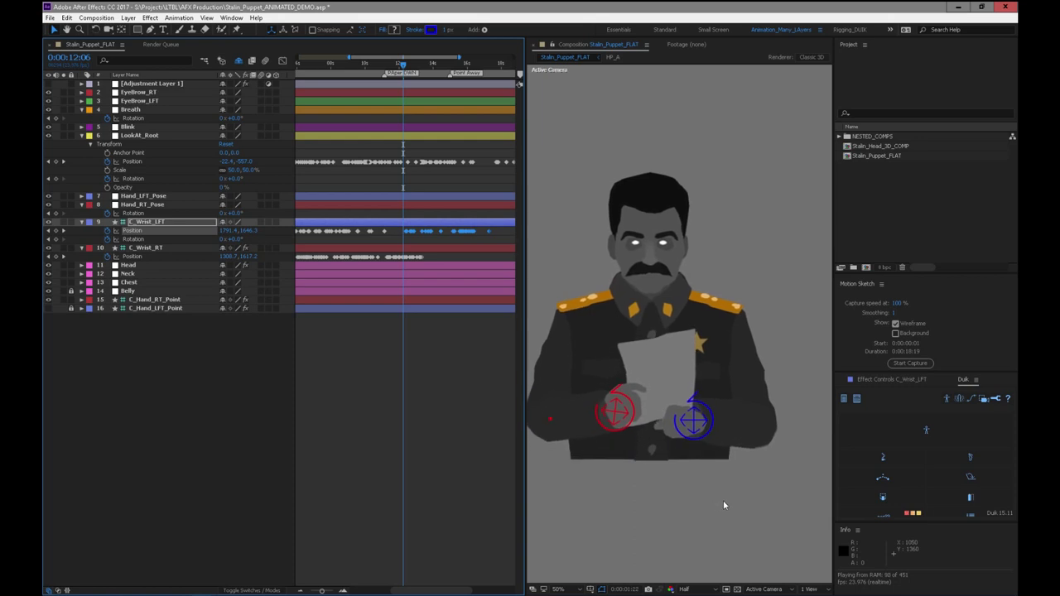
key(space)
Set C_Wrist_LFT's Rotation to 40° at 0:00:01:15 and scrub back to the start.
drag(348, 65, 325, 73)
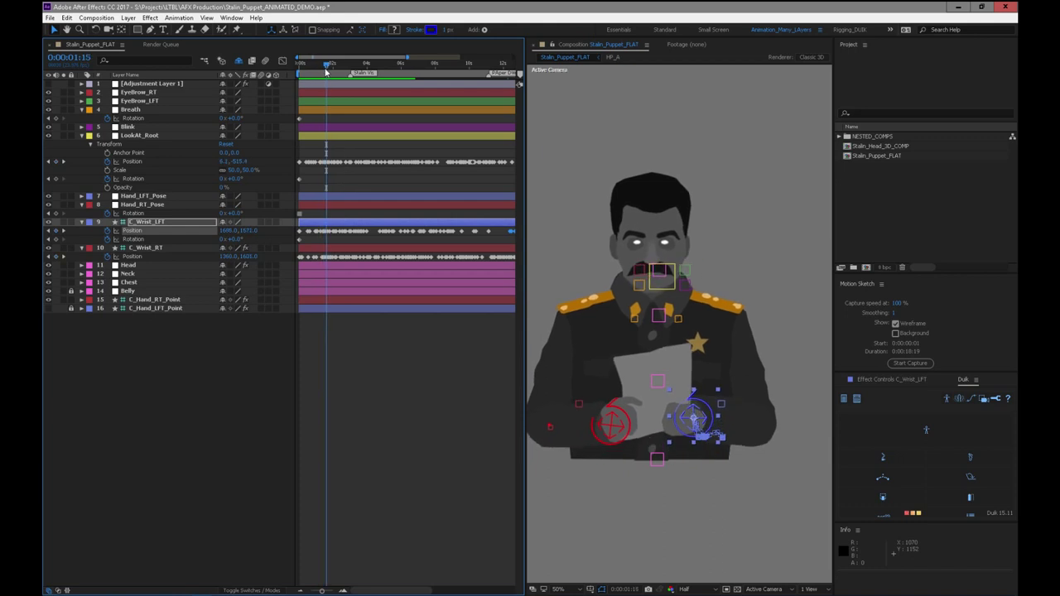
key(shift+KP_Add)
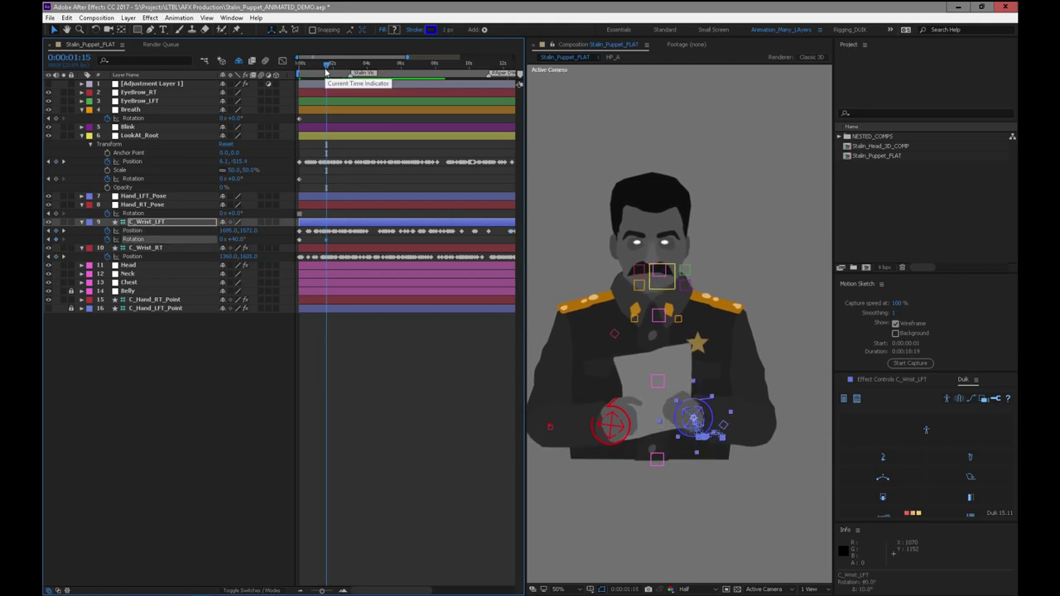
drag(324, 70, 285, 136)
Keyframe the Breath controller's Rotation at -2° at 0:00:02:01.
click(138, 111)
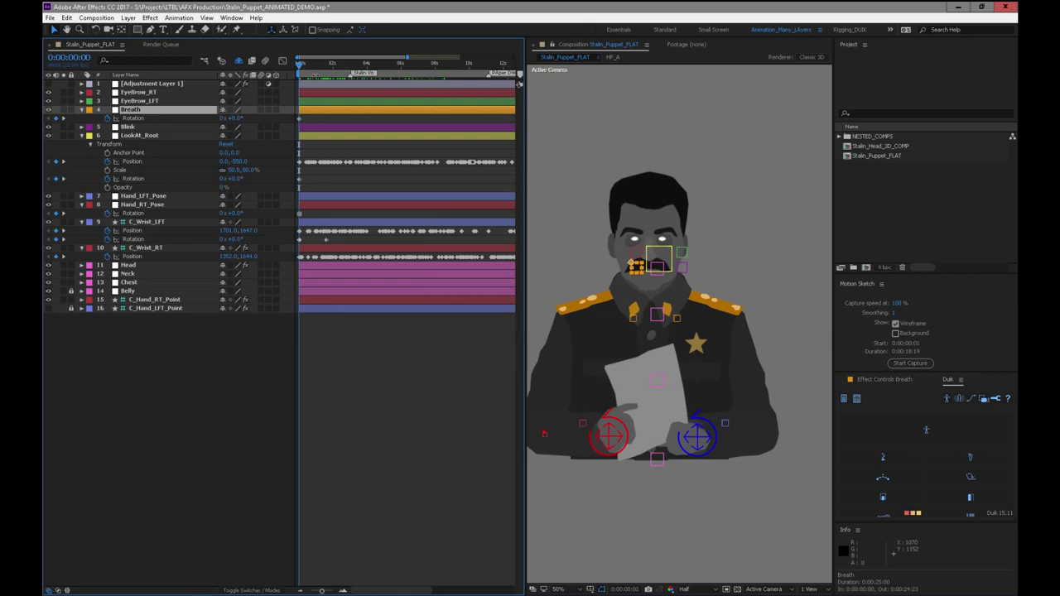
drag(303, 65, 327, 130)
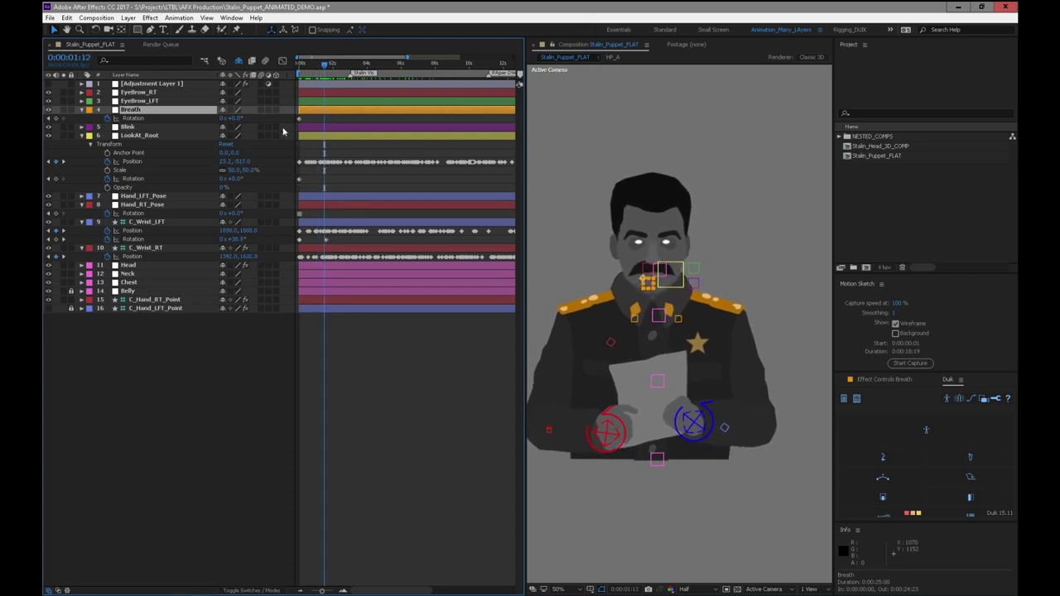
drag(307, 70, 335, 84)
text(2)
key(Return)
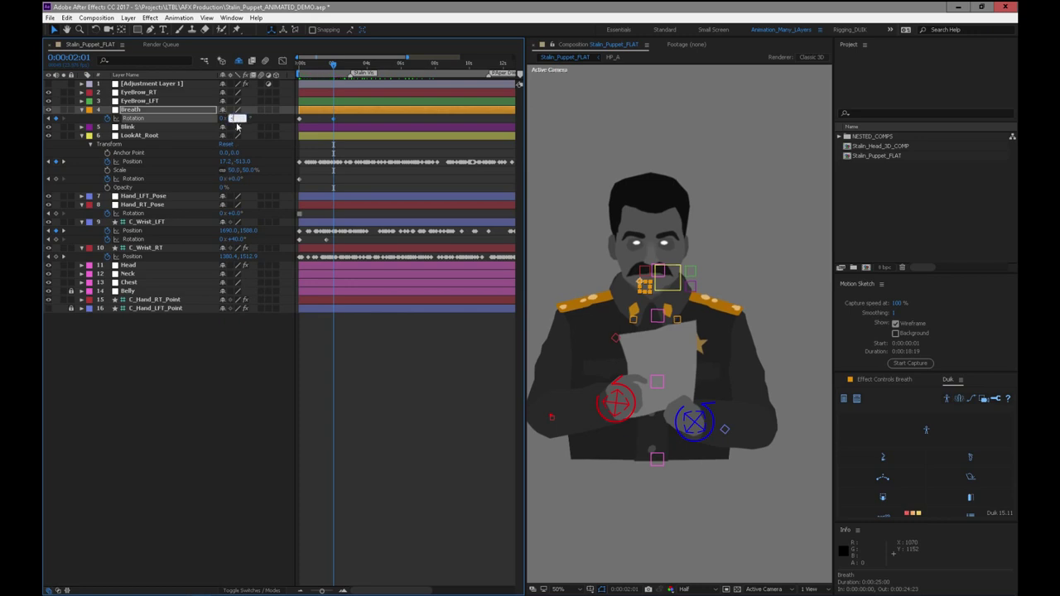
Keyframe Breath's Rotation at 2° at 0:00:03:17 and -3° at 0:00:04:23.
drag(339, 66, 361, 75)
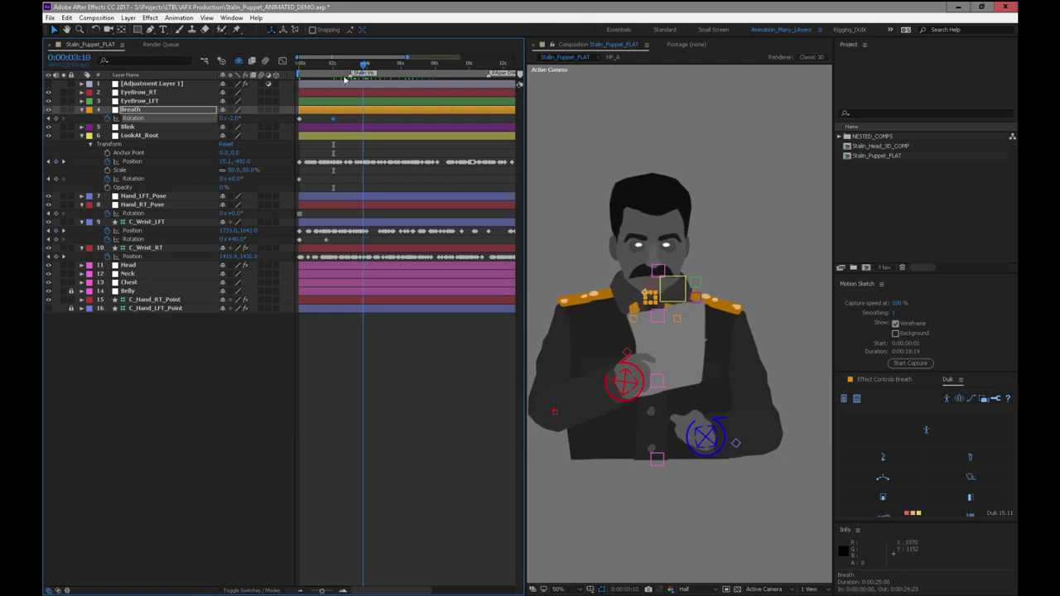
key(2)
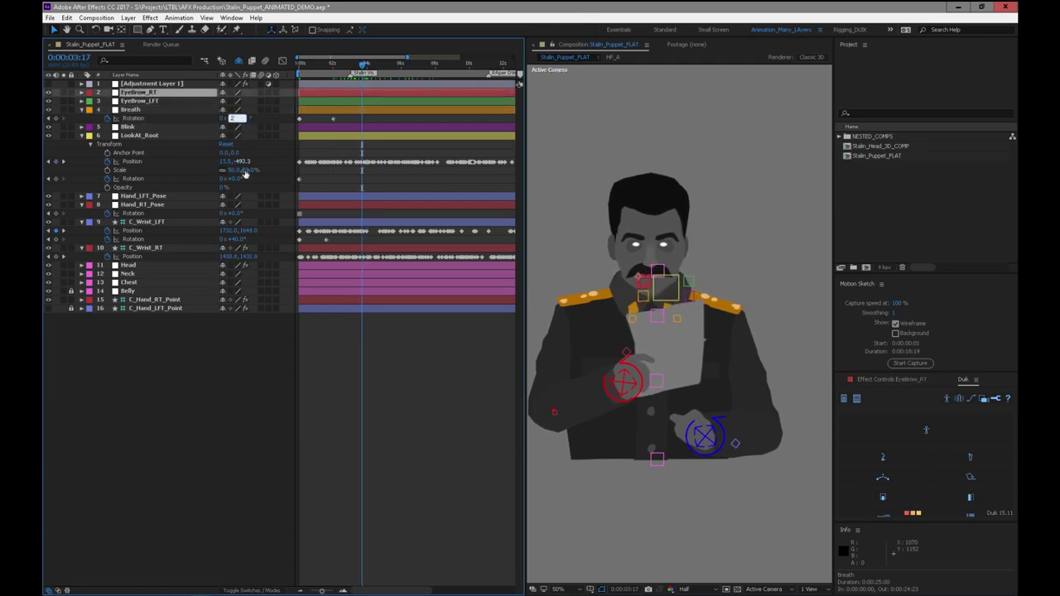
key(Return)
drag(362, 65, 384, 66)
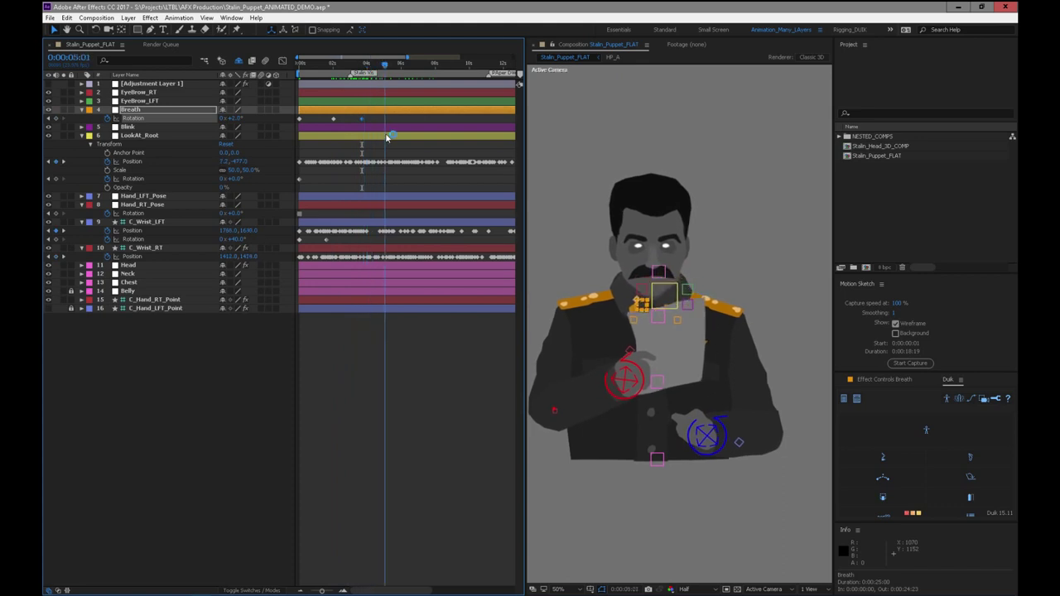
key(Page_Up)
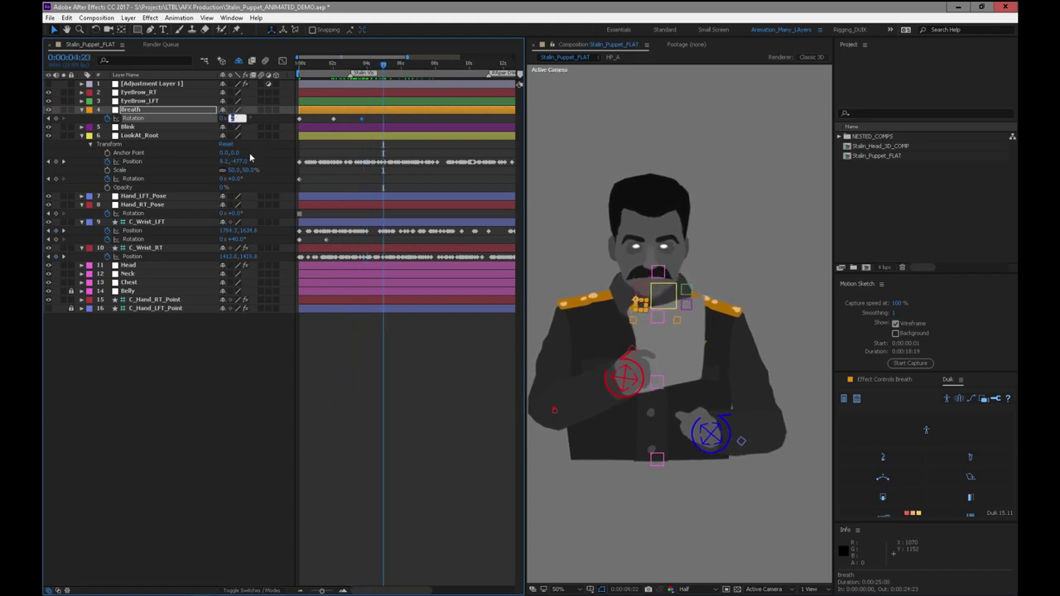
key(Return)
Keyframe Breath's Rotation at 2.5° at 0:00:06:03, and continue with alternating tilts at 0:00:07:04 and 0:00:08:11.
drag(384, 68, 404, 68)
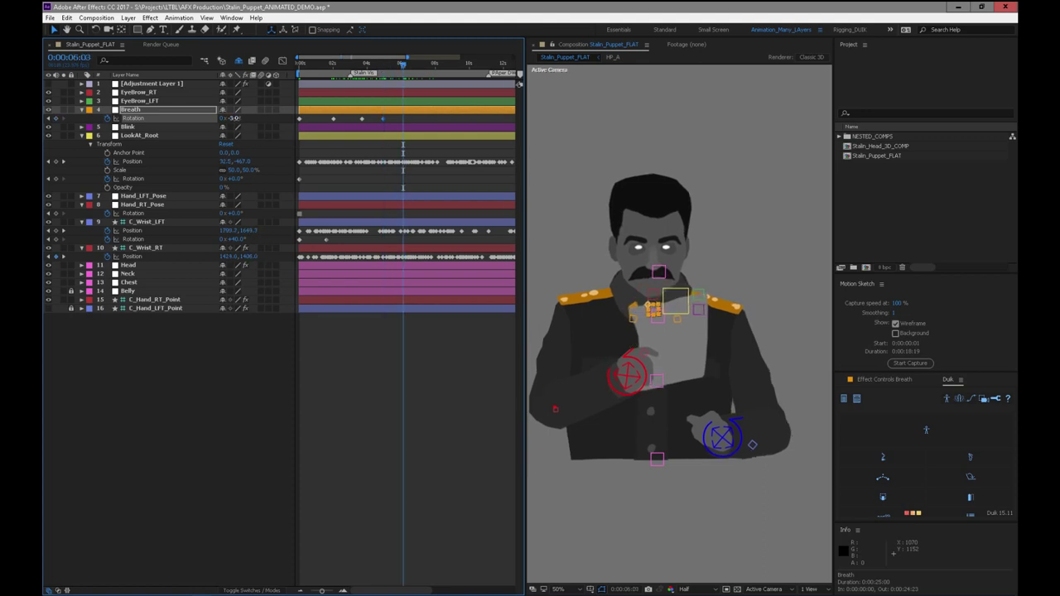
key(Return)
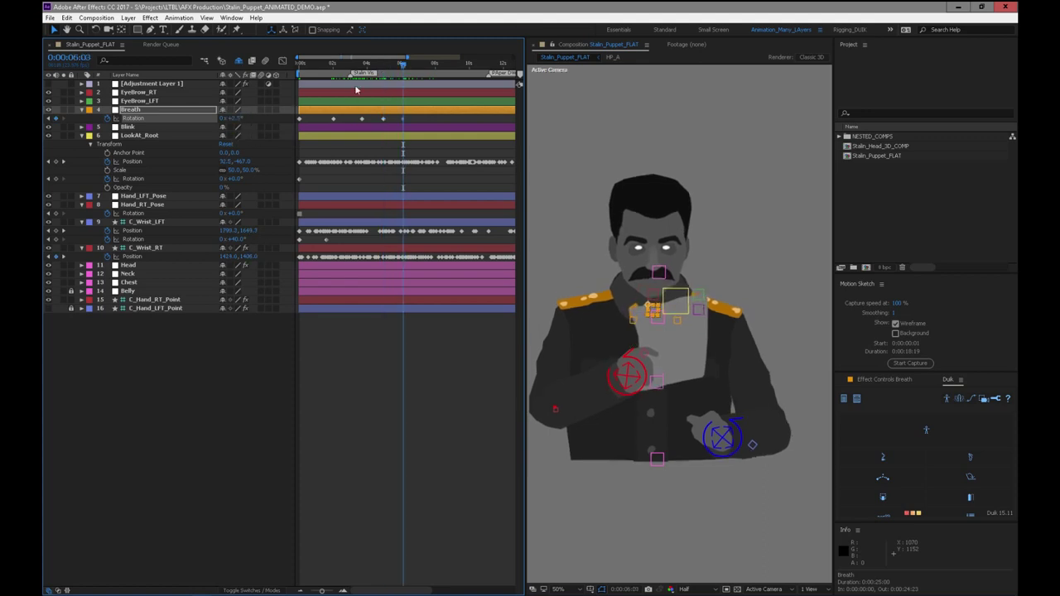
drag(409, 65, 421, 65)
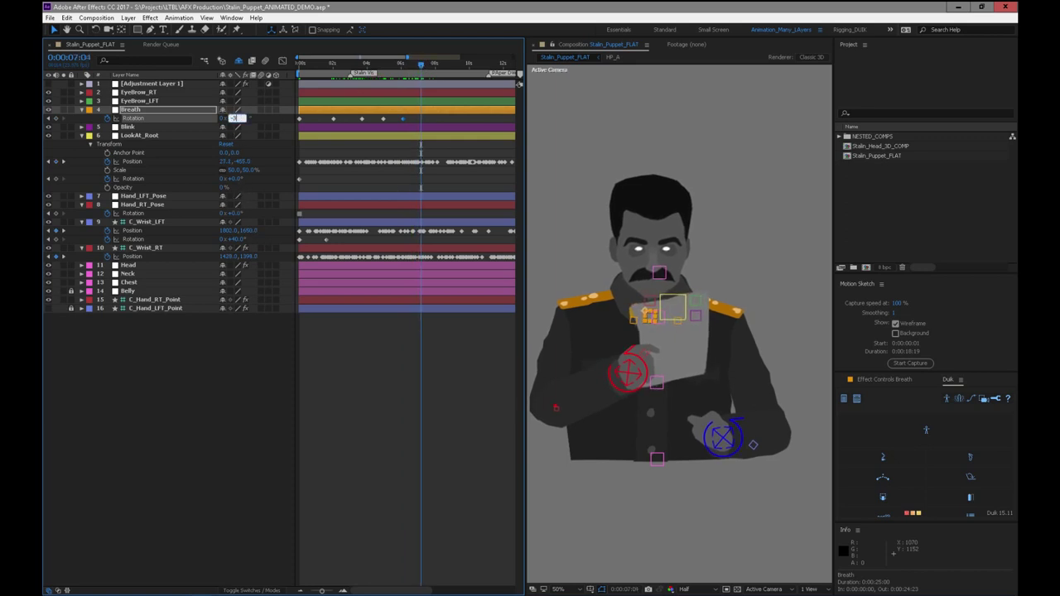
drag(421, 63, 441, 64)
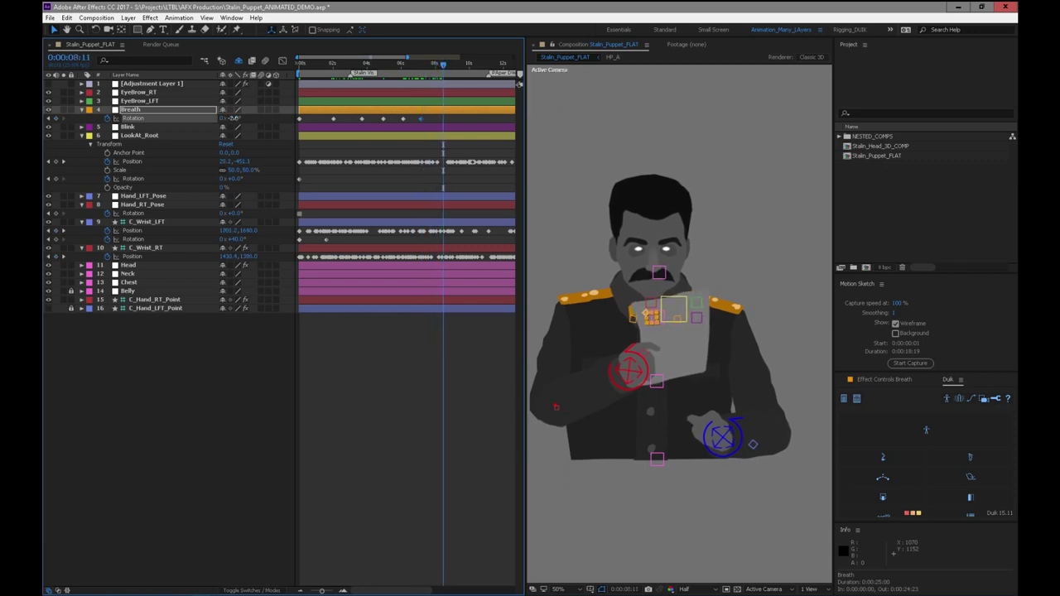
key(Return)
Keyframe Breath's Rotation at -2° at 0:00:09:13, the opposite tilt at 0:00:10:04, and -2° at 0:00:10:22.
mouse_move(449, 67)
mouse_down()
mouse_move(469, 65)
mouse_move(455, 64)
mouse_up()
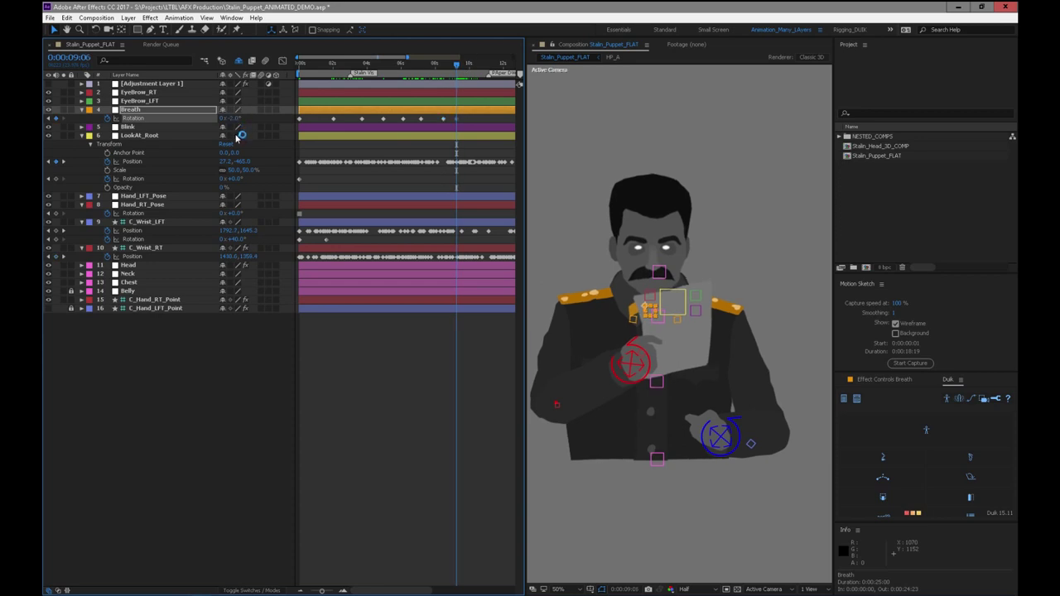
drag(456, 66, 468, 65)
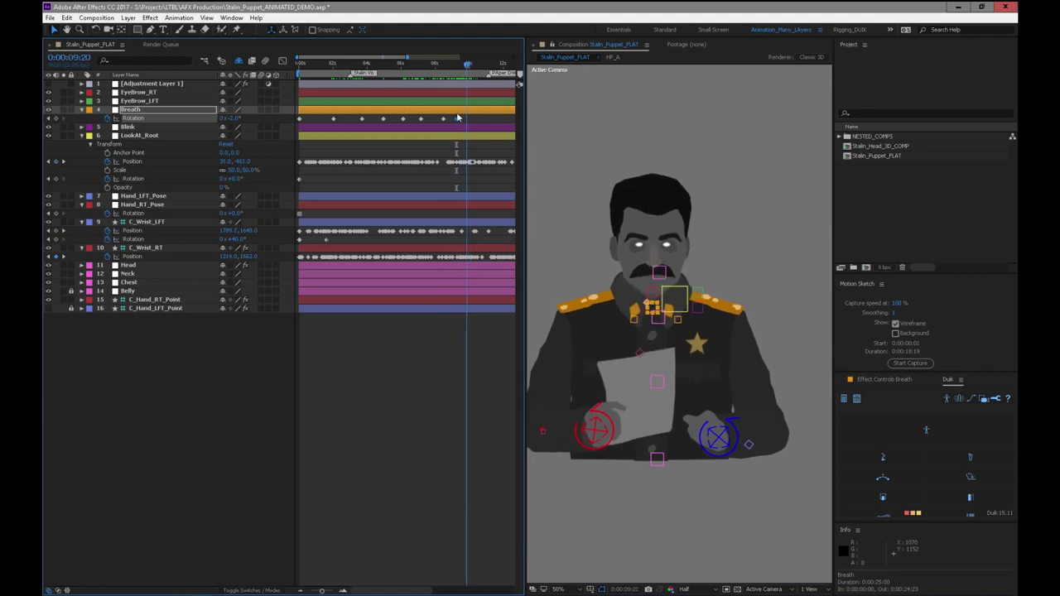
mouse_move(457, 63)
mouse_down()
mouse_move(441, 72)
mouse_move(487, 72)
mouse_move(472, 73)
mouse_up()
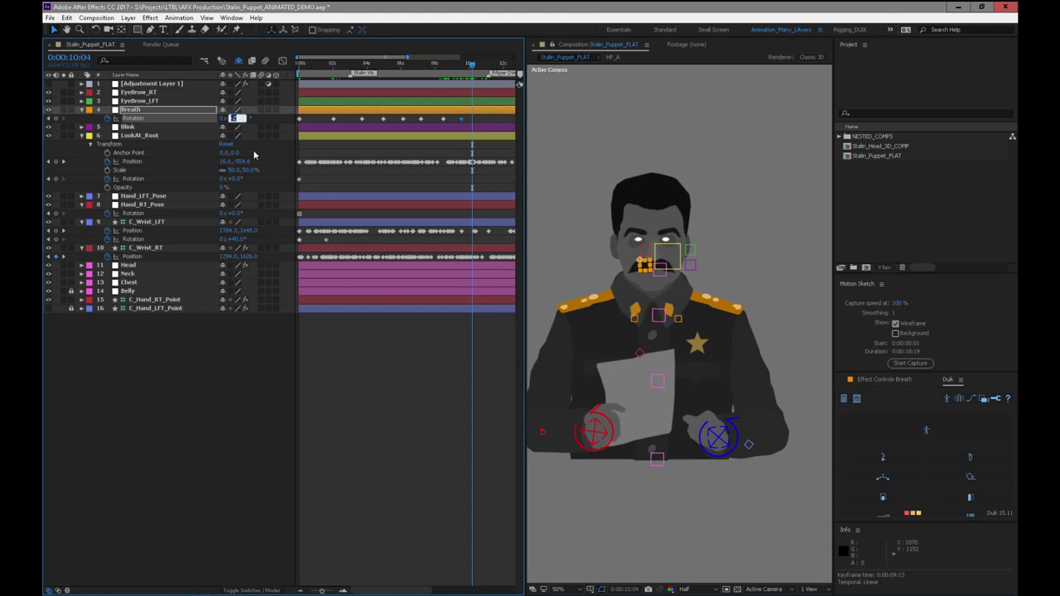
key(Return)
drag(469, 67, 486, 71)
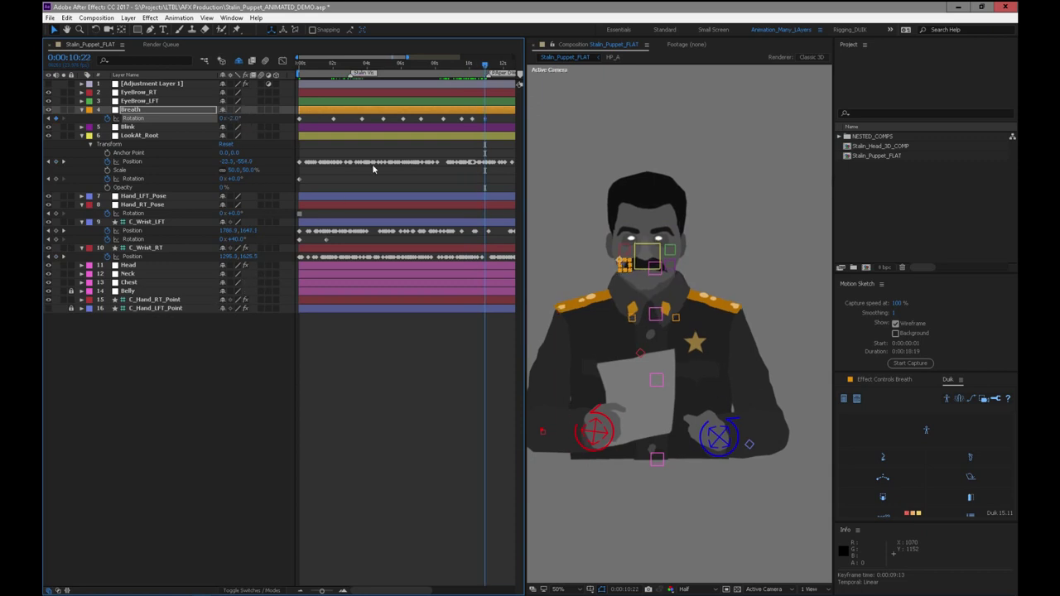
Apply Easy Ease to all Breath Rotation keyframes after the first one, and end the work area at 0:00:11:05.
drag(485, 71, 371, 117)
key(space)
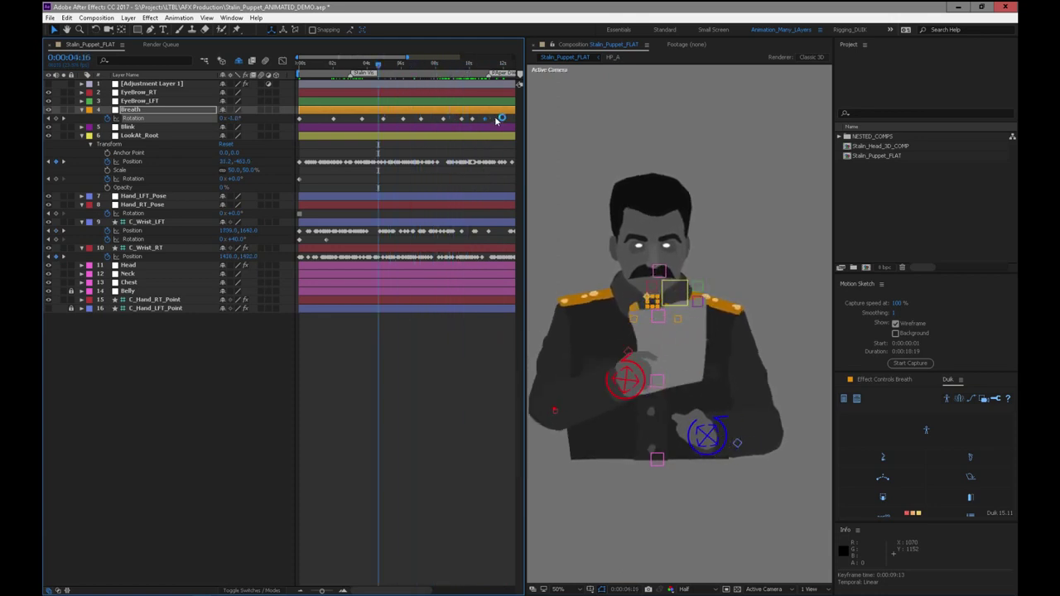
drag(497, 114, 318, 139)
drag(487, 65, 491, 64)
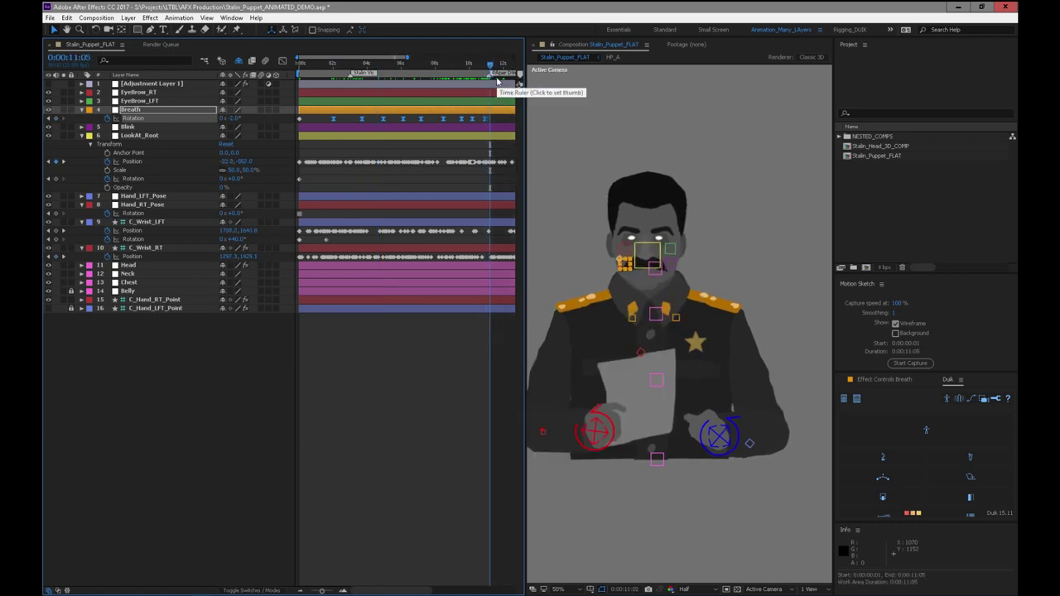
Play back the work area with the composition view maximized to review the breathing, then restore the normal layout.
key(space)
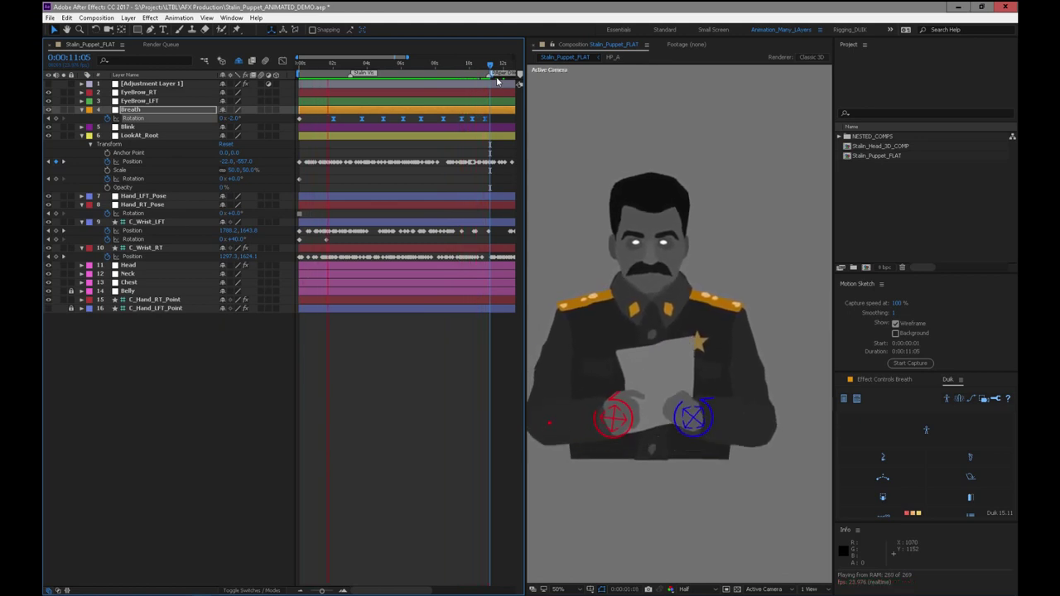
key(grave)
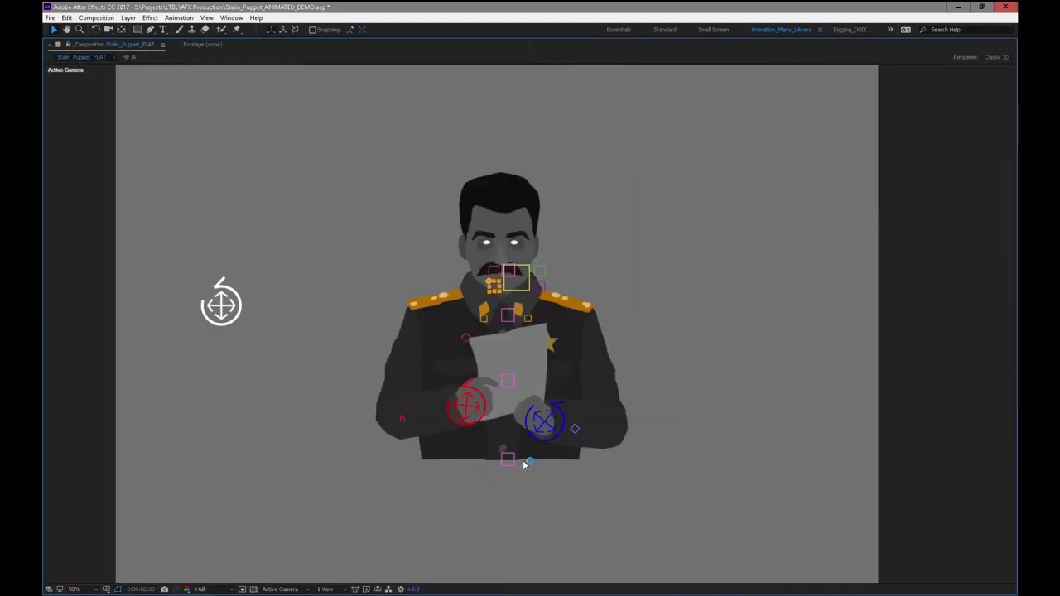
key(space)
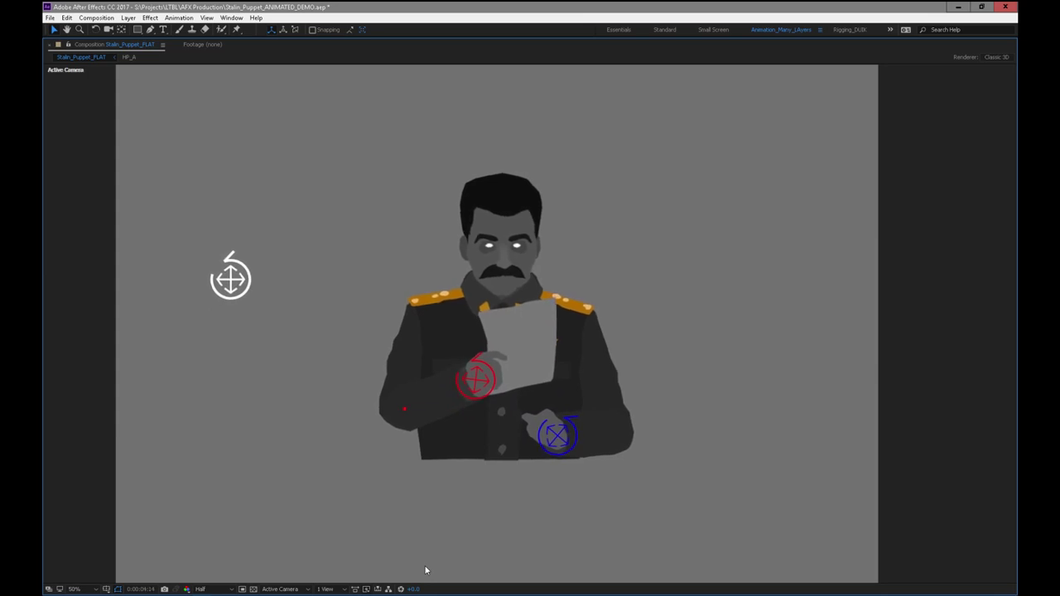
key(grave)
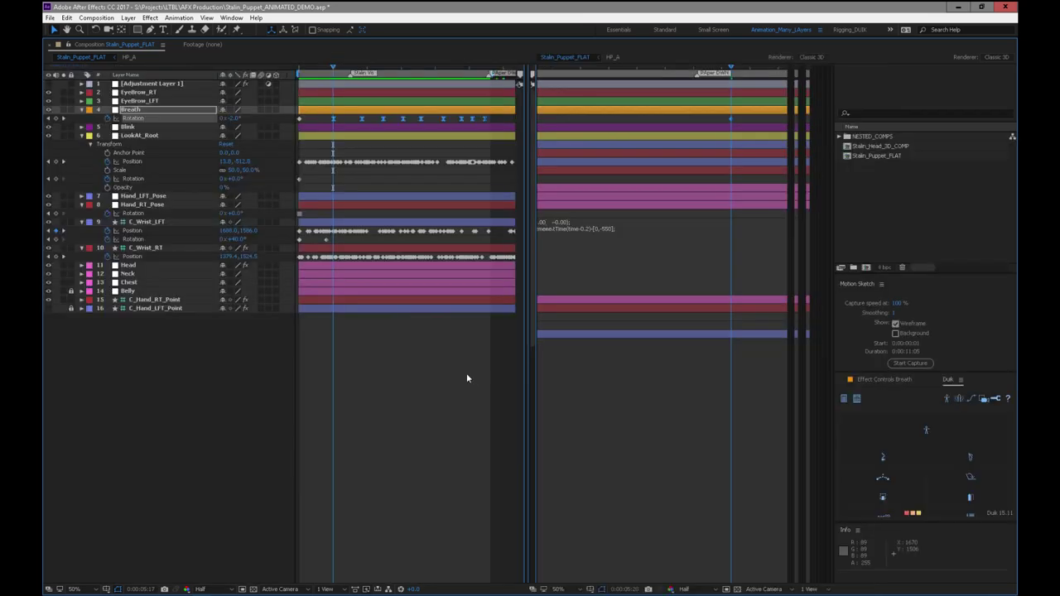
key(grave)
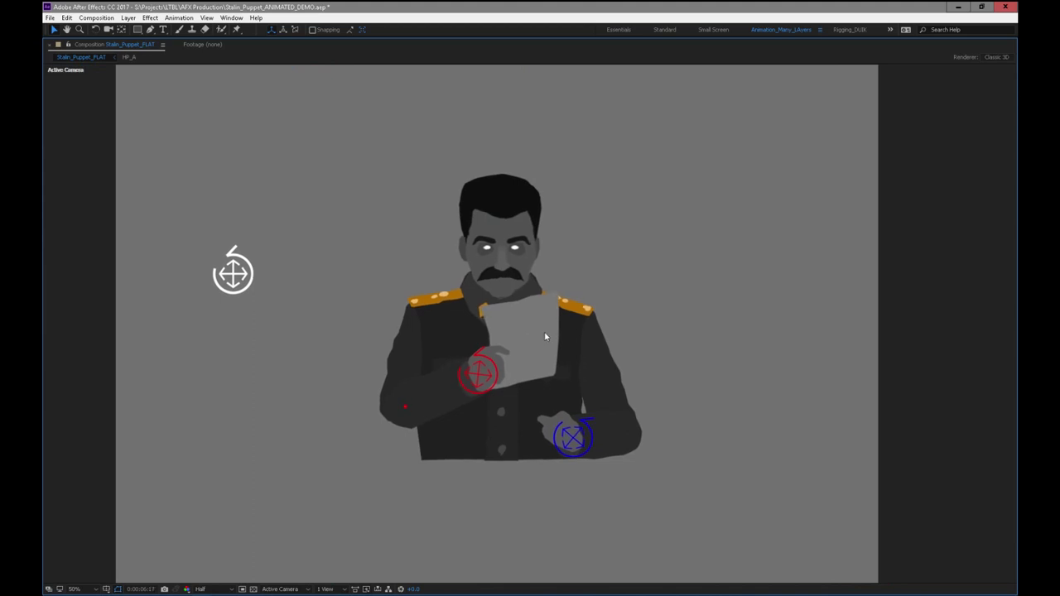
key(grave)
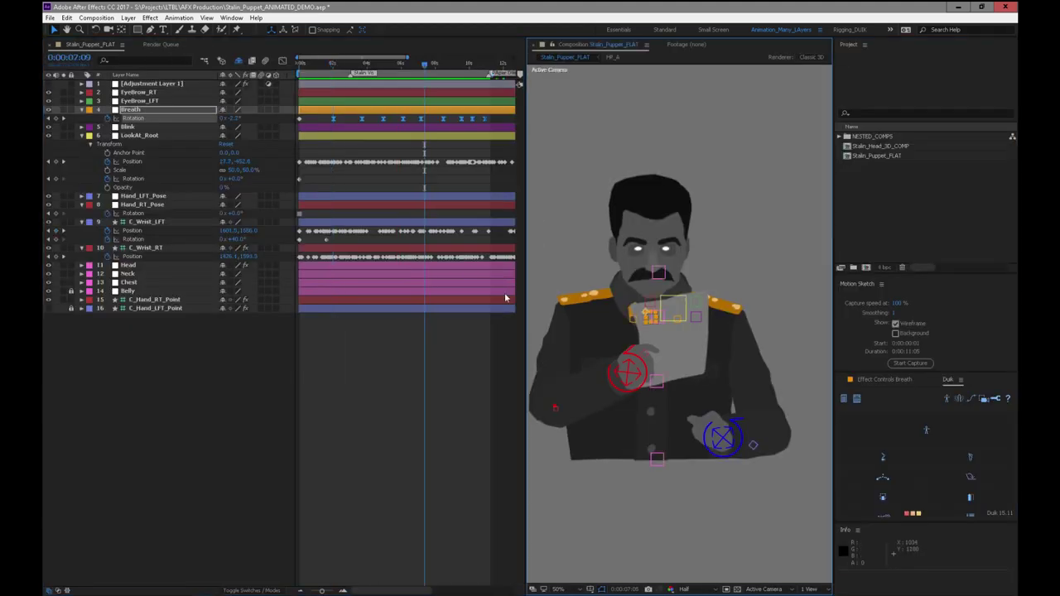
Rotate the EyeBrow_RT controller to 4°.
click(150, 92)
key(Return)
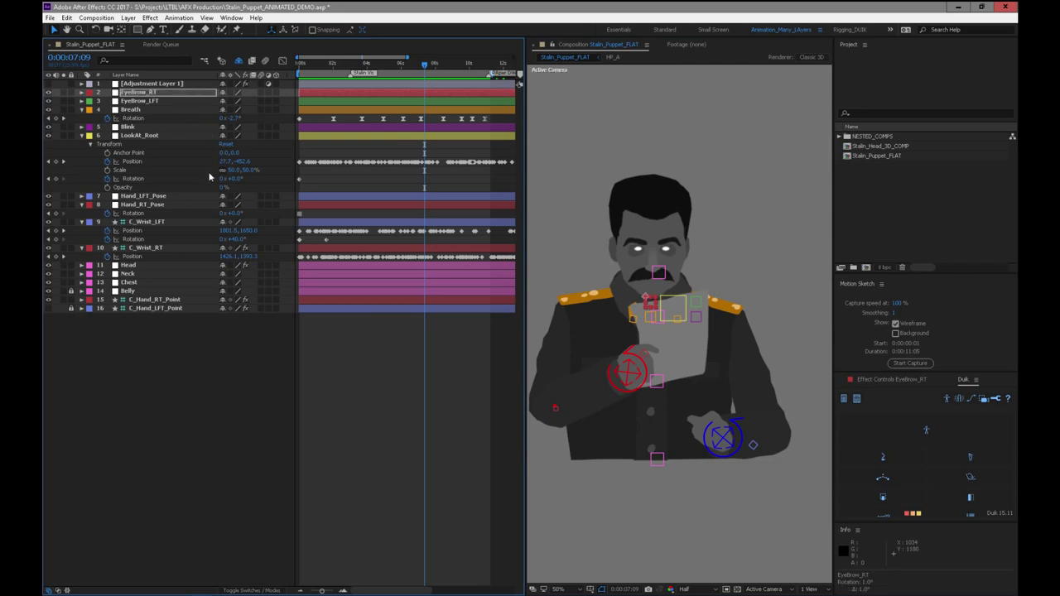
key(KP_Add)
key(KP_Add)
key(KP_Add)
key(KP_Add)
key(KP_Subtract)
Open the Stalin_Puppet_ANIMATED project, discarding the unsaved changes to the demo project.
click(50, 17)
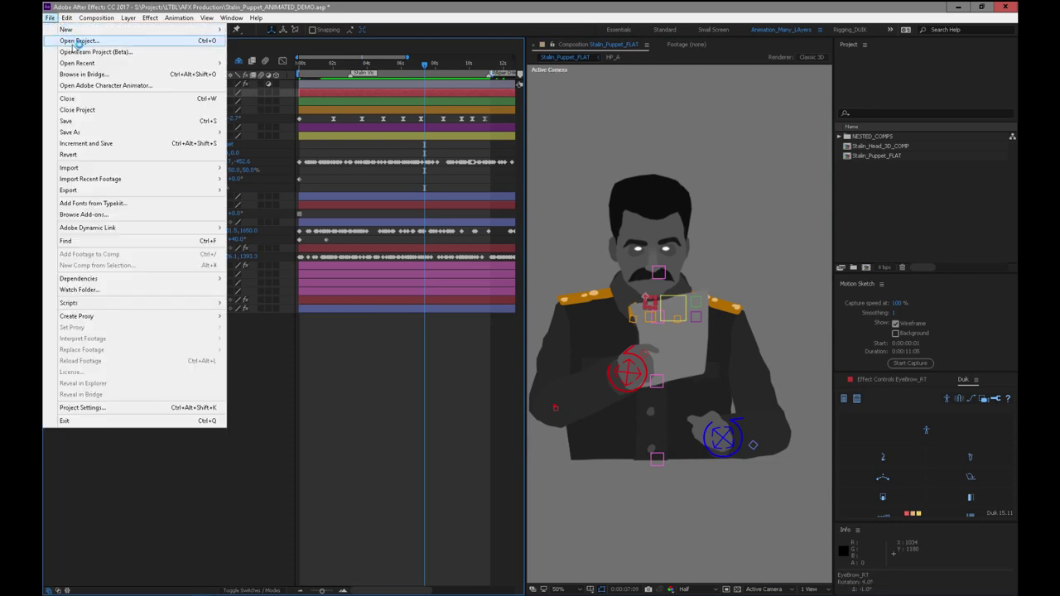
click(77, 47)
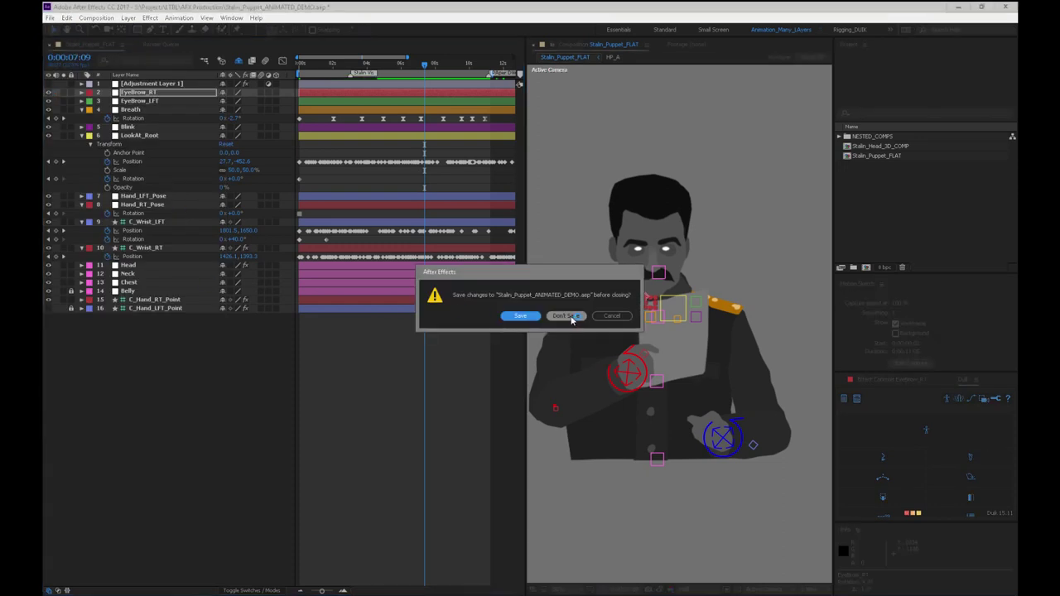
click(567, 317)
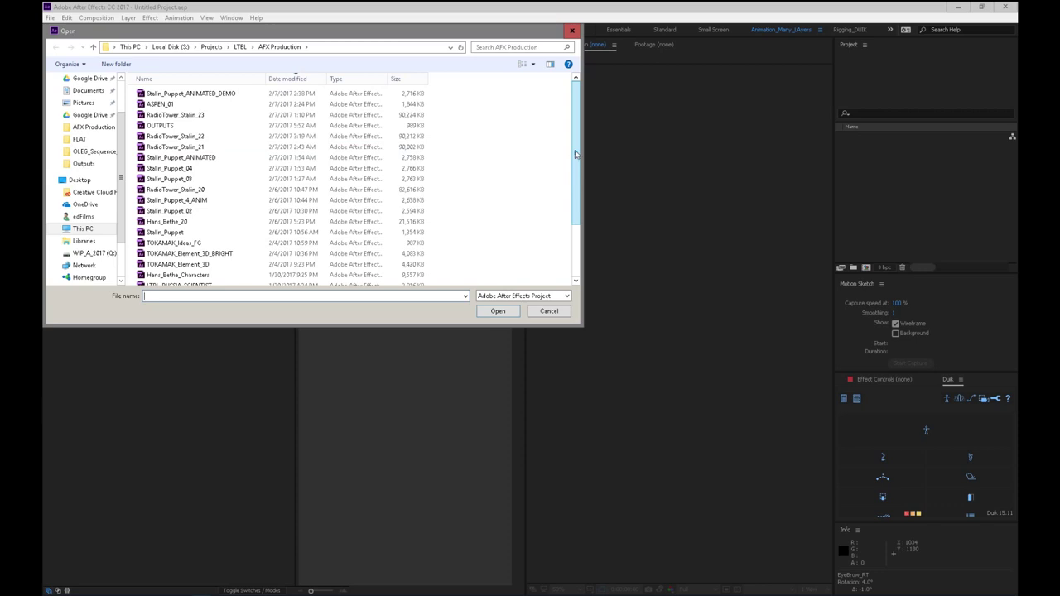
scroll(576, 154, down, 2)
scroll(576, 154, up, 2)
double_click(204, 158)
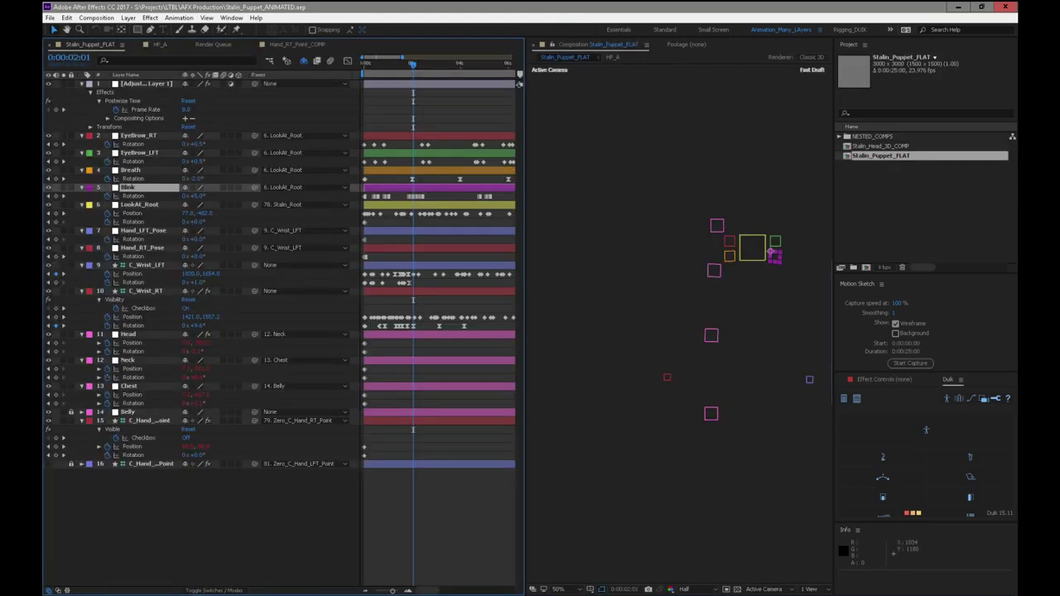
Examine the right hand point, LookAt_Root and wrist keyframes across the whole maximized timeline, then restore the panel layout.
drag(525, 322, 406, 323)
key(grave)
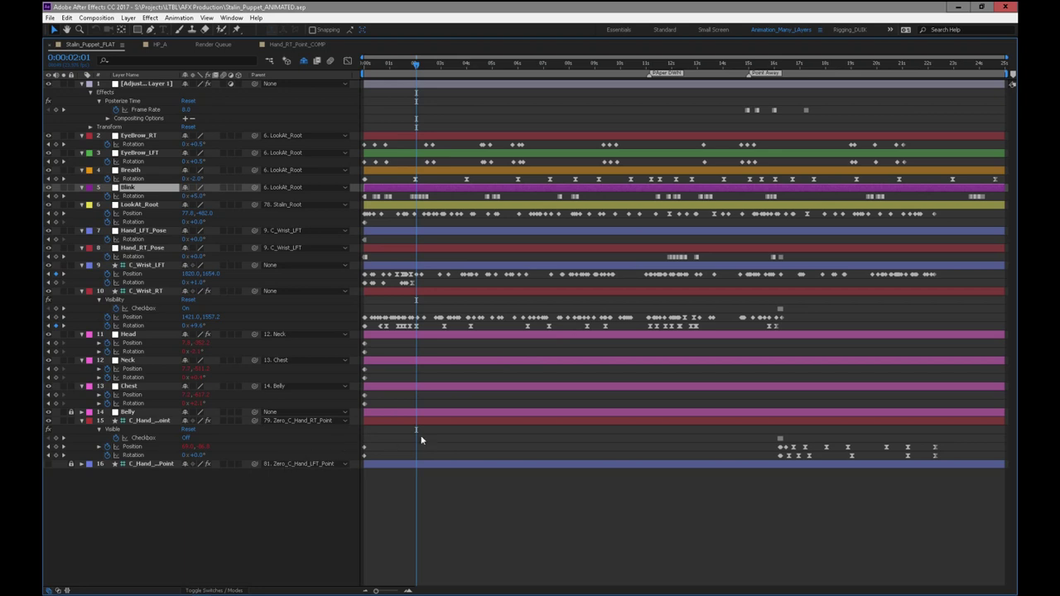
drag(948, 442, 728, 464)
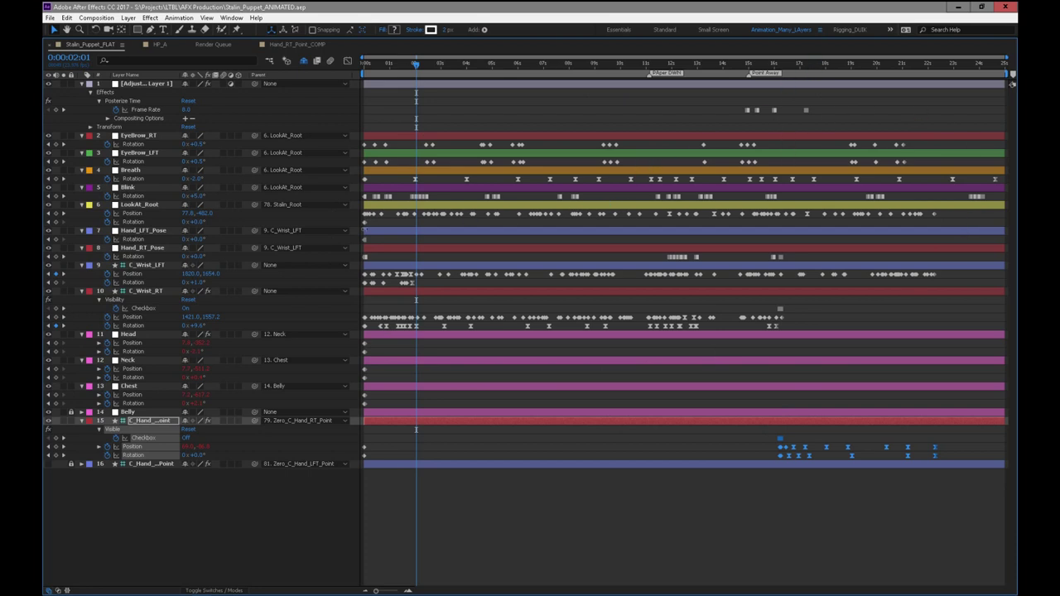
drag(953, 219, 507, 214)
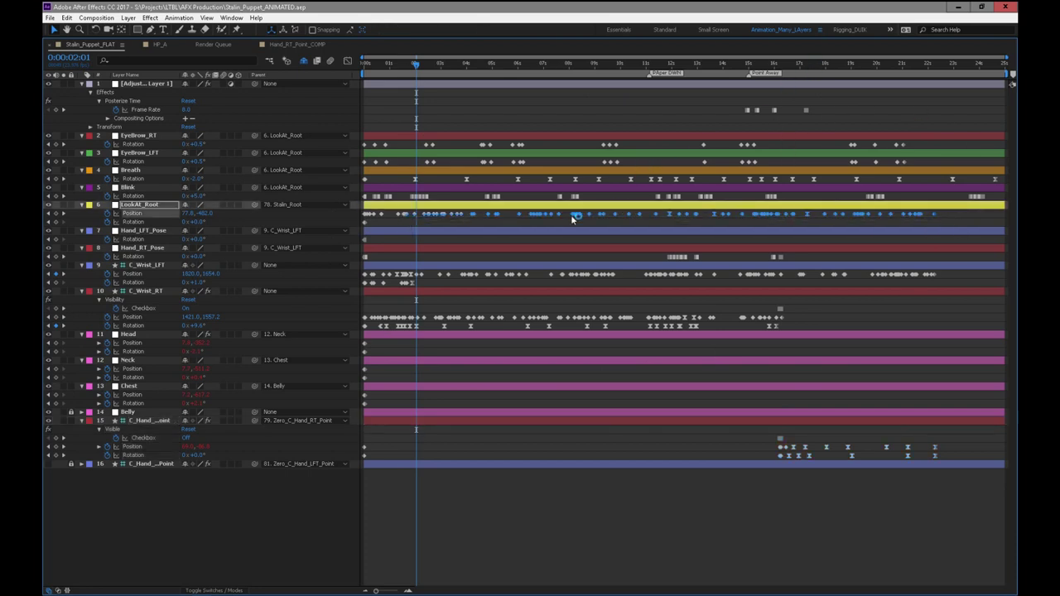
drag(952, 275, 329, 282)
drag(796, 315, 360, 326)
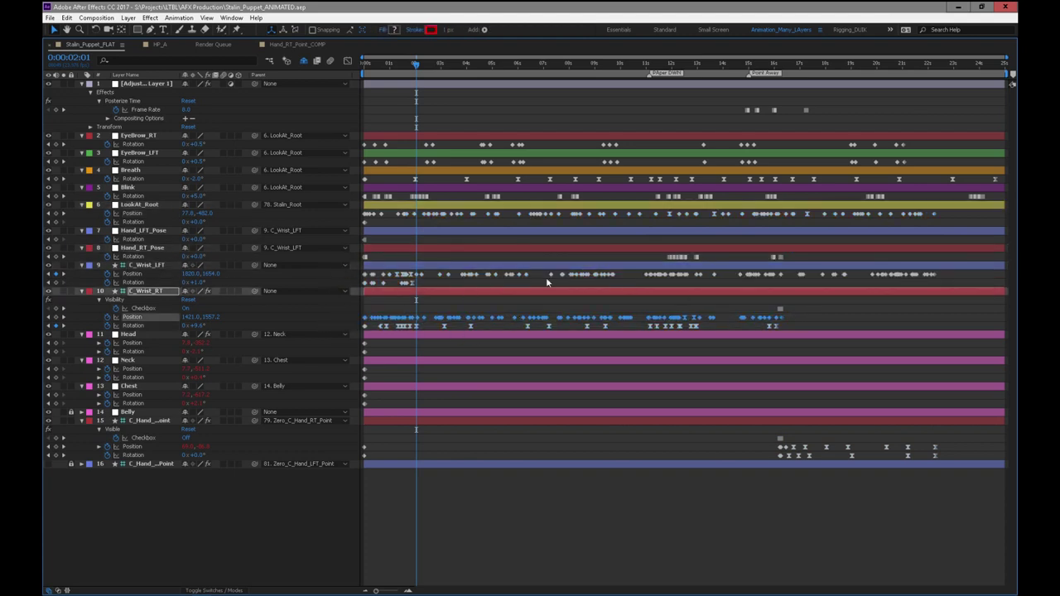
drag(655, 224, 764, 212)
key(grave)
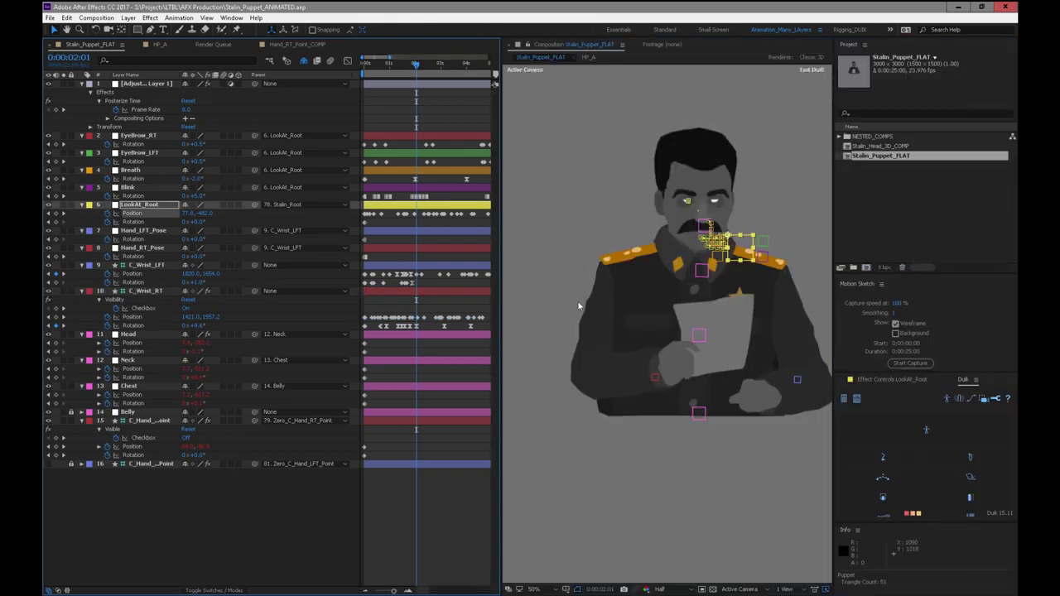
Maximize the composition view, play back the finished puppet animation and stop it.
key(grave)
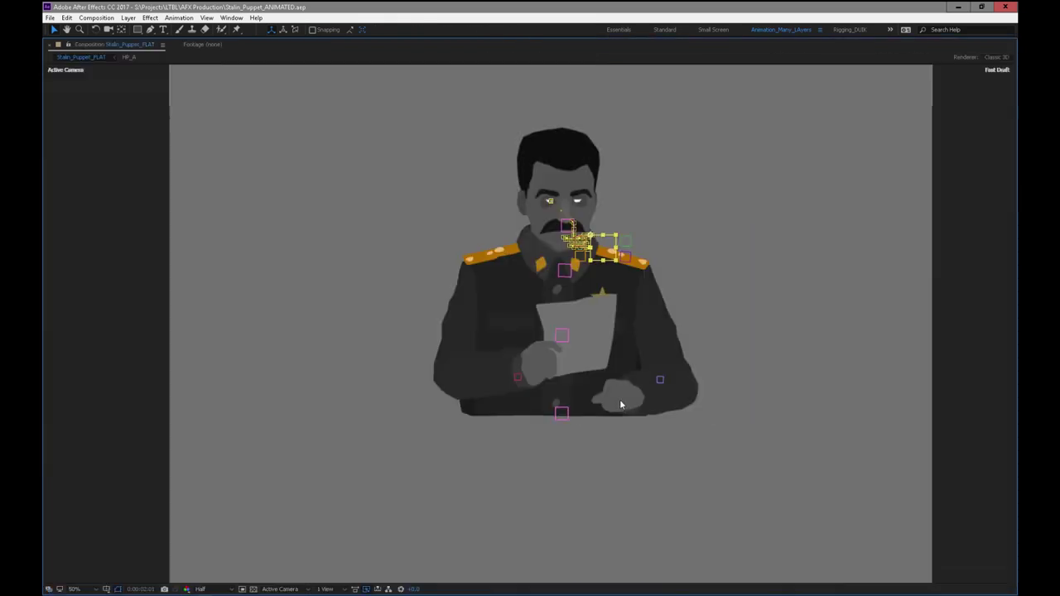
key(space)
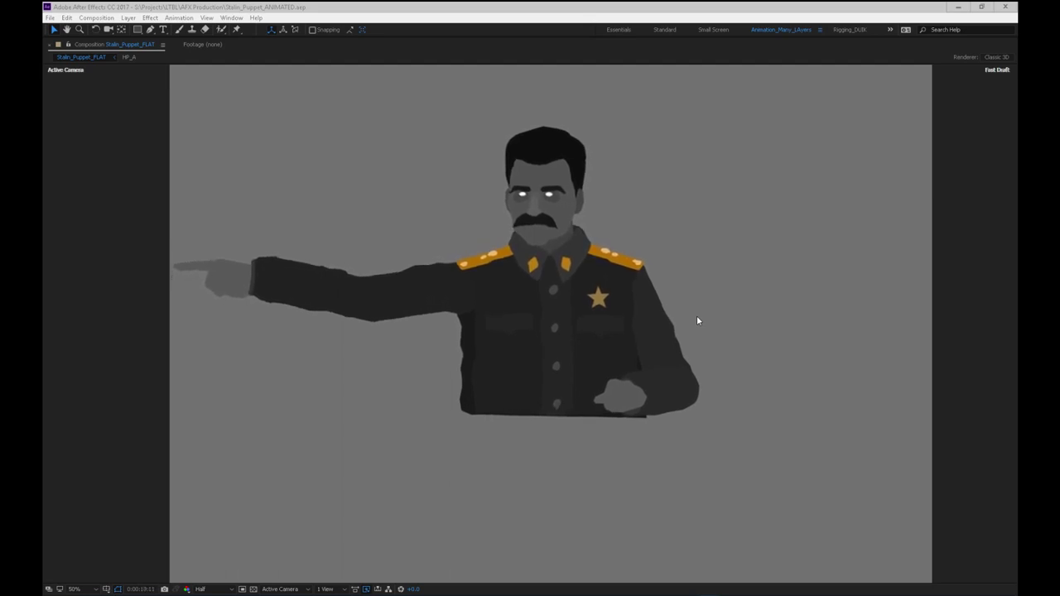
click(635, 12)
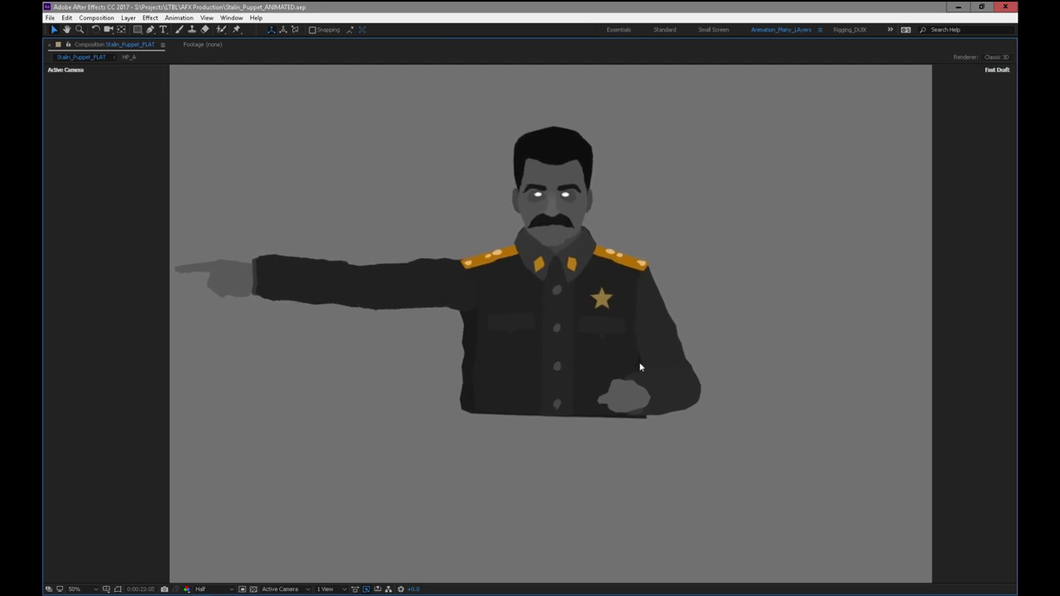
key(space)
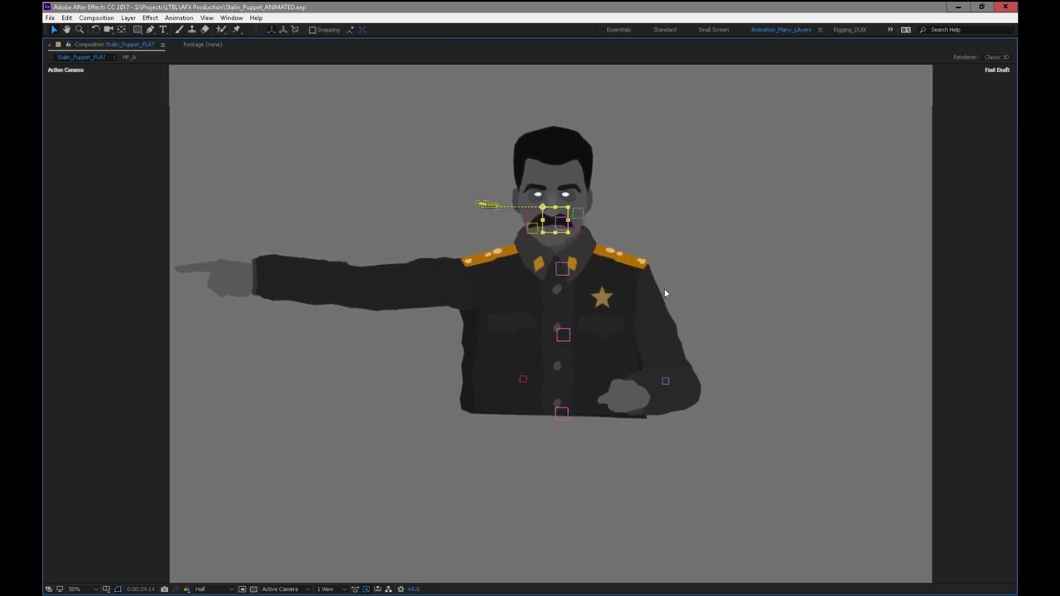
Move the puppet lower in the composition view and replay the animation.
drag(674, 277, 667, 313)
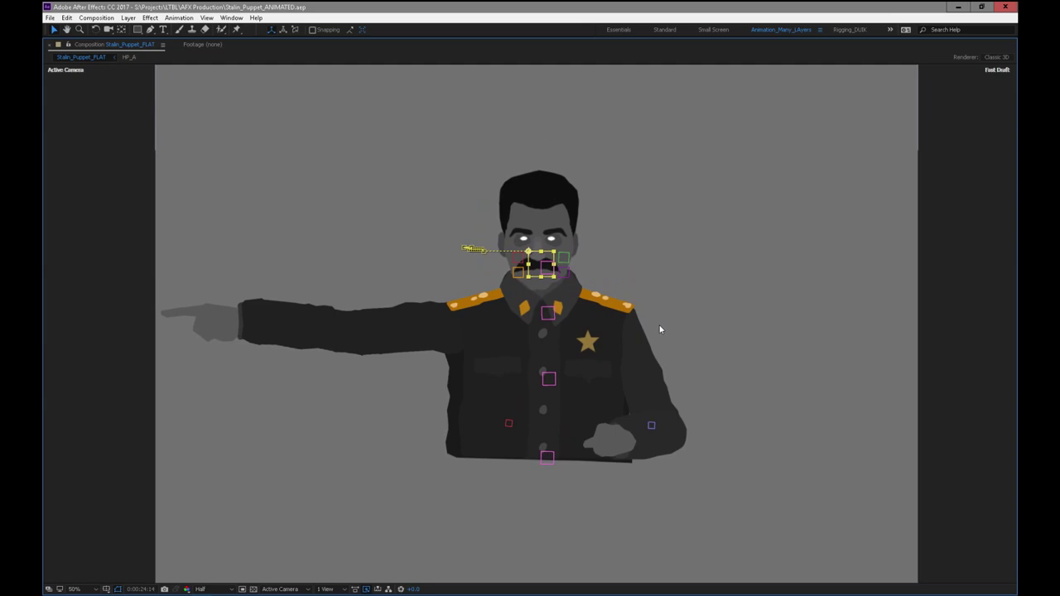
key(slash)
key(shift+slash)
key(space)
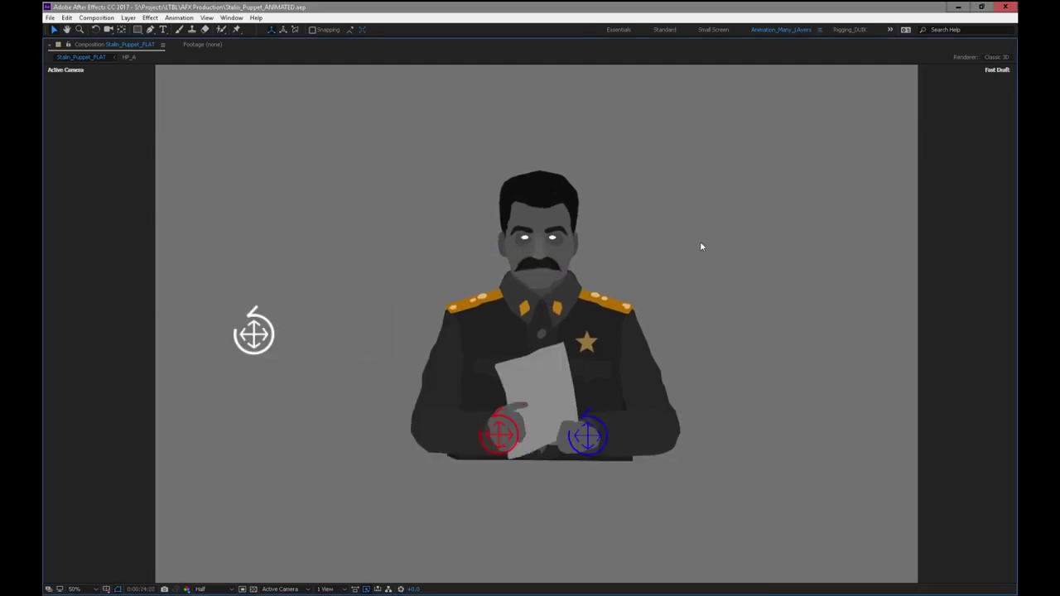
Switch to Photos, examine the train bridge artwork Aspen_Bridge_XWIDE_WTrain.jpg up close from end to end, and close it.
drag(530, 0, 561, 103)
click(726, 98)
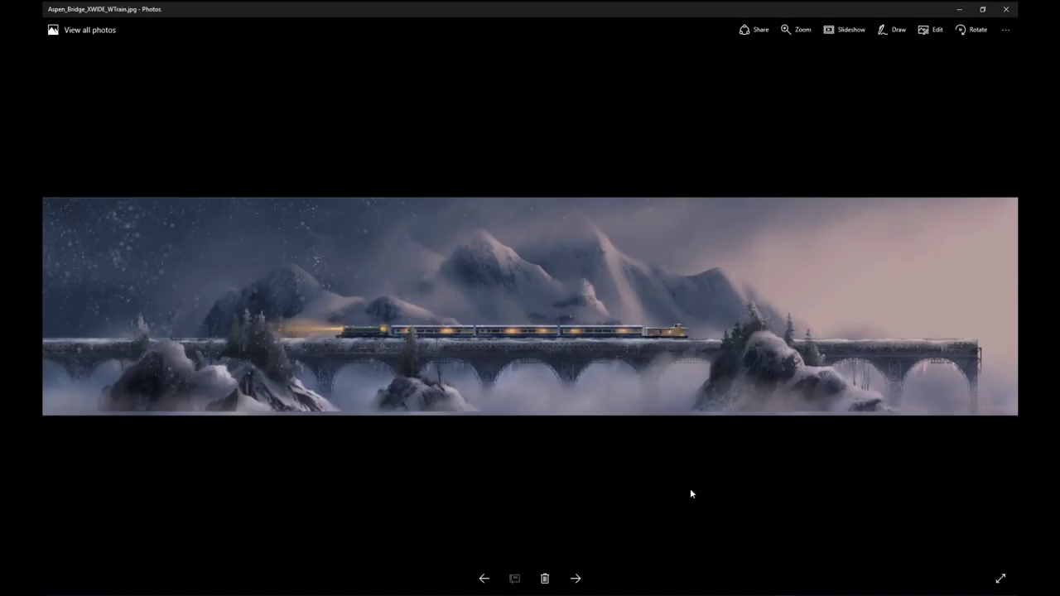
ctrl+scroll(690, 493, up, 2)
ctrl+scroll(690, 491, up, 2)
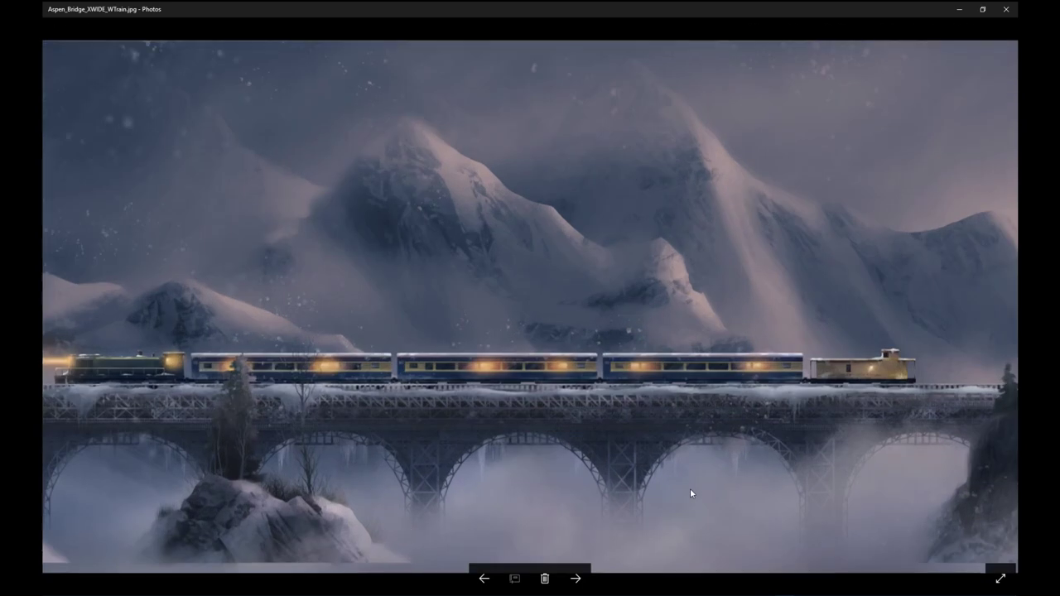
scroll(691, 493, left, 3)
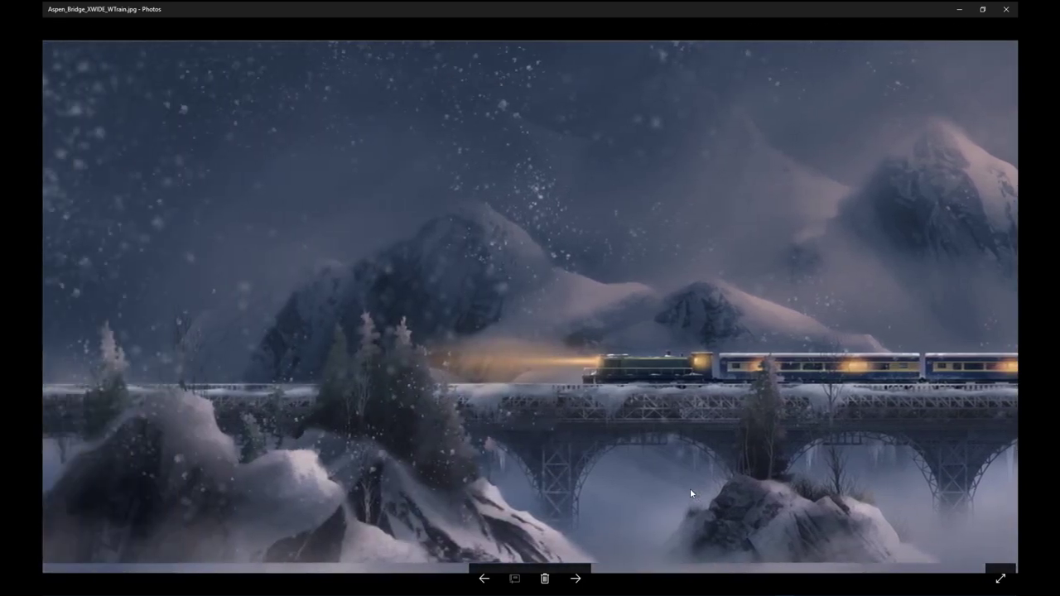
scroll(690, 494, right, 6)
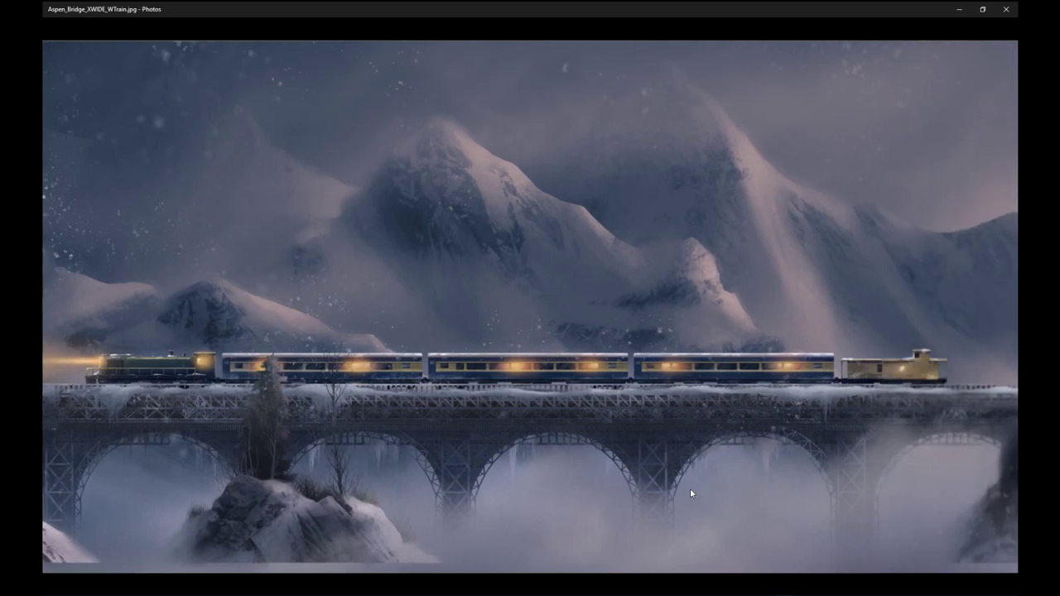
scroll(691, 493, right, 8)
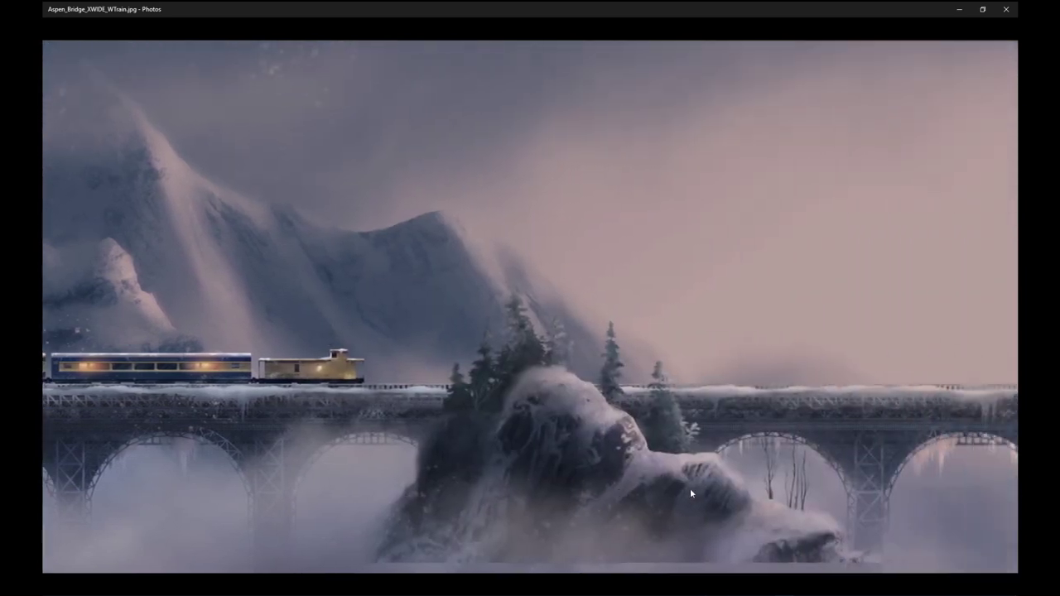
scroll(691, 493, right, 2)
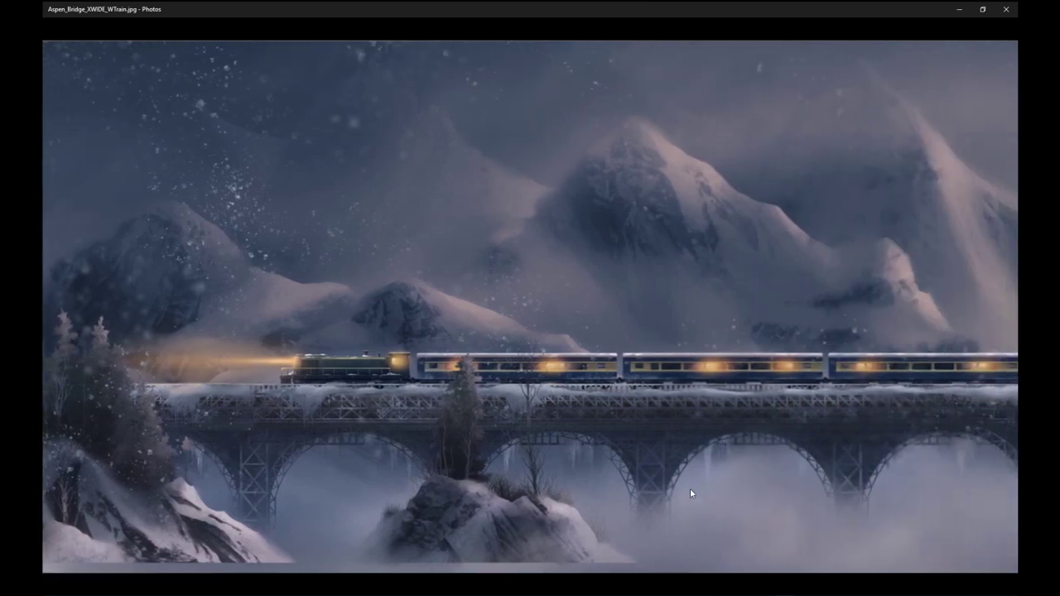
scroll(690, 494, right, 1)
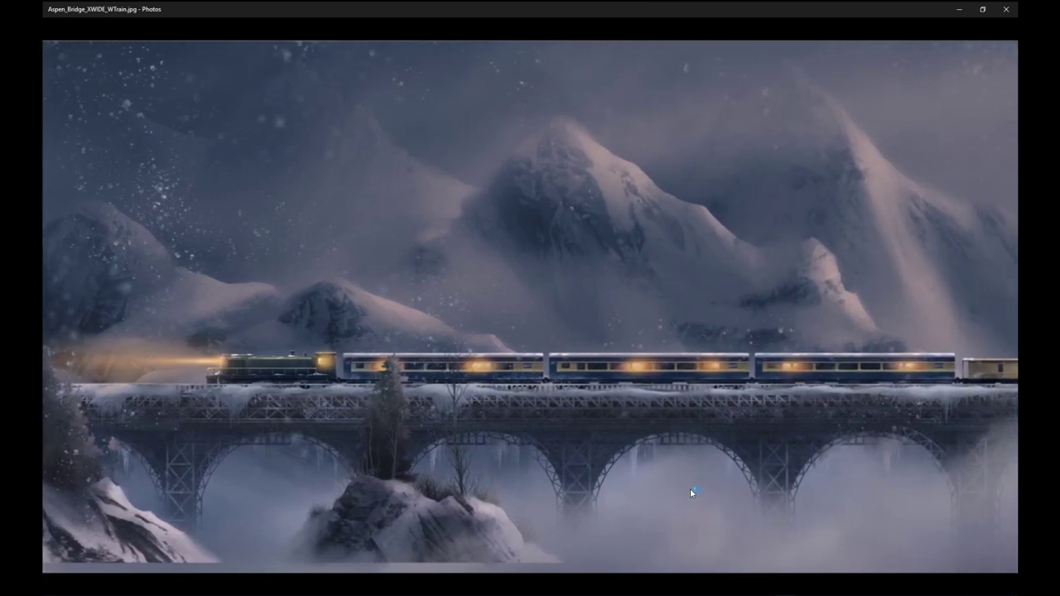
scroll(690, 490, right, 4)
scroll(690, 493, left, 5)
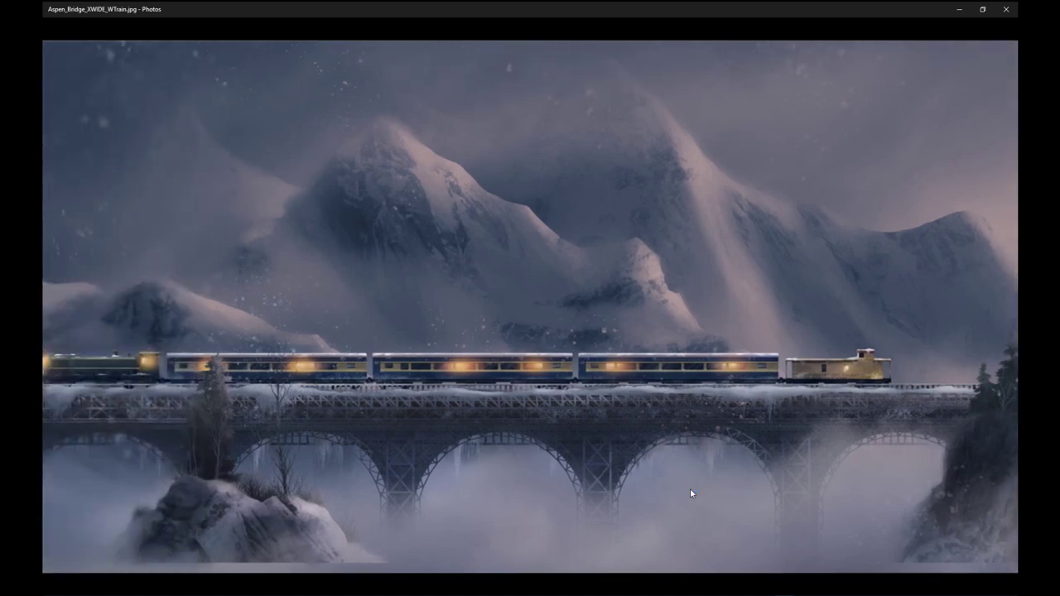
scroll(691, 493, left, 5)
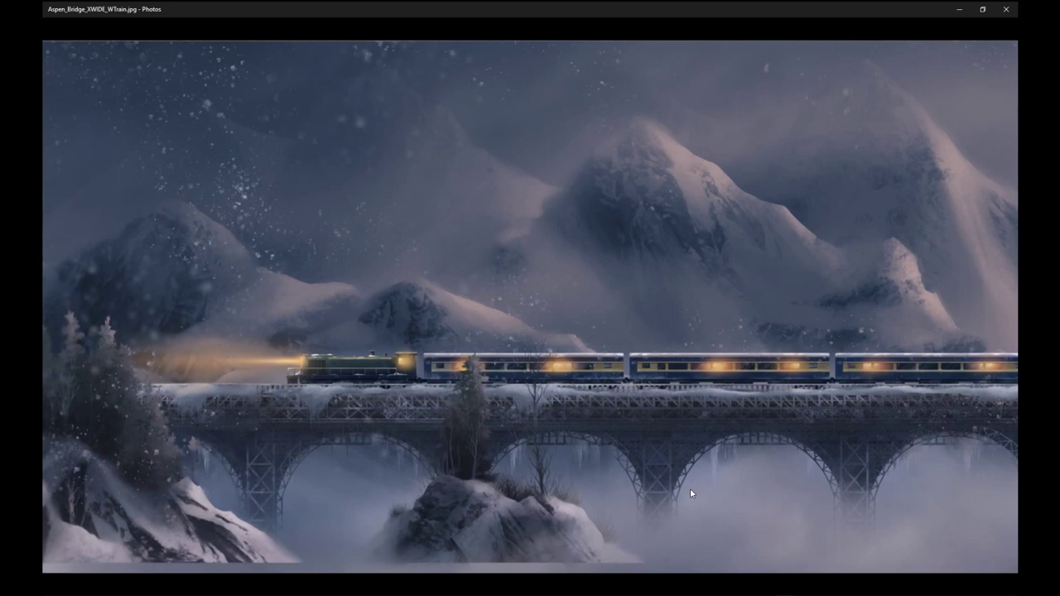
click(1006, 9)
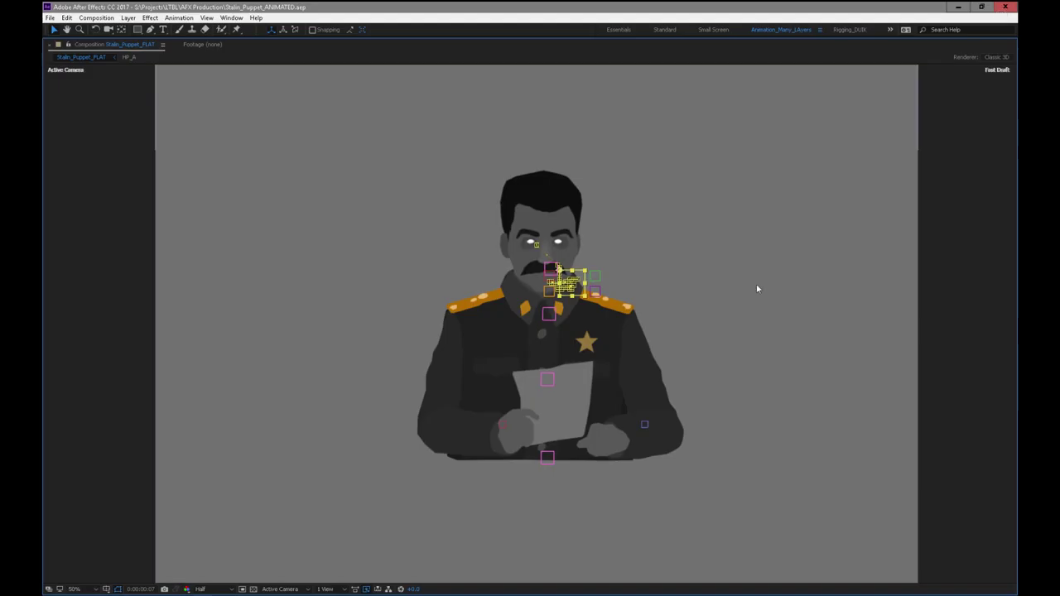